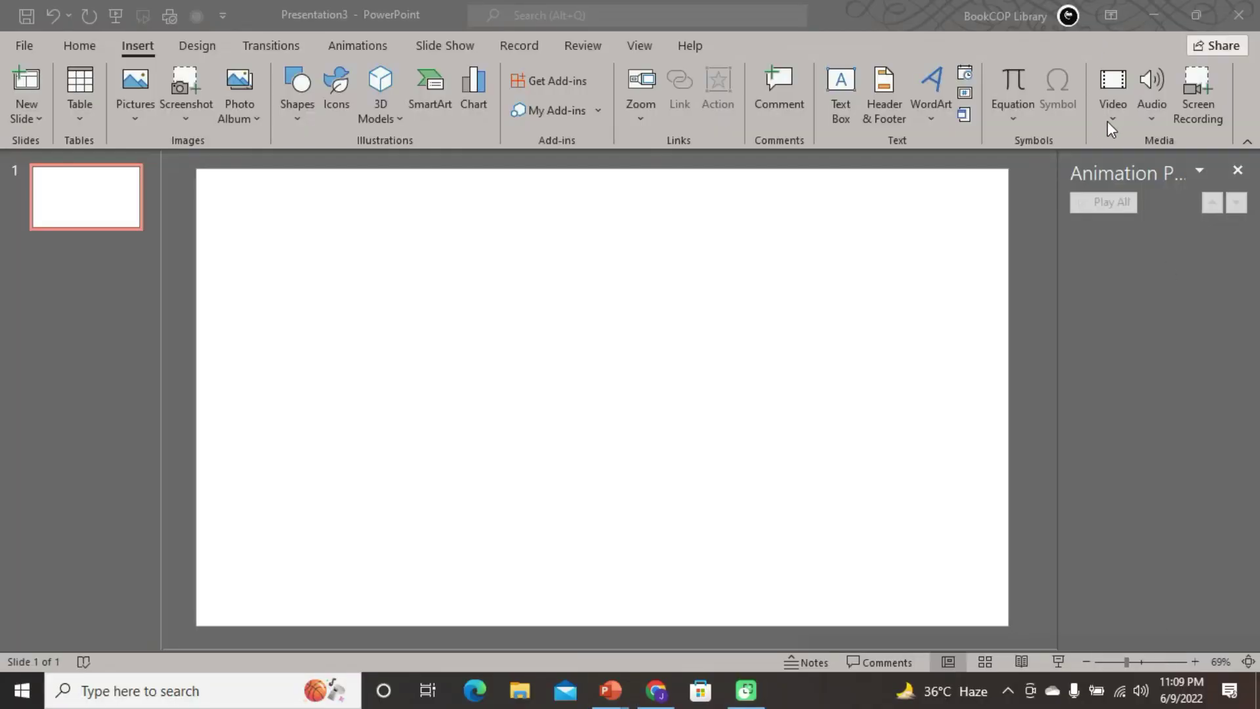
# - Insert the Ten Little Duckies video from Local Disk (E:) onto slide 1 from this device
pyautogui.click(1112, 120)
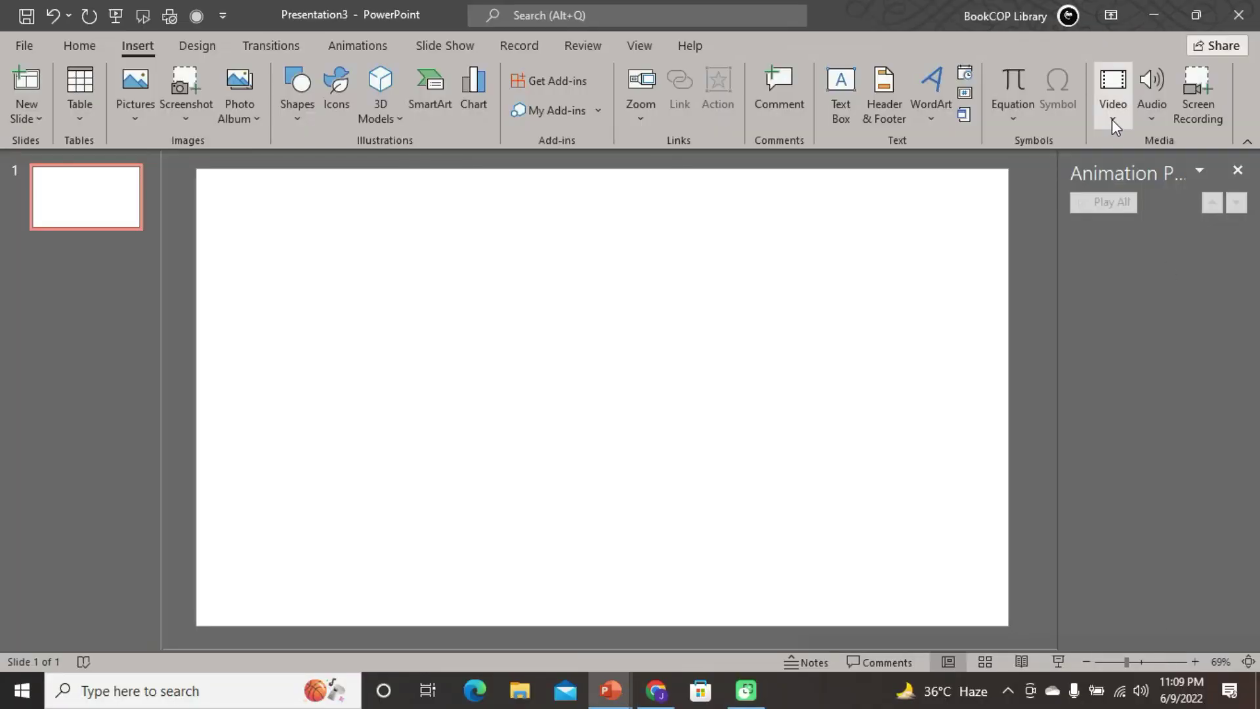
pyautogui.click(1140, 176)
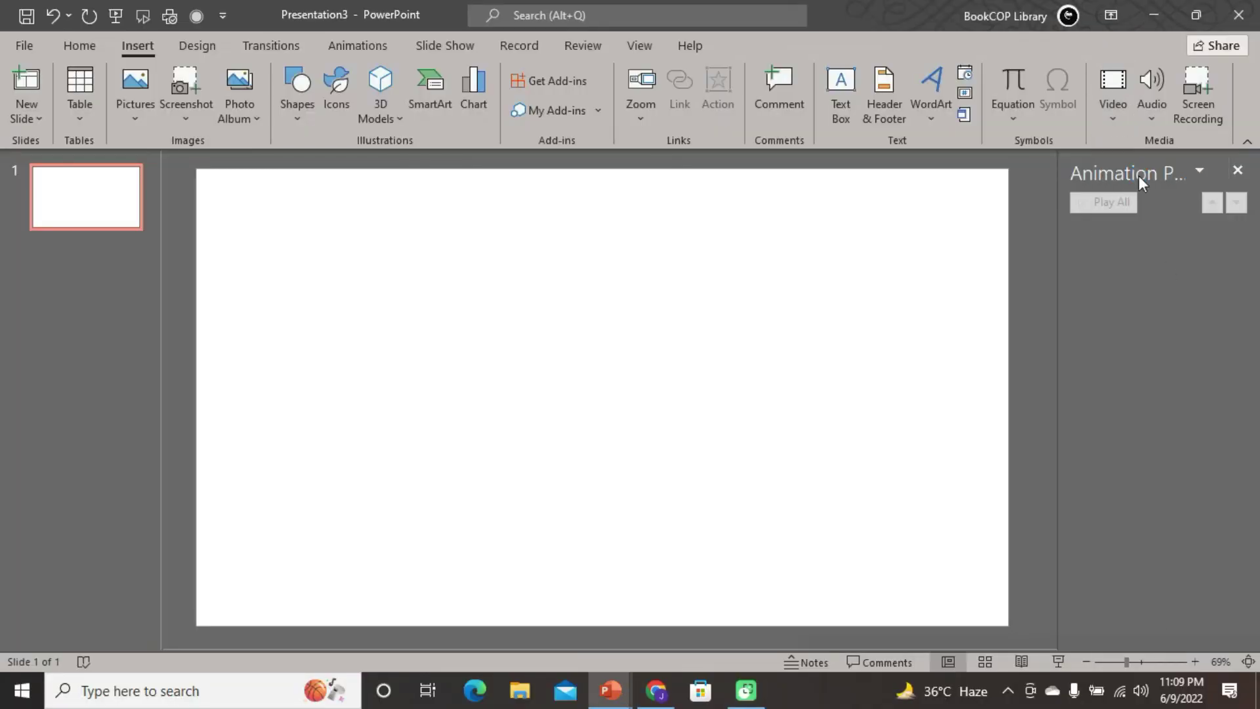
pyautogui.click(113, 314)
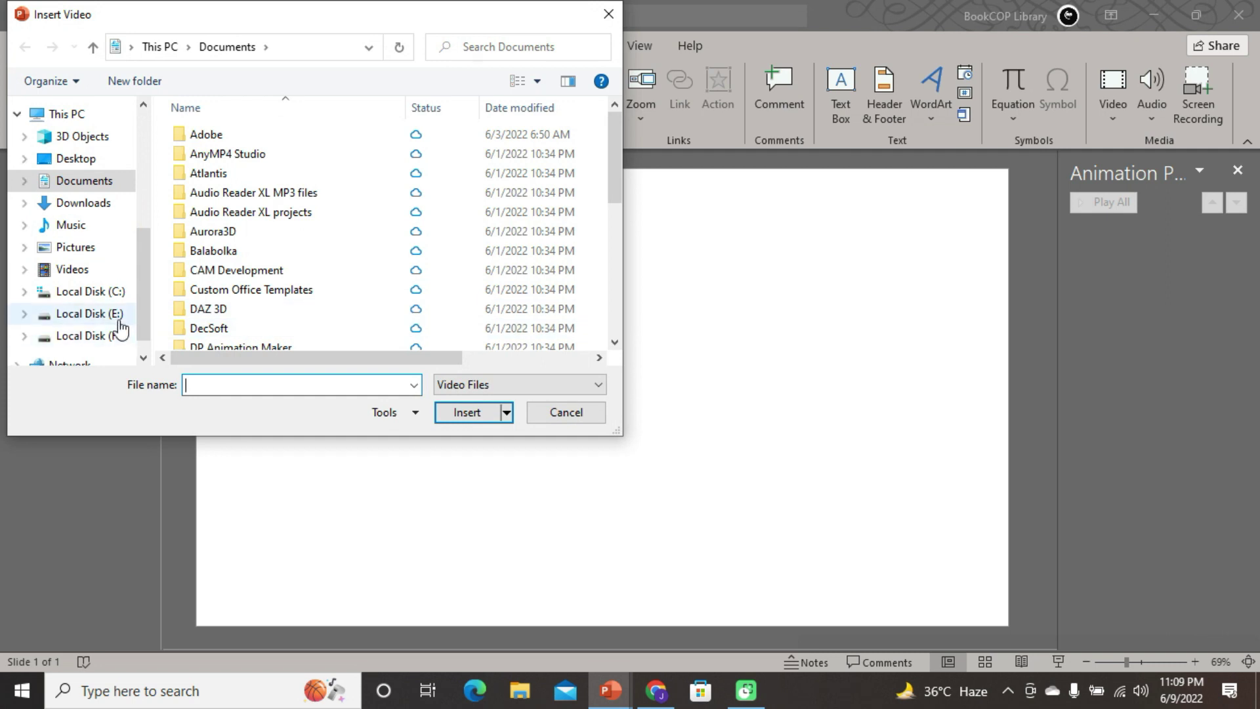
pyautogui.scroll(-2, 459, 293)
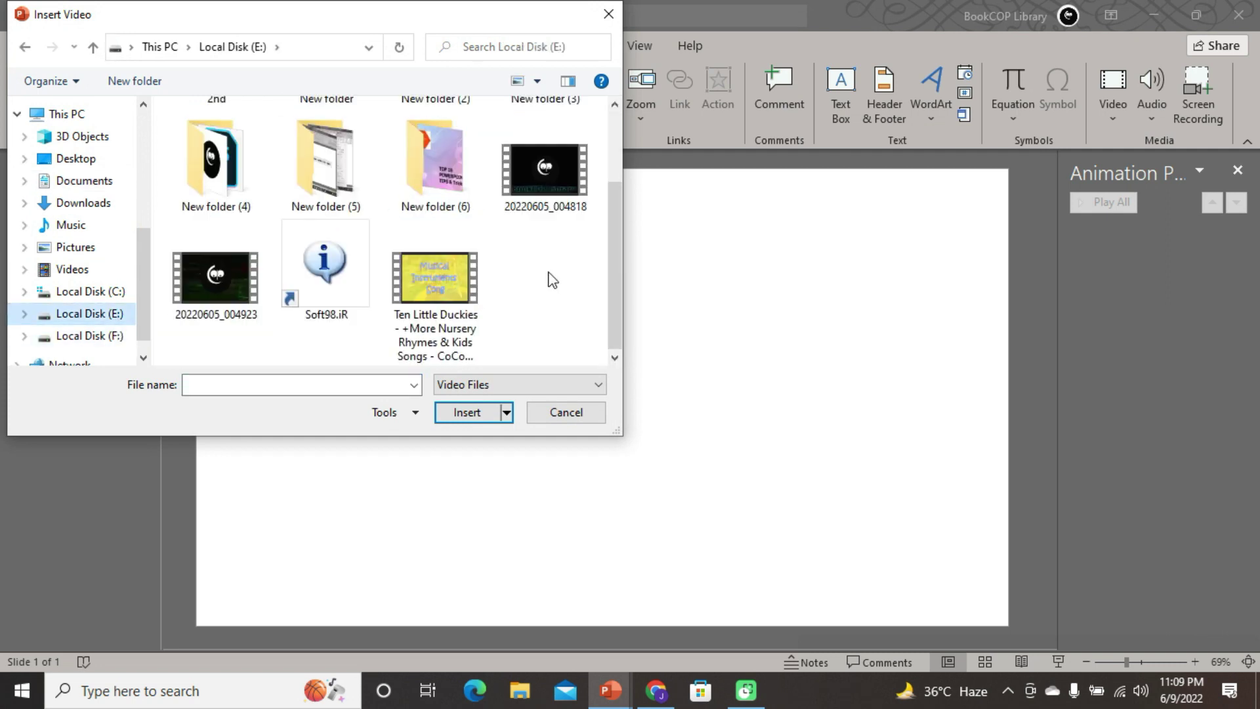
pyautogui.click(435, 279)
pyautogui.click(466, 413)
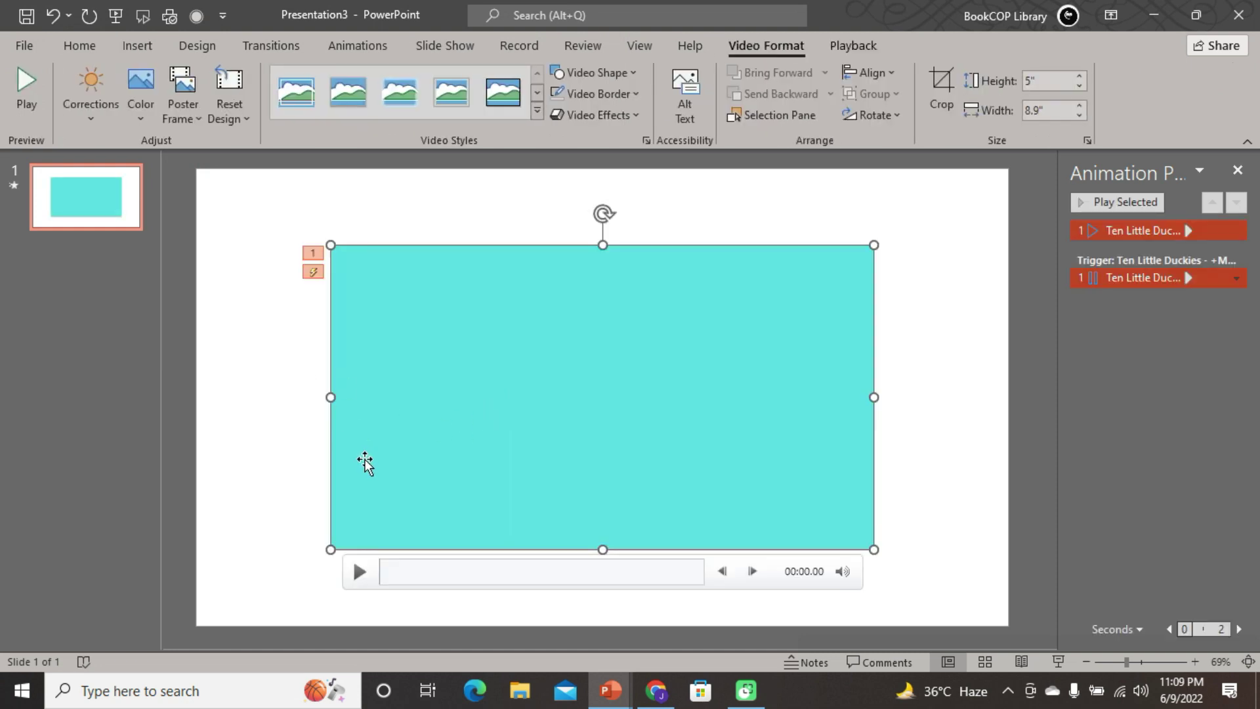
pyautogui.click(29, 50)
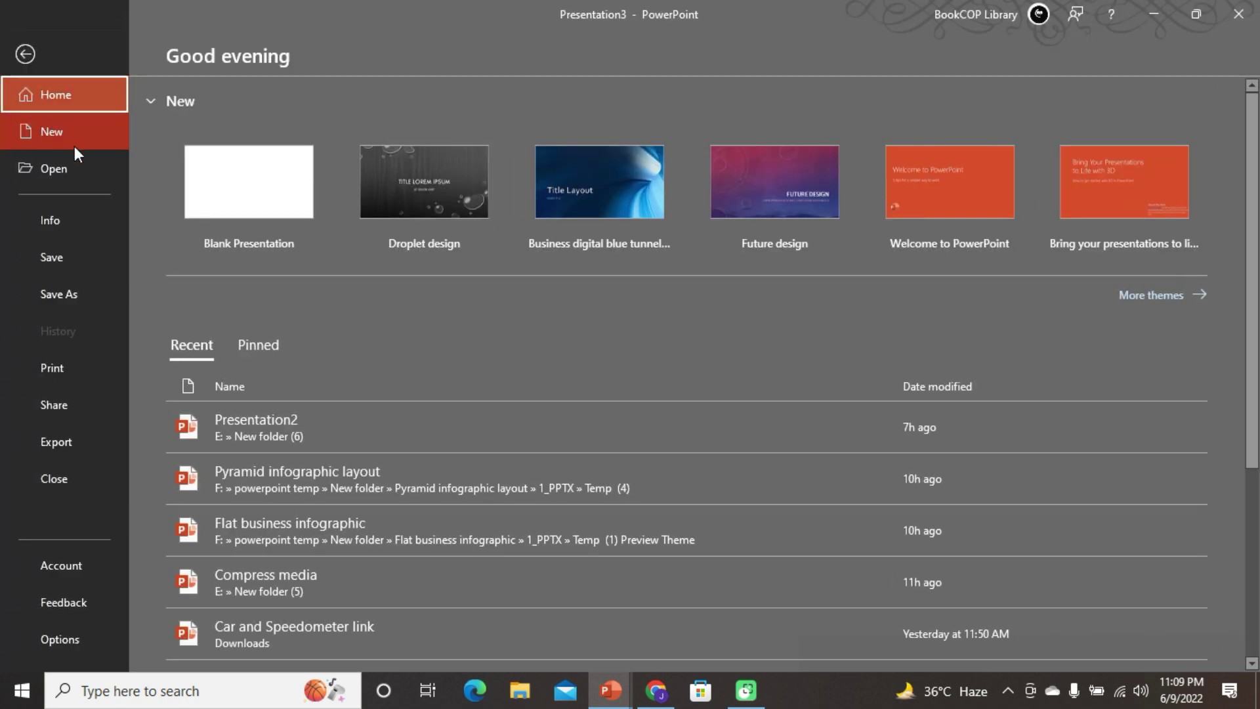
# - Use File > Info > Compress Media to shrink the 132 MB of media to HD (720p)
pyautogui.click(50, 220)
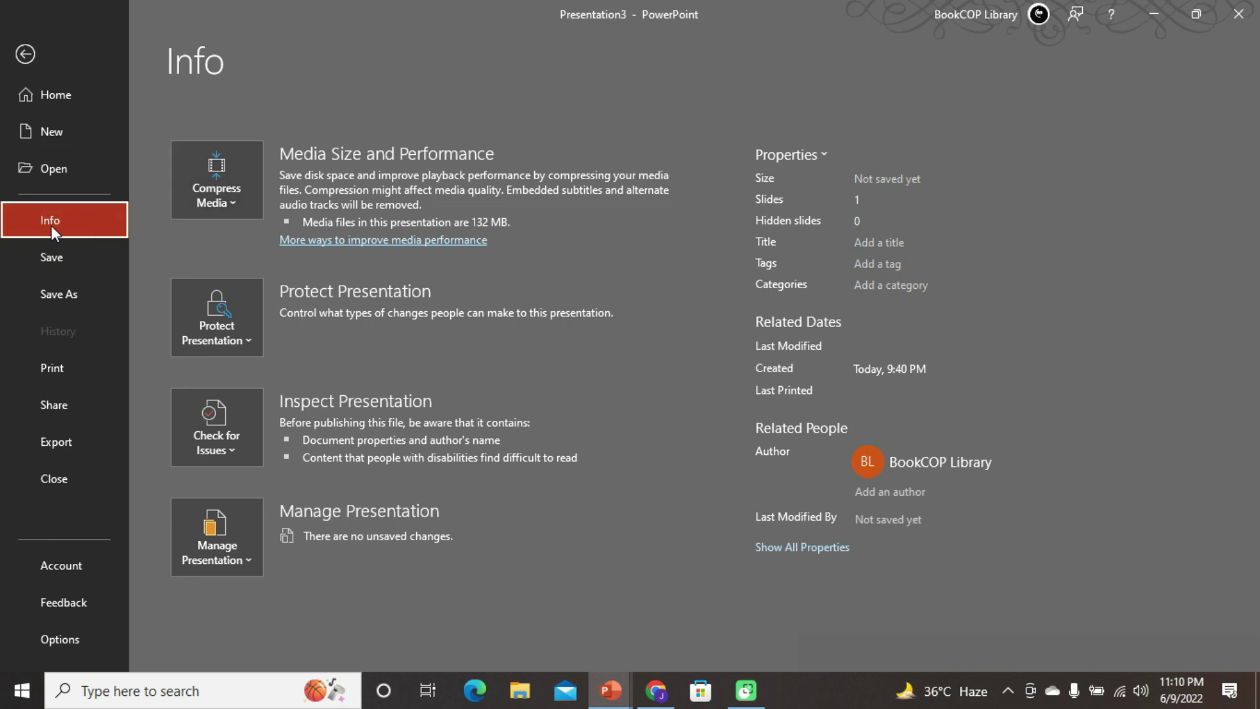
pyautogui.click(233, 204)
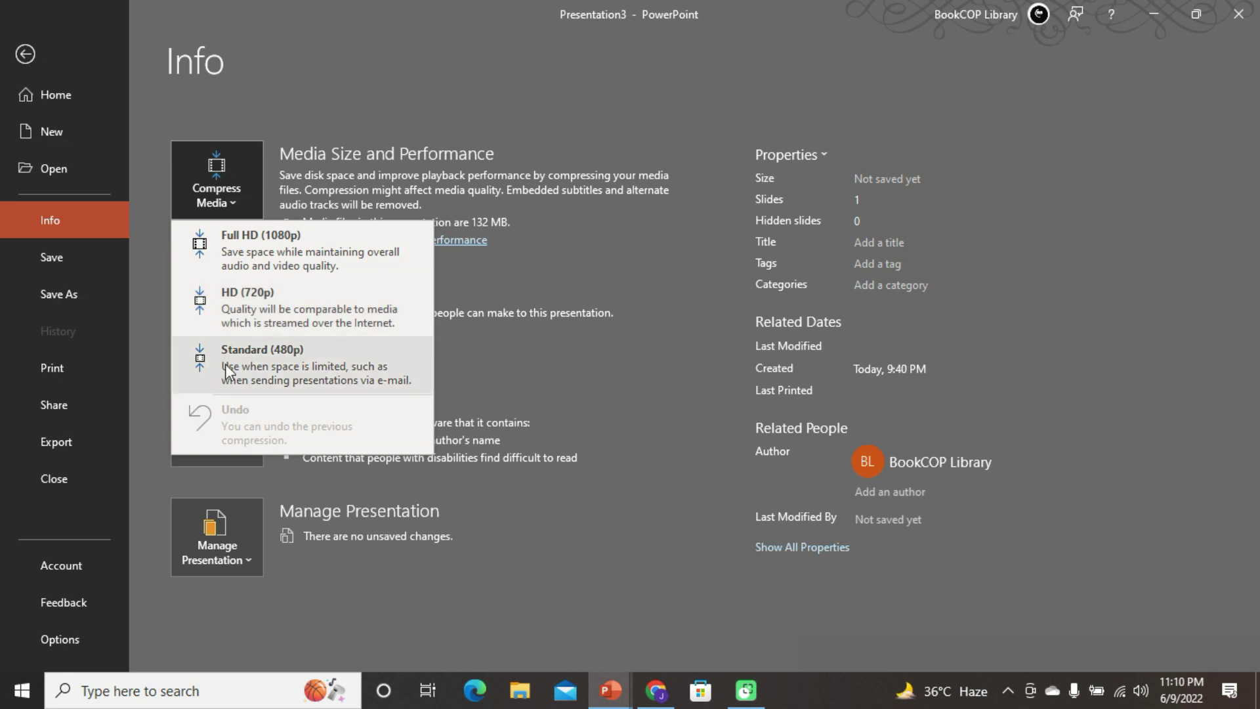
pyautogui.click(252, 306)
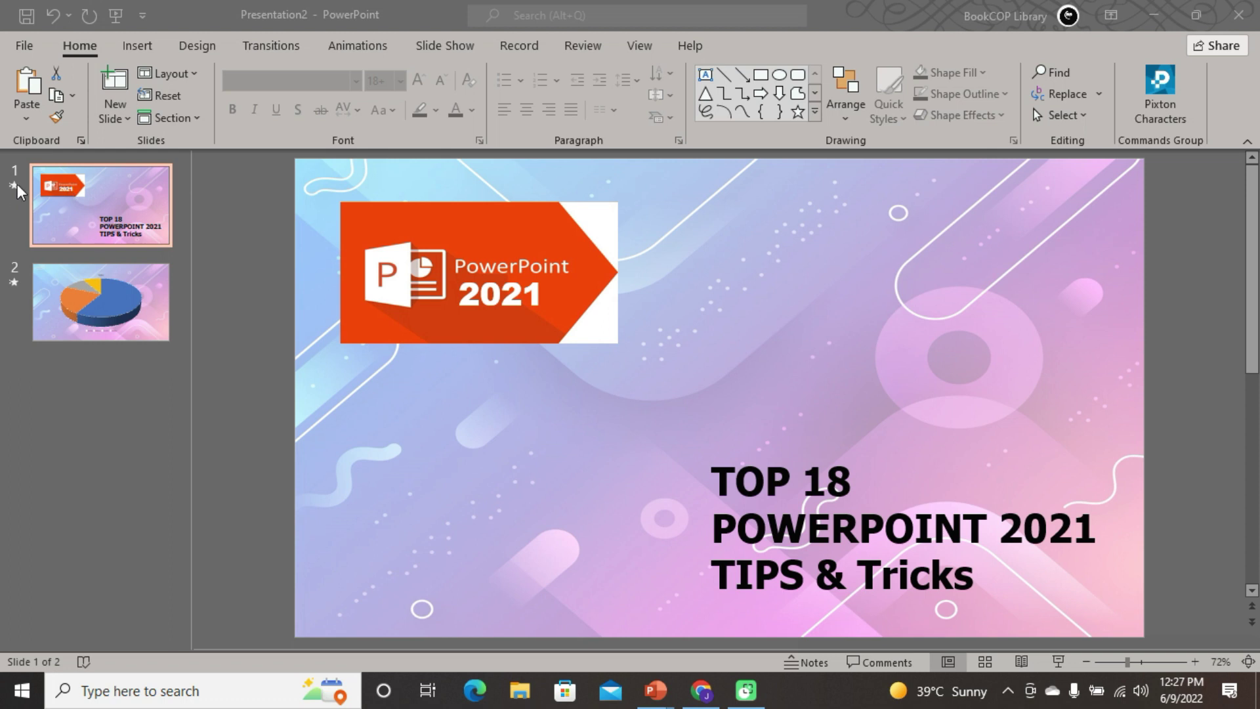
# - Turn on 'Loop continuously until Esc' in Set Up Slide Show and confirm with OK
pyautogui.click(464, 48)
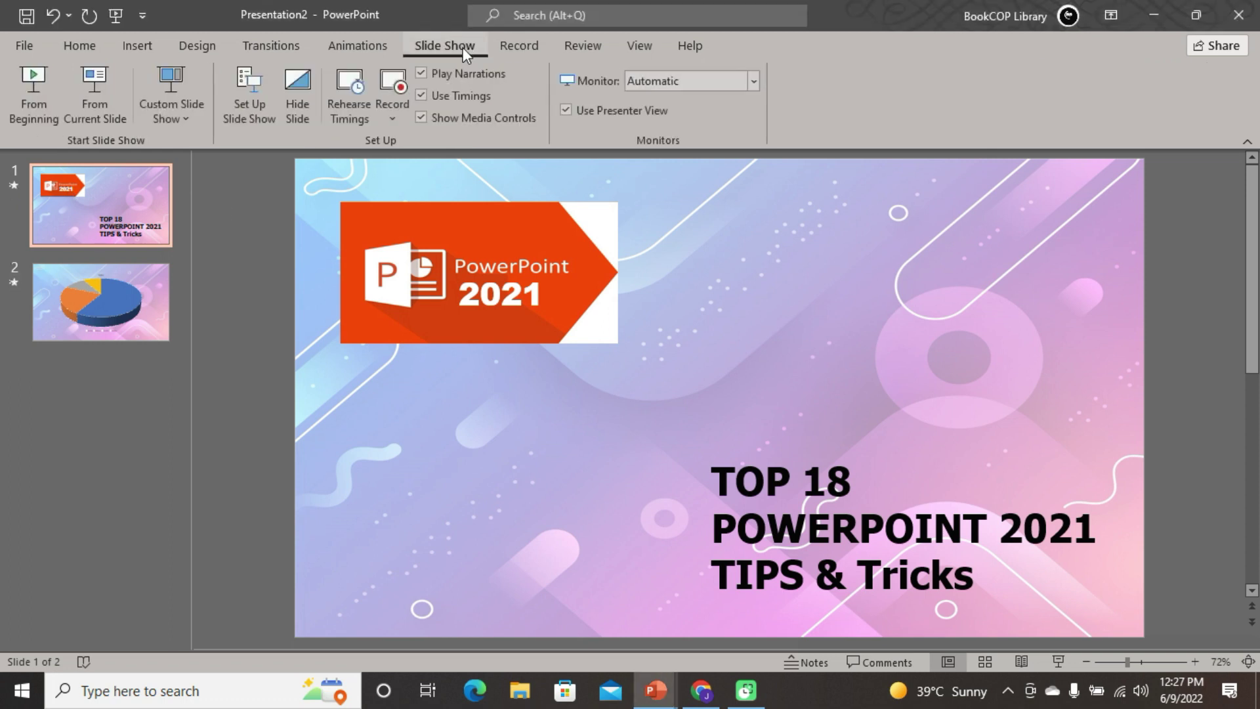
pyautogui.click(249, 104)
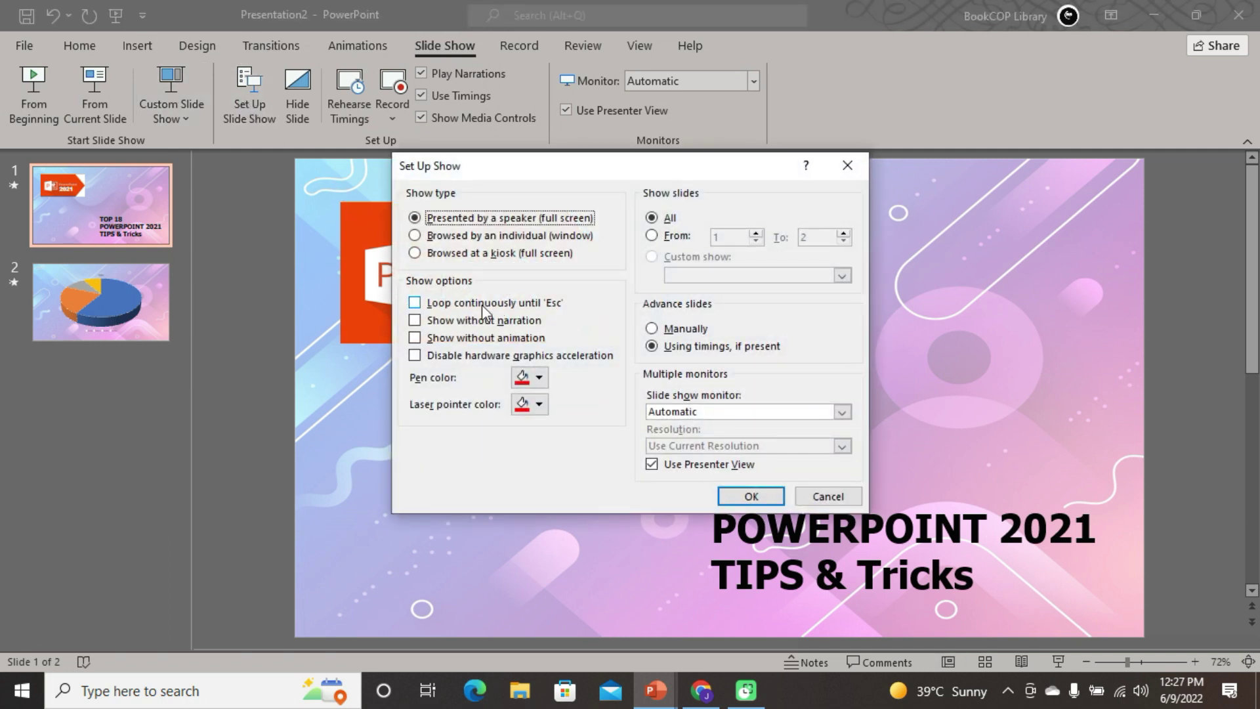
pyautogui.click(414, 305)
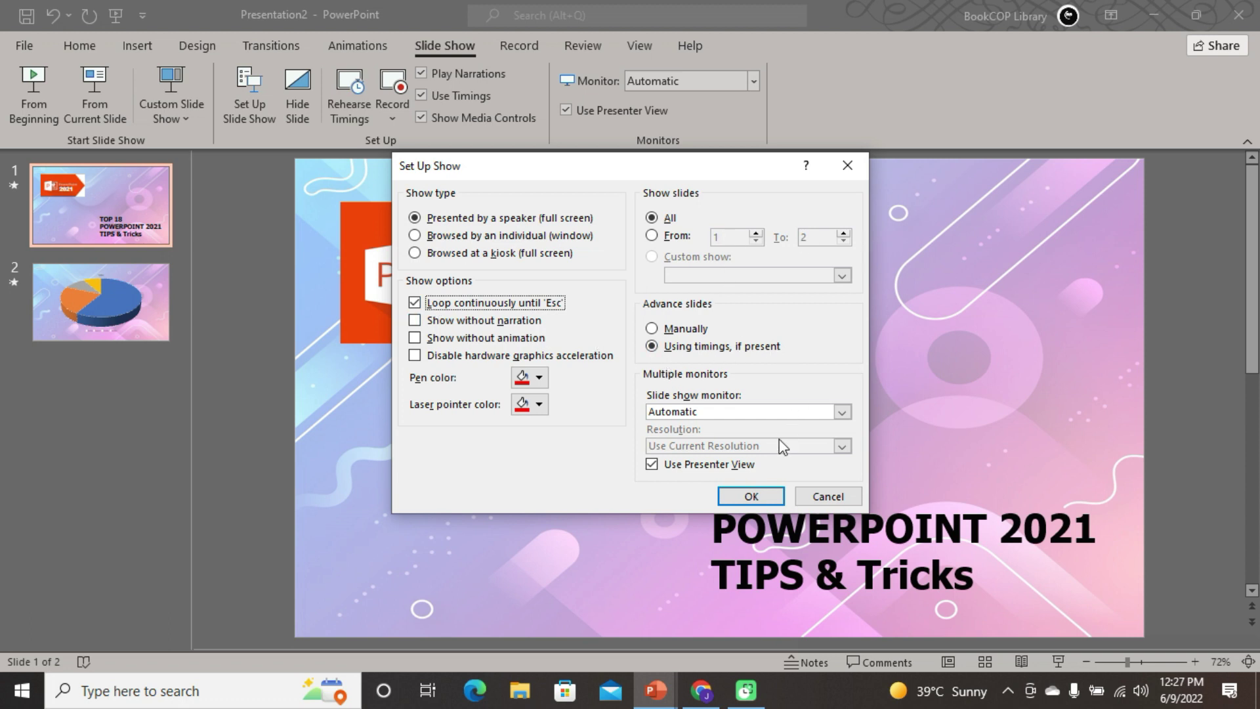
pyautogui.click(751, 496)
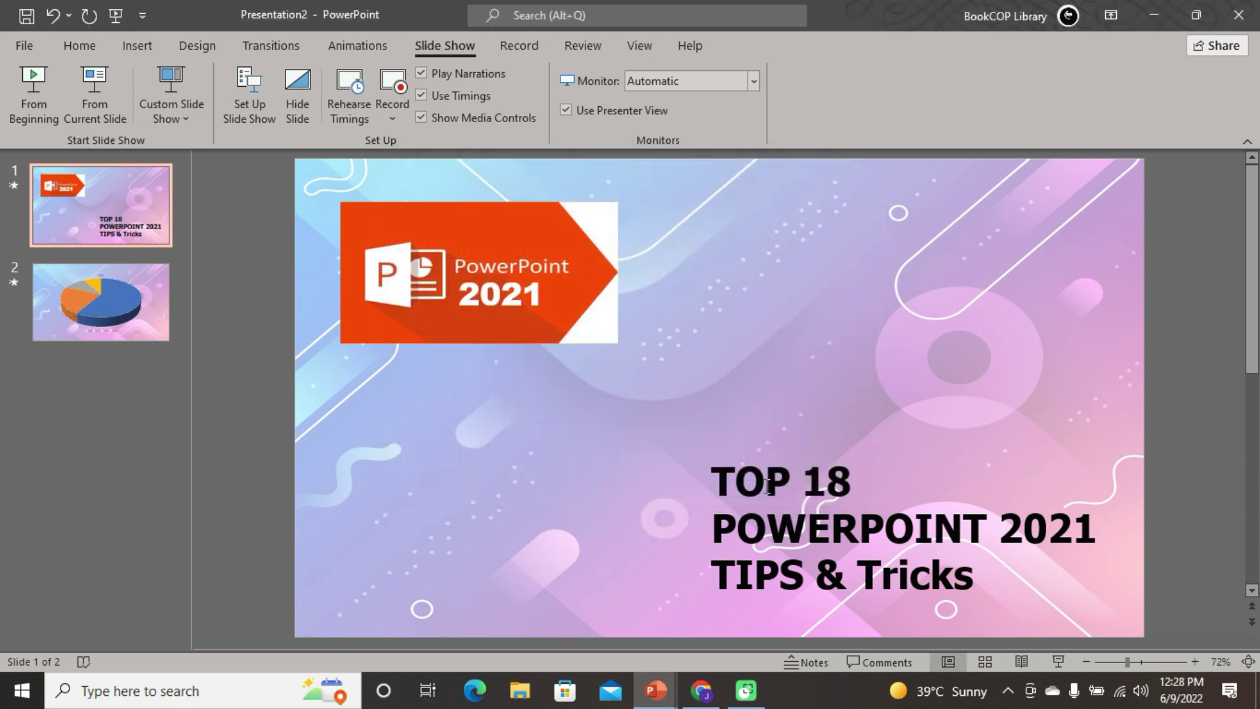
# - Set slides 1 and 2 to advance automatically after 00:01.00 on the Transitions tab
pyautogui.click(266, 46)
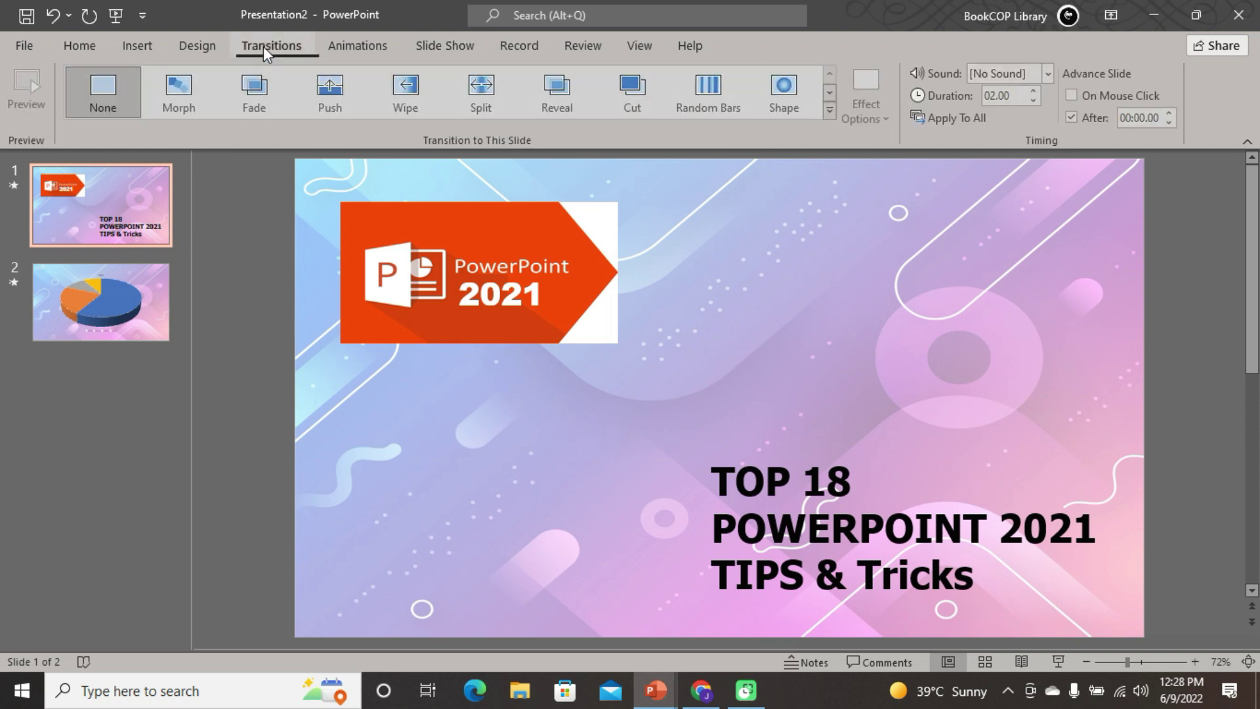
pyautogui.click(1160, 117)
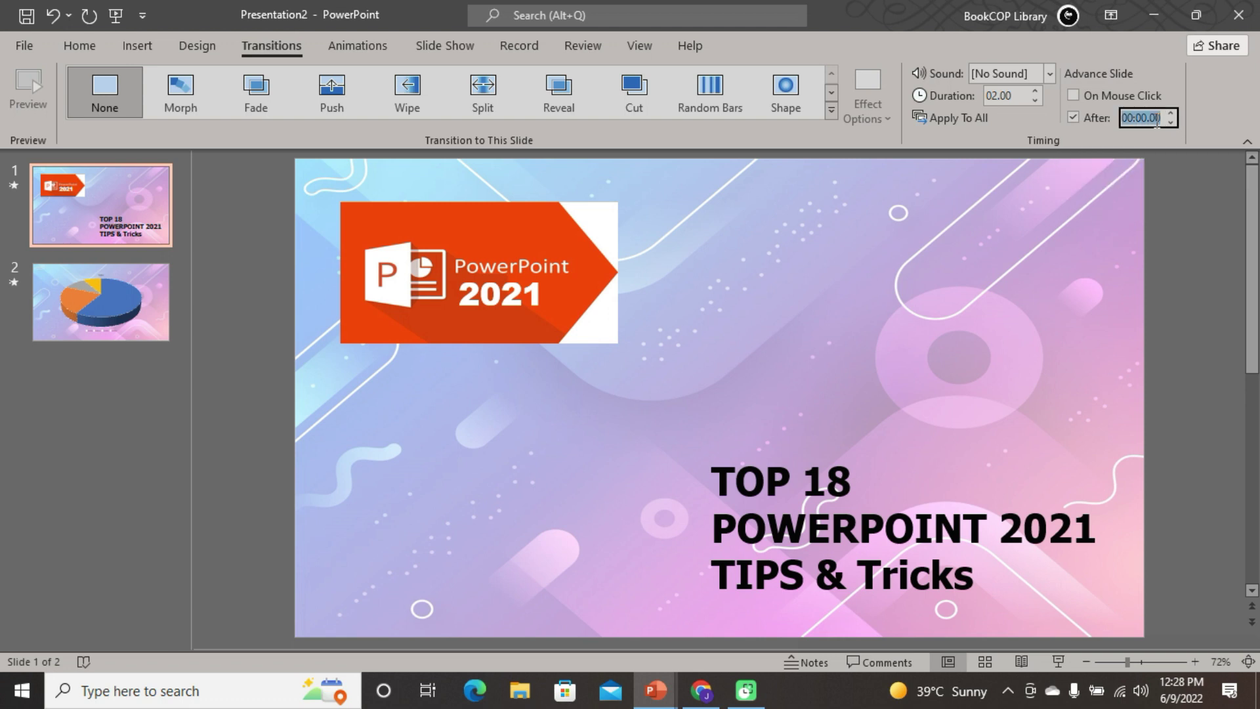
pyautogui.click(1180, 234)
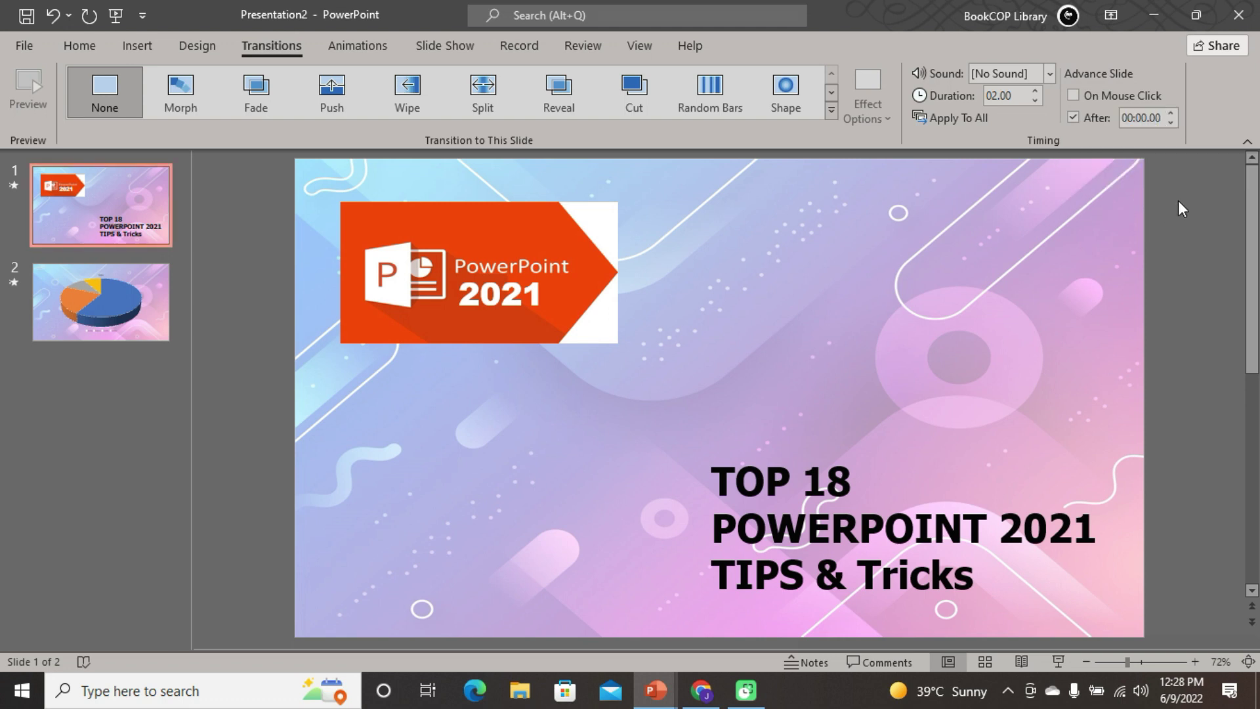
pyautogui.click(1155, 118)
pyautogui.write('1')
pyautogui.click(1168, 203)
pyautogui.click(122, 317)
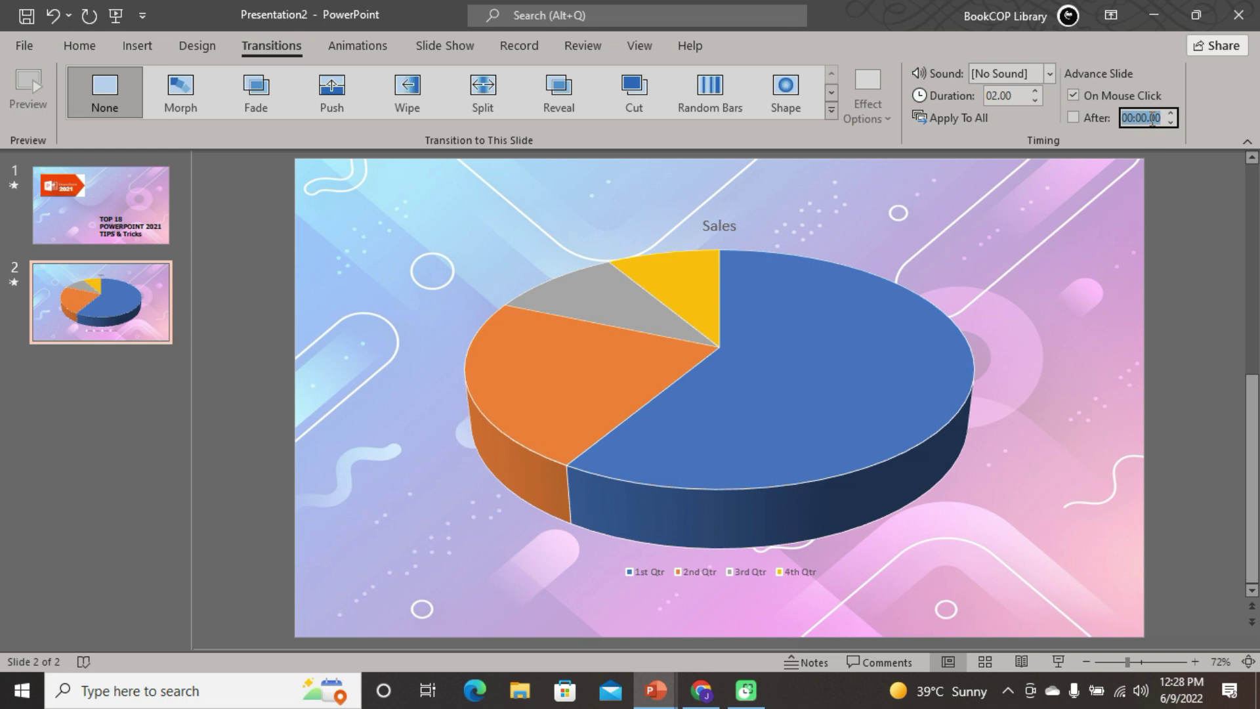
pyautogui.click(1190, 214)
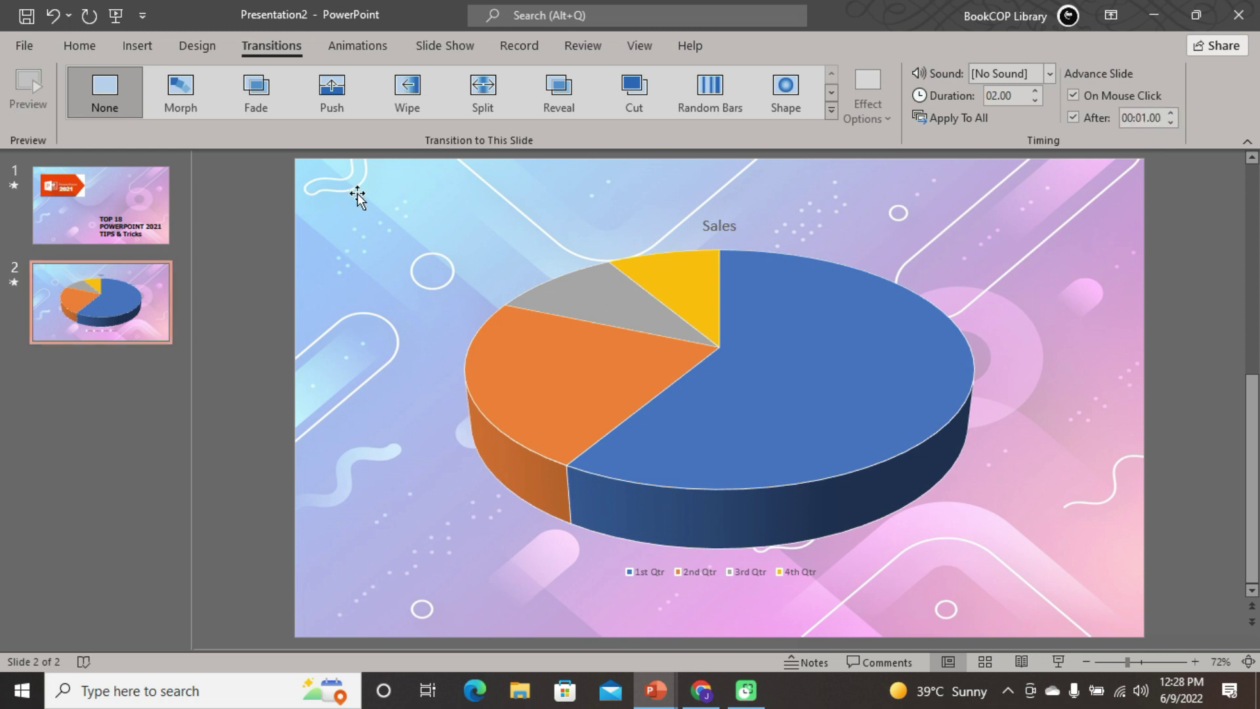
pyautogui.click(154, 193)
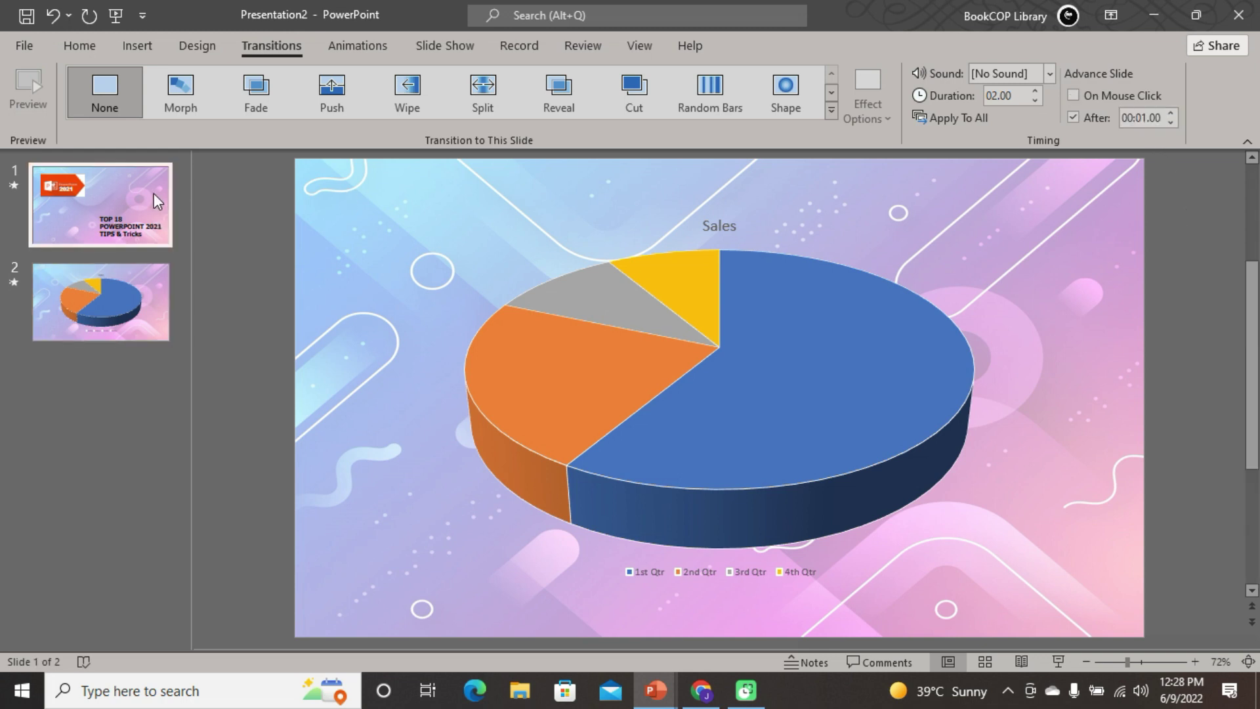
pyautogui.click(432, 48)
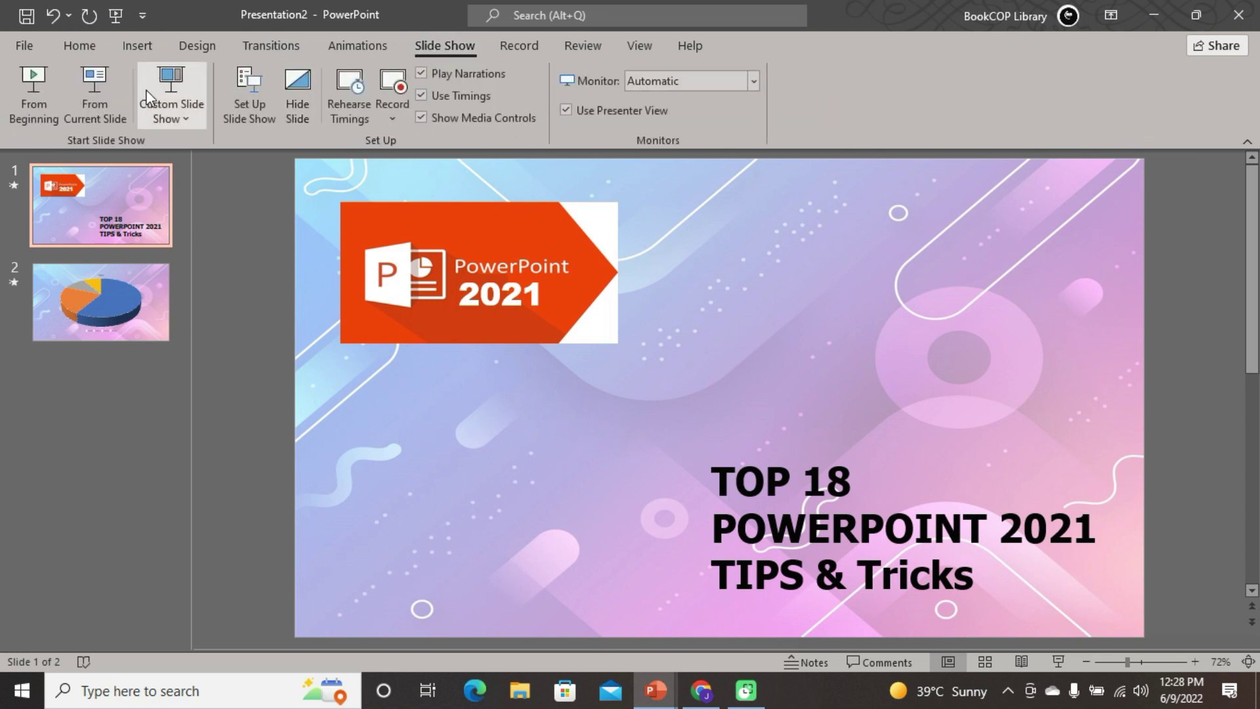
# - Start the slide show From Beginning to watch the one-second, looping slides
pyautogui.click(49, 101)
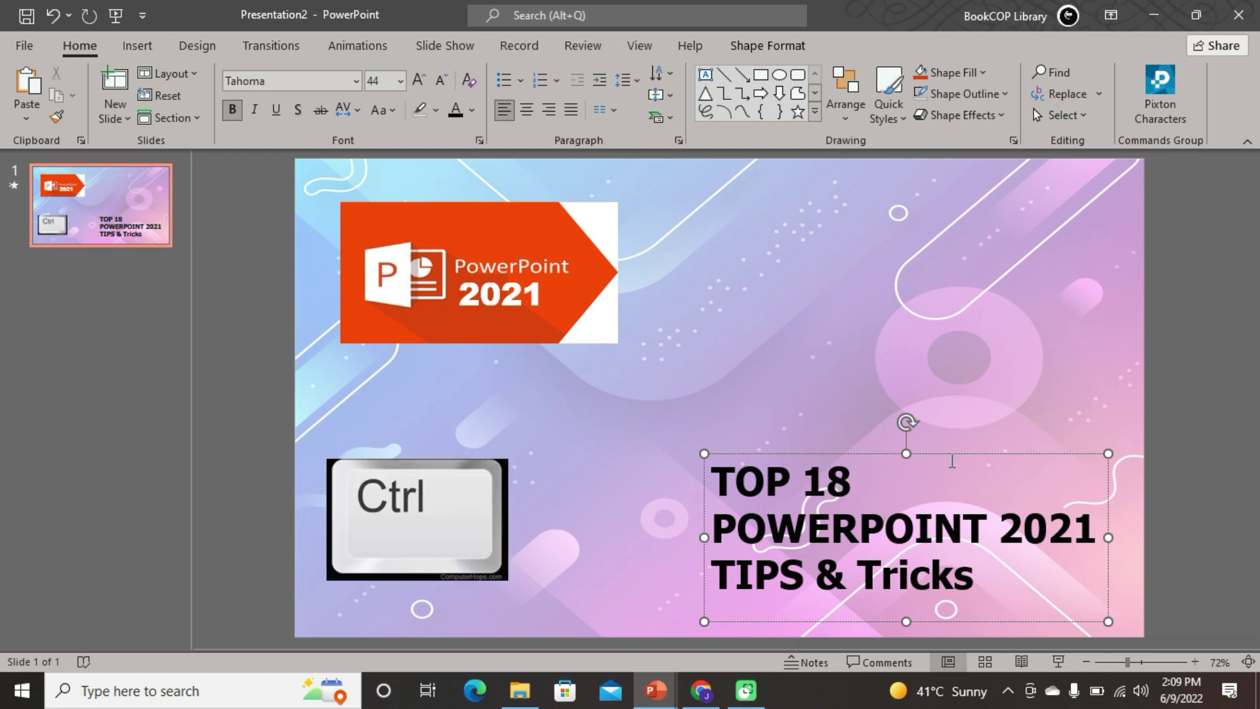
# - Ctrl-drag a copy of the title text to the upper right and a copy of the PowerPoint 2021 logo downward
pyautogui.moveTo(952, 461); pyautogui.dragTo(945, 203)
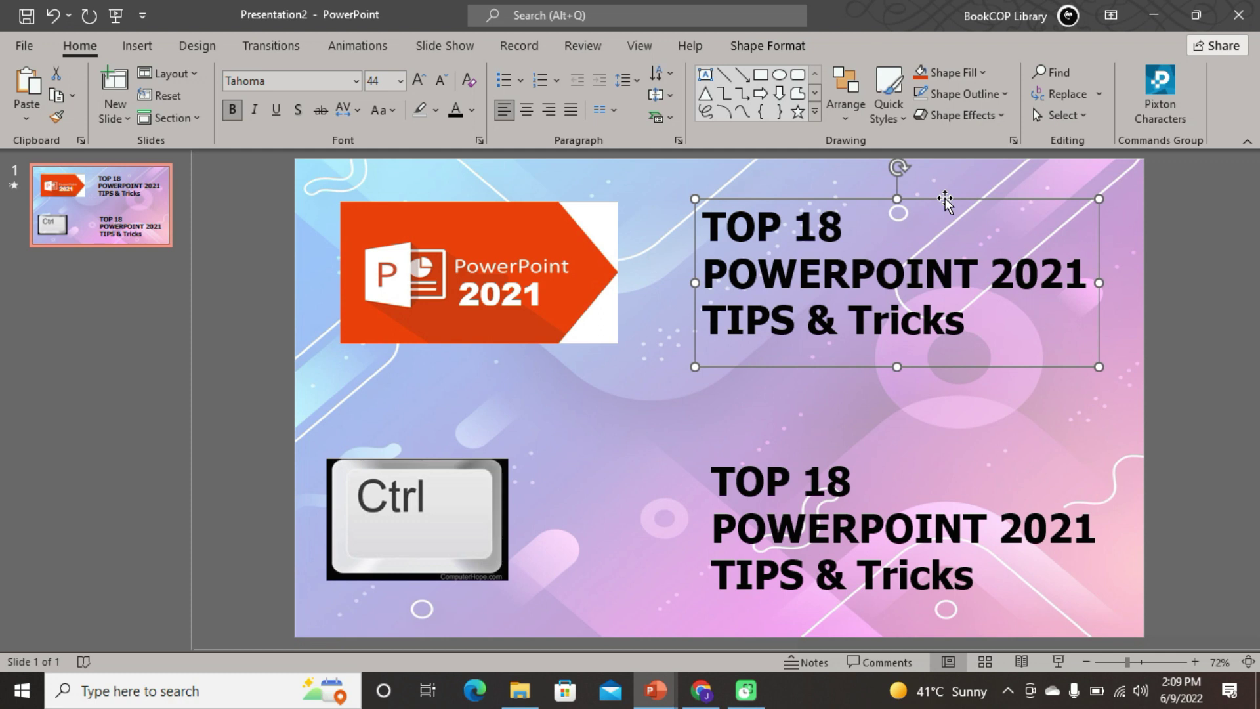
pyautogui.click(533, 335)
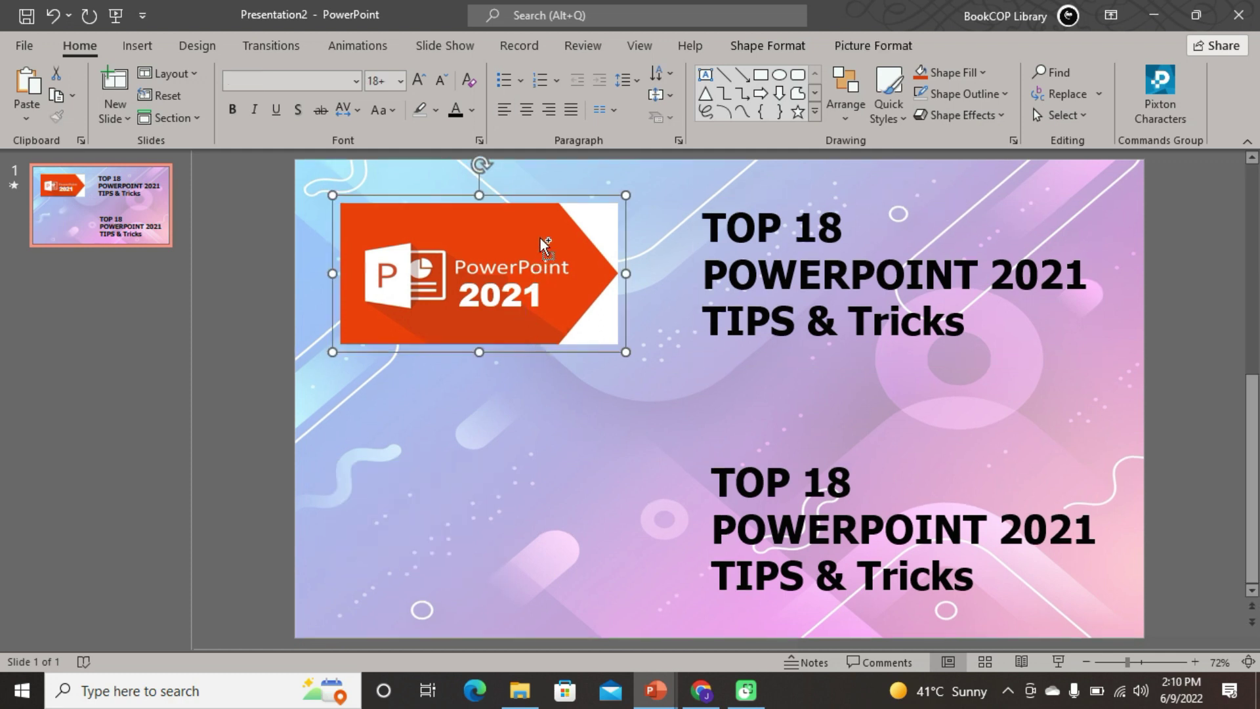
pyautogui.moveTo(545, 244); pyautogui.dragTo(546, 495)
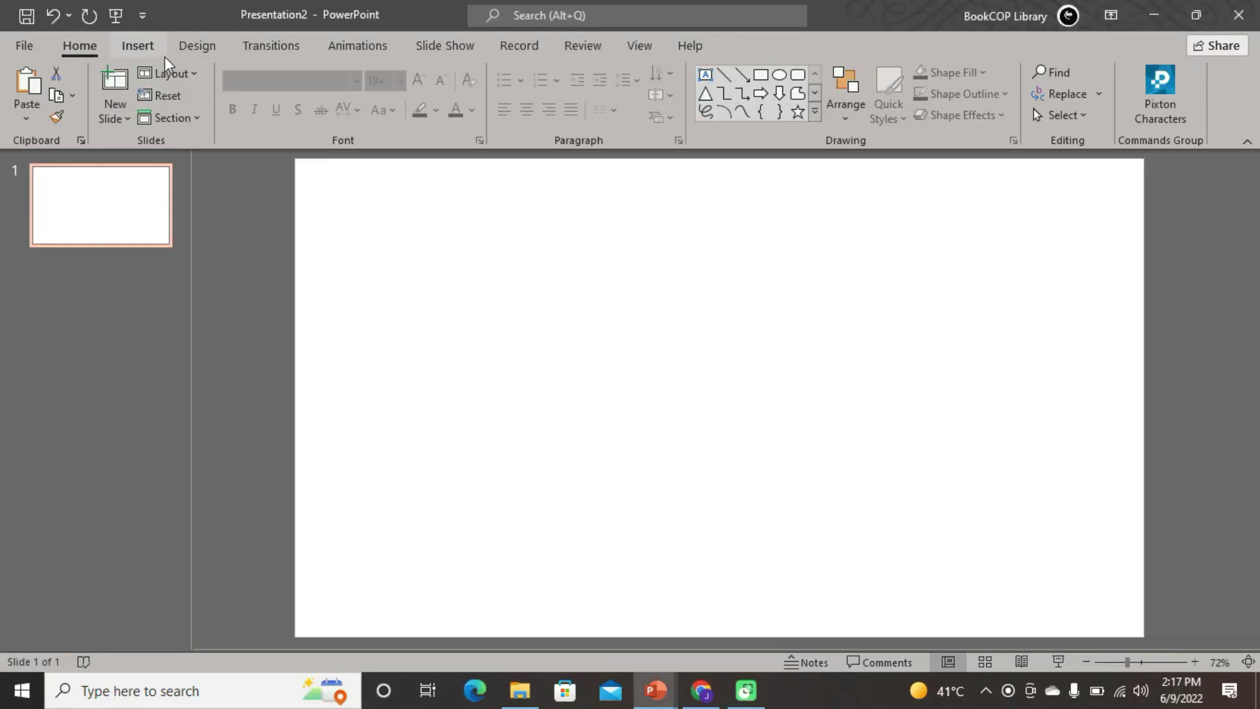
# - Insert a Basic Block List SmartArt graphic with five text blocks
pyautogui.click(137, 46)
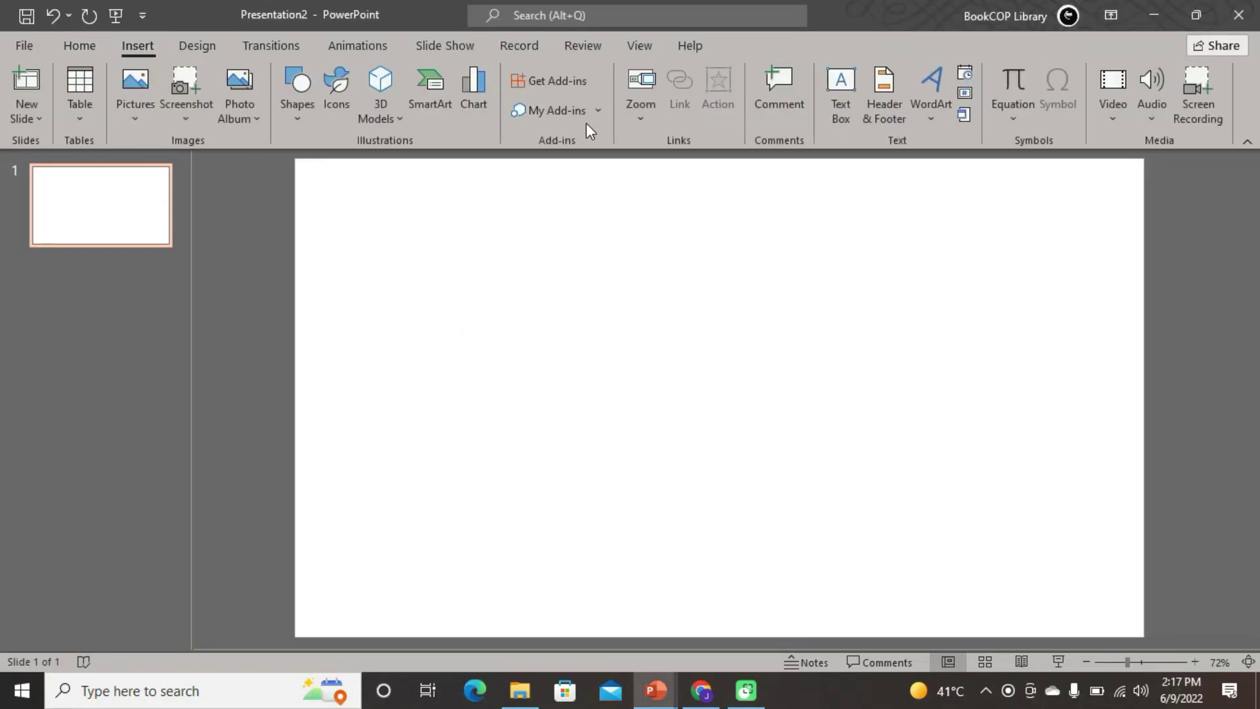
pyautogui.click(423, 98)
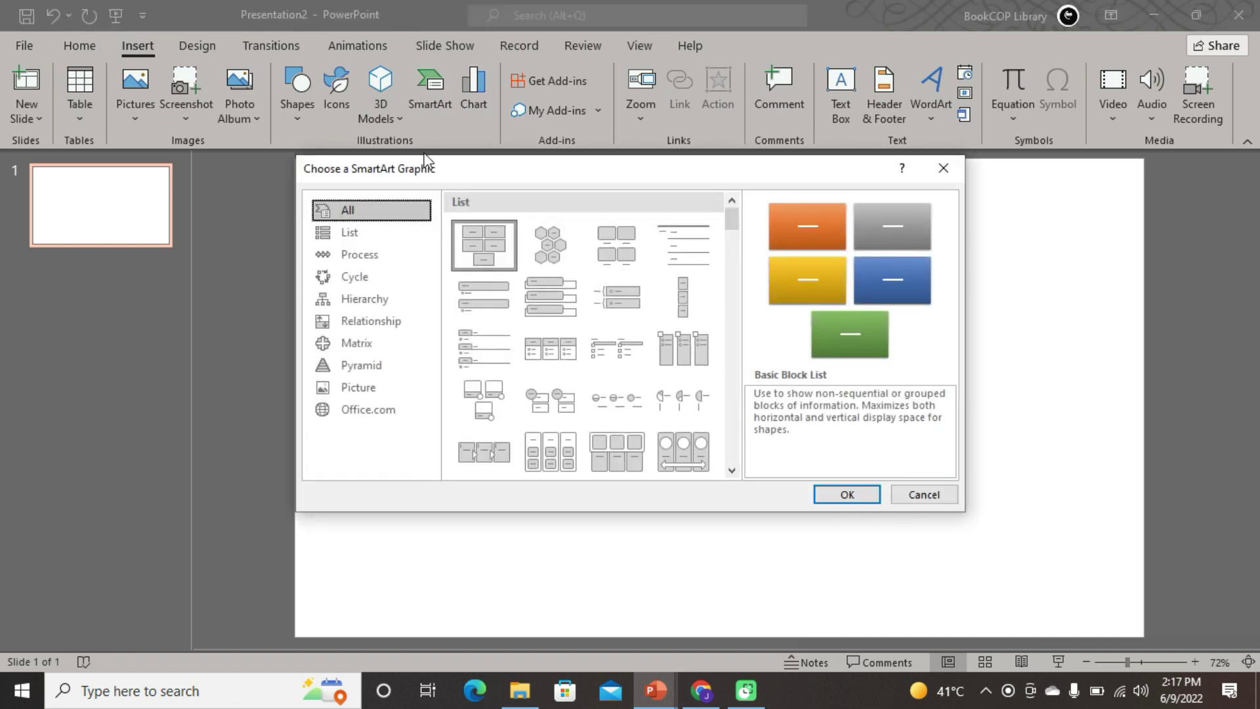
pyautogui.click(847, 495)
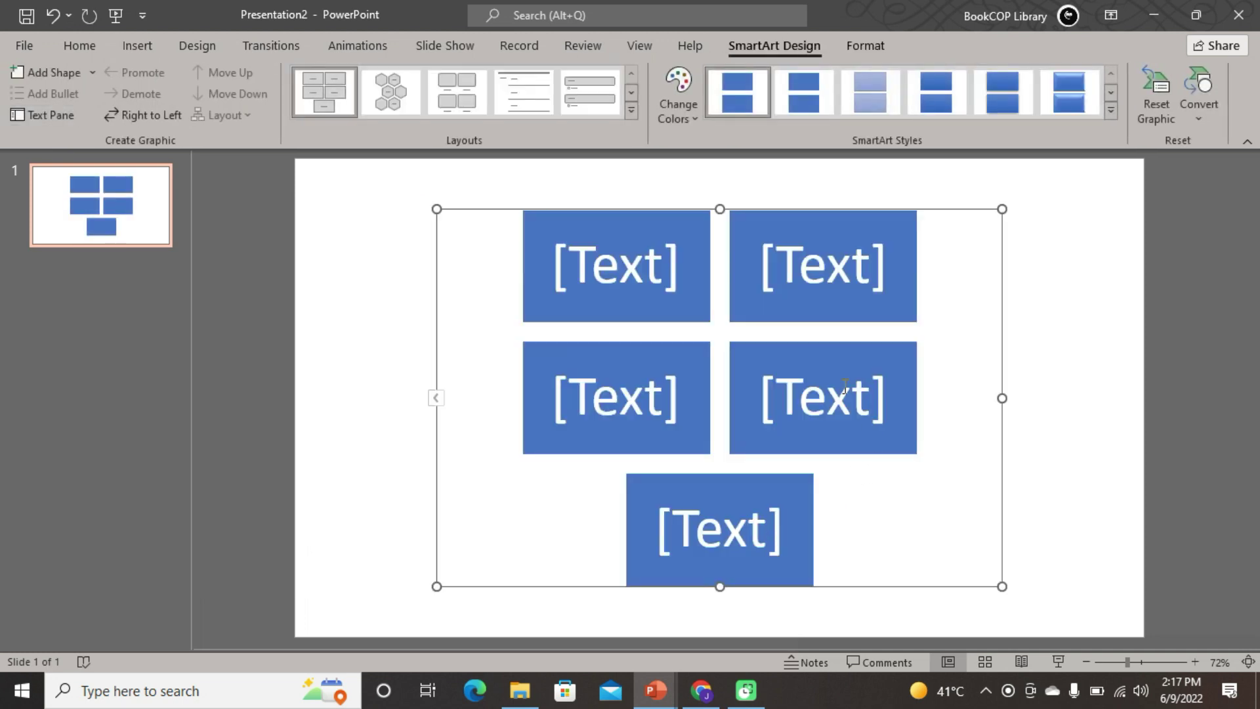
# - Bring up the SmartArt graphic's right-click menu to reach its grouping options
pyautogui.rightClick(914, 271)
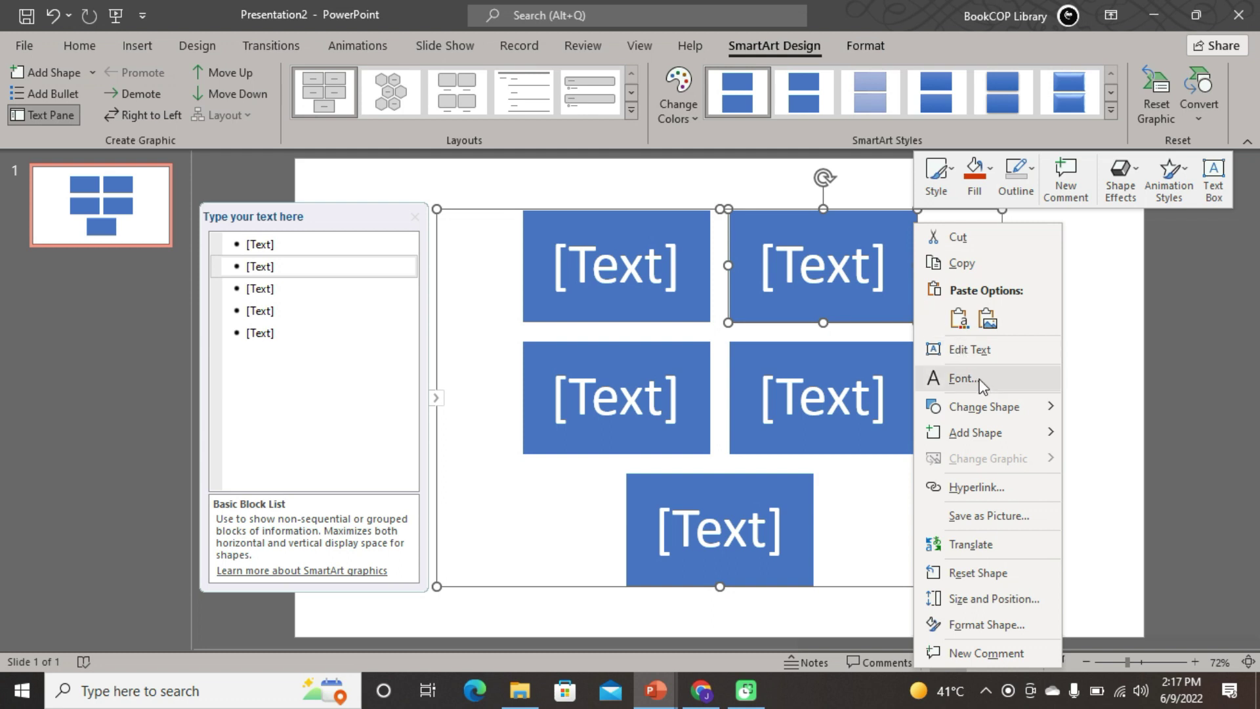
pyautogui.moveTo(975, 433)
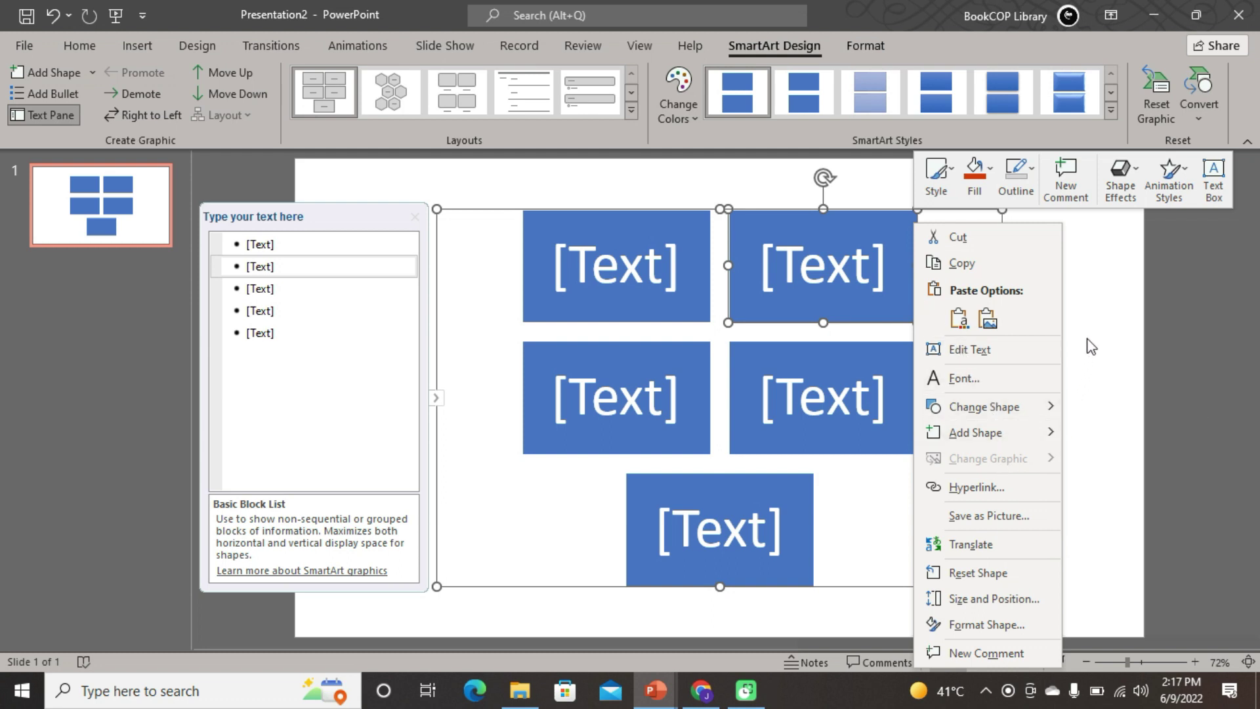
pyautogui.click(1091, 346)
pyautogui.click(1004, 330)
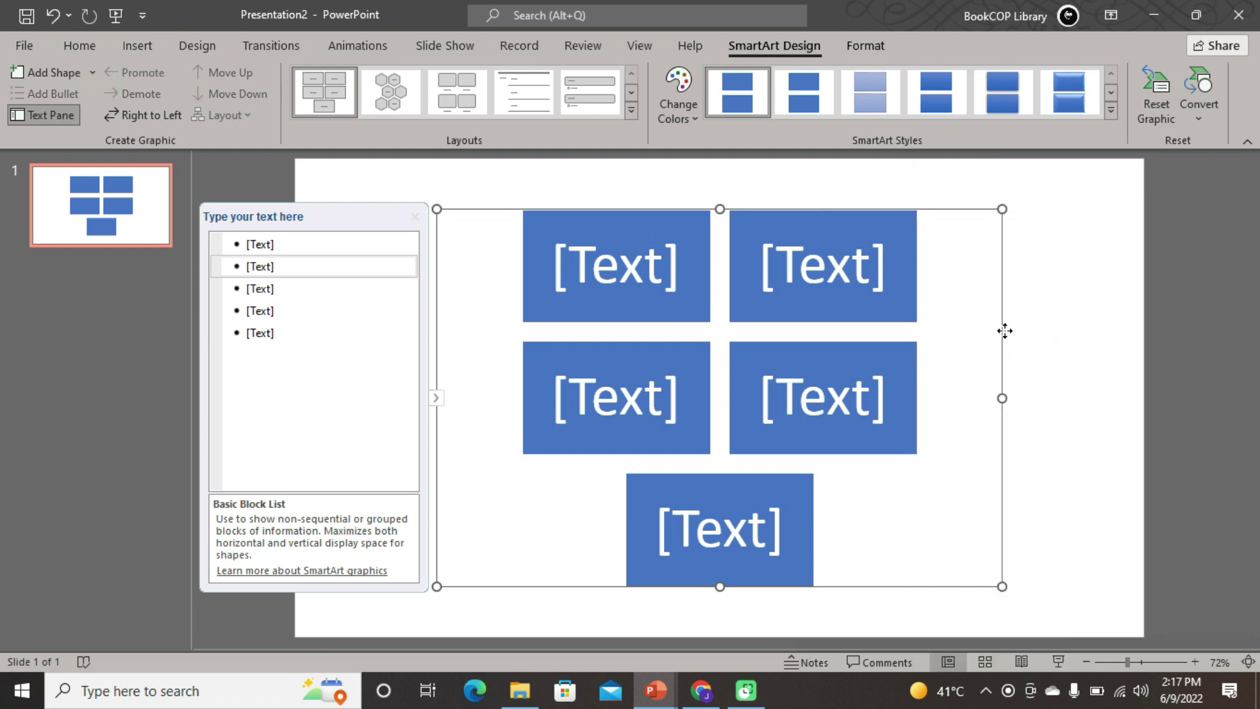
pyautogui.rightClick(1005, 331)
pyautogui.moveTo(1078, 329)
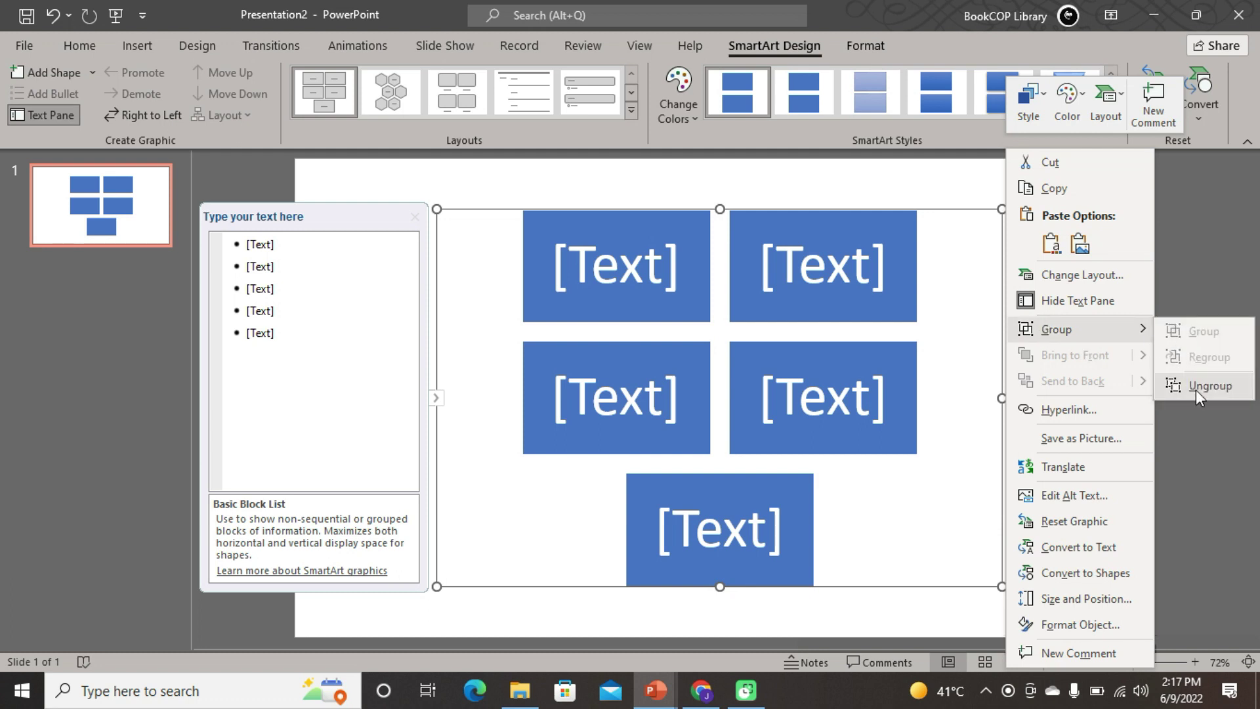
# - Convert the SmartArt to shapes and ungroup them into five separate rectangles
pyautogui.click(1196, 390)
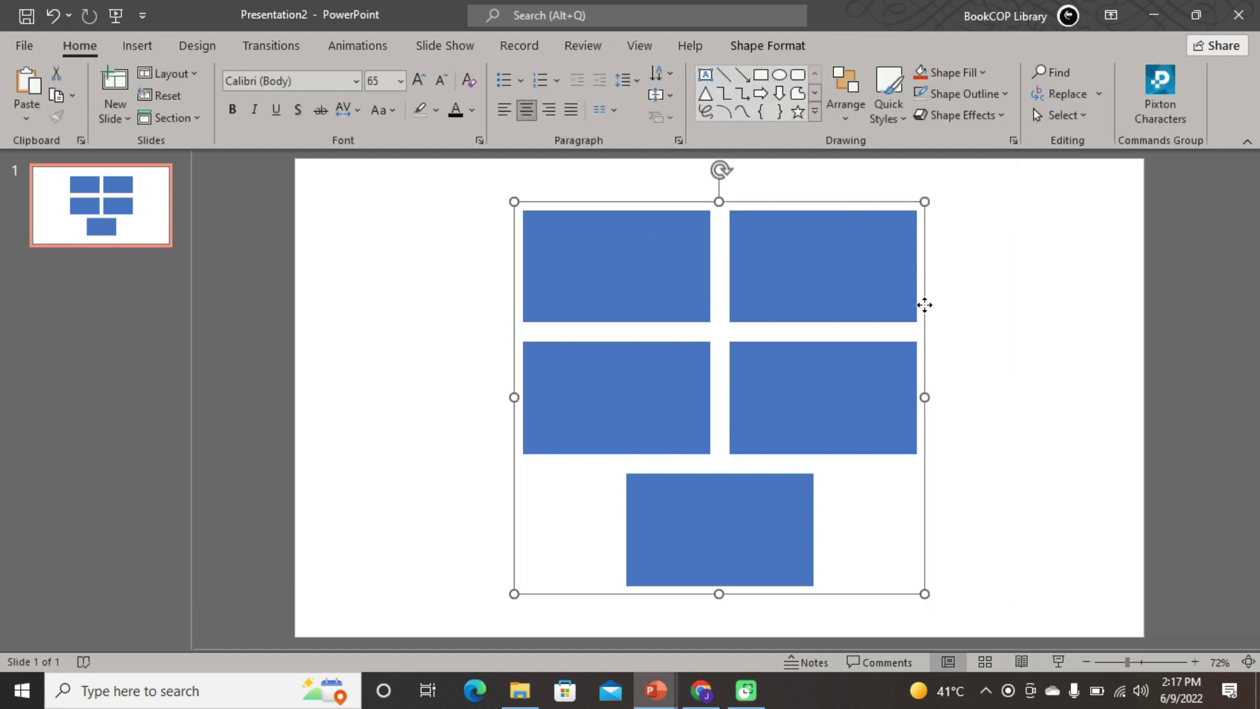
pyautogui.rightClick(925, 305)
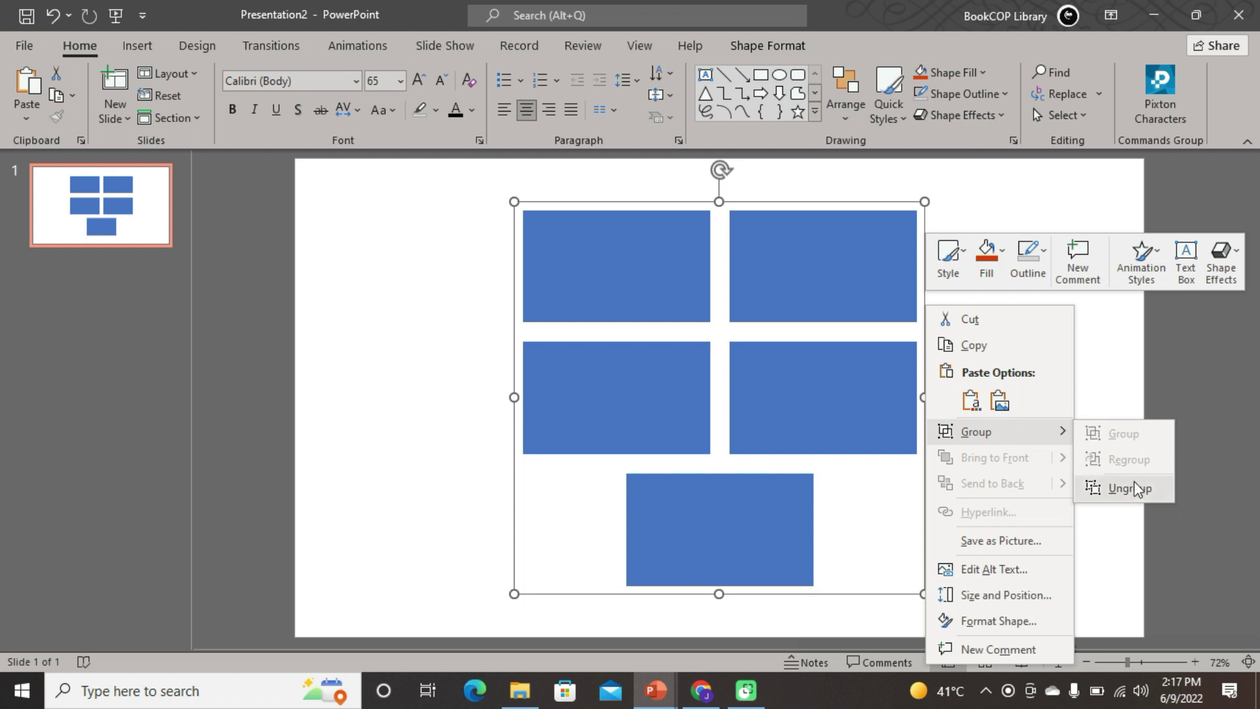
pyautogui.click(1137, 489)
pyautogui.click(991, 359)
# - Spread four of the rectangles outward, moving the top and middle ones apart
pyautogui.click(867, 315)
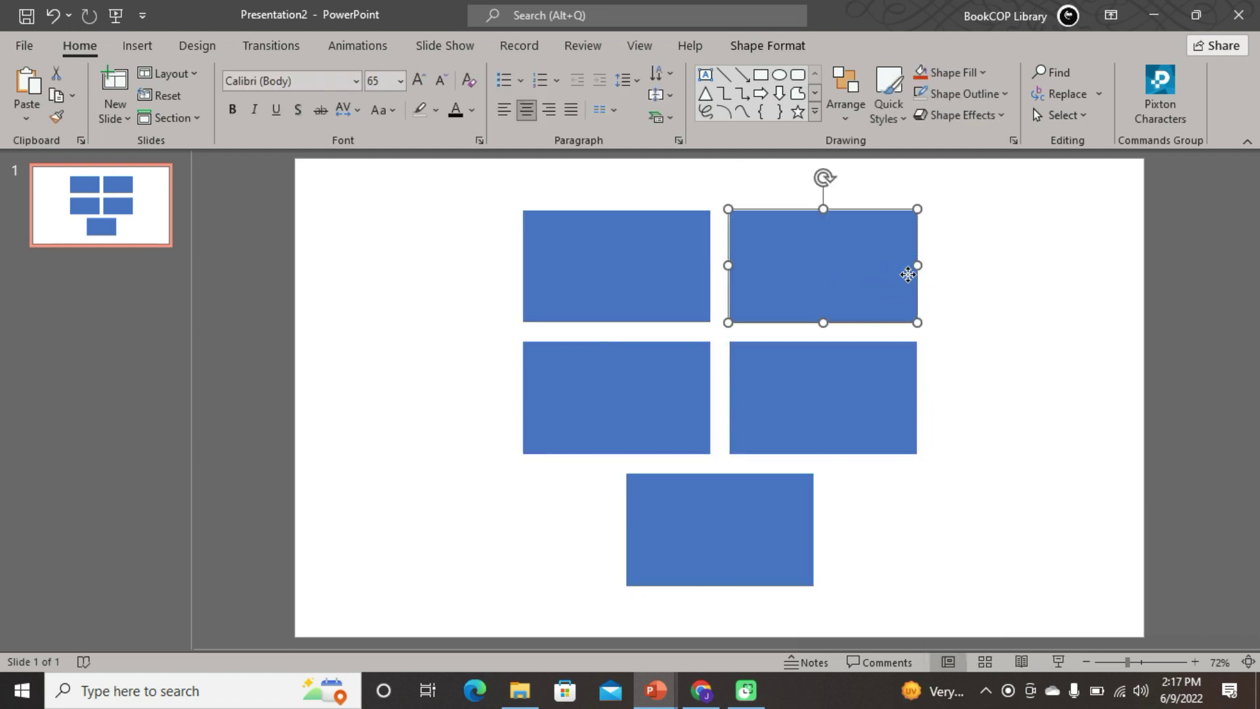
pyautogui.moveTo(908, 275); pyautogui.dragTo(1012, 276)
pyautogui.moveTo(667, 275); pyautogui.dragTo(512, 261)
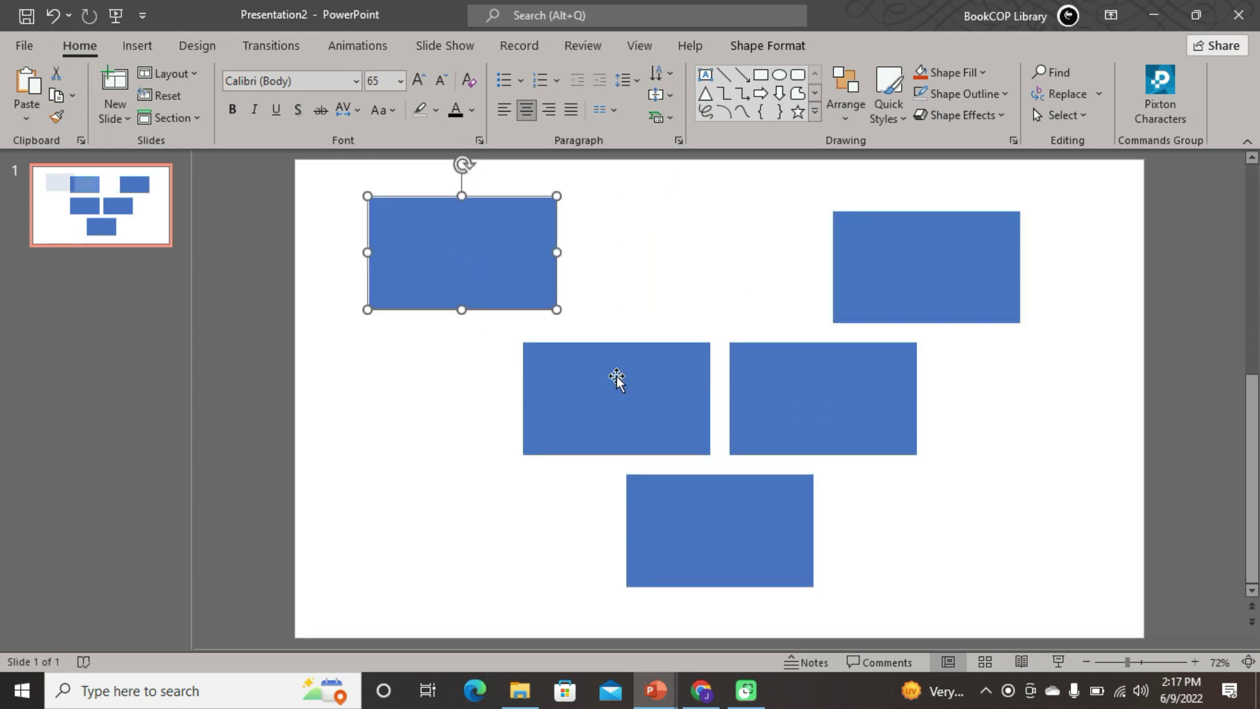
pyautogui.moveTo(617, 380); pyautogui.dragTo(447, 398)
pyautogui.moveTo(796, 431); pyautogui.dragTo(966, 505)
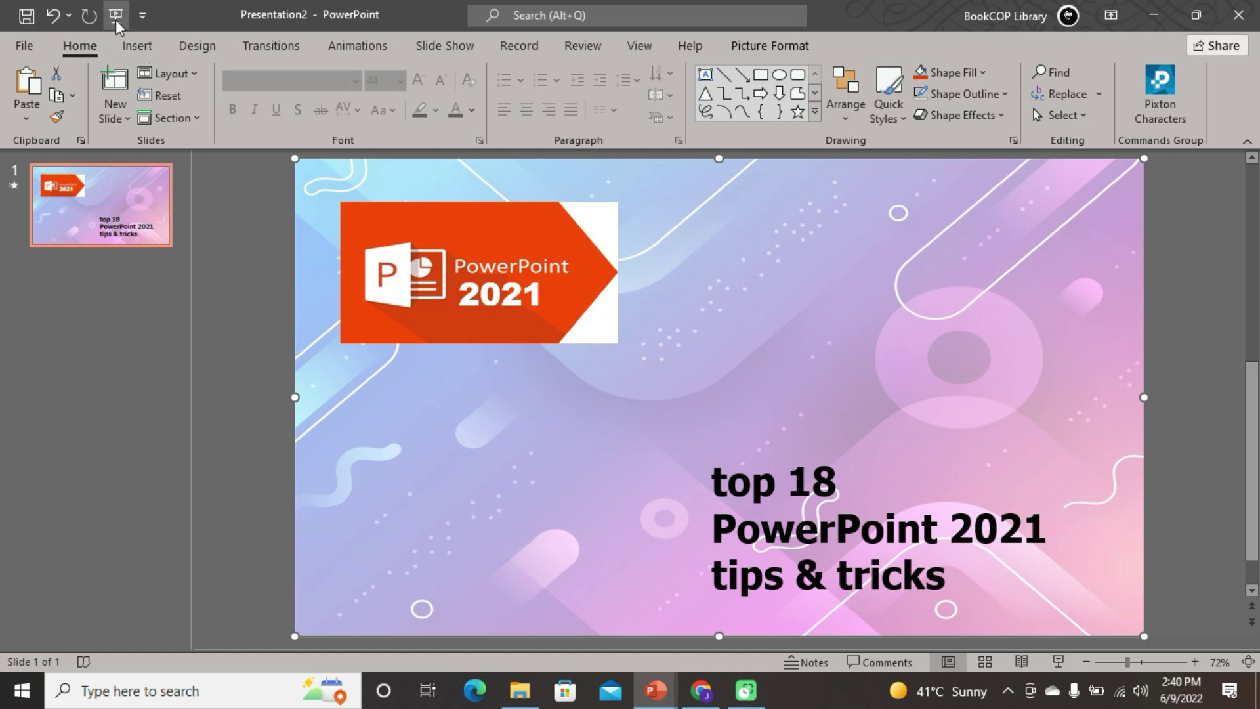
# - Open More Commands for the Quick Access Toolbar and list Commands Not in the Ribbon
pyautogui.click(142, 15)
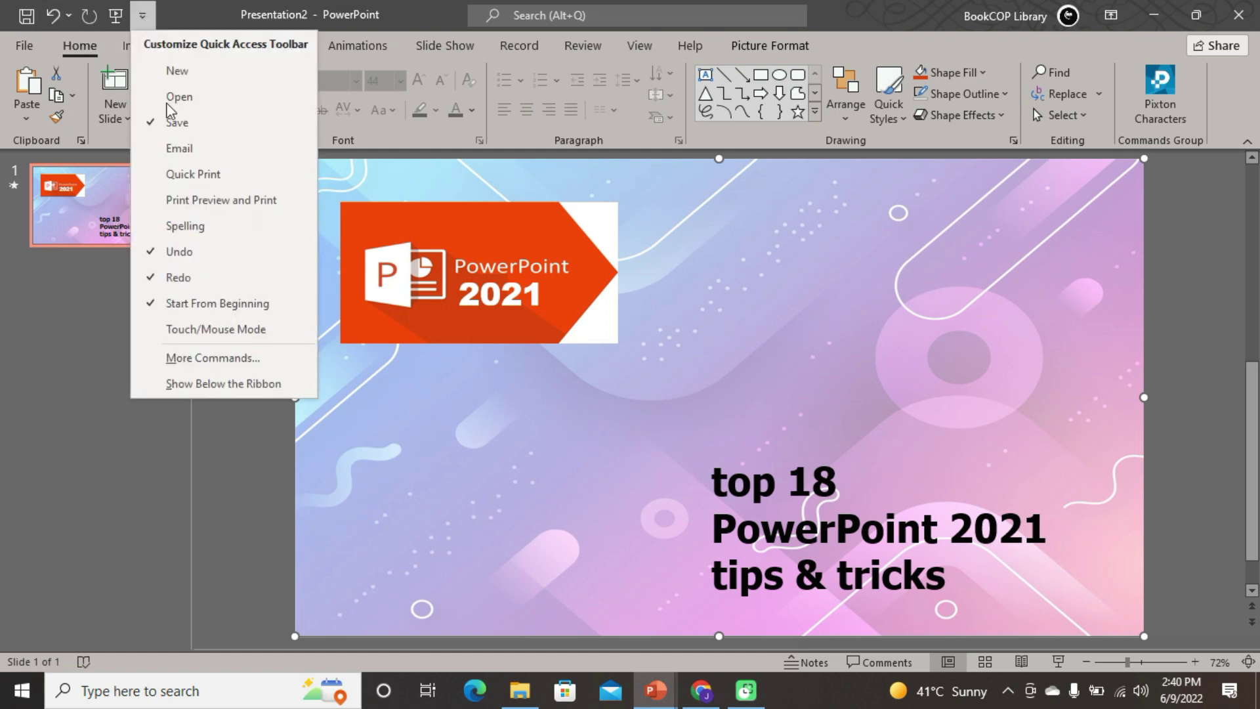
pyautogui.click(223, 358)
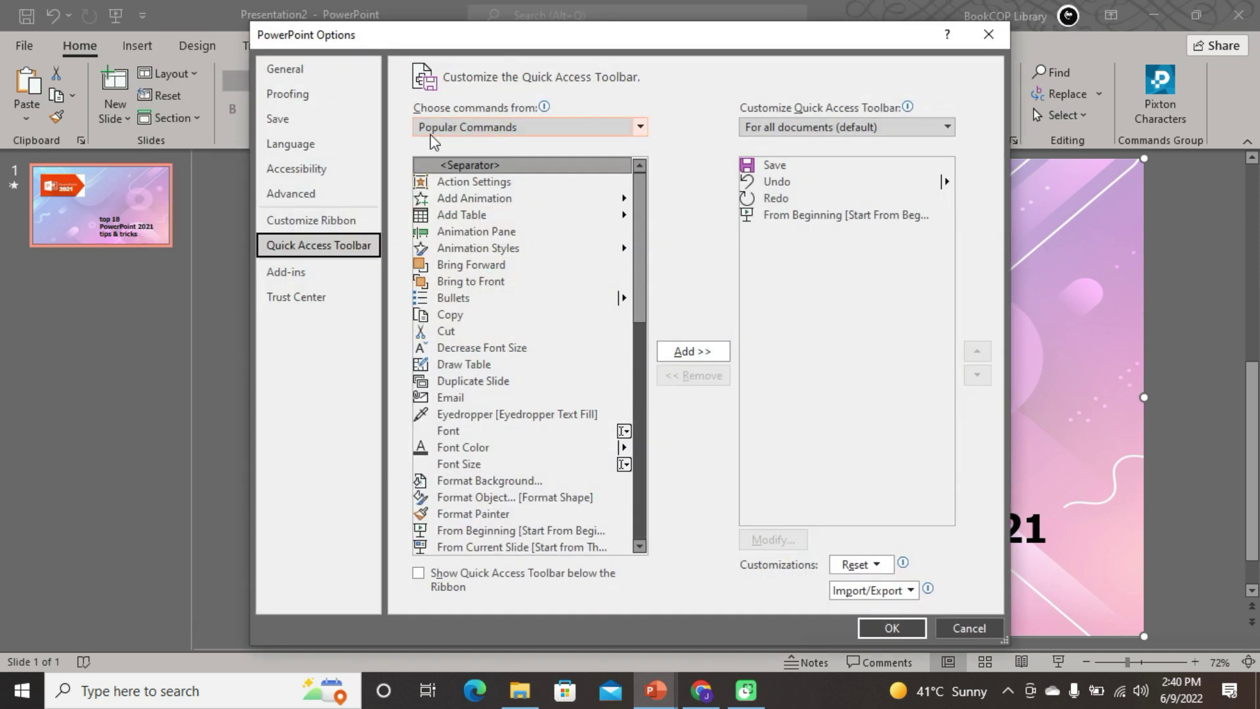
pyautogui.click(640, 127)
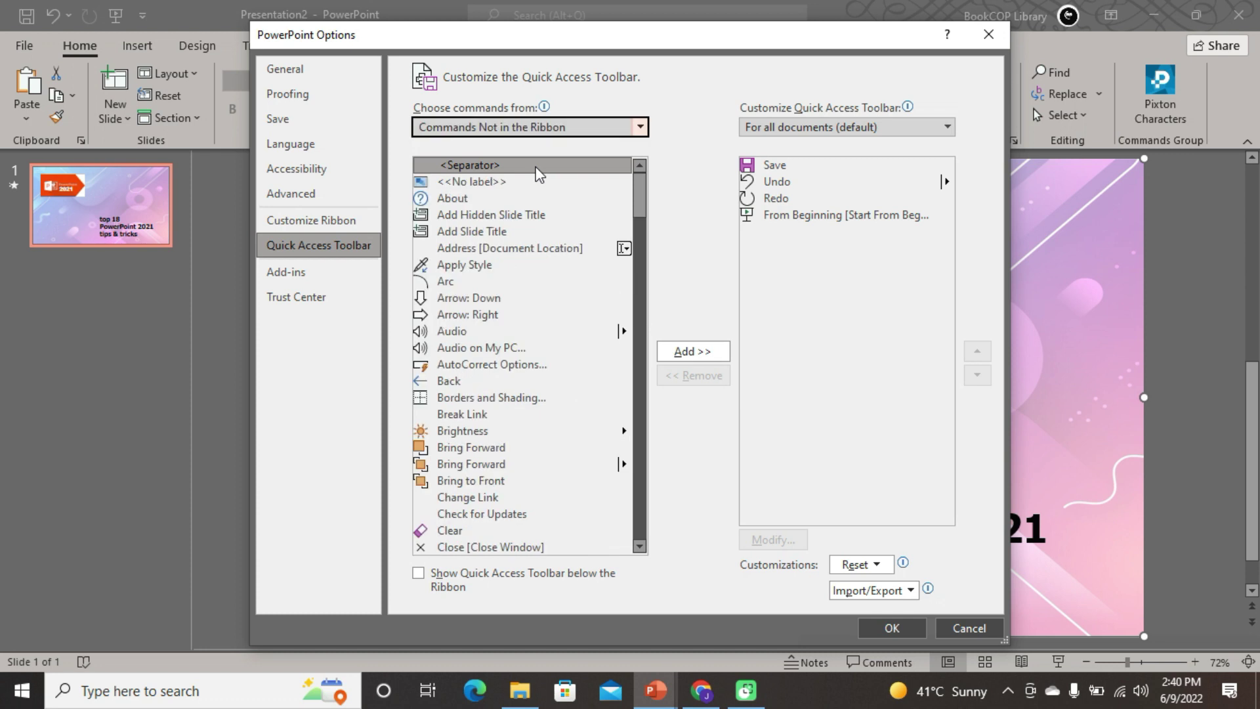
pyautogui.moveTo(638, 212); pyautogui.dragTo(637, 389)
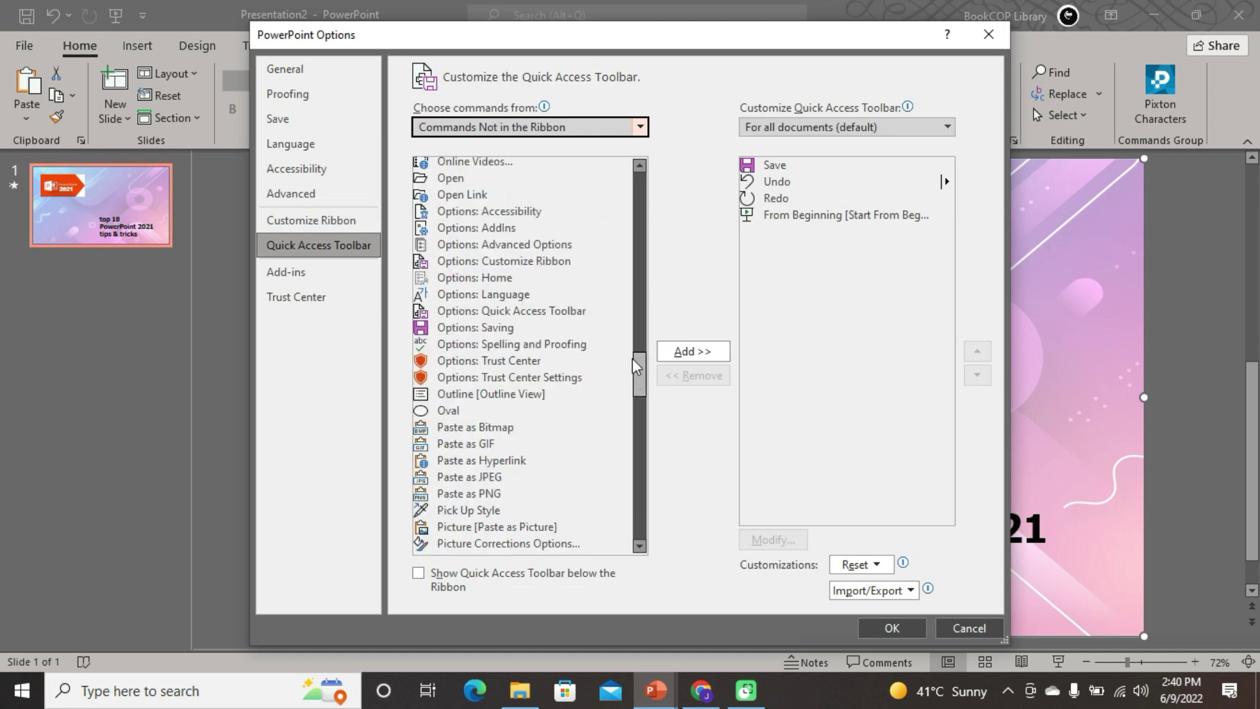
pyautogui.scroll(-2, 591, 379)
pyautogui.scroll(-3, 580, 388)
pyautogui.scroll(-2, 560, 381)
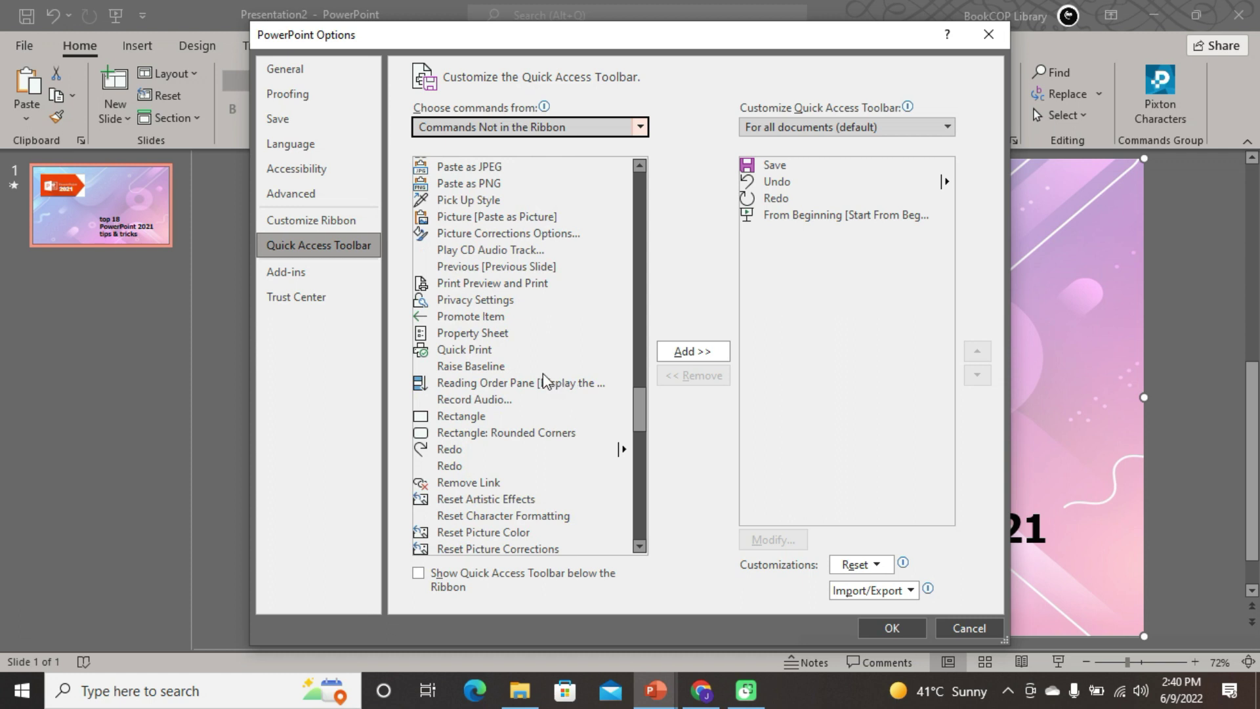
pyautogui.scroll(-2, 543, 379)
pyautogui.scroll(-2, 541, 376)
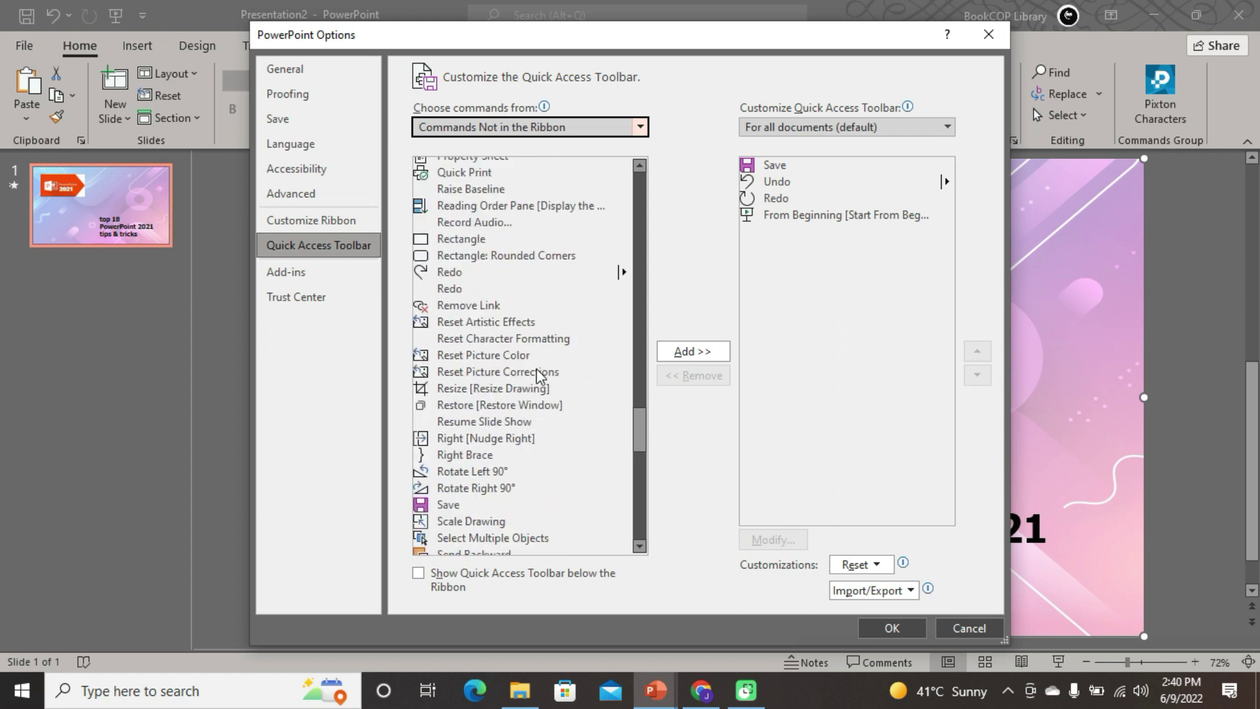
pyautogui.scroll(-3, 539, 376)
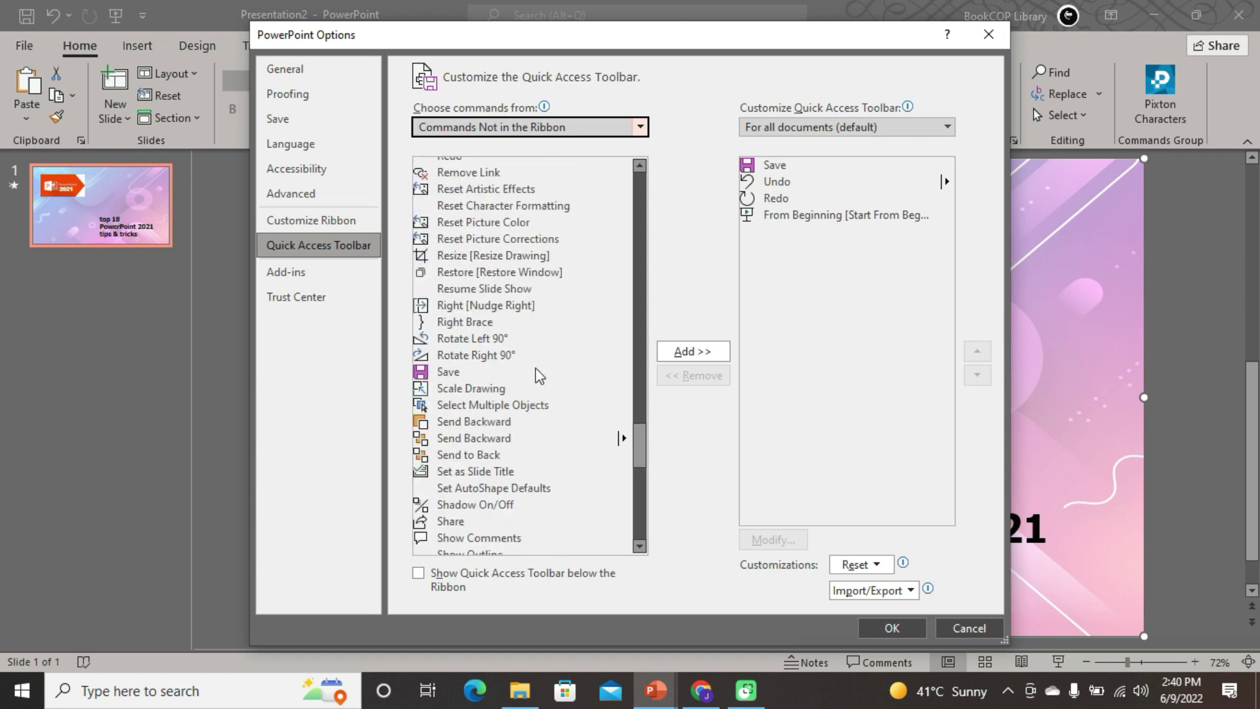
pyautogui.scroll(-1, 539, 375)
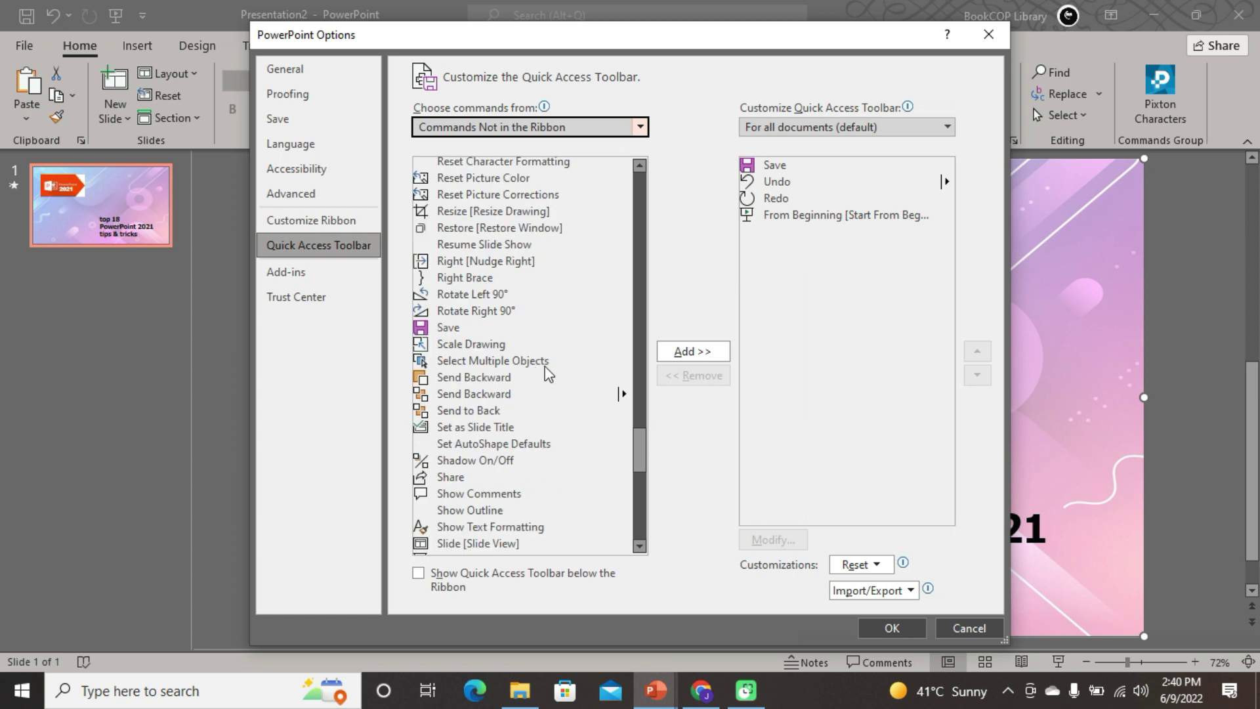
pyautogui.scroll(-1, 541, 449)
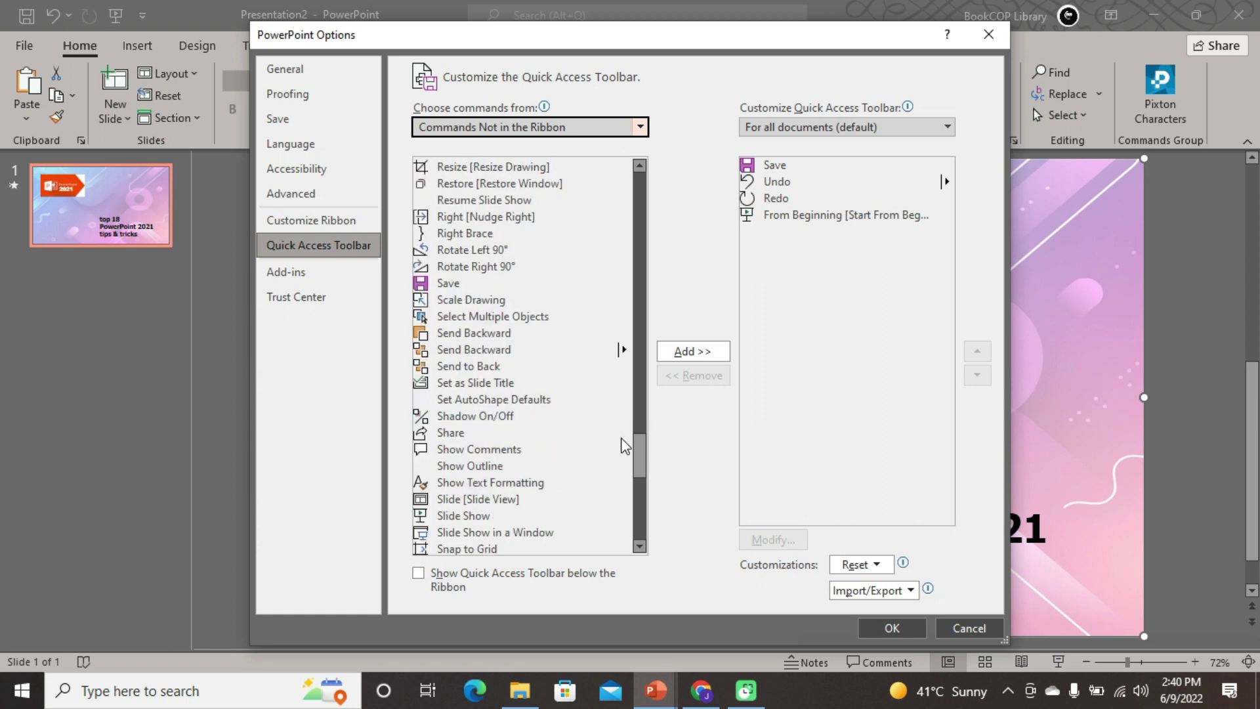
pyautogui.scroll(-1, 596, 438)
pyautogui.scroll(-1, 599, 438)
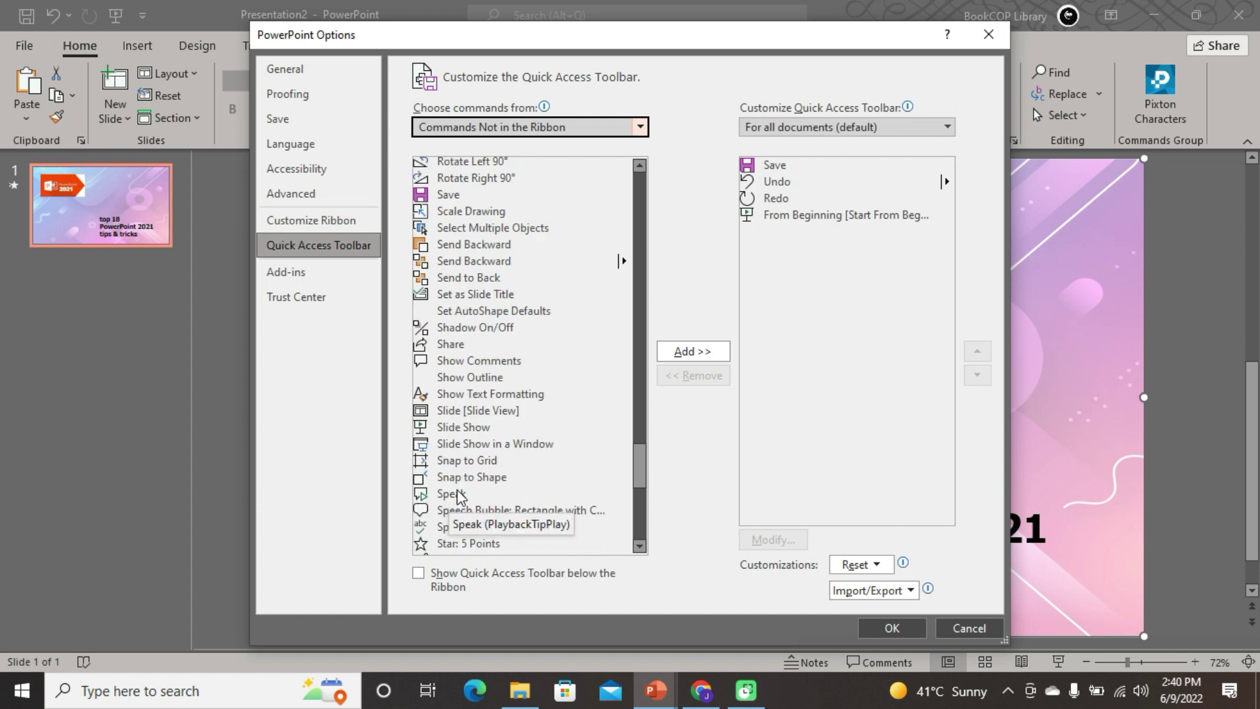
# - Add Speak and Quick Print to the Quick Access Toolbar
pyautogui.click(458, 497)
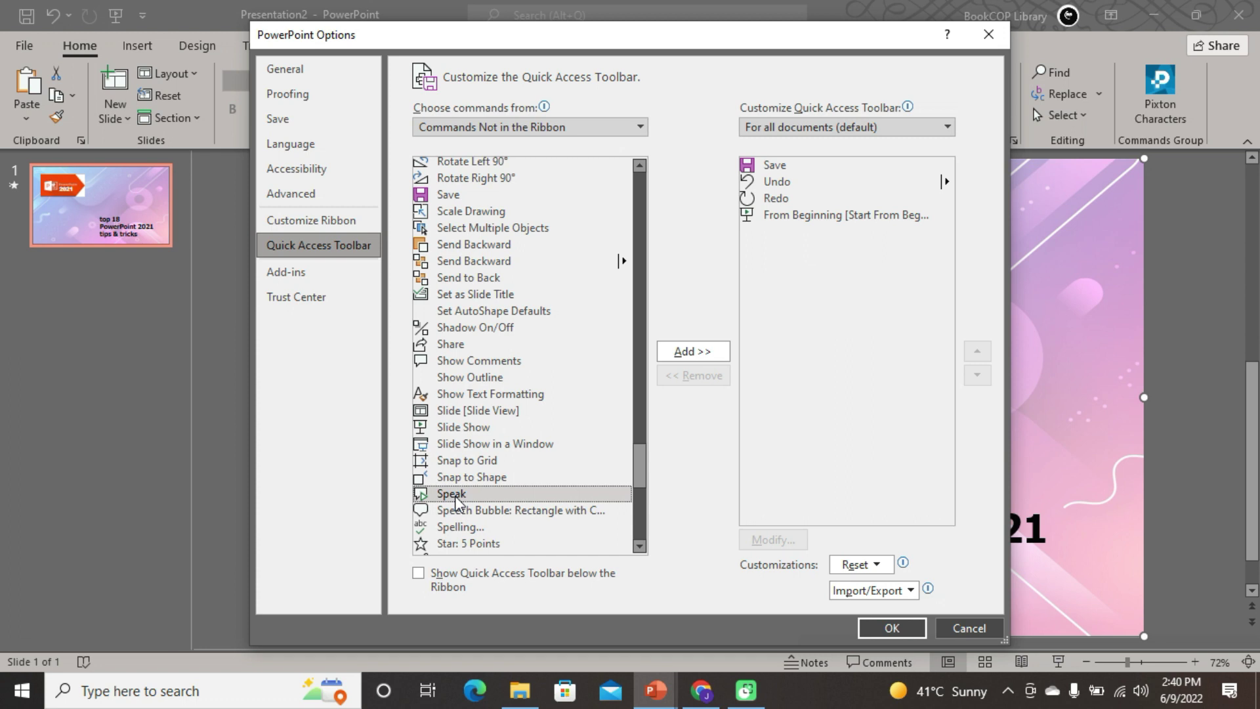
pyautogui.click(683, 357)
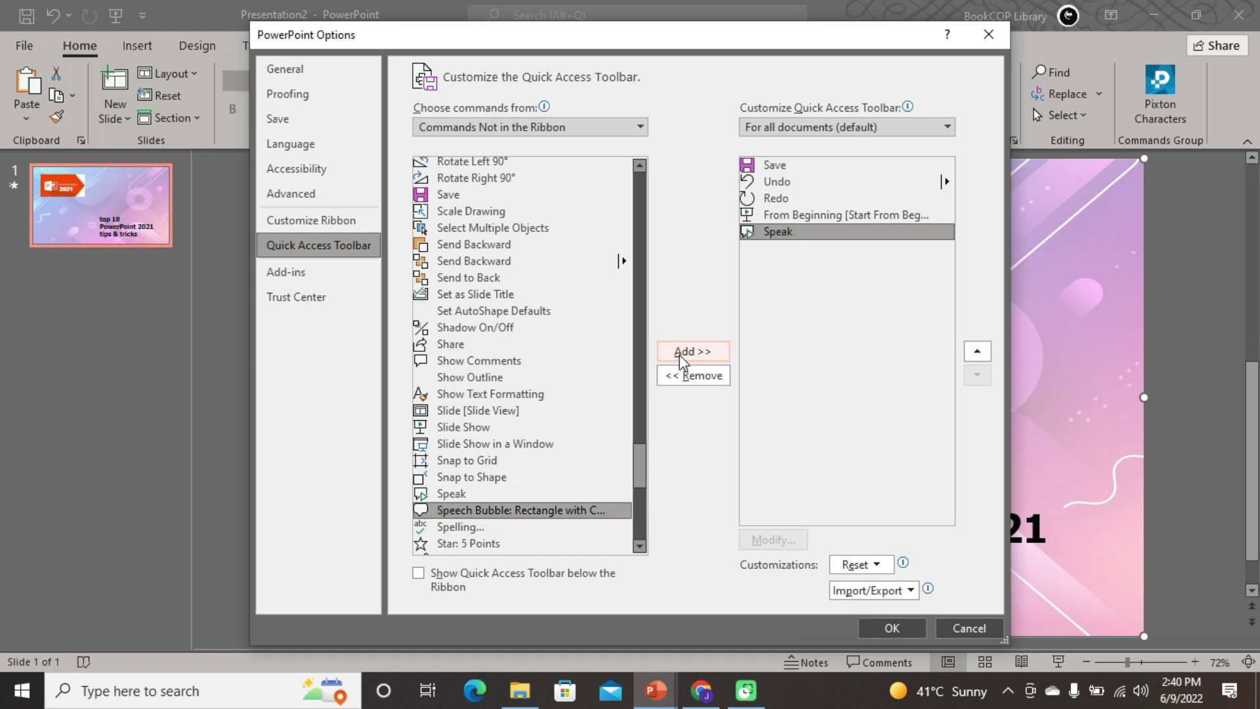
pyautogui.scroll(10, 528, 360)
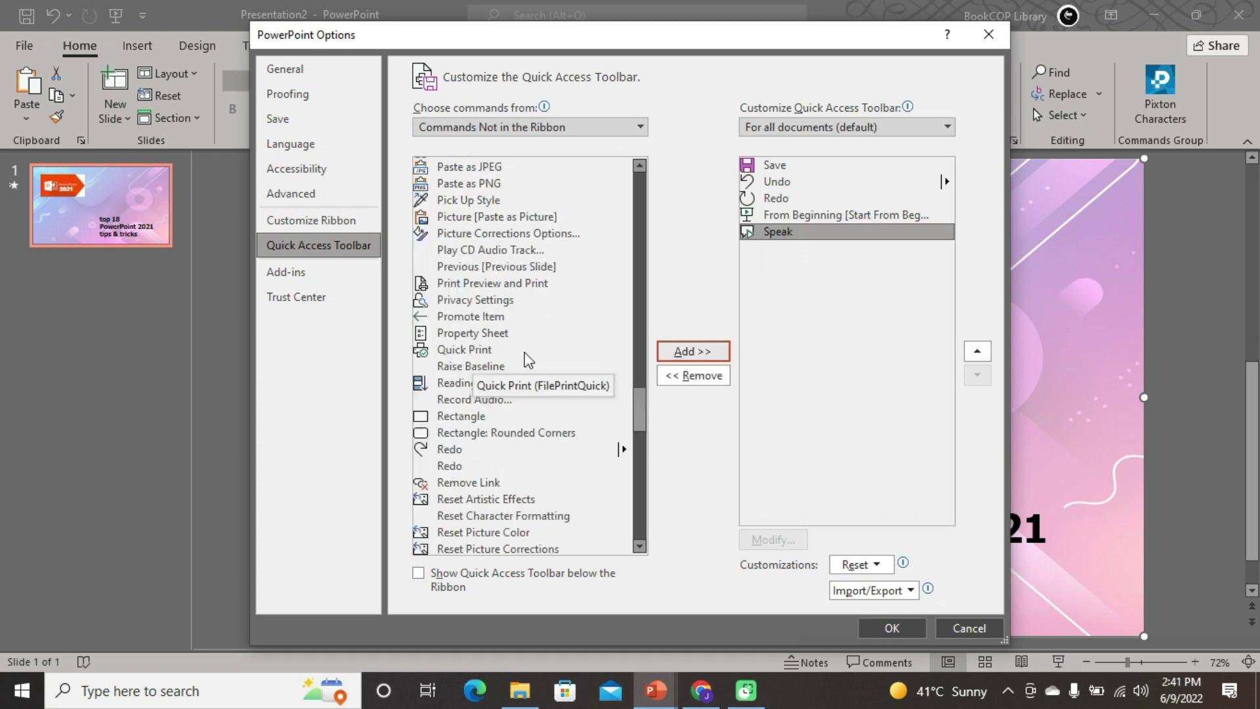
pyautogui.click(465, 354)
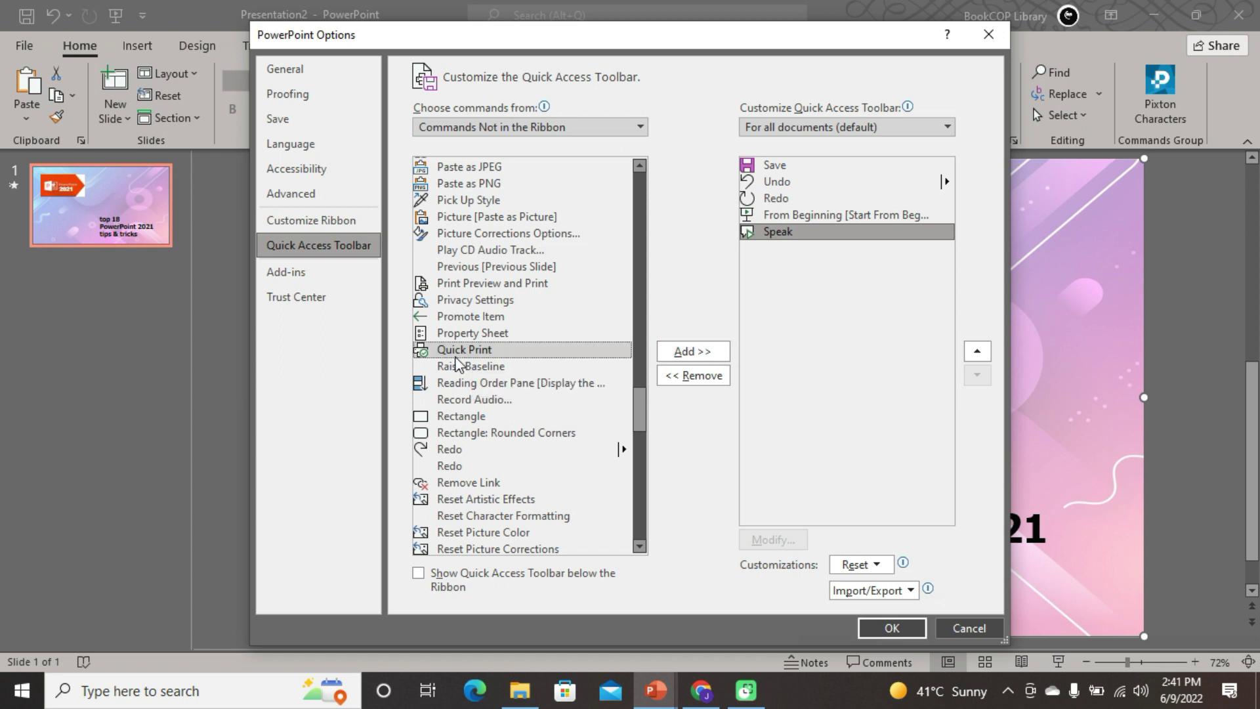
pyautogui.click(706, 358)
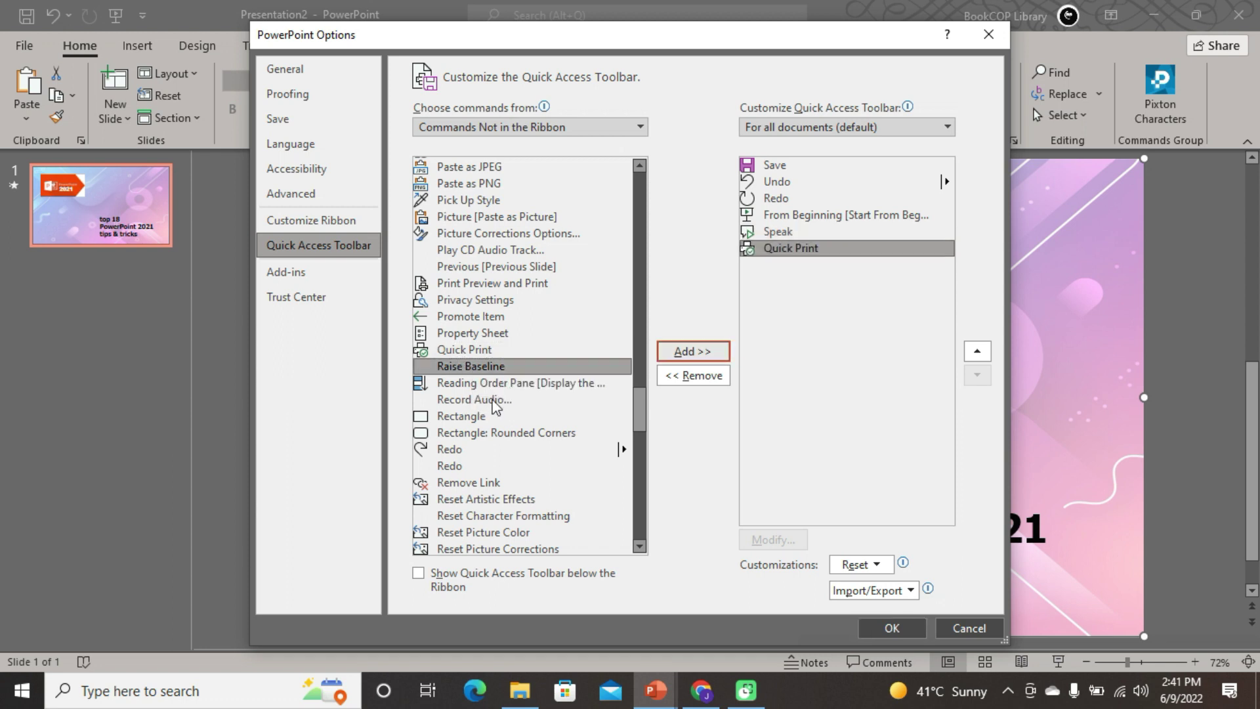
# - Add Toggle Case to the Quick Access Toolbar and apply the changes with OK
pyautogui.scroll(-2, 499, 400)
pyautogui.scroll(-2, 499, 400)
pyautogui.scroll(-1, 499, 400)
pyautogui.scroll(-2, 499, 400)
pyautogui.scroll(-3, 500, 400)
pyautogui.scroll(-3, 502, 402)
pyautogui.scroll(-2, 502, 402)
pyautogui.scroll(-2, 525, 414)
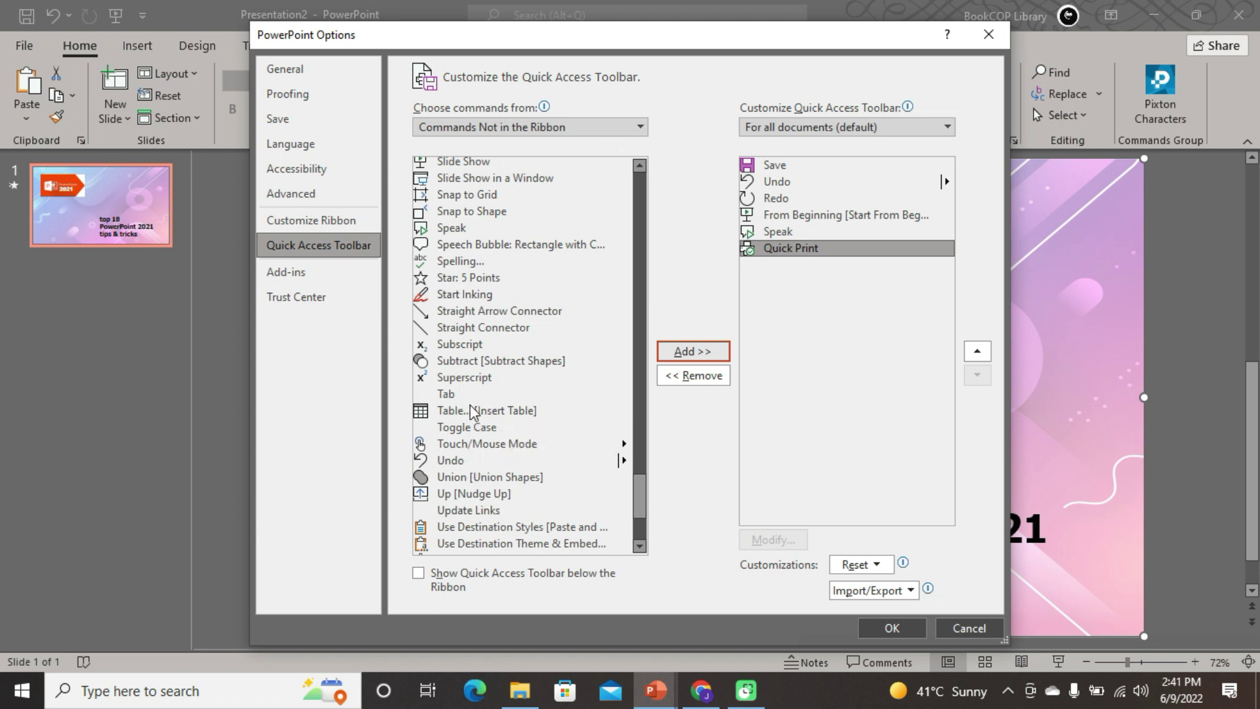
pyautogui.click(466, 428)
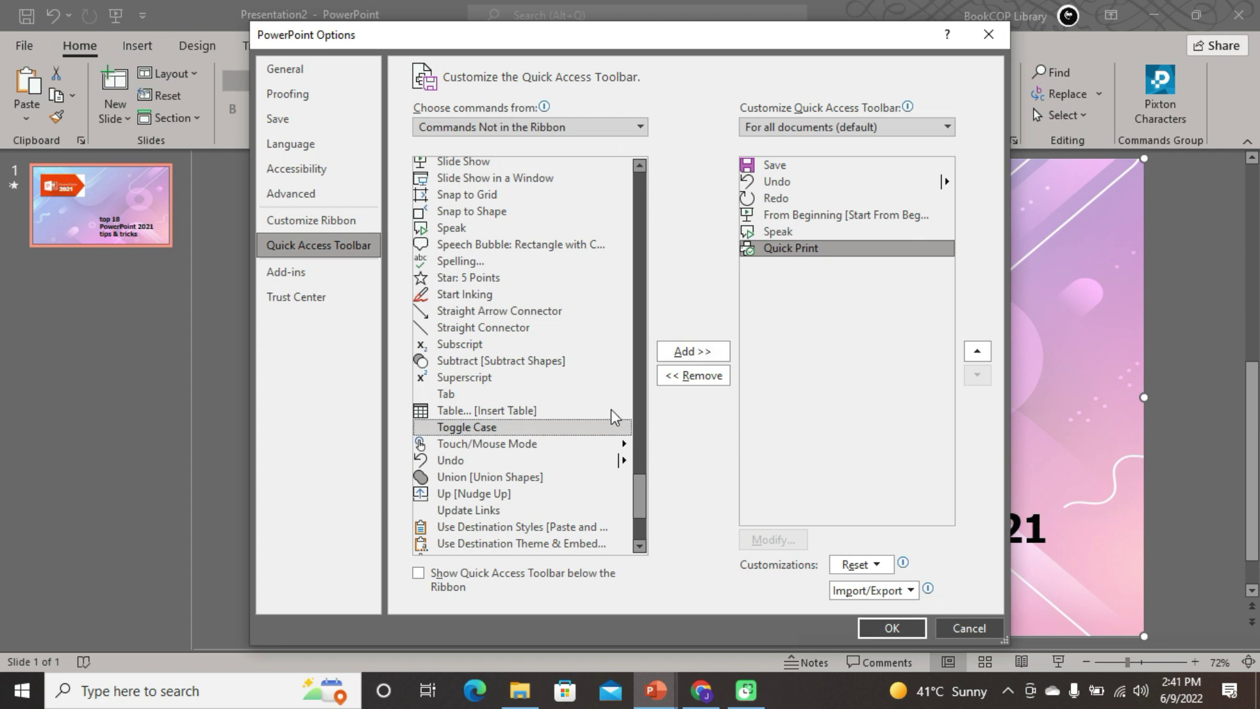
pyautogui.click(686, 355)
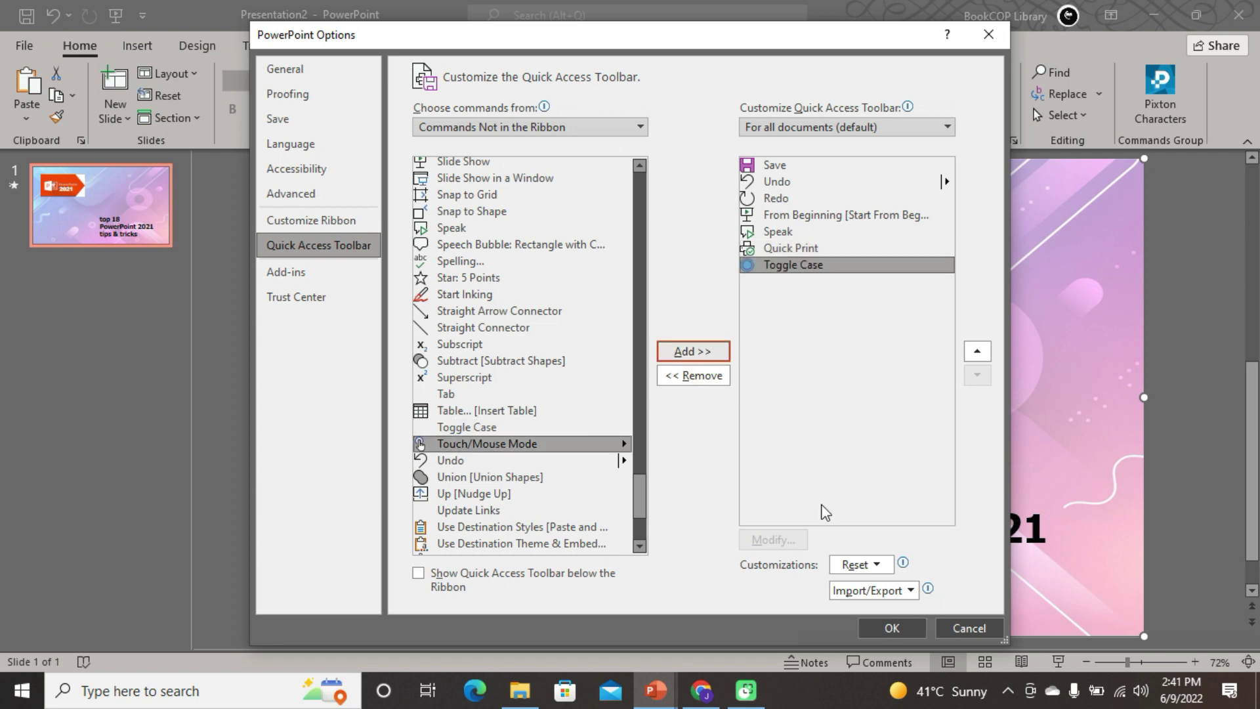
pyautogui.click(893, 628)
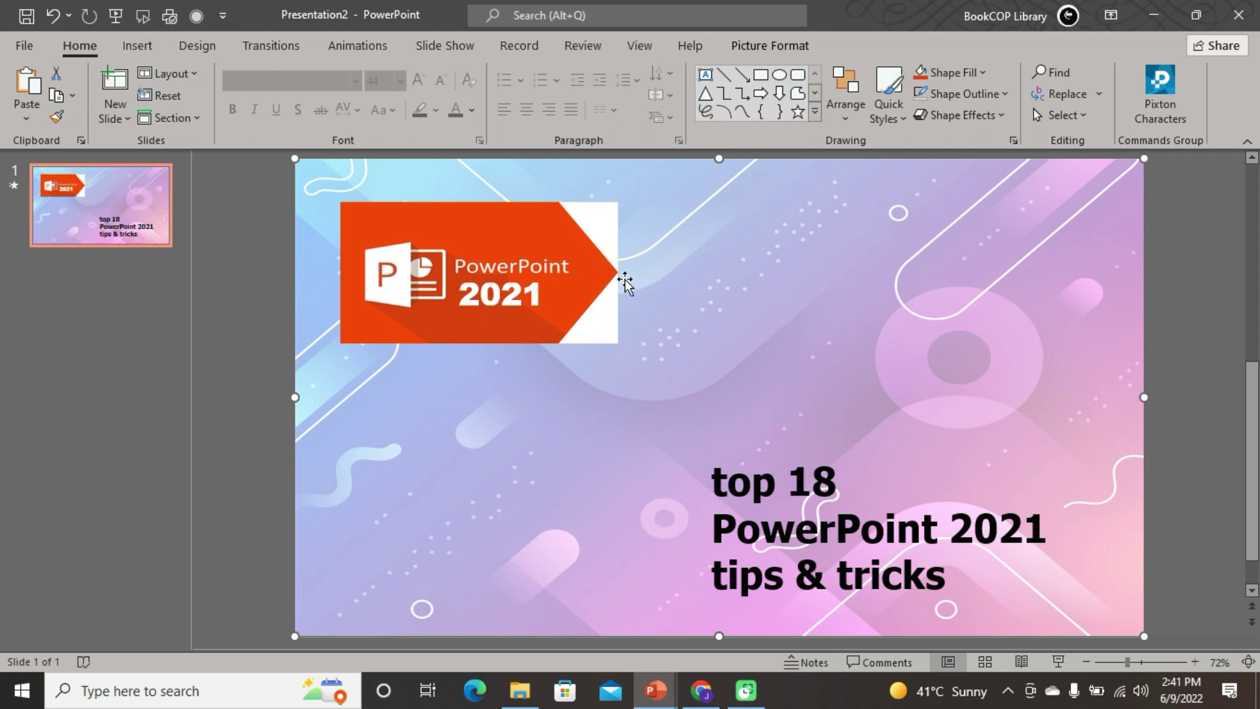
# - Select the title text and cycle Toggle Case through lowercase and sentence case back to uppercase
pyautogui.moveTo(955, 579); pyautogui.dragTo(733, 486)
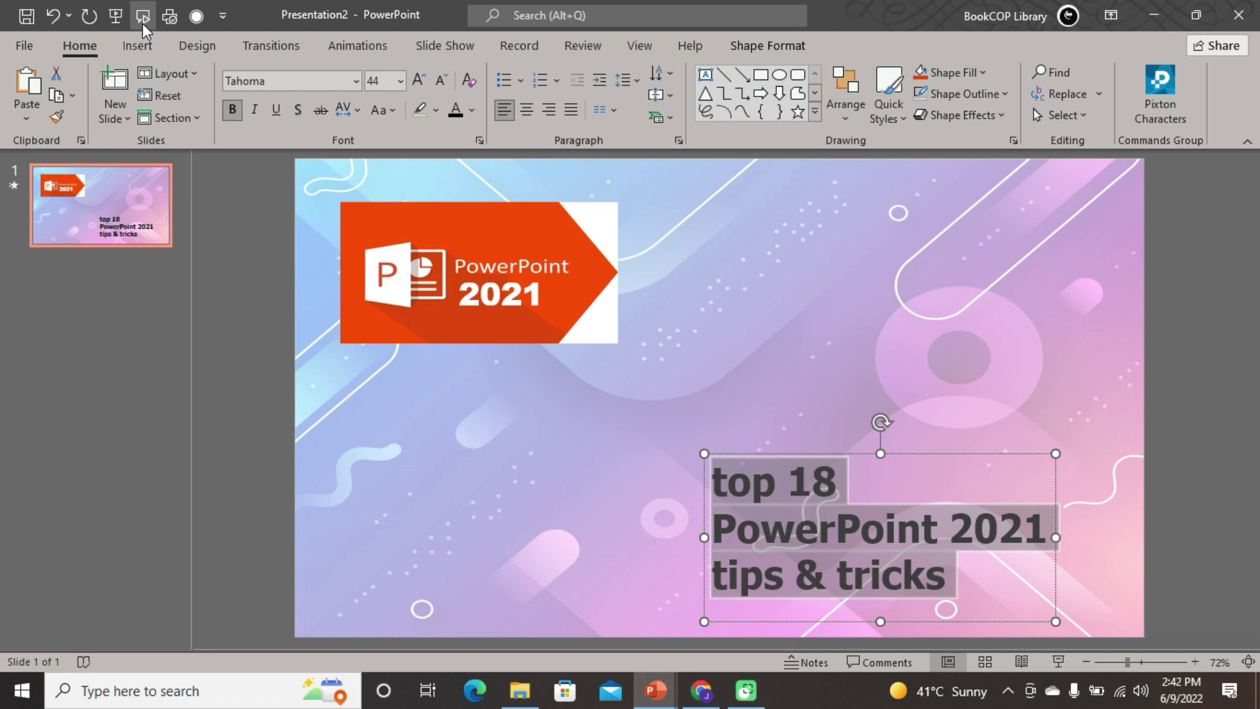
pyautogui.click(961, 565)
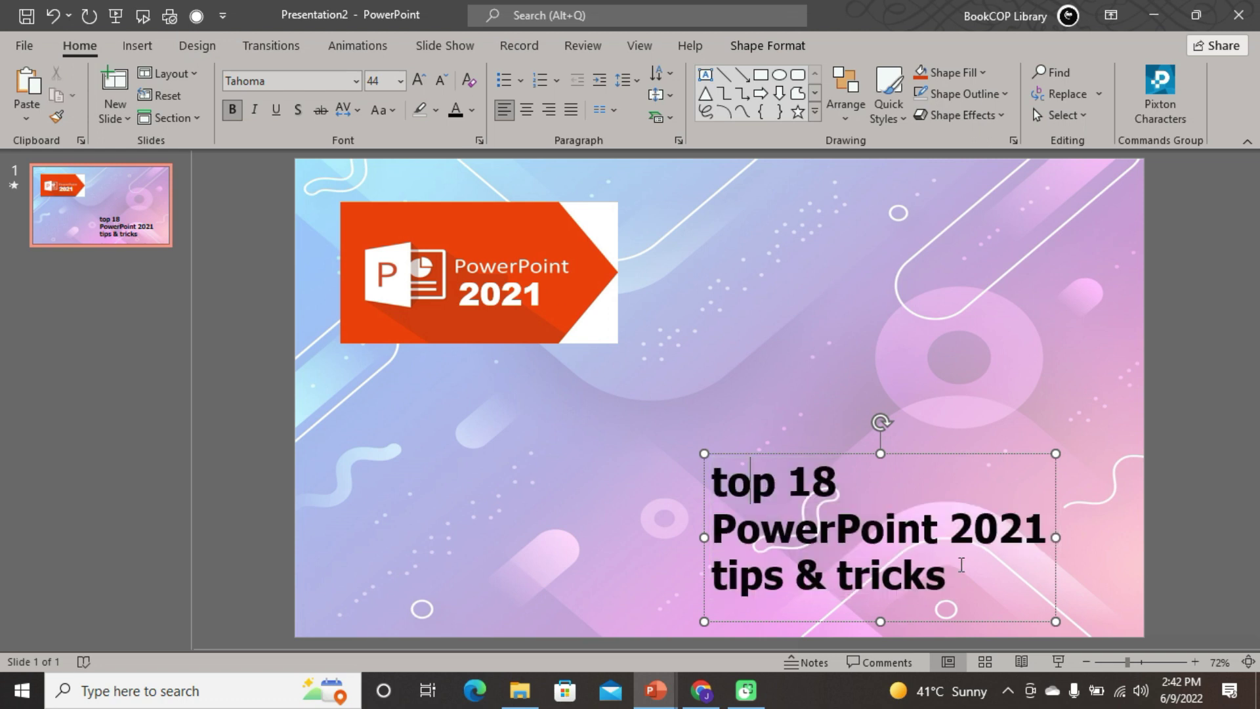
pyautogui.moveTo(962, 565); pyautogui.dragTo(712, 470)
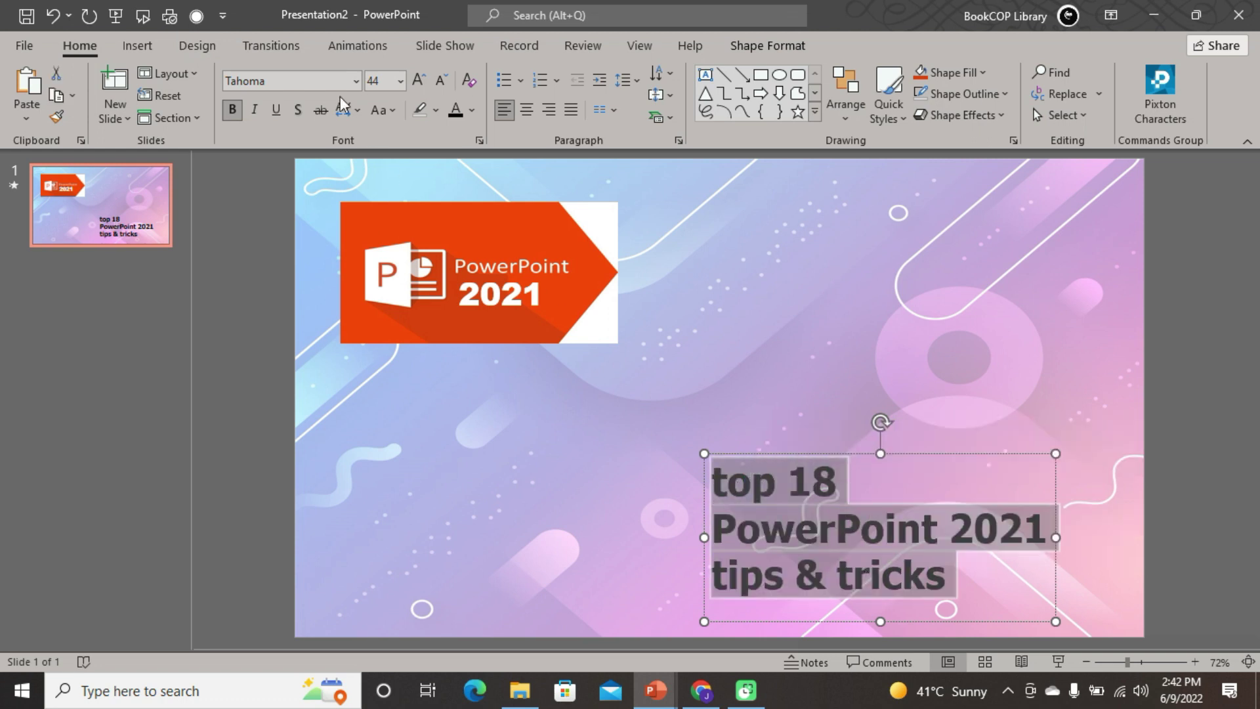
pyautogui.click(196, 16)
pyautogui.click(197, 18)
pyautogui.click(197, 18)
pyautogui.click(197, 18)
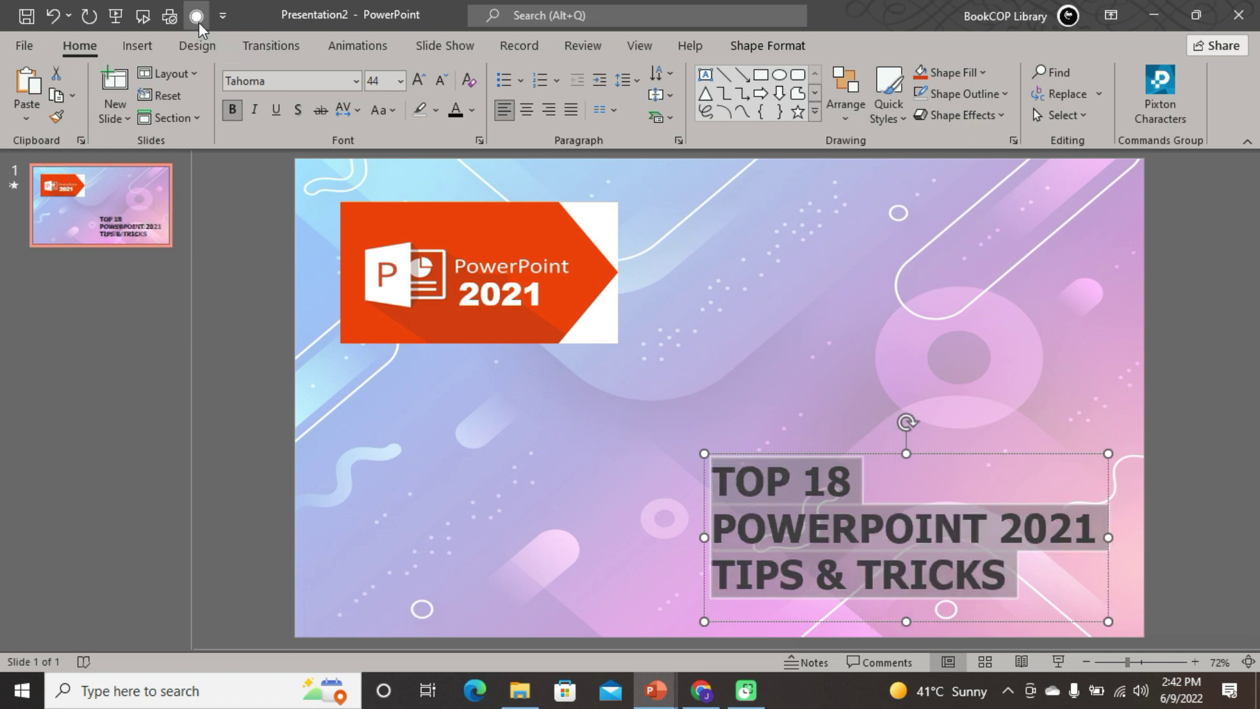
pyautogui.click(661, 312)
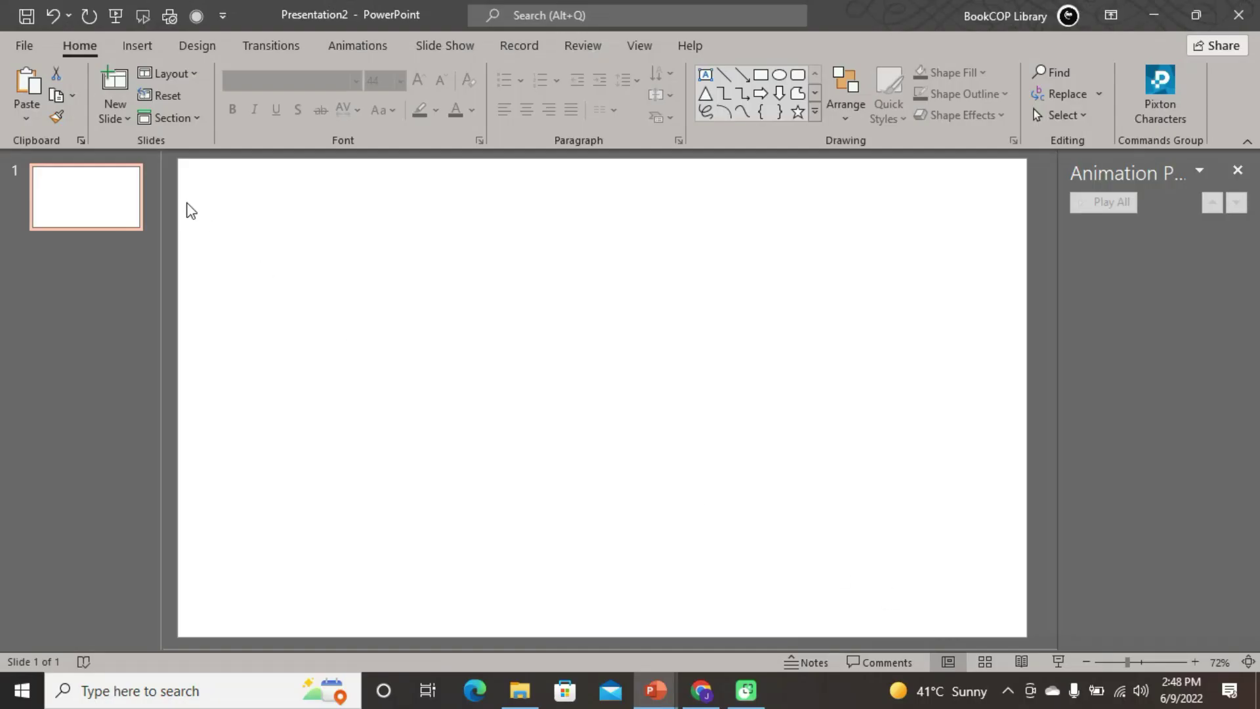
# - Insert the default clustered column chart and close its data sheet
pyautogui.click(138, 45)
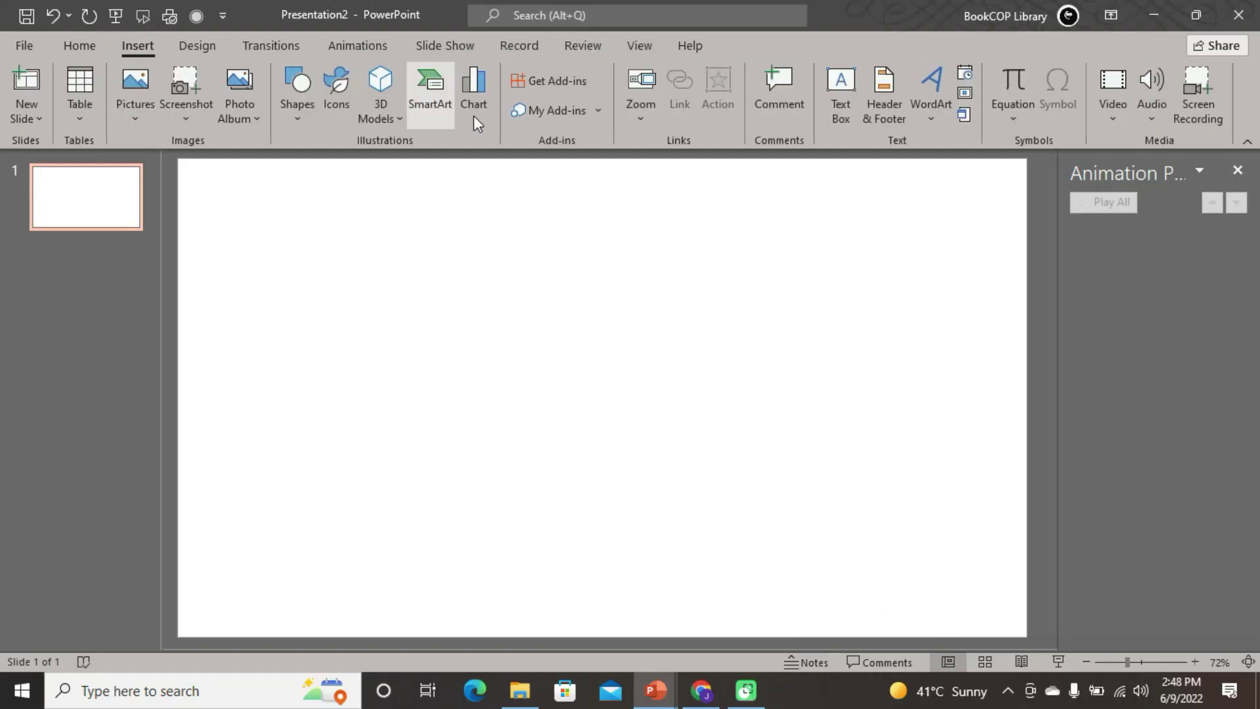
pyautogui.click(474, 98)
pyautogui.moveTo(589, 261)
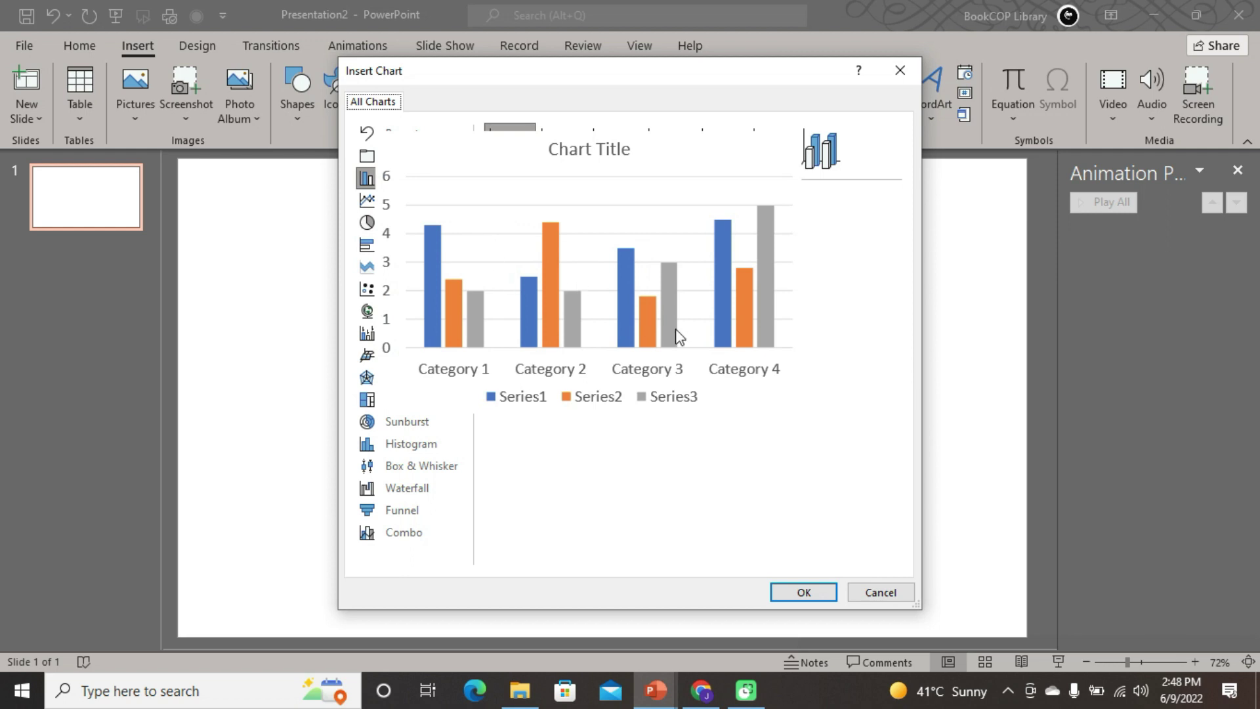
pyautogui.click(805, 593)
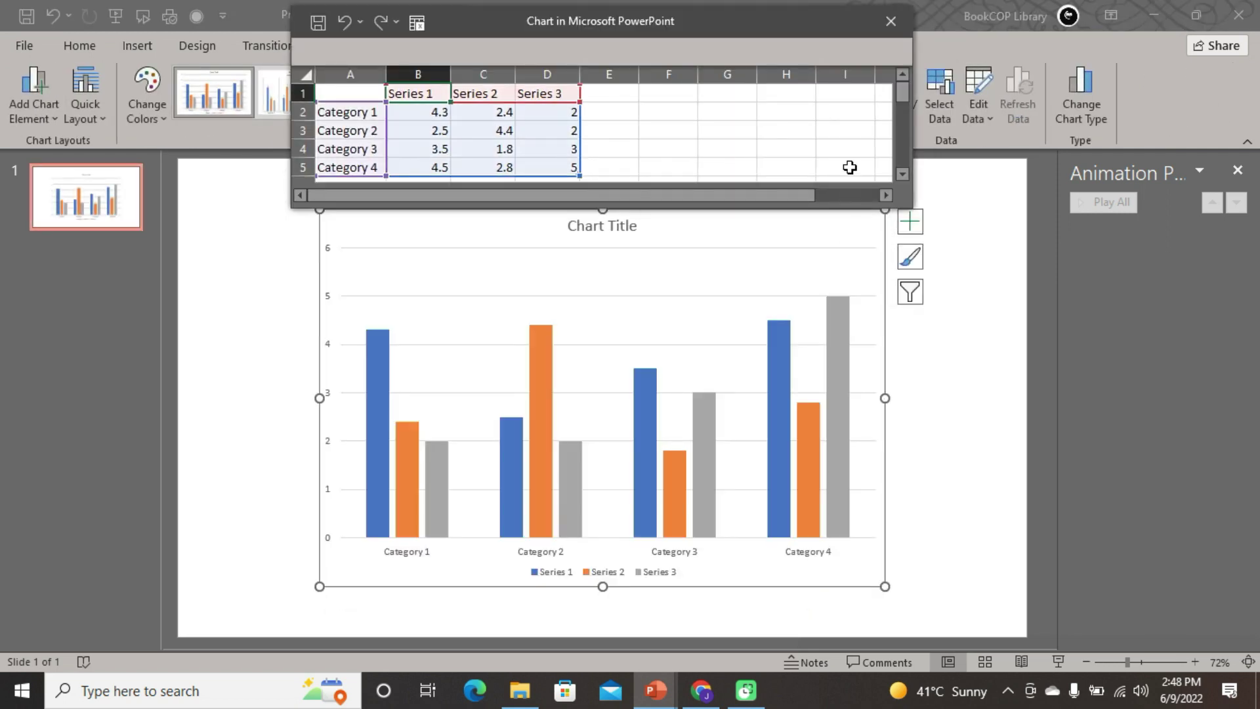
pyautogui.click(890, 23)
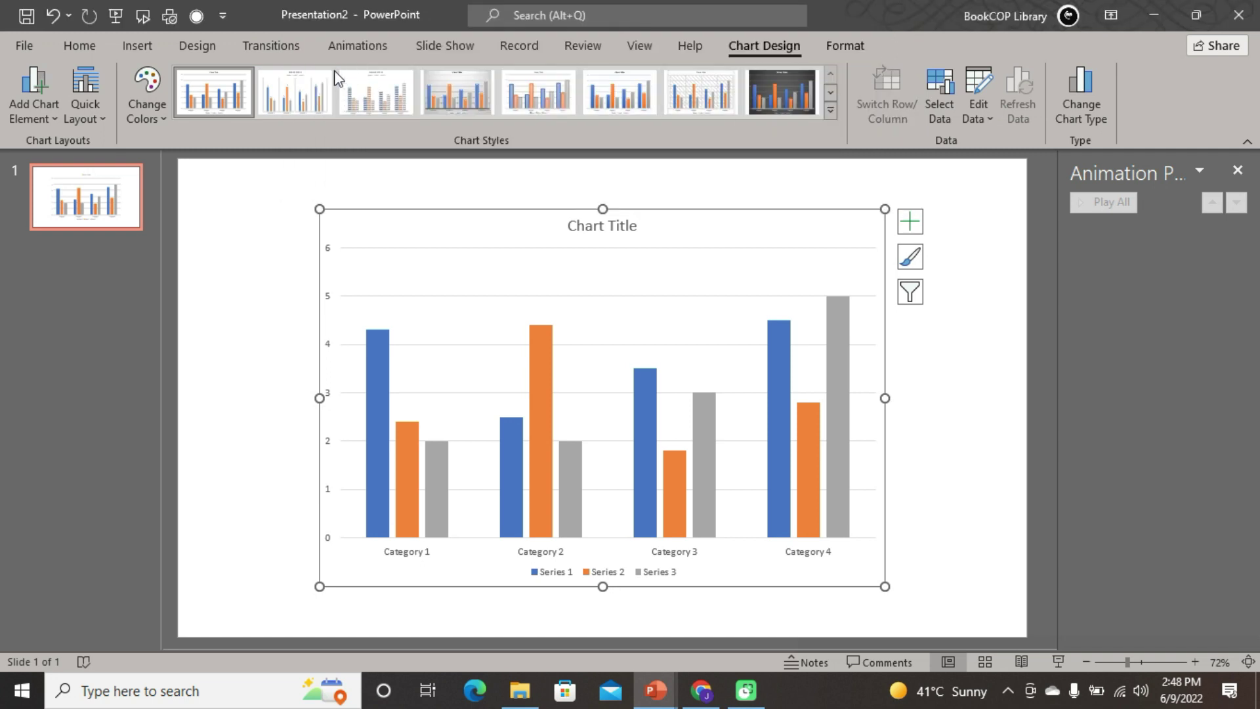
# - Give the column chart a Fly In animation that plays By Series
pyautogui.click(359, 49)
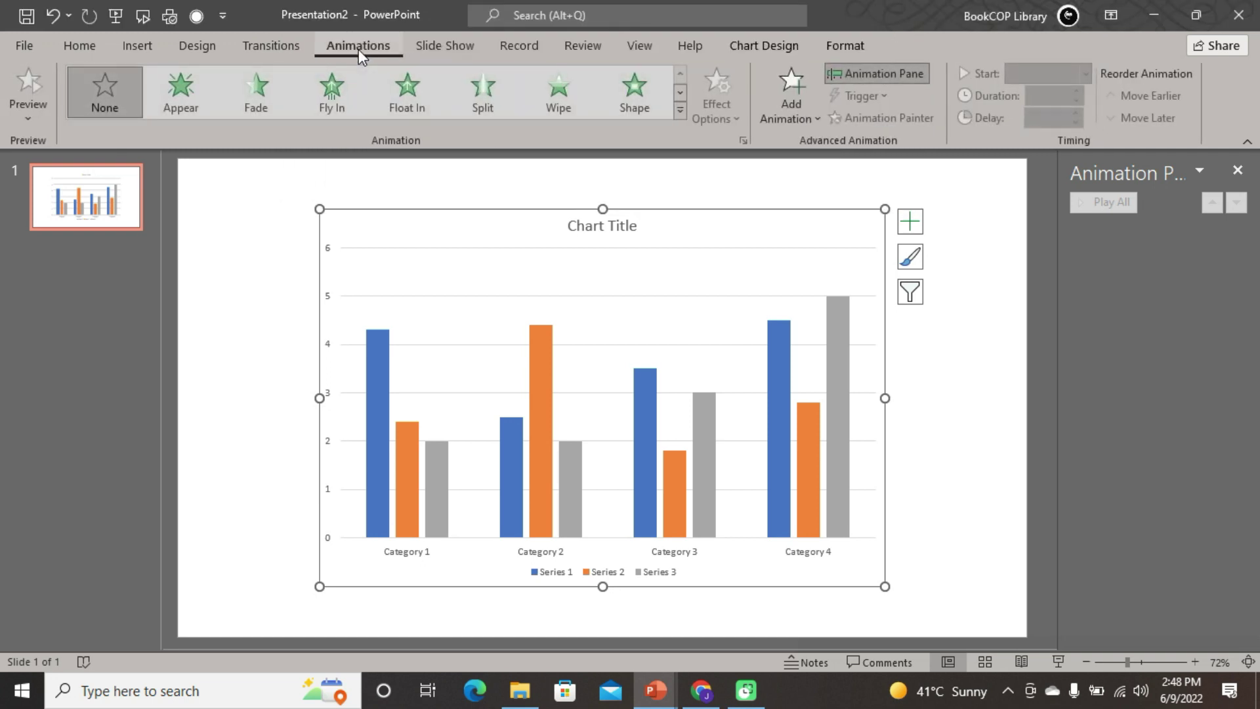
pyautogui.click(337, 92)
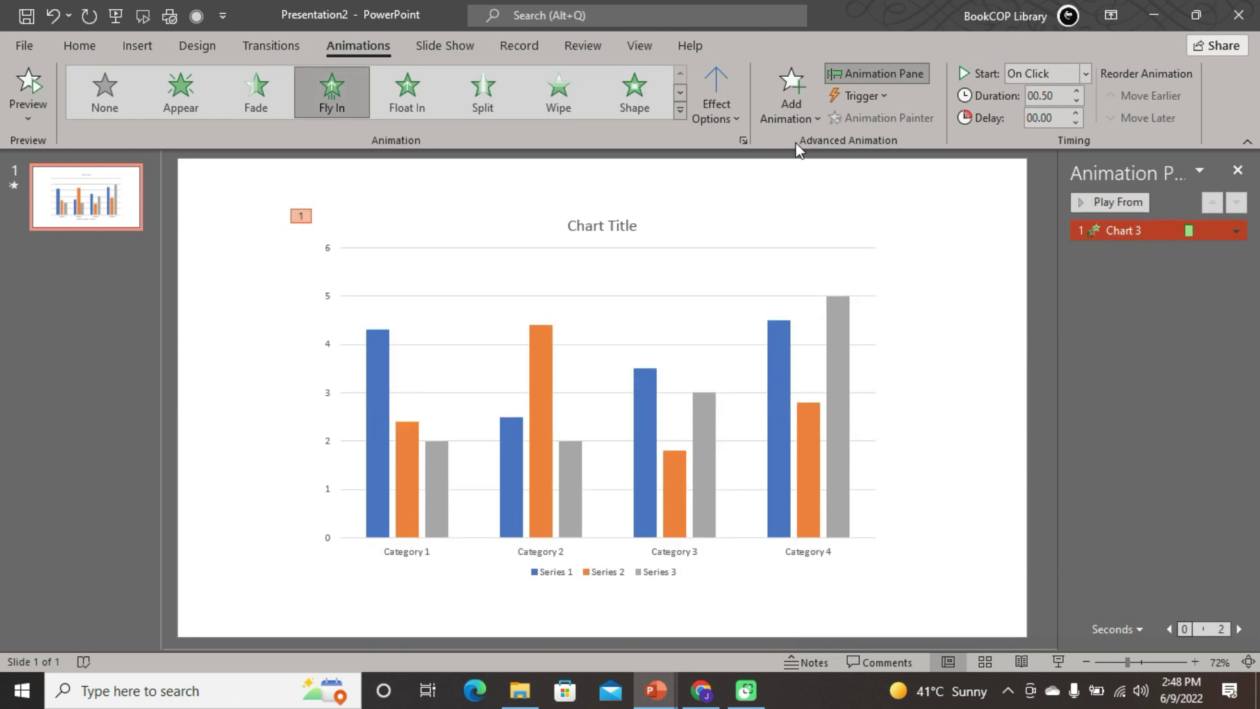
pyautogui.click(735, 116)
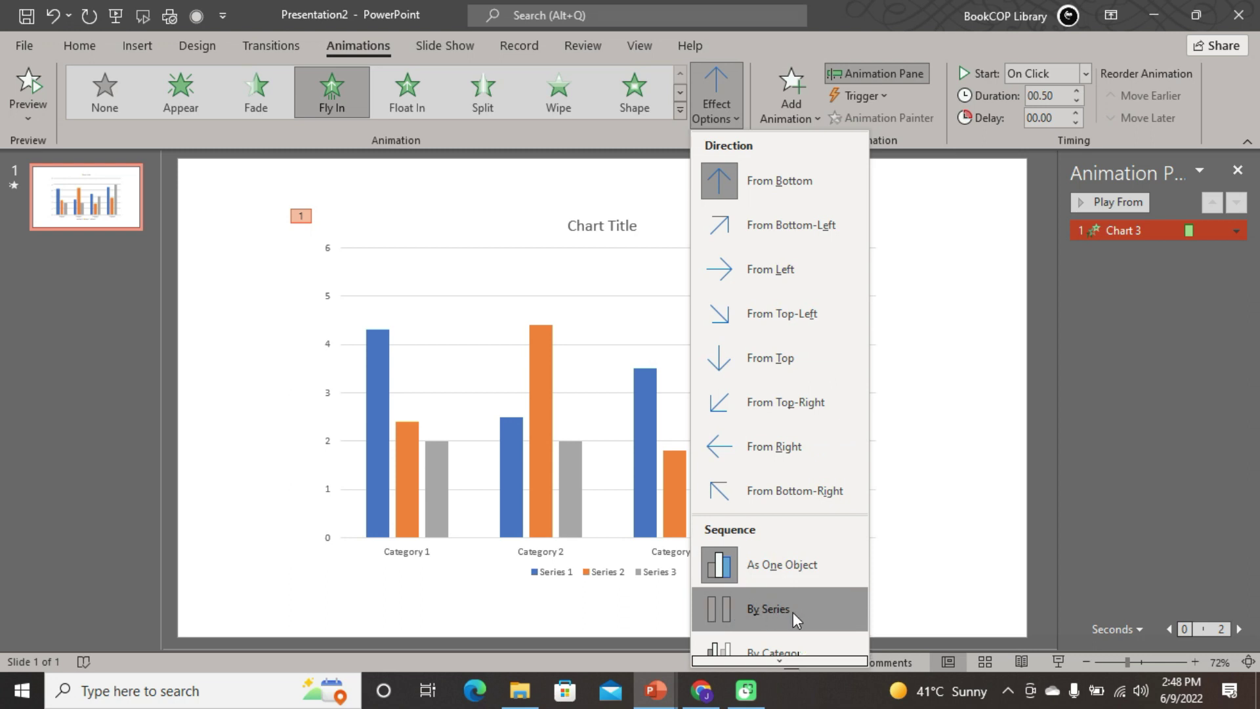
pyautogui.scroll(-2, 787, 610)
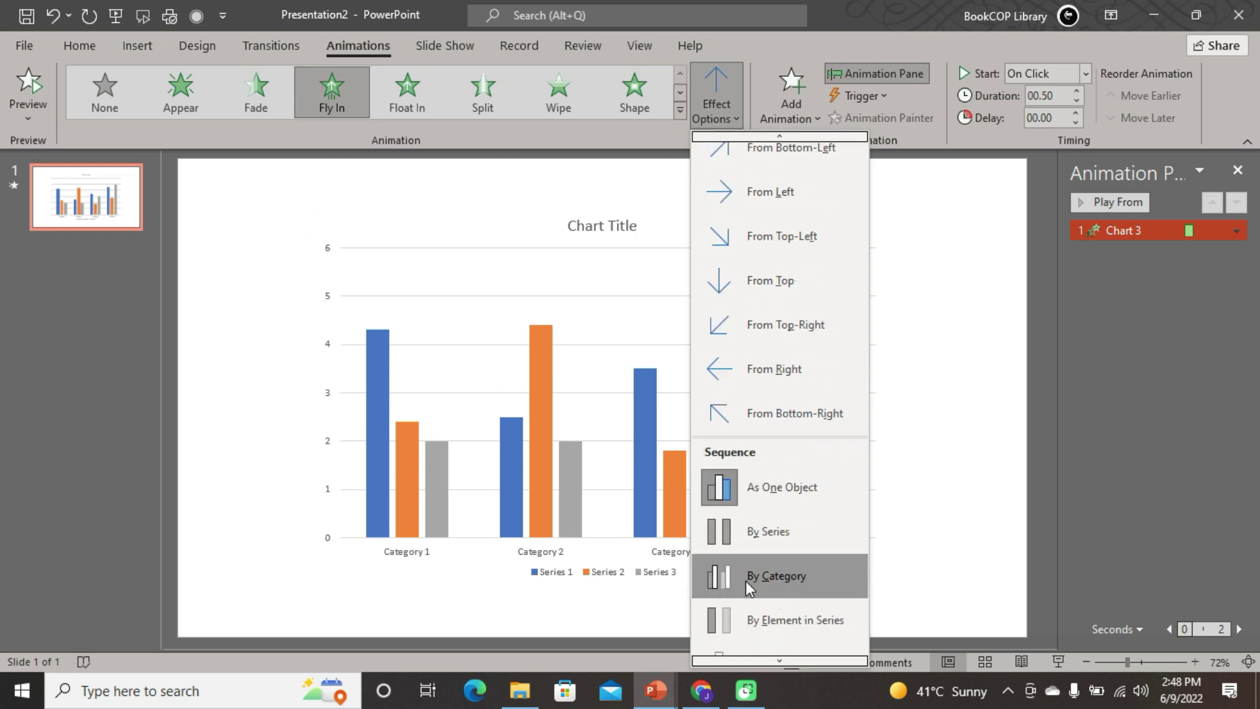
pyautogui.click(767, 533)
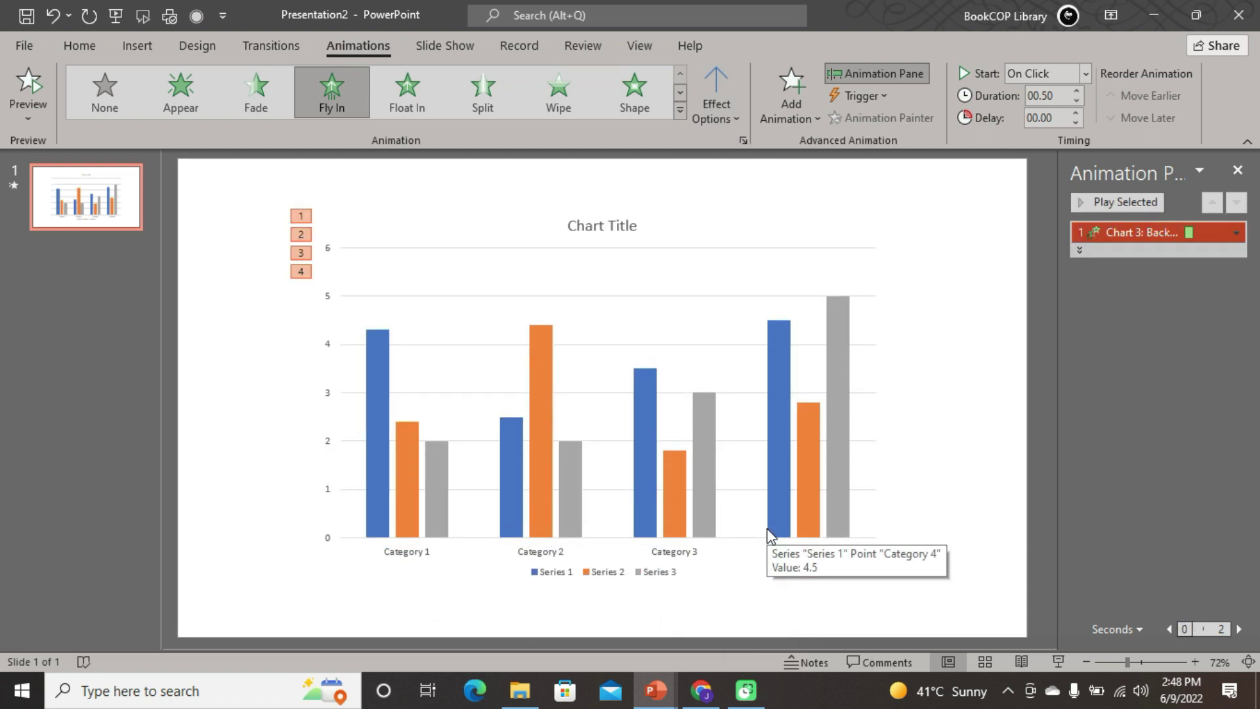
pyautogui.click(80, 47)
# - Add a blank slide with a Sales doughnut chart and close its data sheet
pyautogui.click(115, 117)
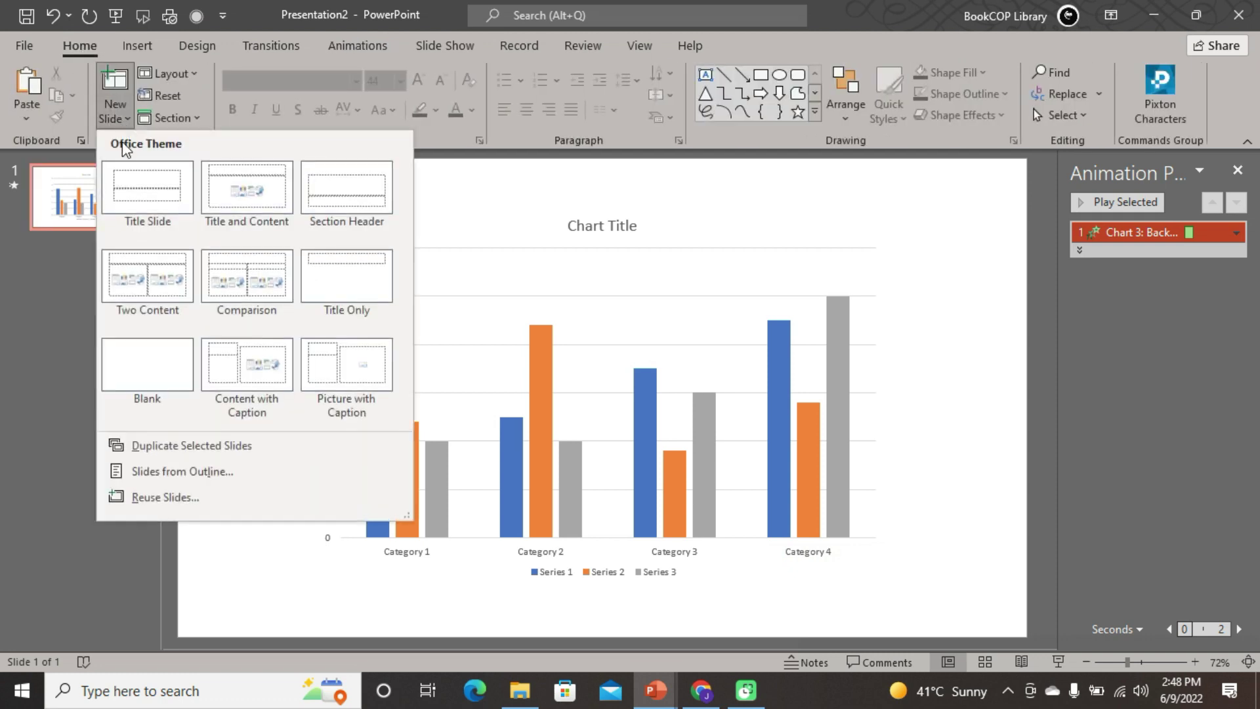
pyautogui.click(147, 354)
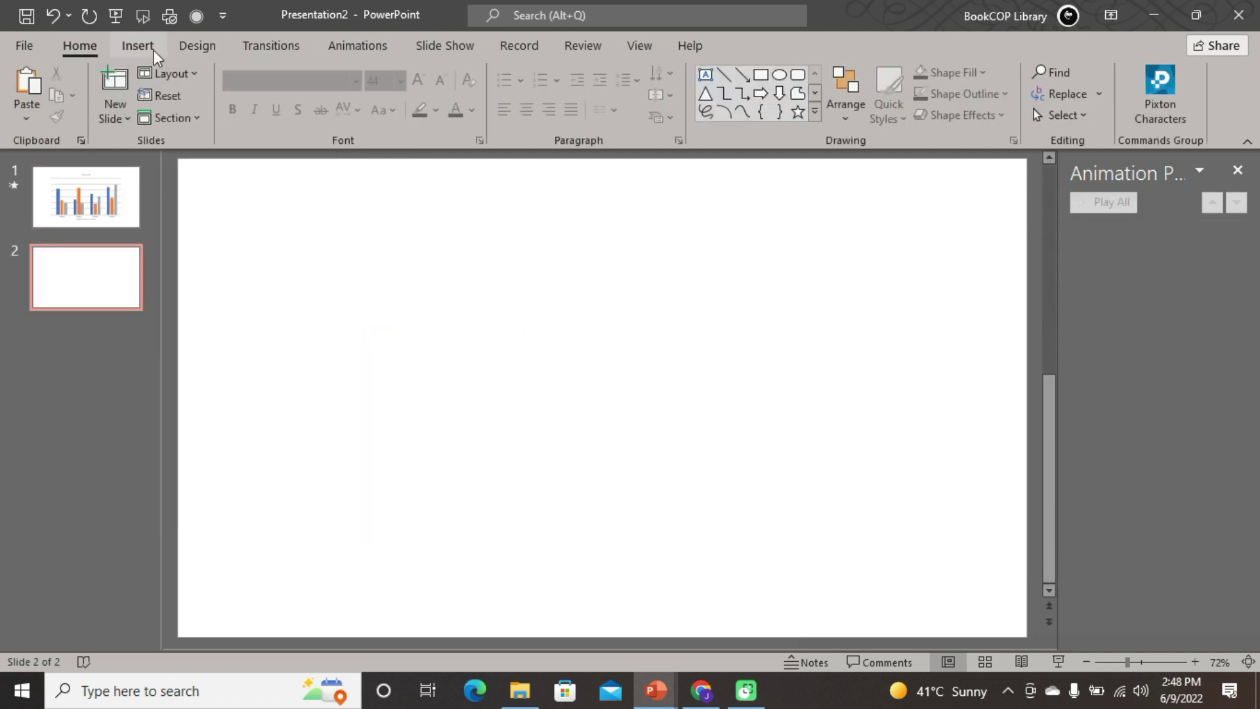
pyautogui.click(137, 46)
pyautogui.click(484, 117)
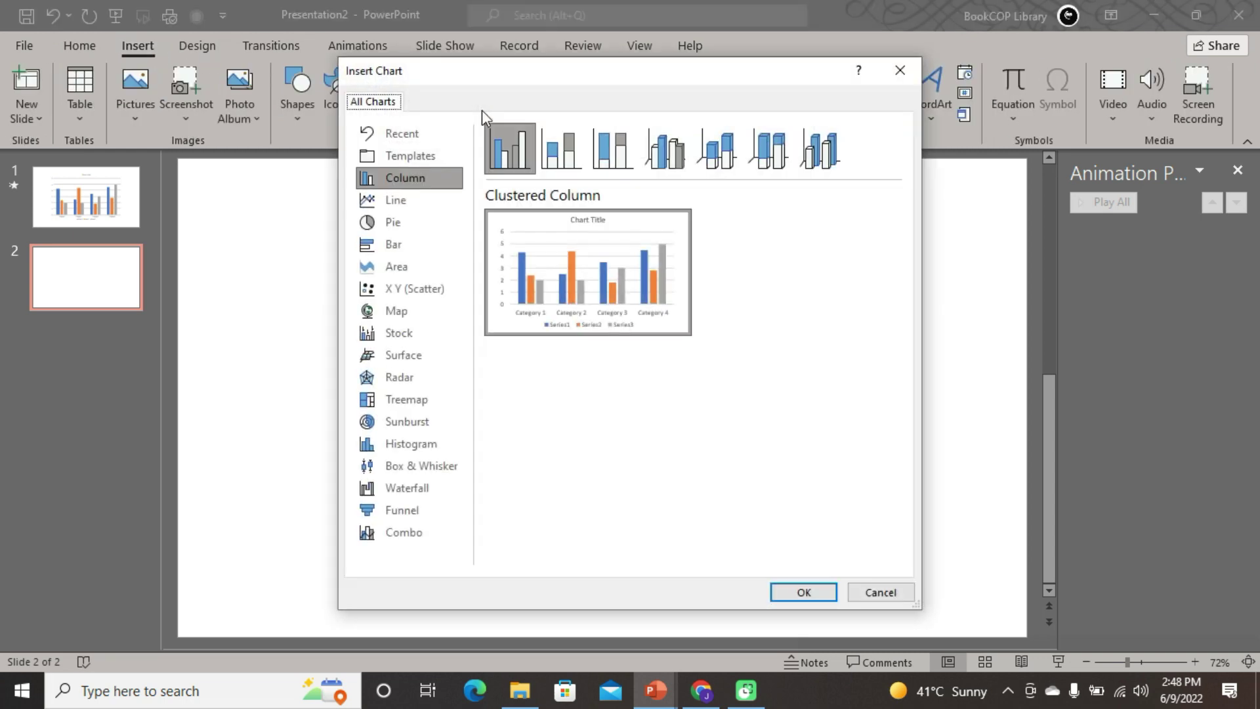
pyautogui.click(392, 222)
pyautogui.click(716, 149)
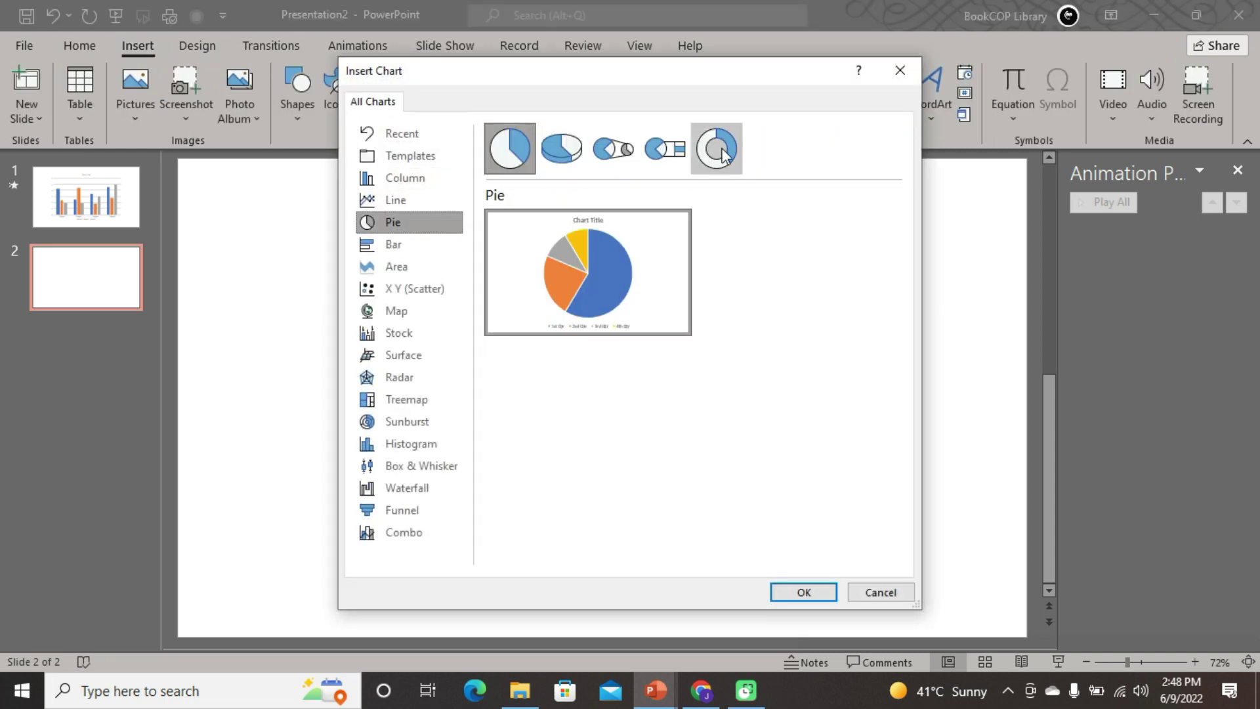
pyautogui.click(802, 590)
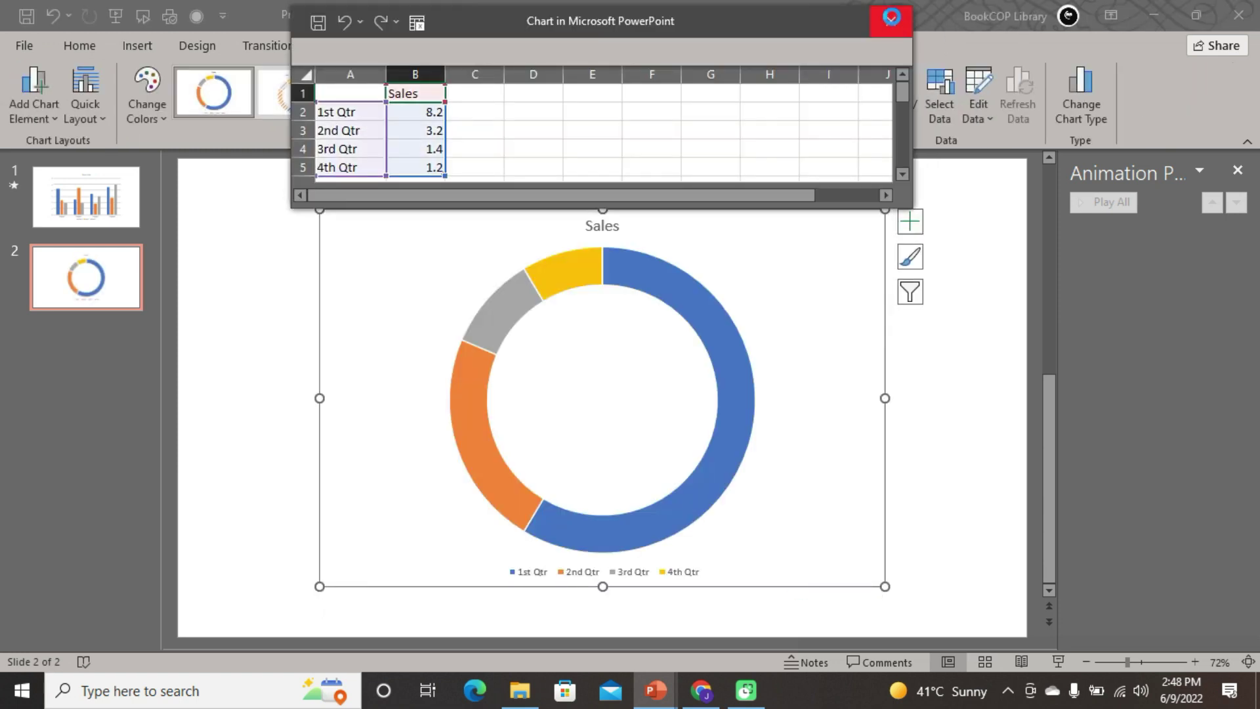
pyautogui.click(890, 21)
# - Animate the doughnut chart with Fly In, By Category
pyautogui.click(293, 55)
pyautogui.click(355, 45)
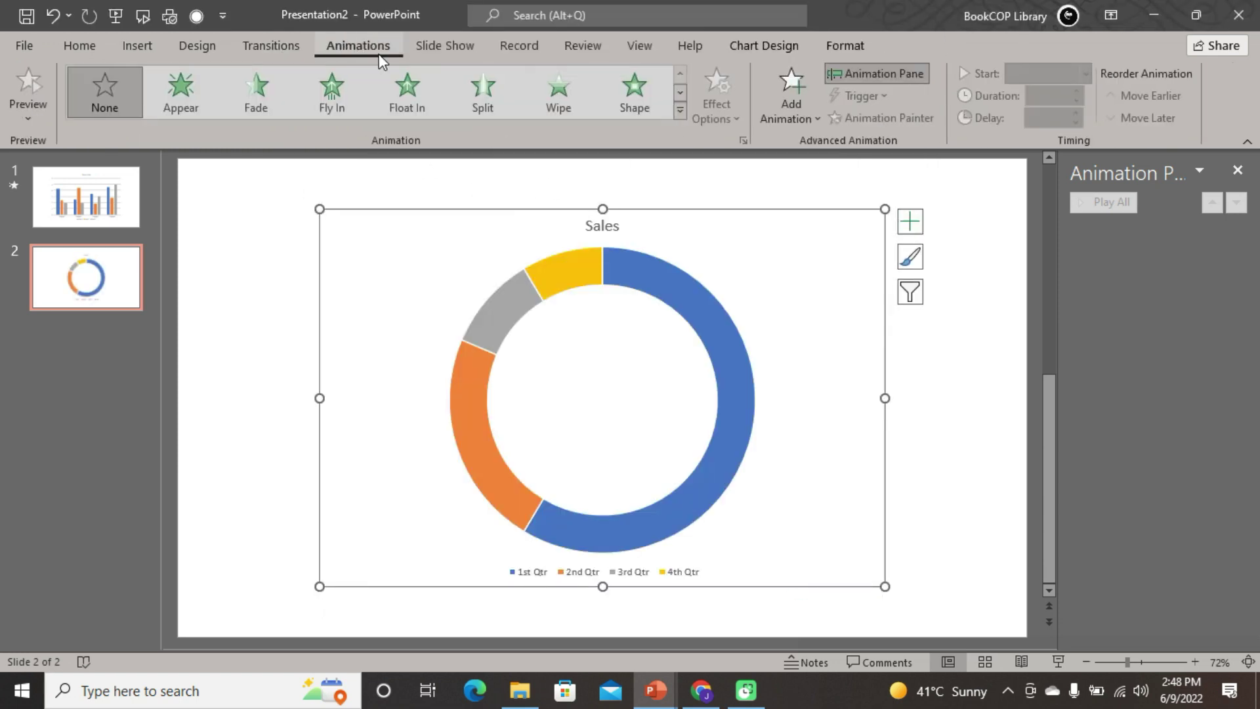
pyautogui.click(338, 97)
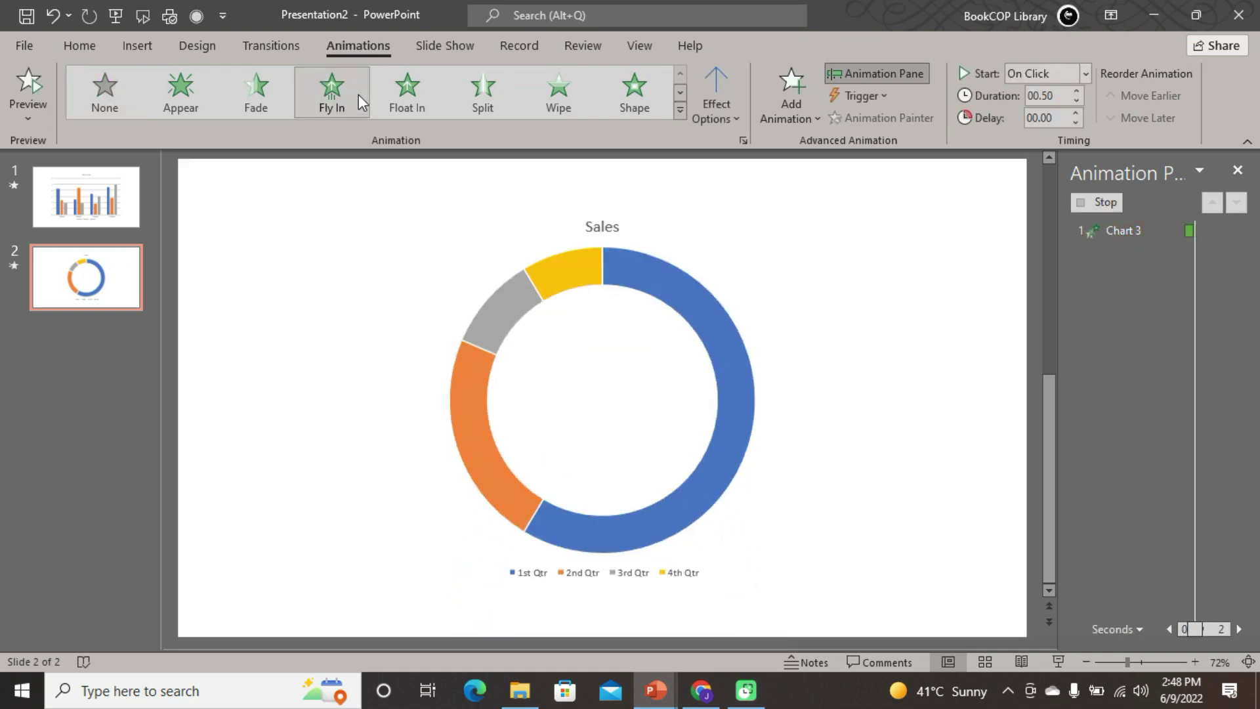
pyautogui.click(732, 120)
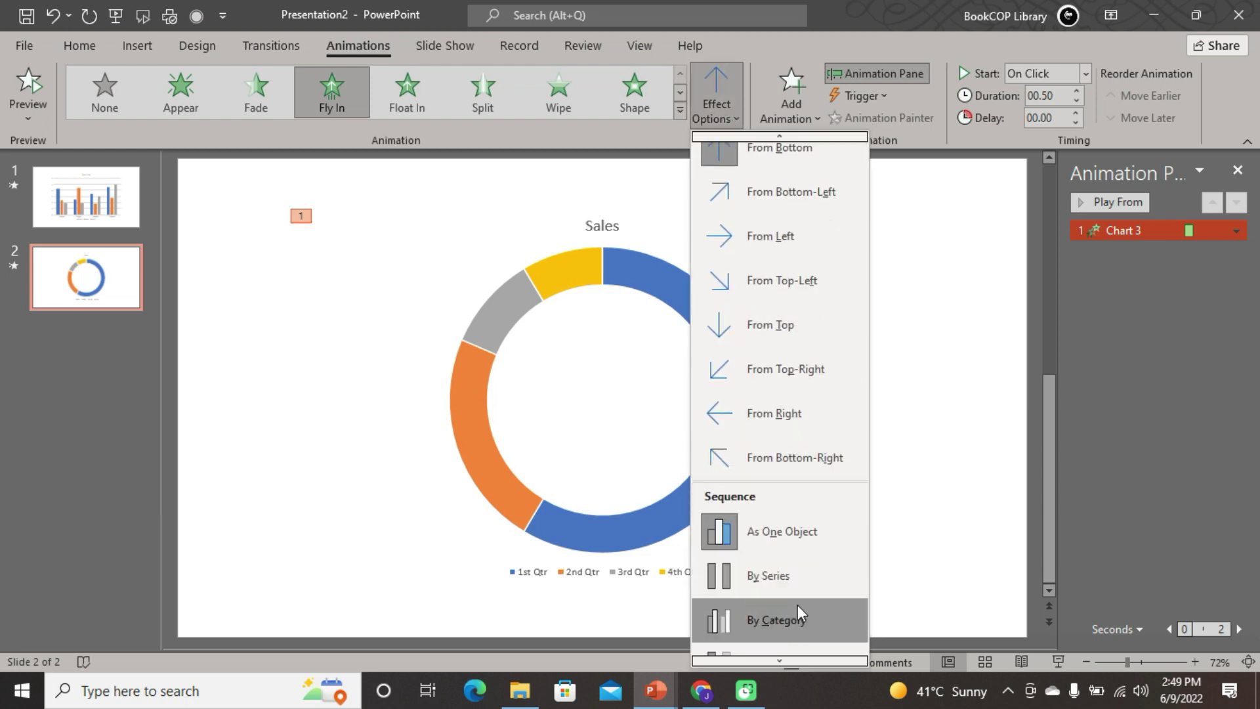
pyautogui.click(815, 619)
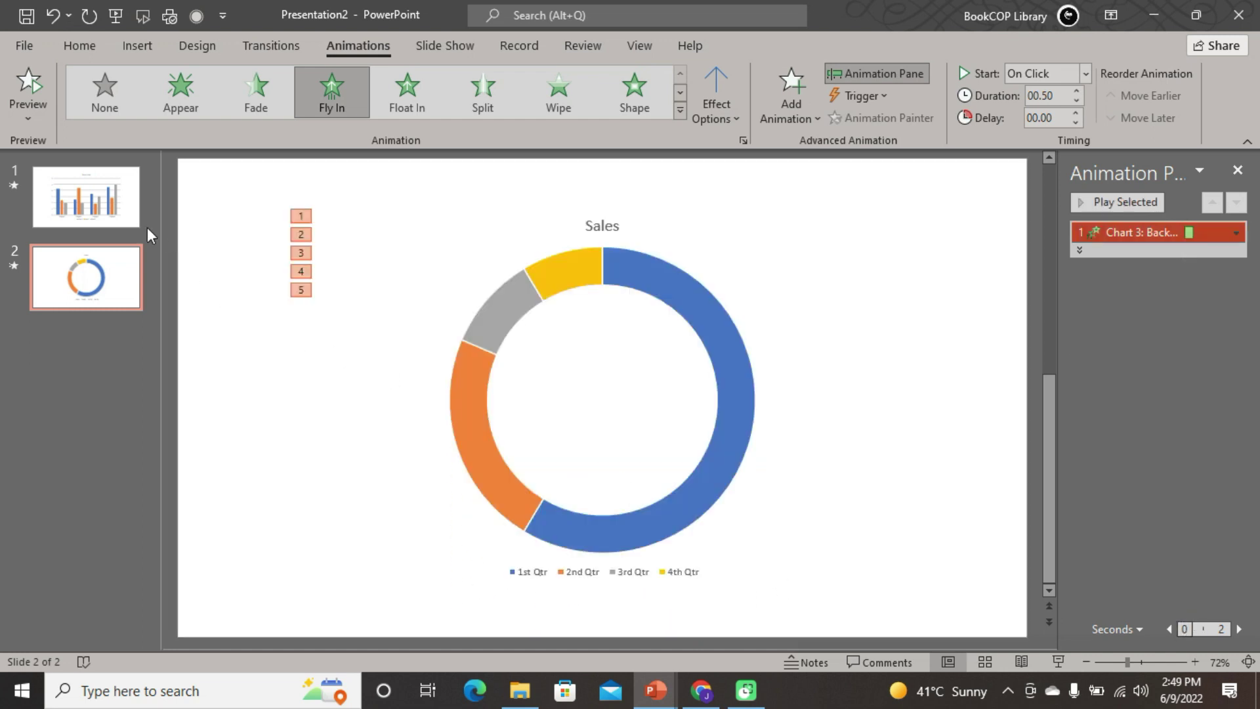
# - Play the slide show from slide 1, exit with Esc, then restart it with F5
pyautogui.click(85, 205)
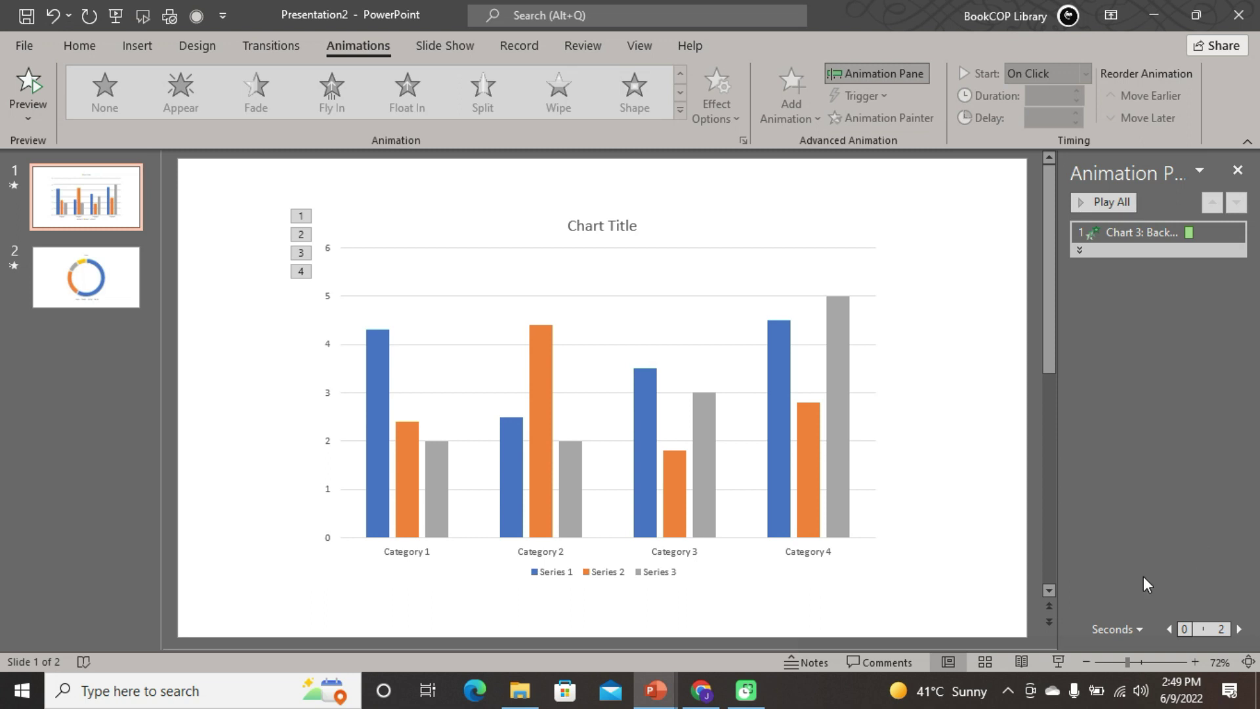
pyautogui.click(445, 45)
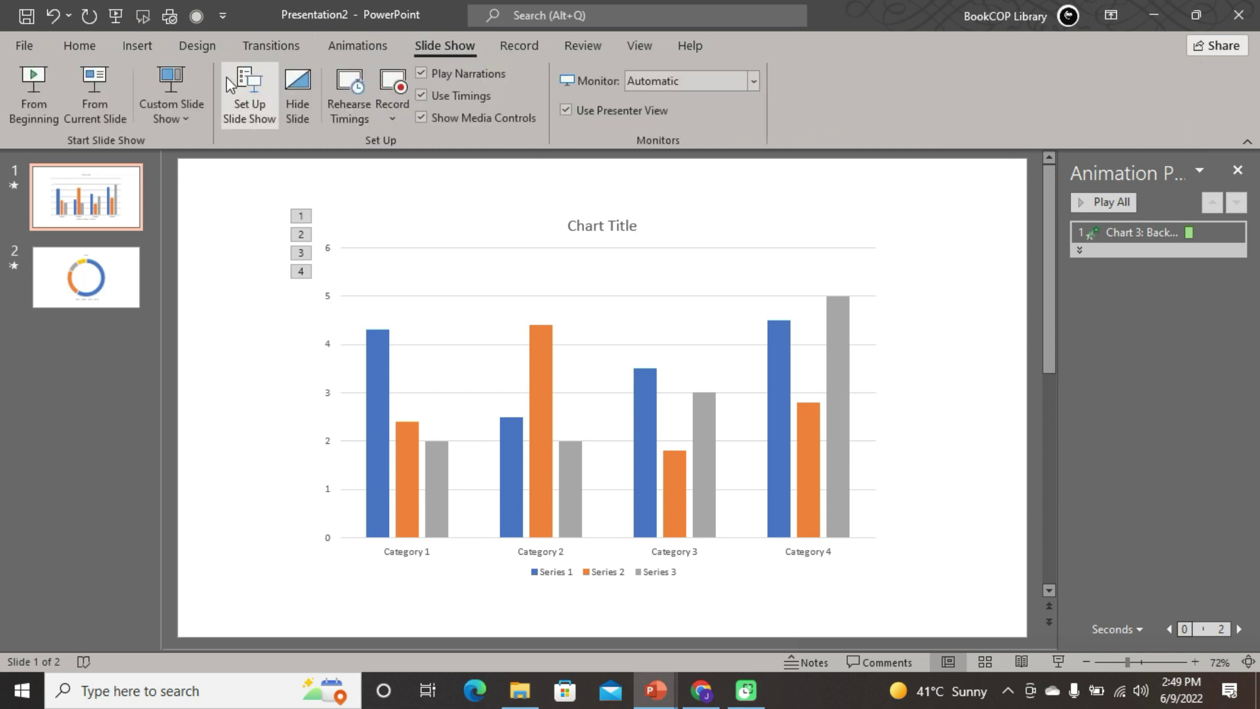
pyautogui.click(47, 105)
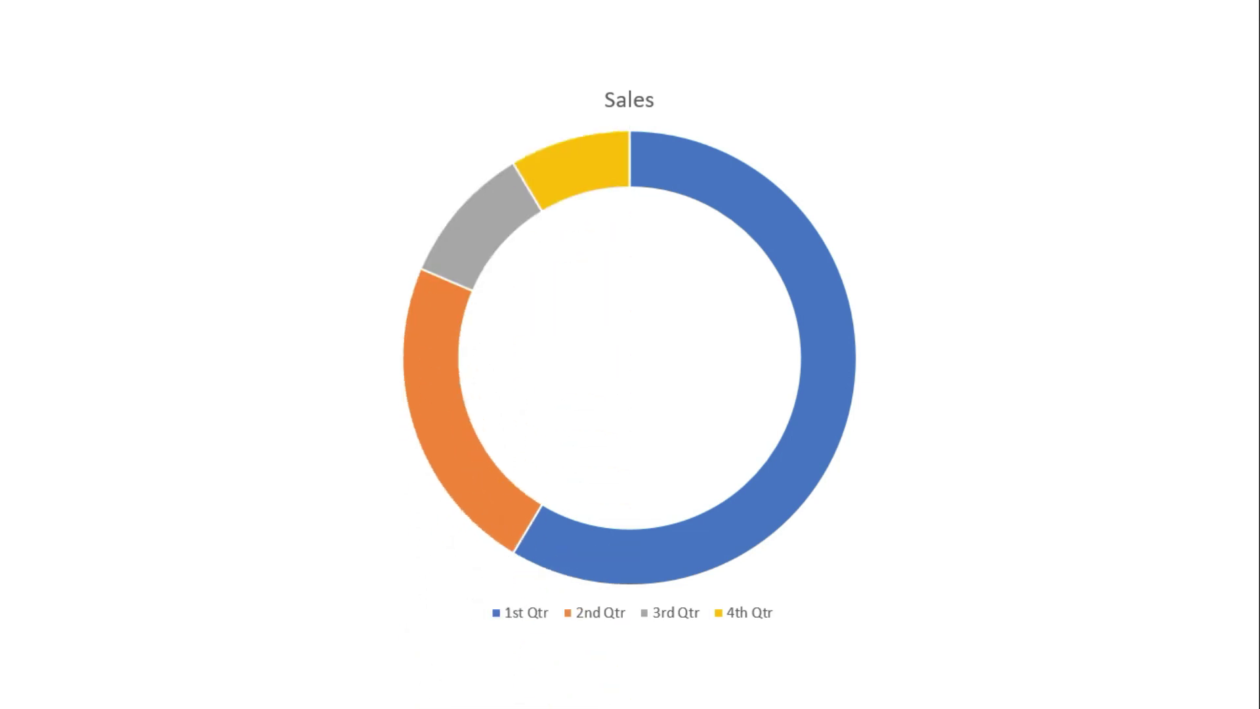
pyautogui.press('Escape')
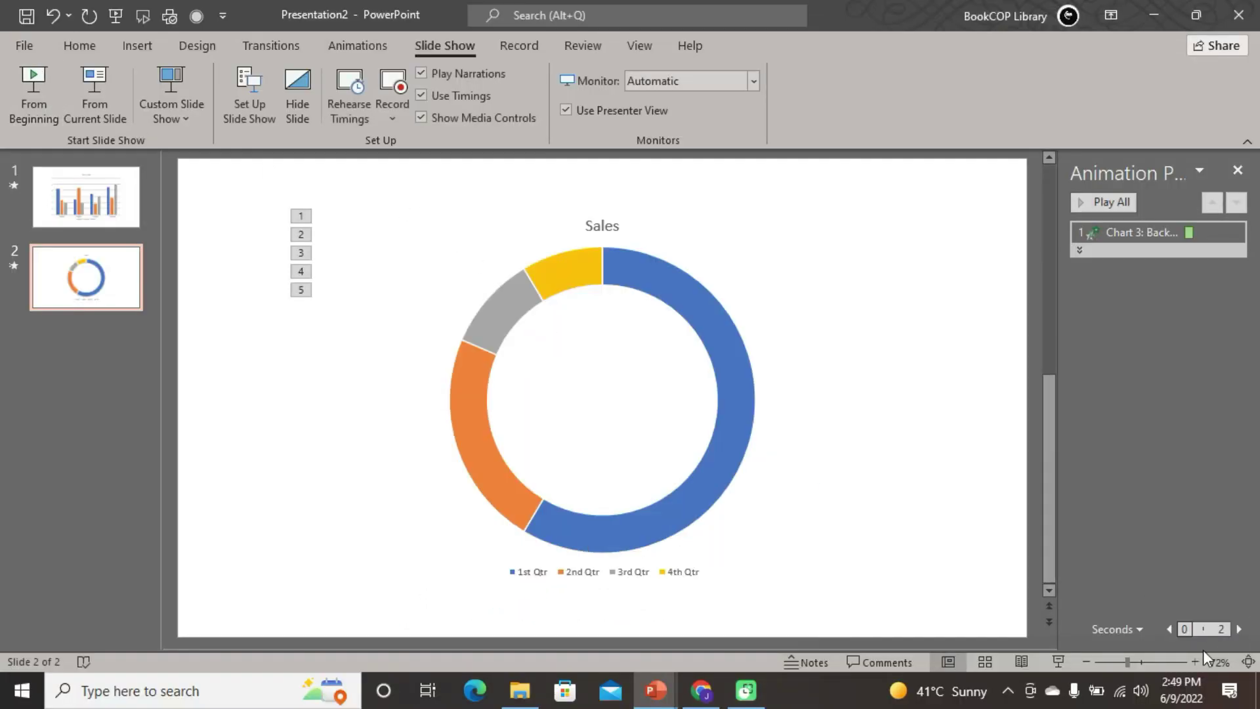
pyautogui.press('F5')
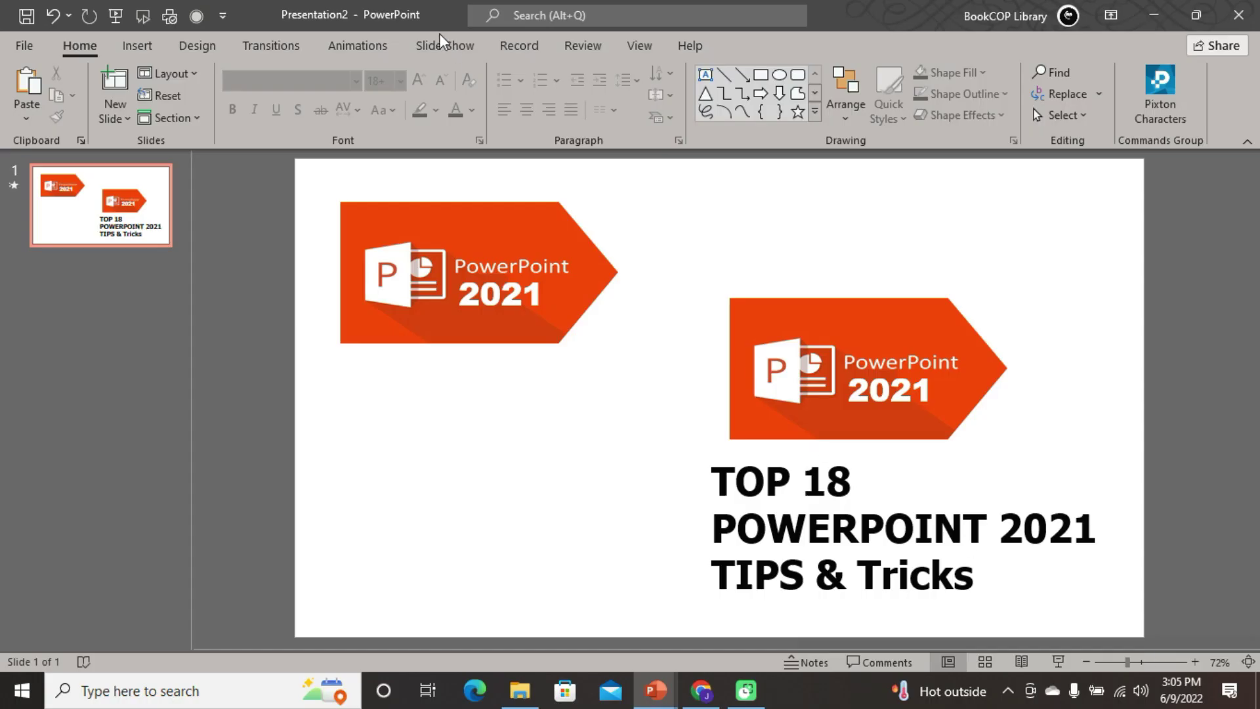
# - Turn on guides, position them near the top-left, and snap the left logo to them
pyautogui.click(640, 46)
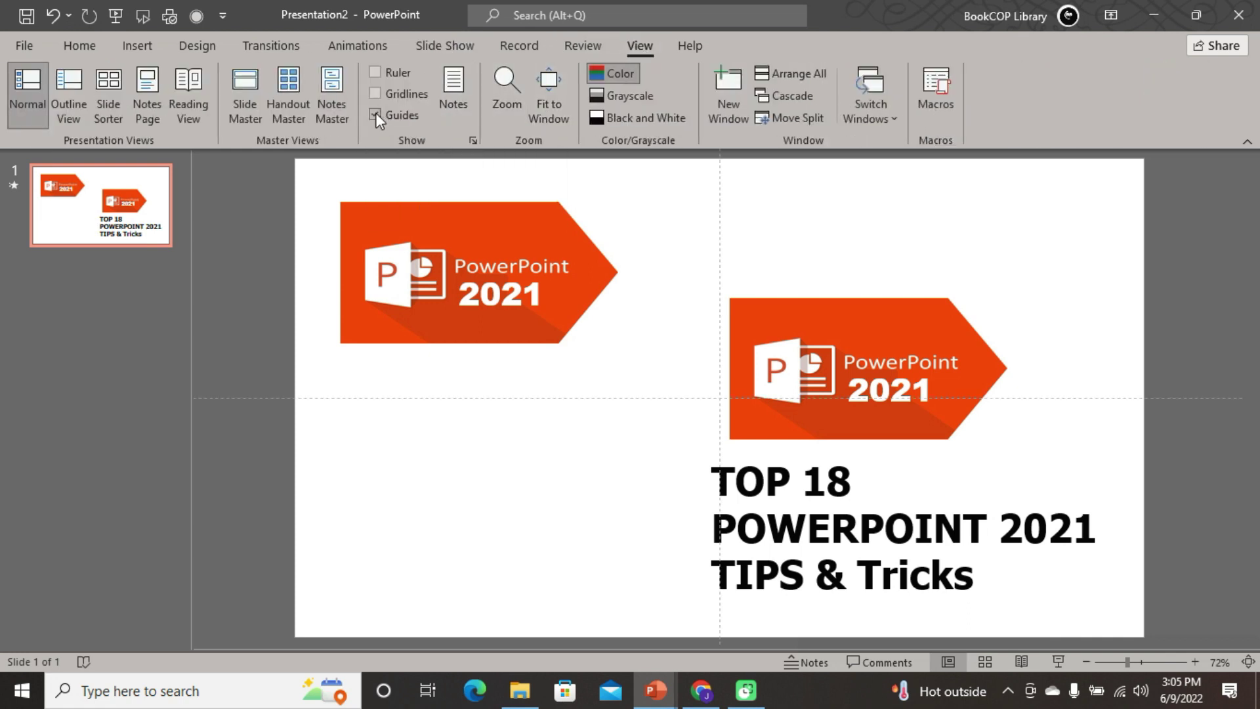
pyautogui.moveTo(720, 181); pyautogui.dragTo(333, 174)
pyautogui.moveTo(538, 398); pyautogui.dragTo(525, 188)
pyautogui.moveTo(495, 242); pyautogui.dragTo(488, 230)
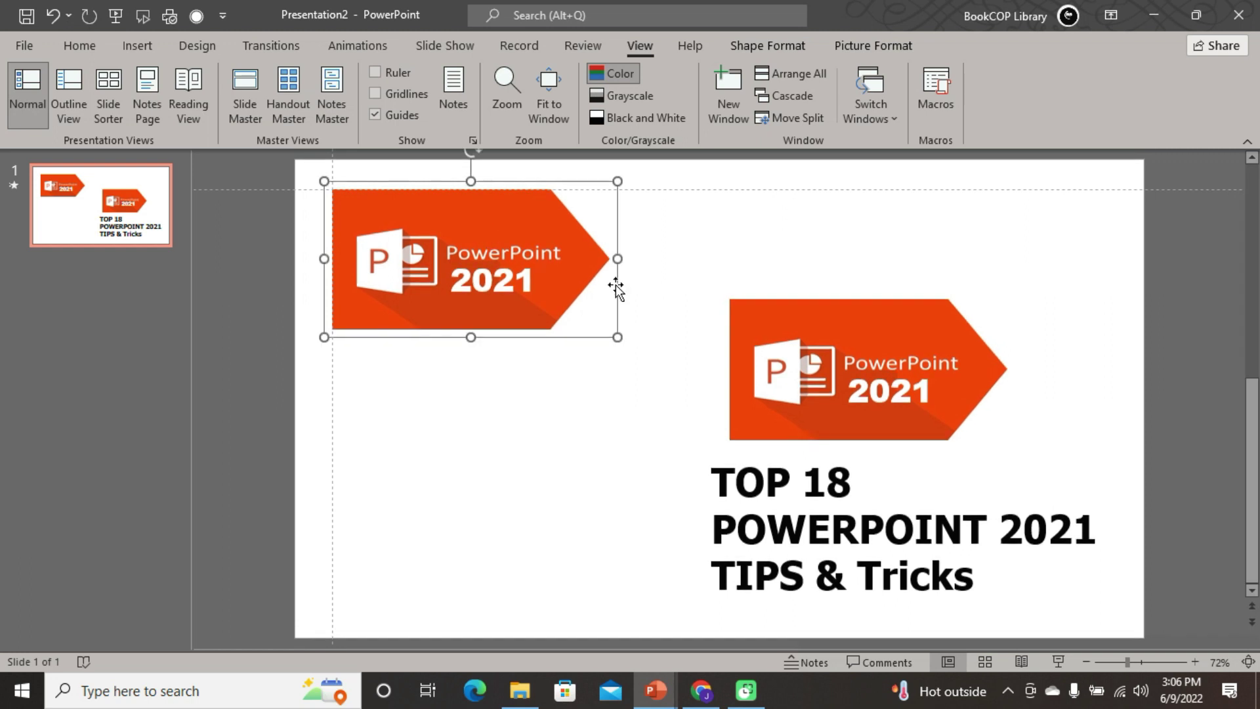
# - Move the second logo toward the first and realign the guides to it
pyautogui.click(772, 276)
pyautogui.moveTo(833, 378); pyautogui.dragTo(713, 392)
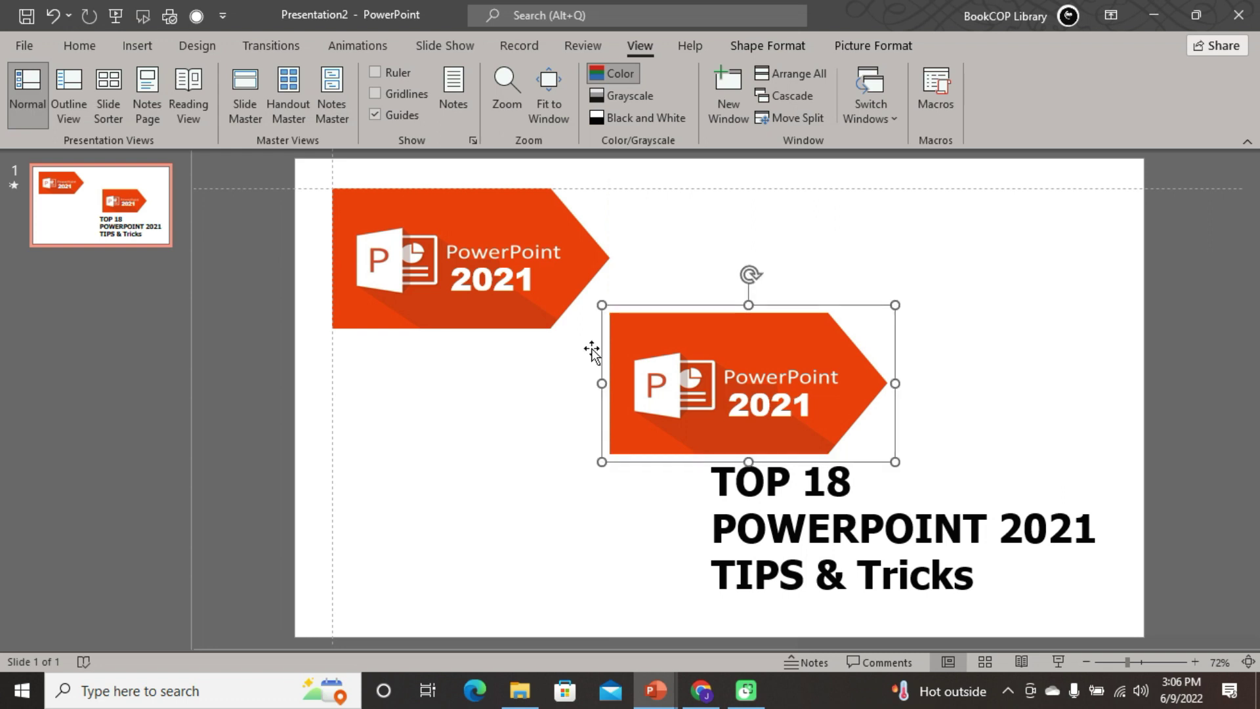
pyautogui.moveTo(333, 372)
pyautogui.mouseDown()
pyautogui.moveTo(612, 404)
pyautogui.moveTo(600, 406)
pyautogui.mouseUp()
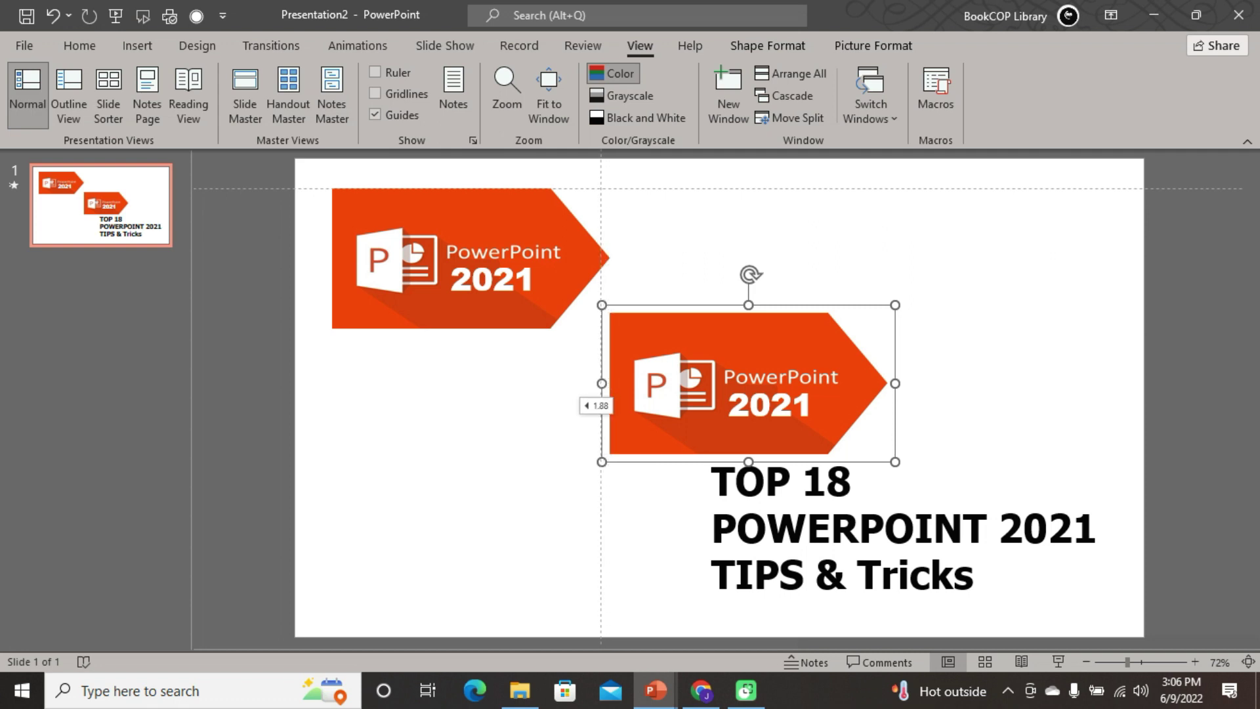
pyautogui.click(465, 426)
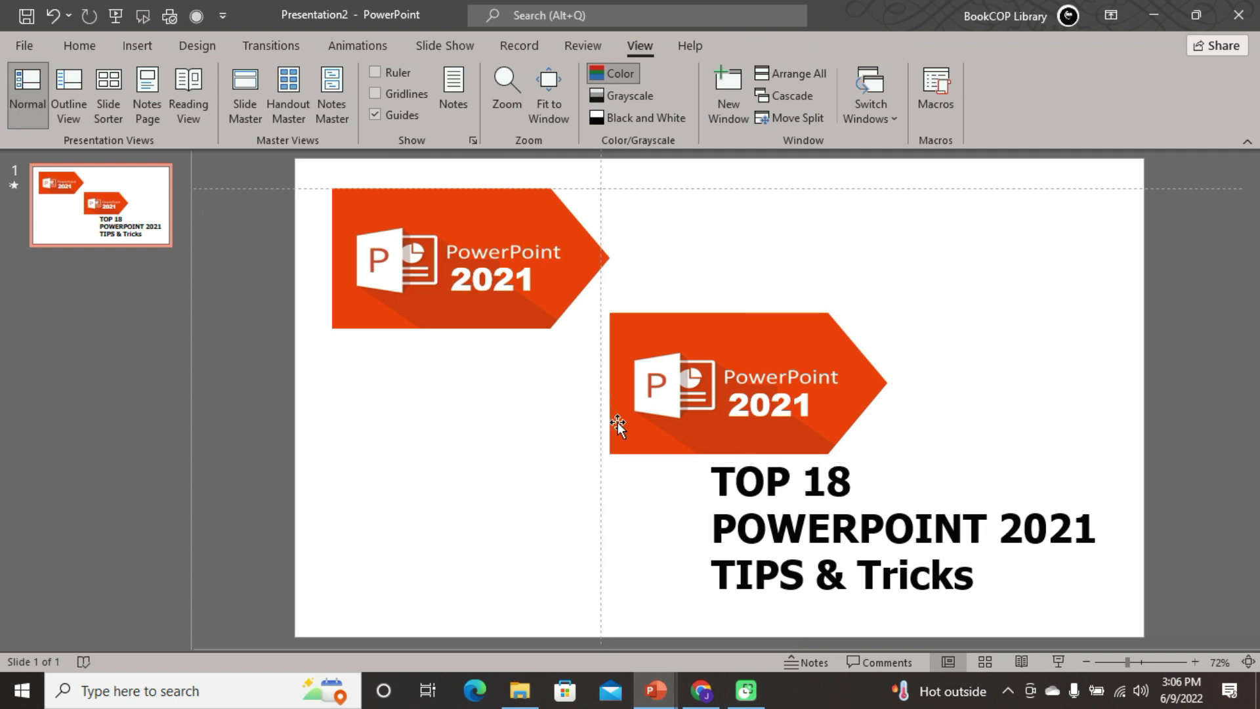
pyautogui.moveTo(756, 188); pyautogui.dragTo(728, 310)
# - Turn on gridlines and move the second logo above the TOP 18 title
pyautogui.click(376, 98)
pyautogui.moveTo(715, 393); pyautogui.dragTo(868, 376)
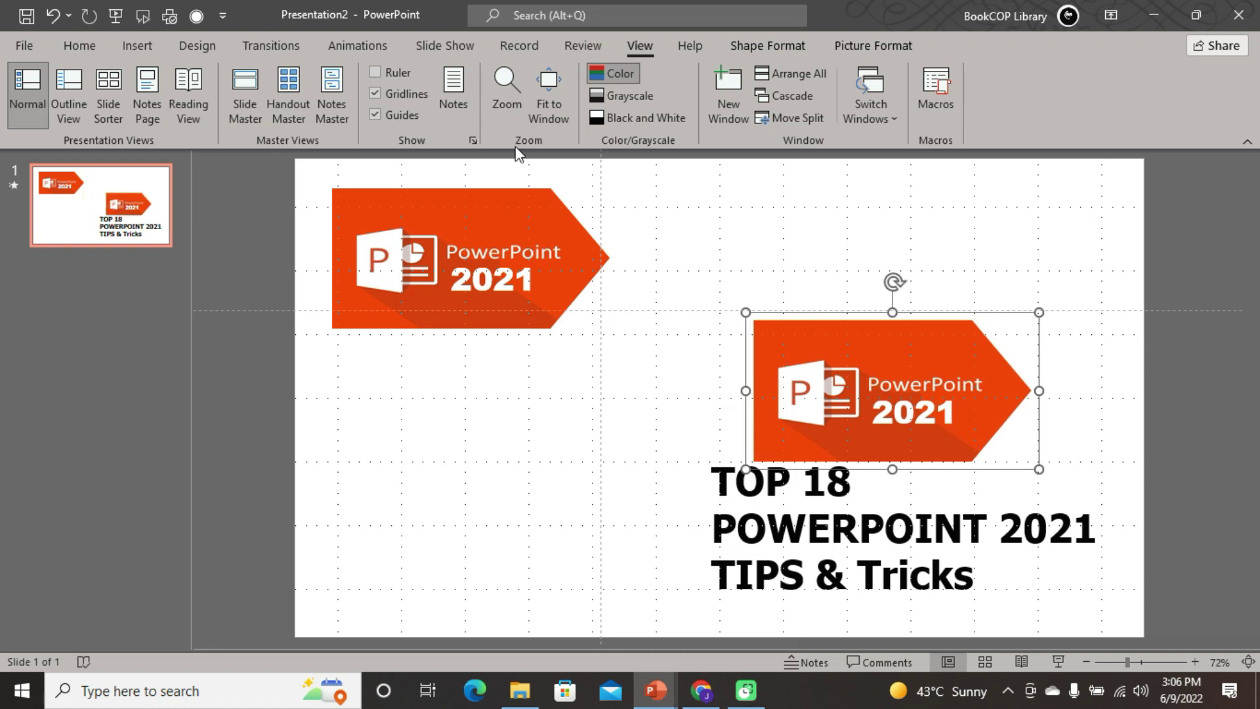
pyautogui.click(472, 140)
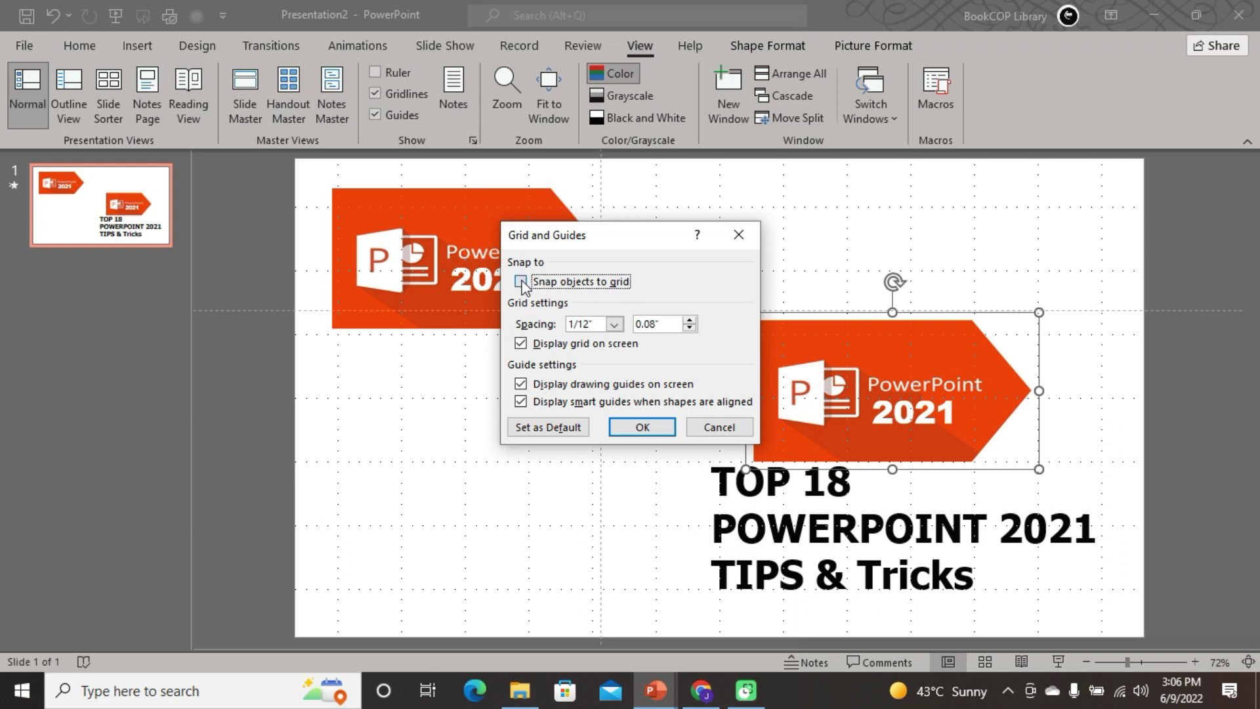
# - Set the grid spacing to 1/8"
pyautogui.click(614, 324)
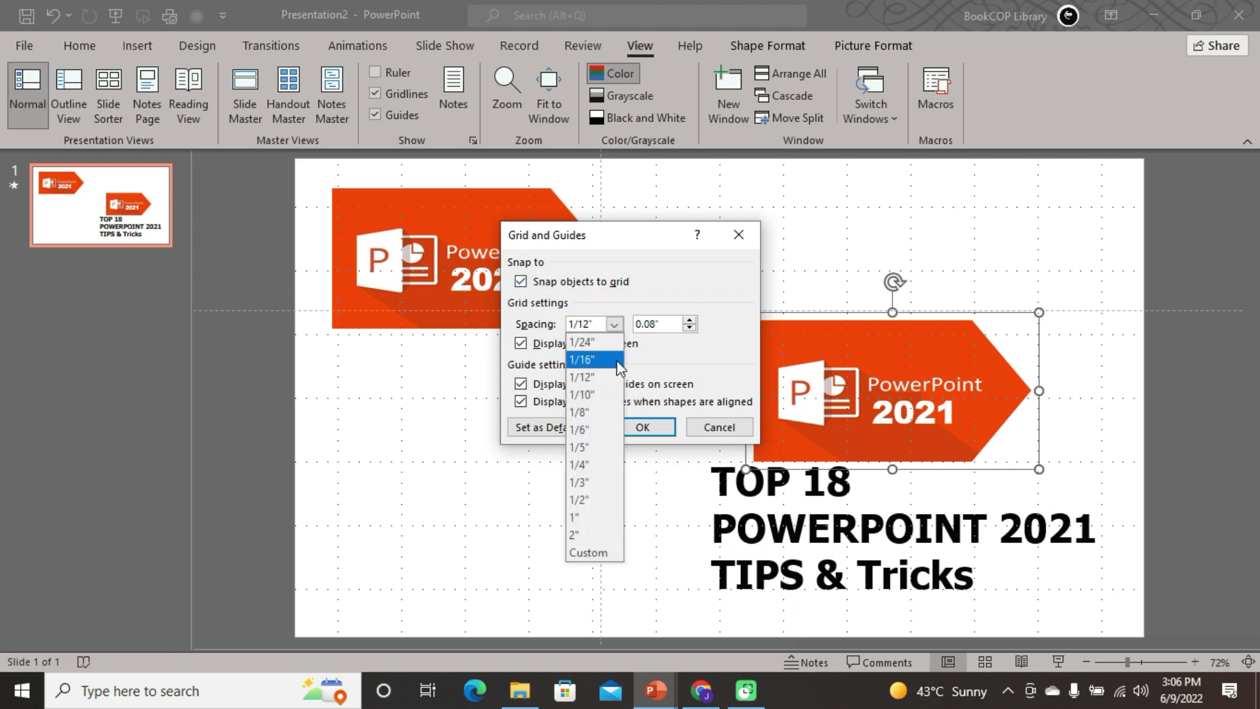
pyautogui.click(605, 413)
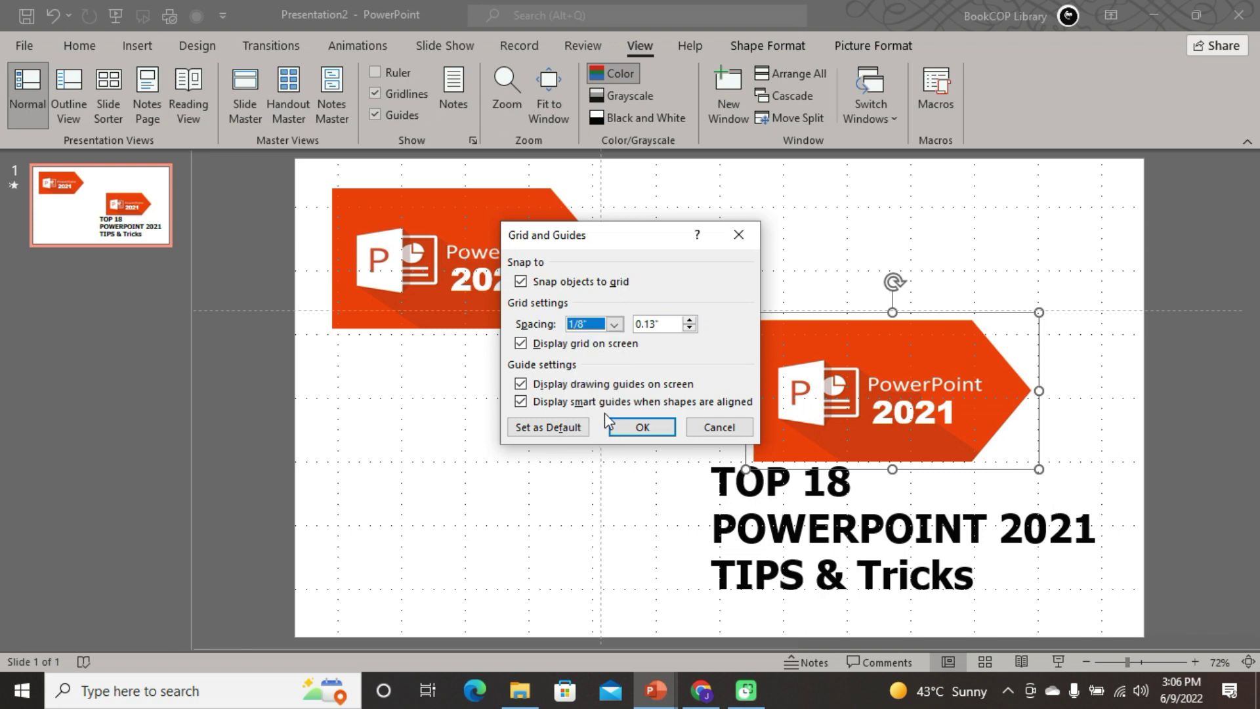
pyautogui.click(644, 429)
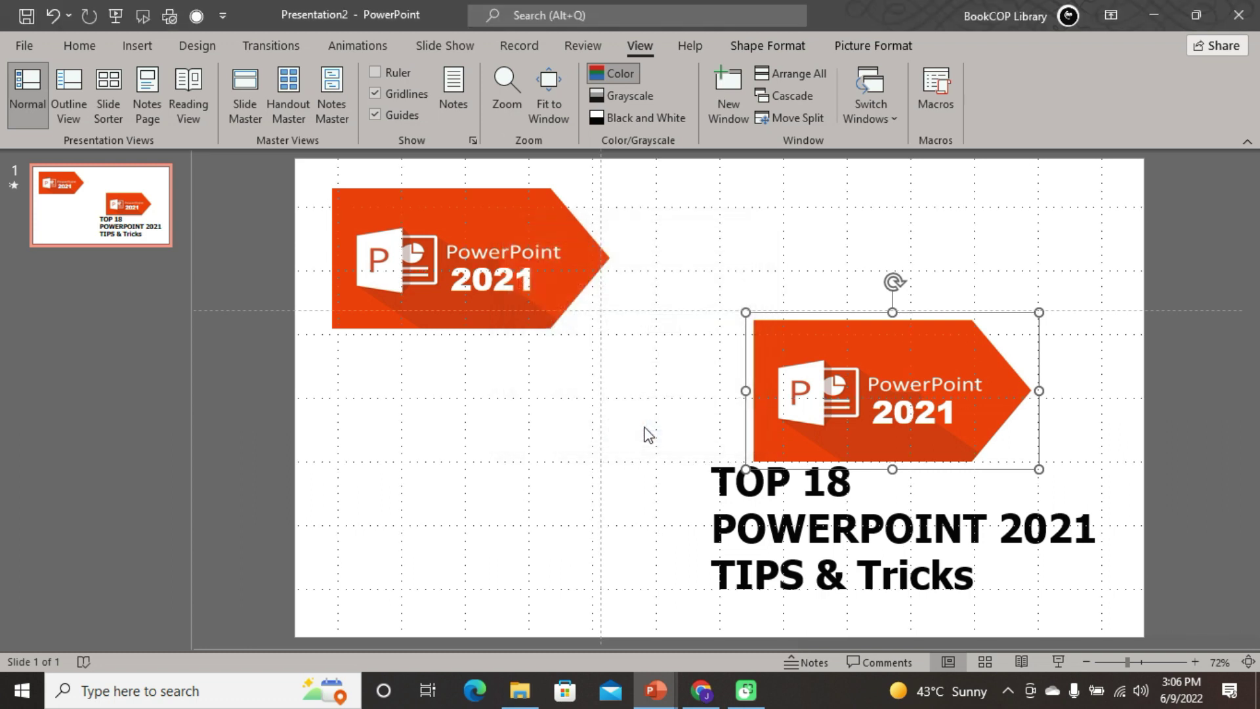
# - Move the second logo left and down onto the grid, and show the rulers
pyautogui.click(463, 434)
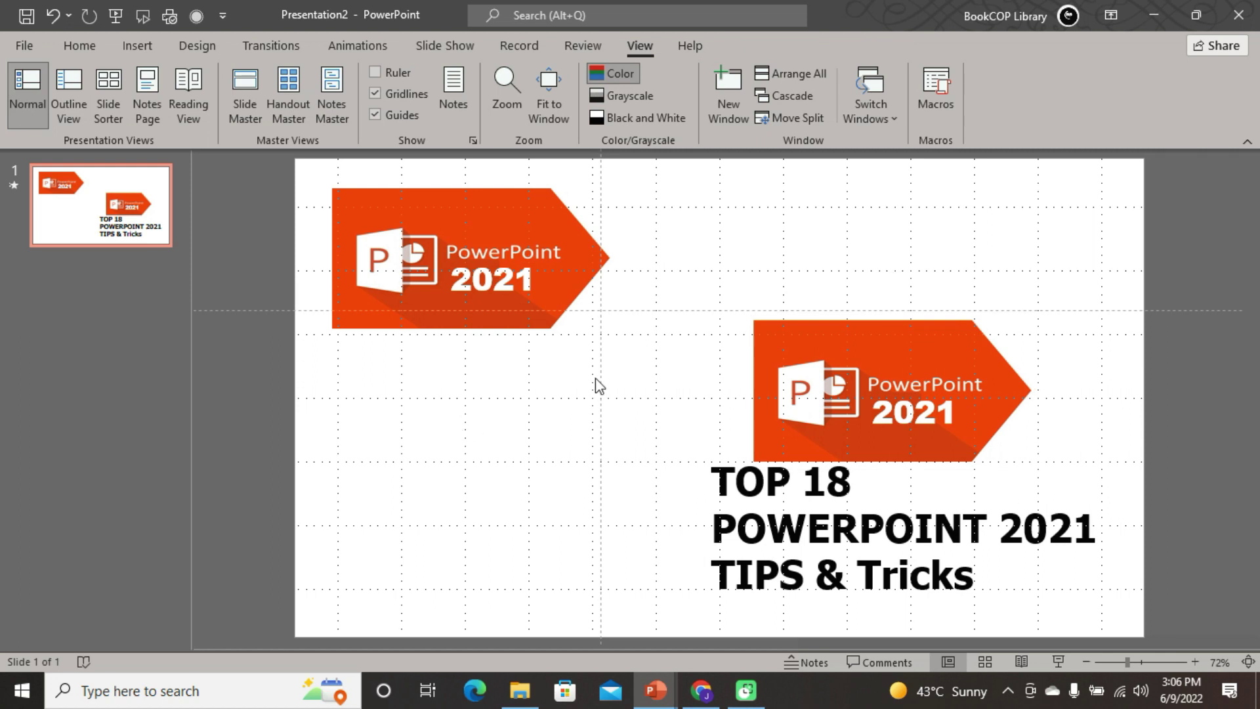
pyautogui.click(794, 344)
pyautogui.moveTo(794, 343); pyautogui.dragTo(668, 364)
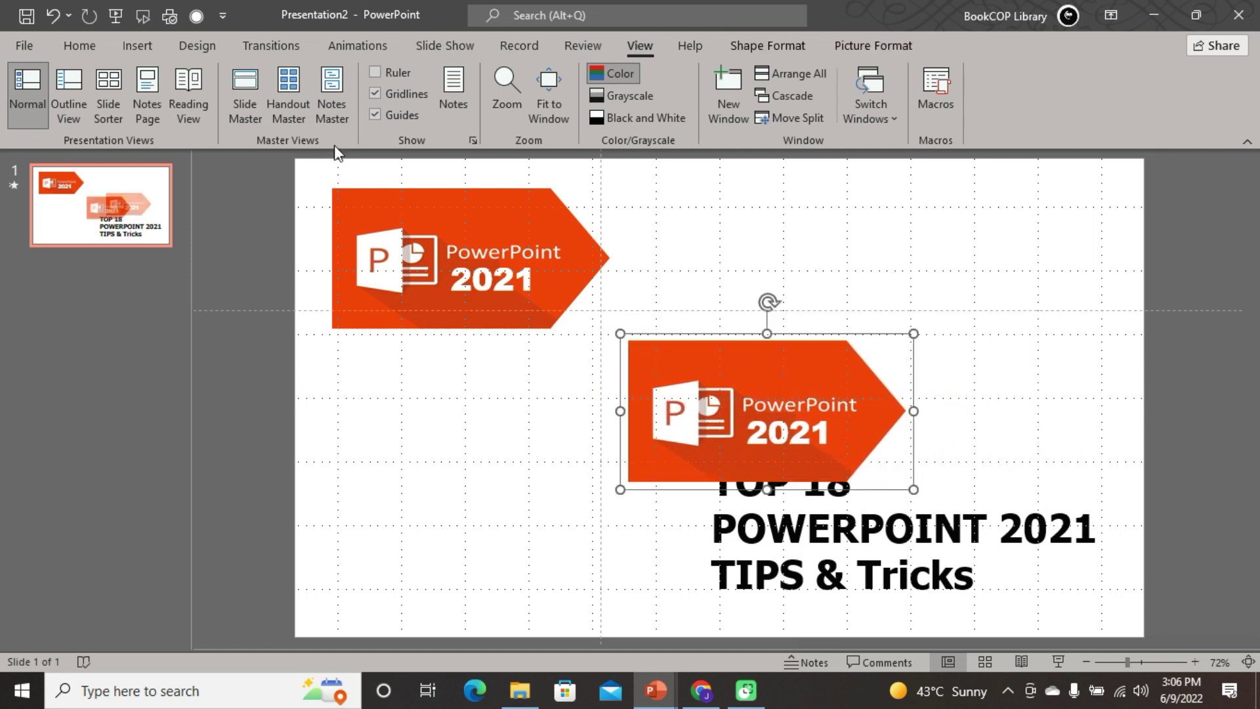
pyautogui.click(382, 73)
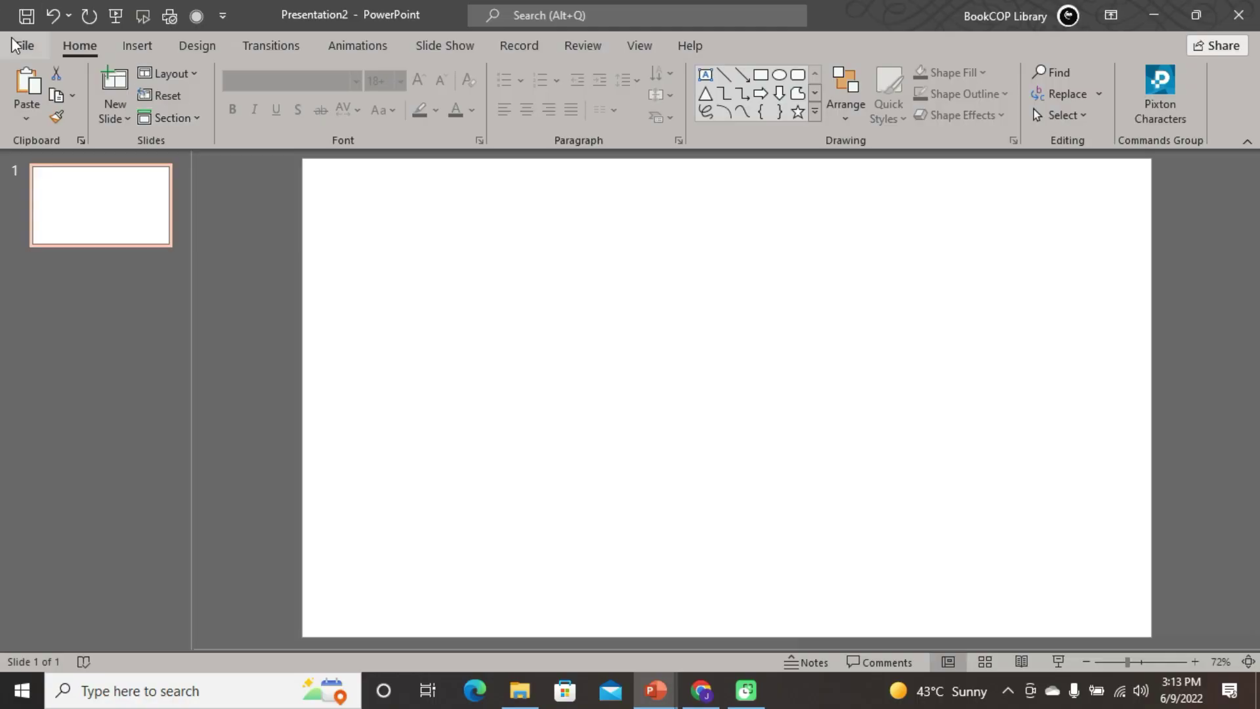
# - Browse the Recover Unsaved Presentations folder full screen, then close it without opening anything
pyautogui.click(19, 46)
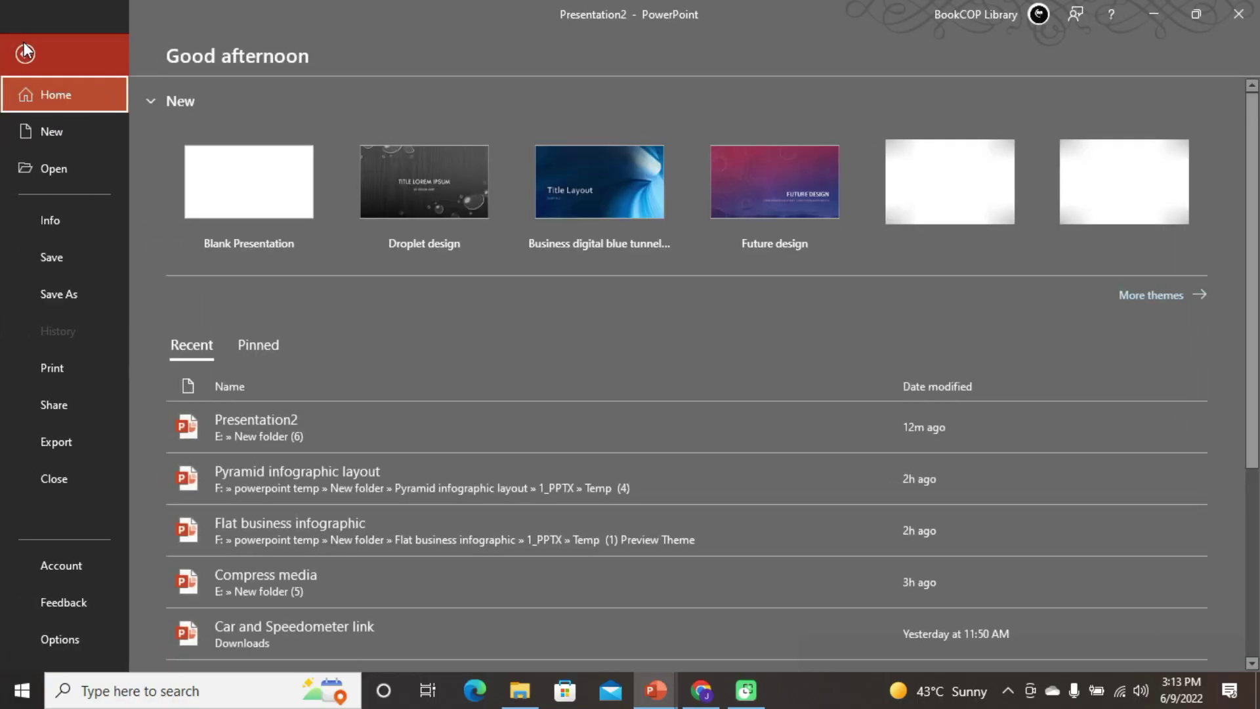
pyautogui.click(66, 170)
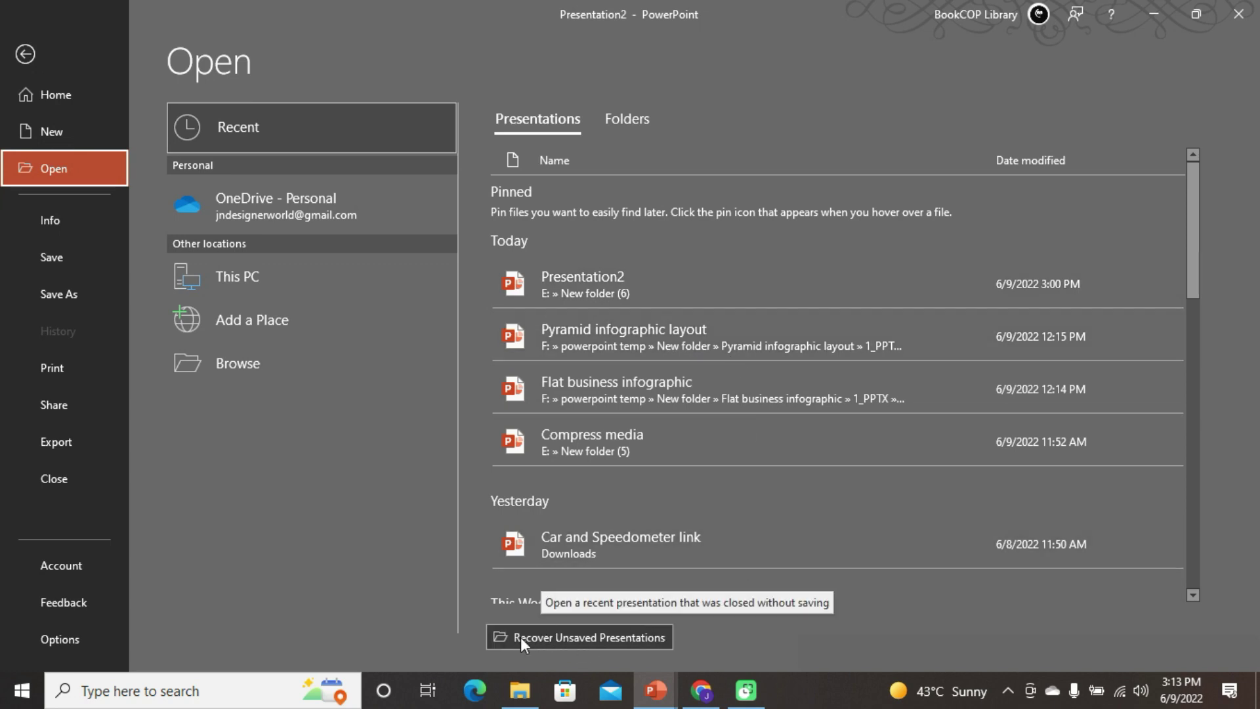
pyautogui.click(647, 638)
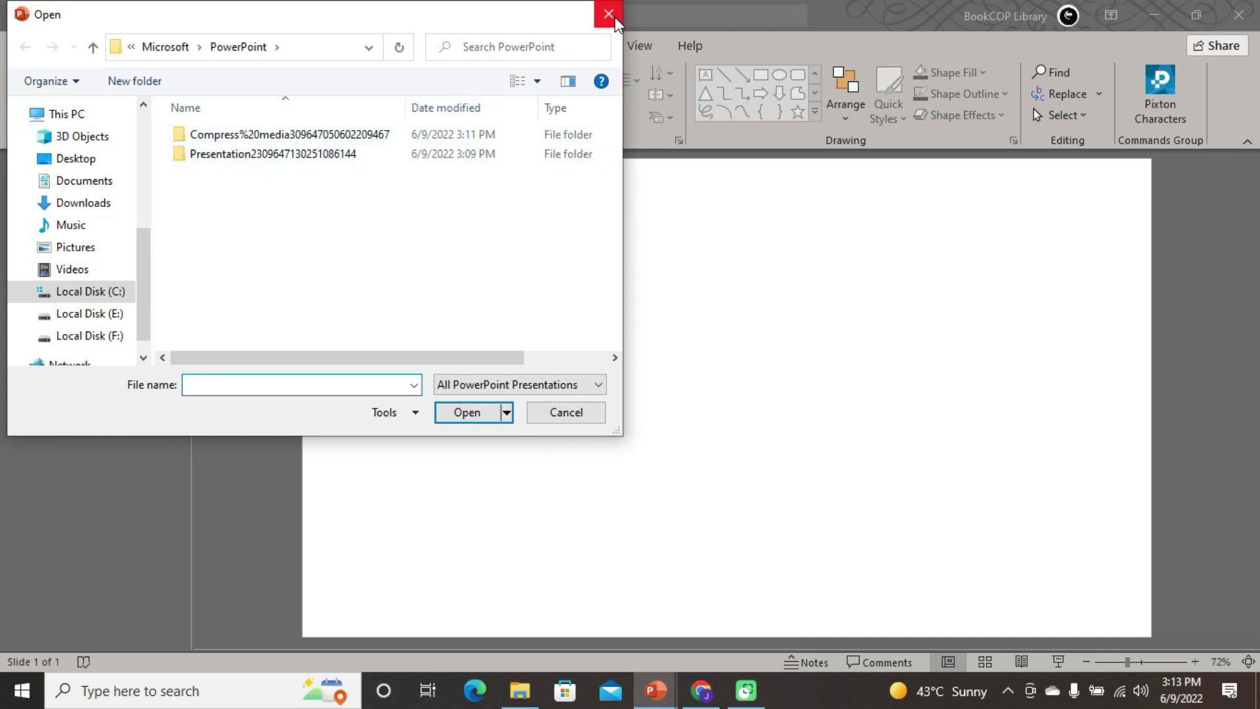
pyautogui.doubleClick(430, 19)
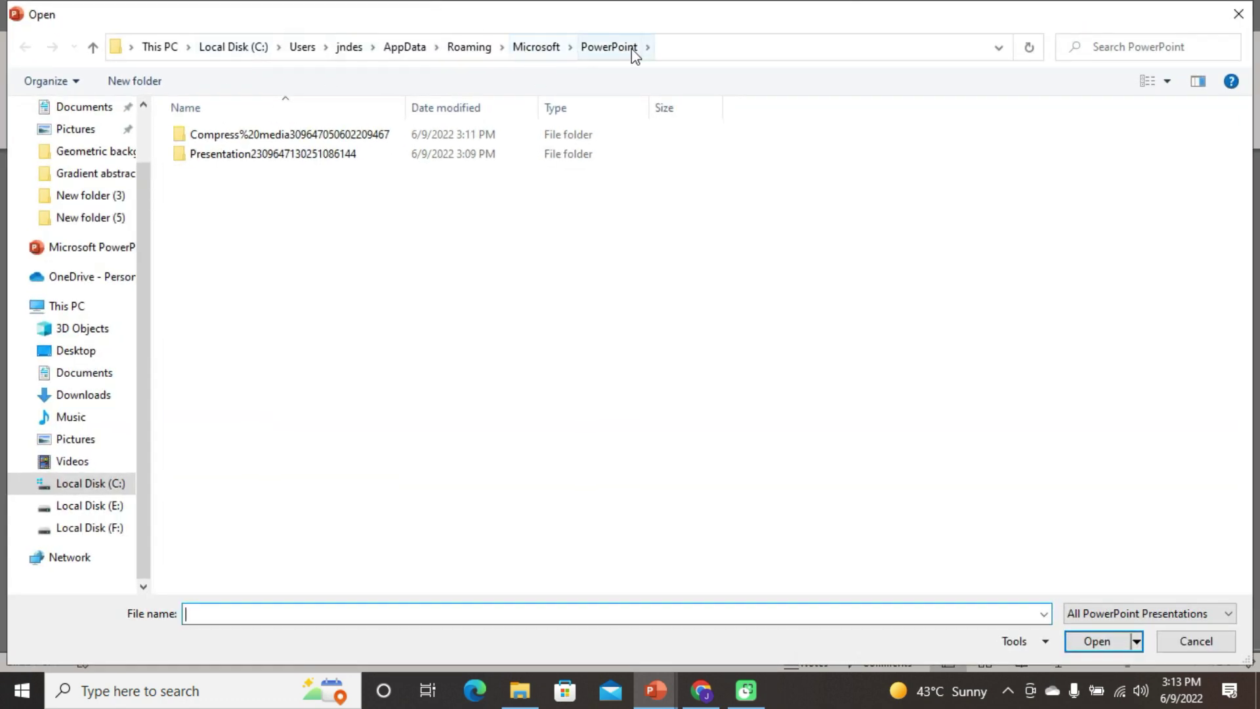
pyautogui.click(1239, 13)
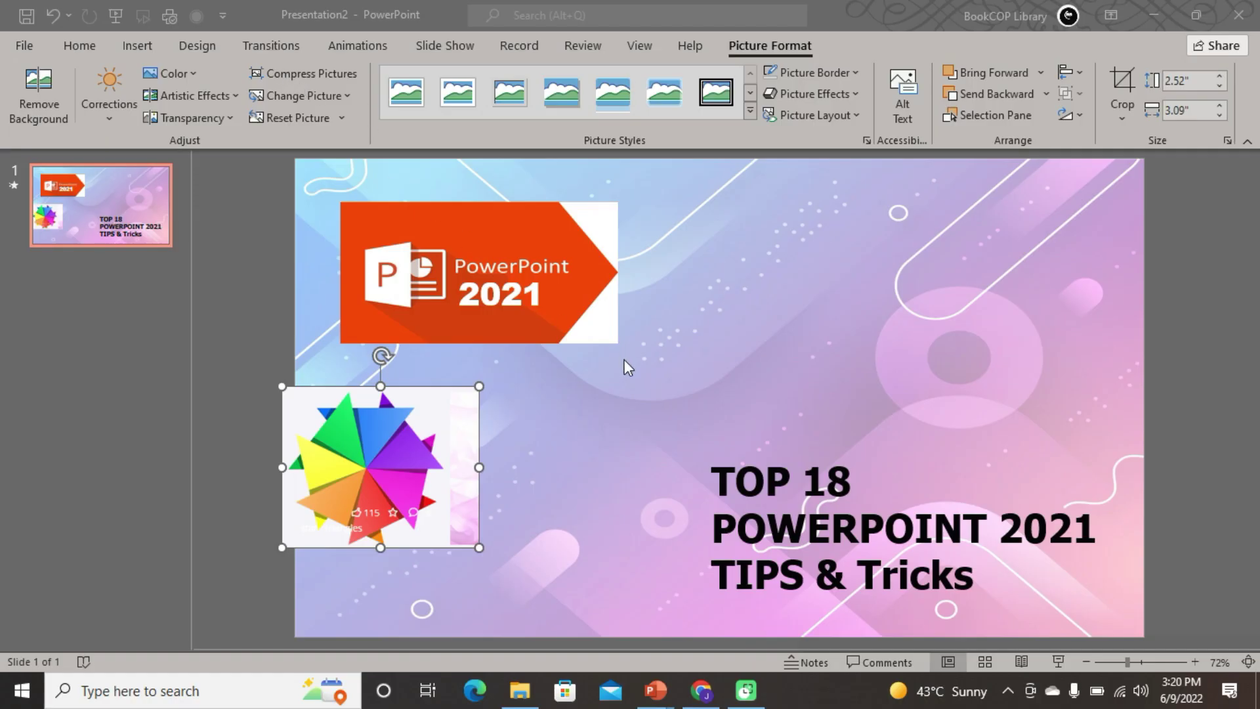
# - Colour the POWERPOINT 2021 and TIPS & Tricks lines purple using the eyedropper on the pinwheel
pyautogui.click(765, 482)
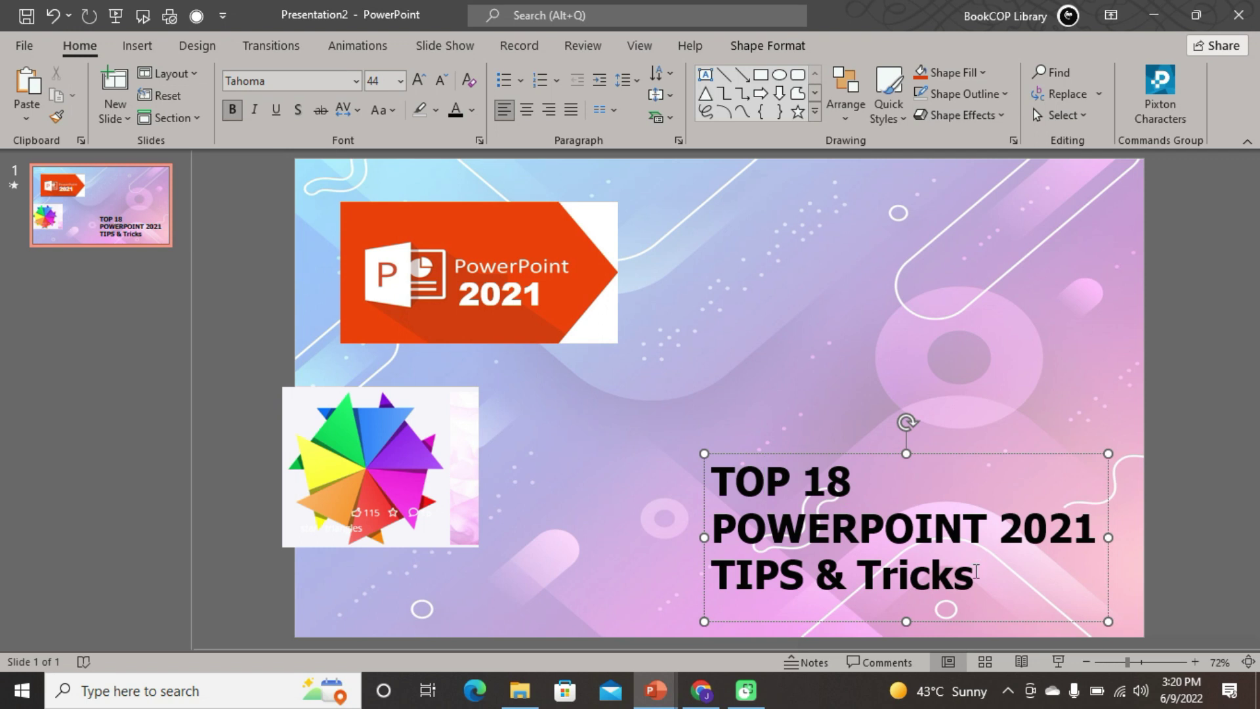
pyautogui.moveTo(976, 573); pyautogui.dragTo(713, 525)
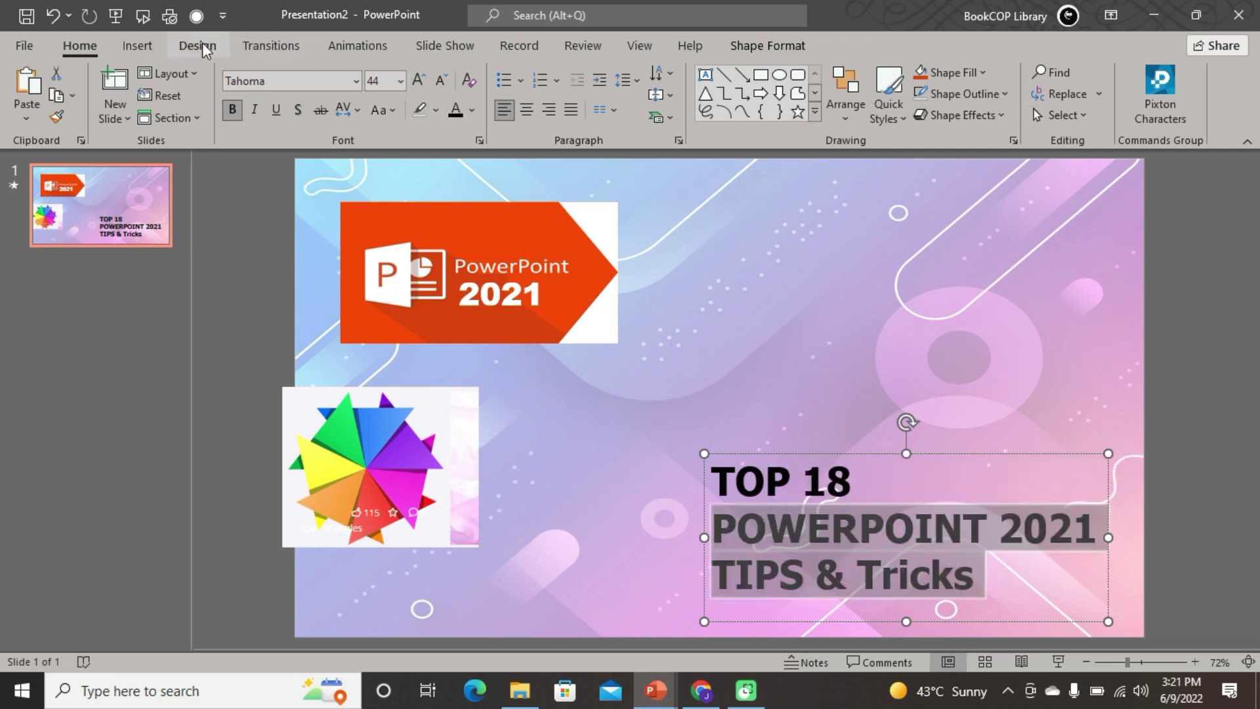
pyautogui.click(472, 111)
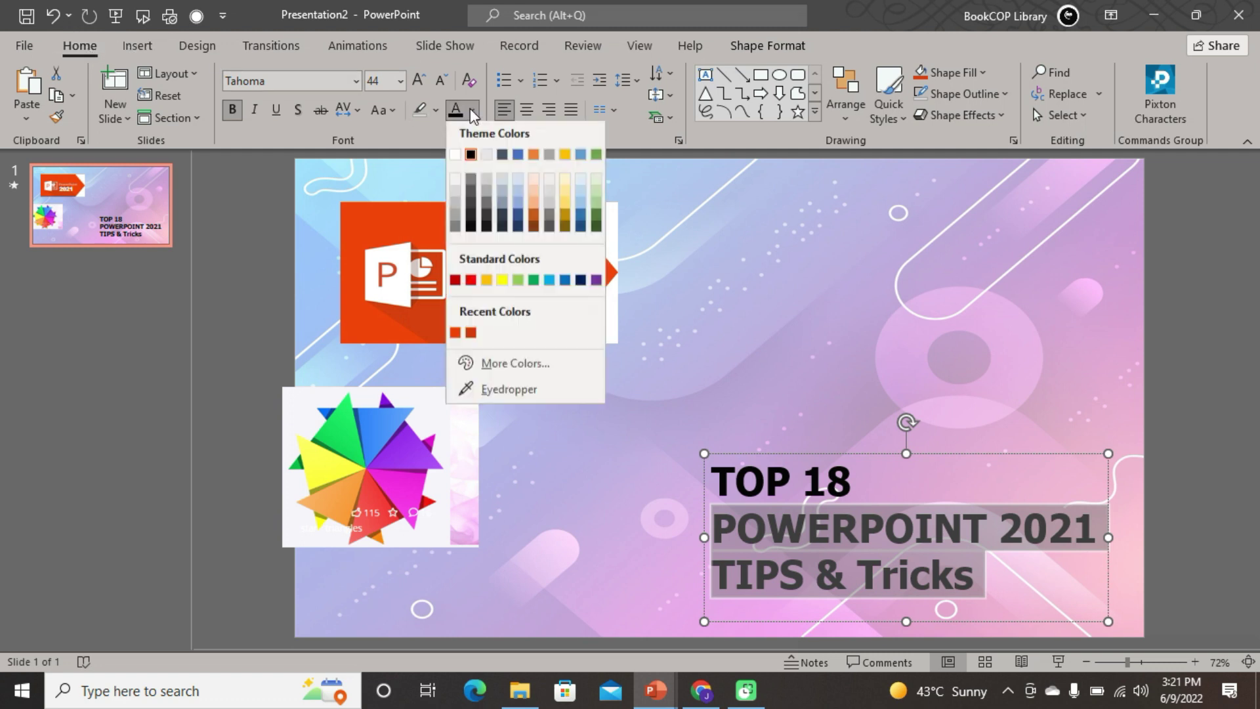
pyautogui.click(509, 391)
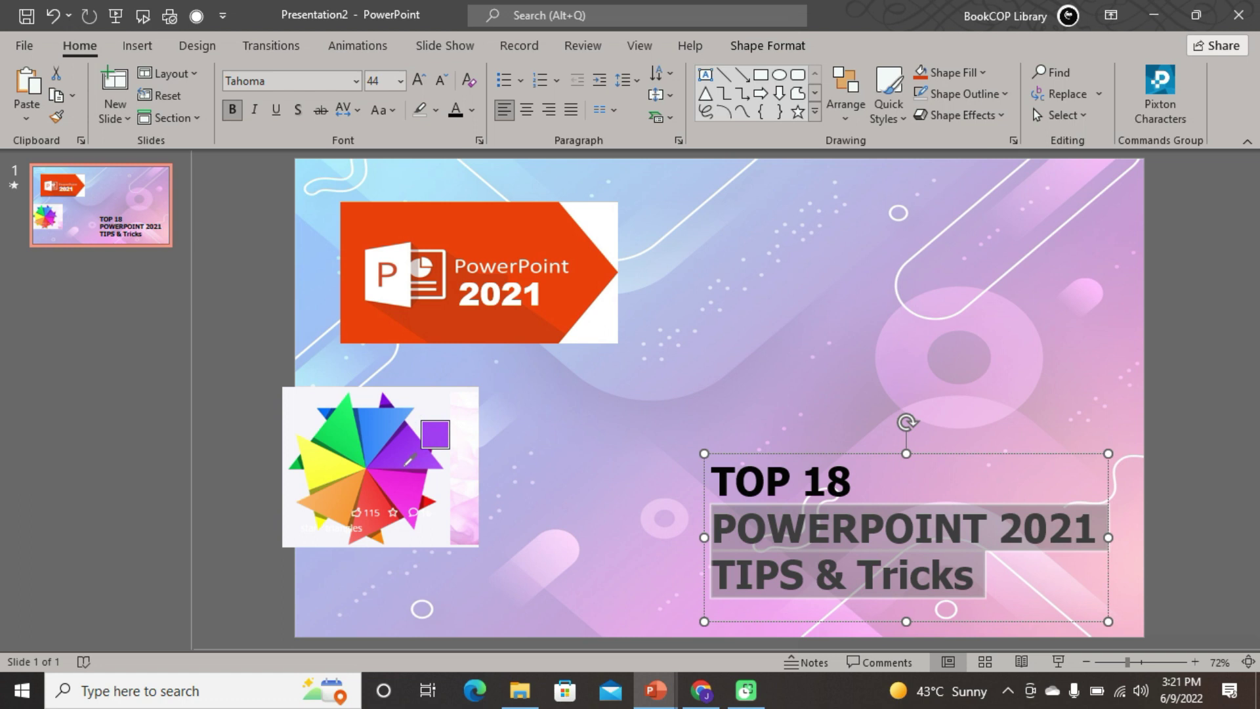
pyautogui.click(407, 462)
pyautogui.click(624, 430)
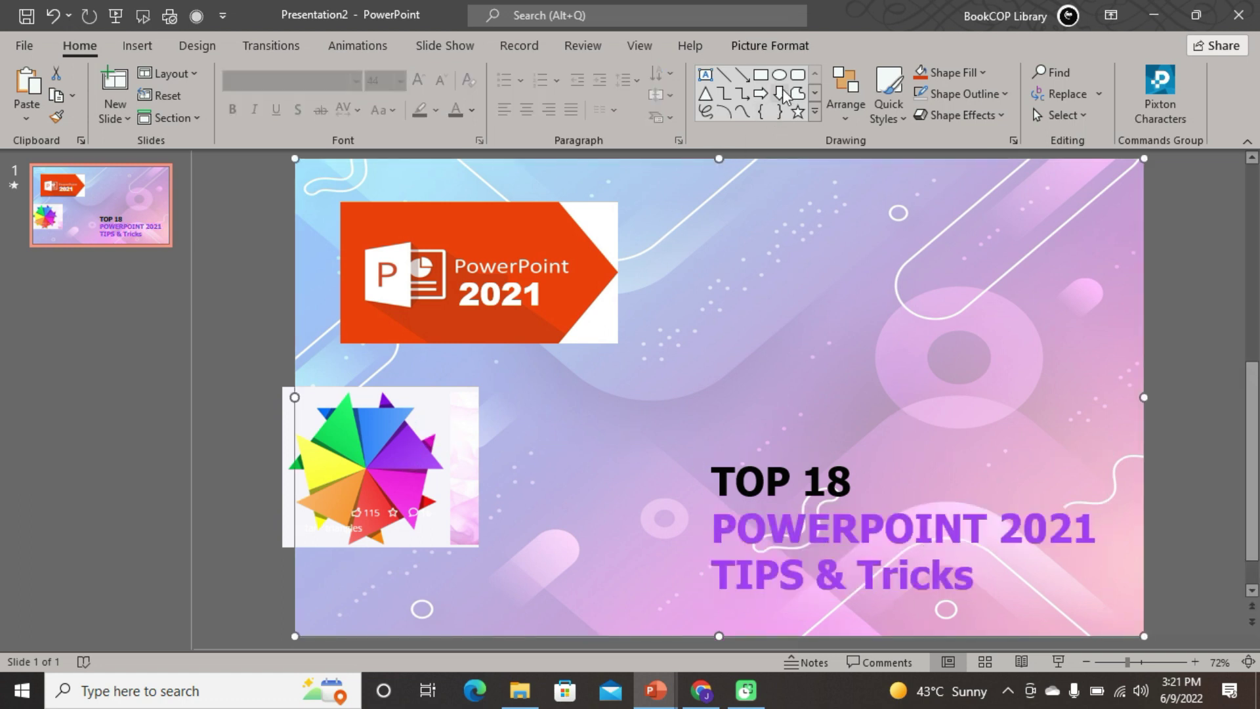
# - Draw an upper-right rectangle filled with magenta eyedropped from the pinwheel
pyautogui.click(761, 74)
pyautogui.moveTo(733, 225); pyautogui.dragTo(1012, 341)
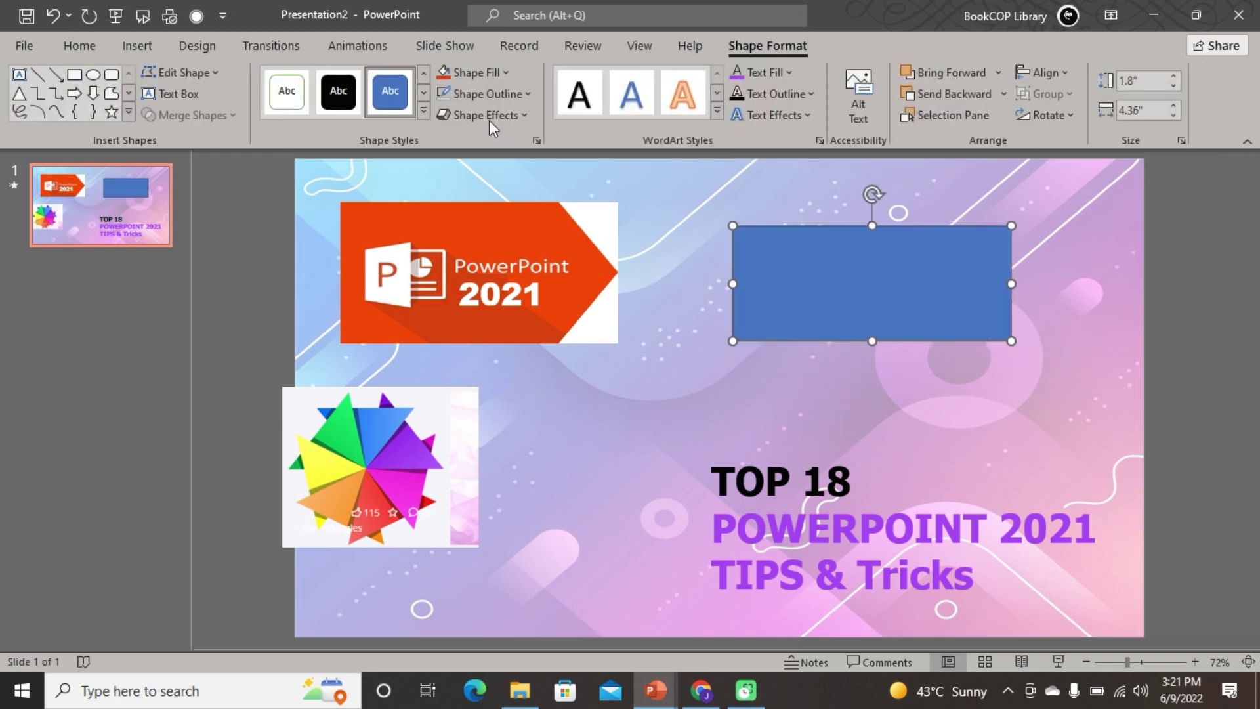
pyautogui.click(506, 73)
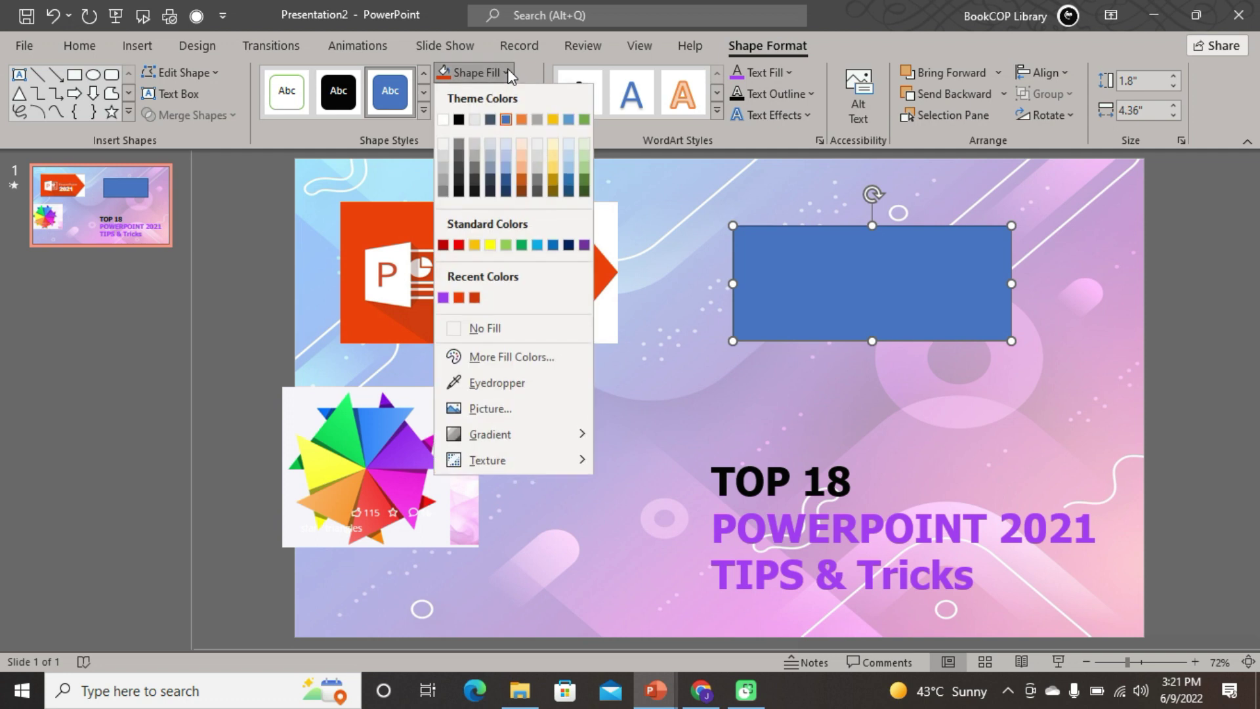
pyautogui.click(497, 383)
pyautogui.click(414, 481)
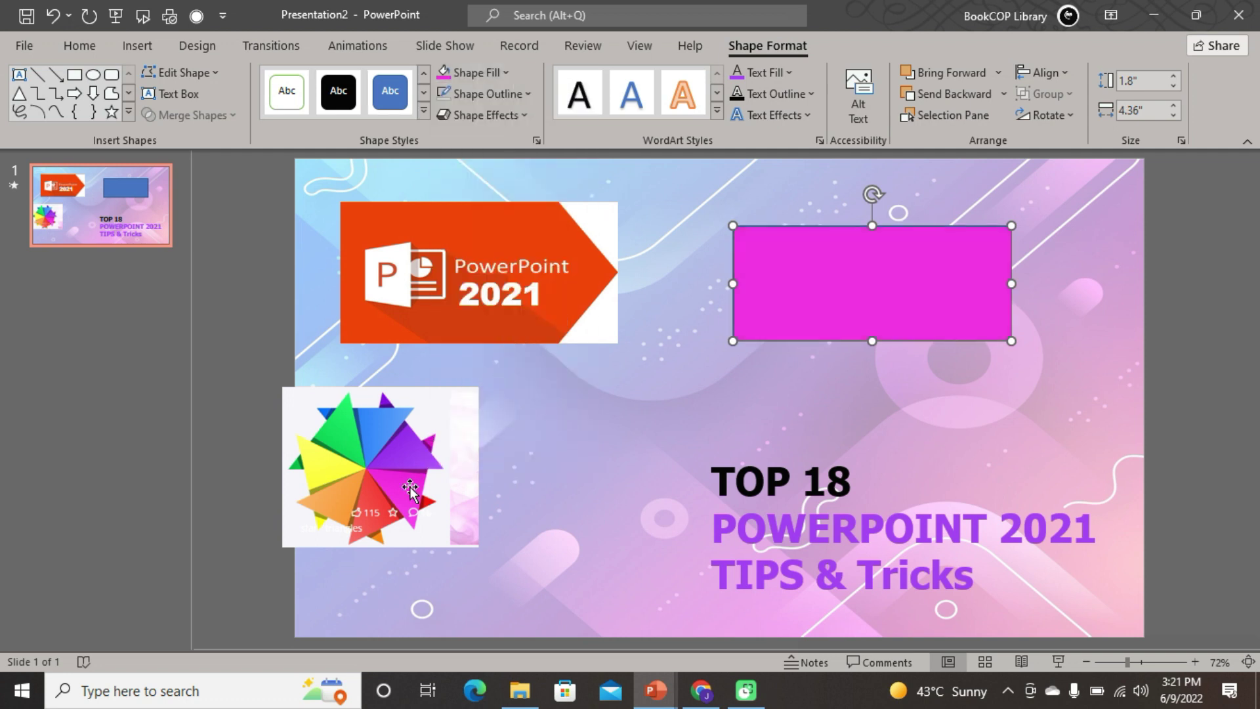
pyautogui.click(841, 387)
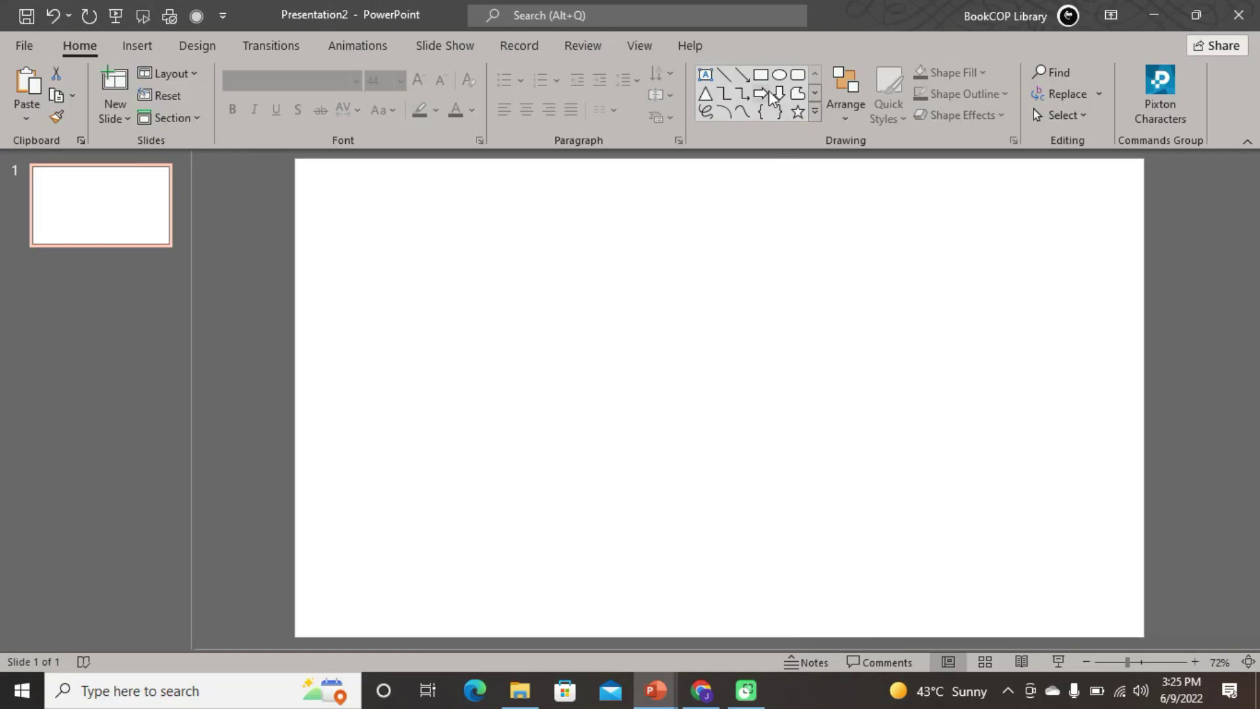
# - Draw a rectangle near the slide centre and enable Edit Points on it
pyautogui.click(761, 74)
pyautogui.moveTo(539, 263); pyautogui.dragTo(893, 433)
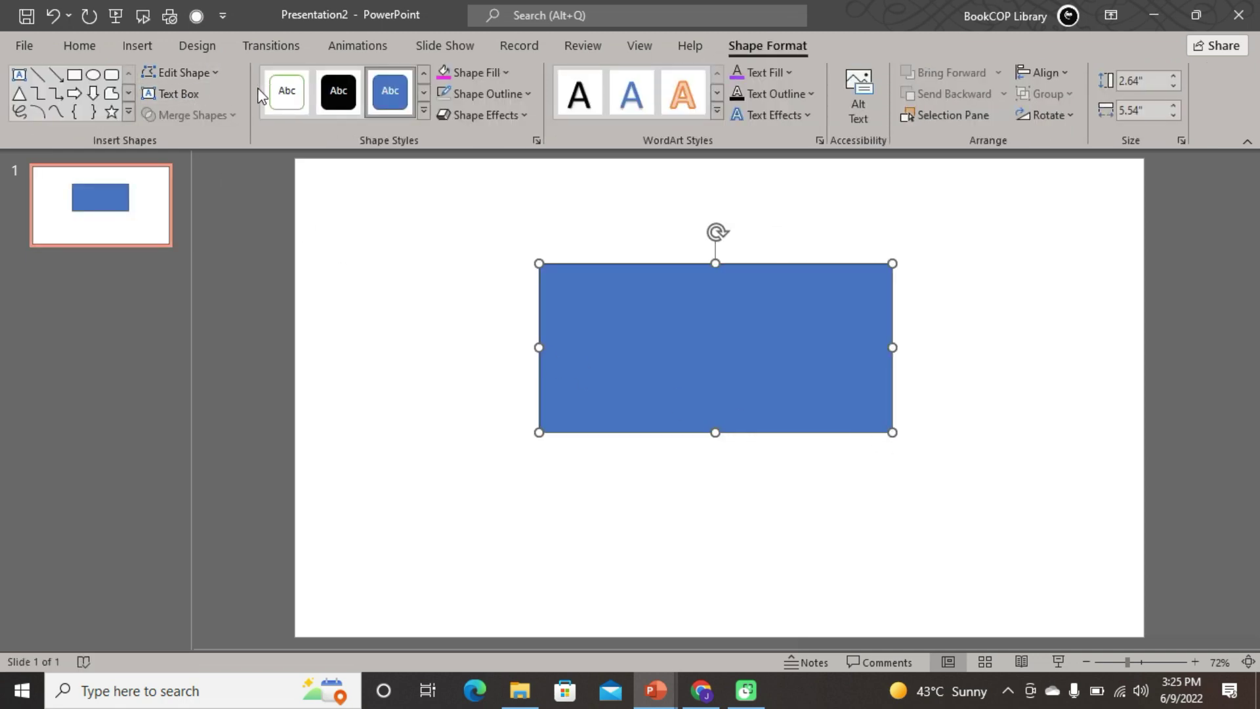
pyautogui.click(217, 72)
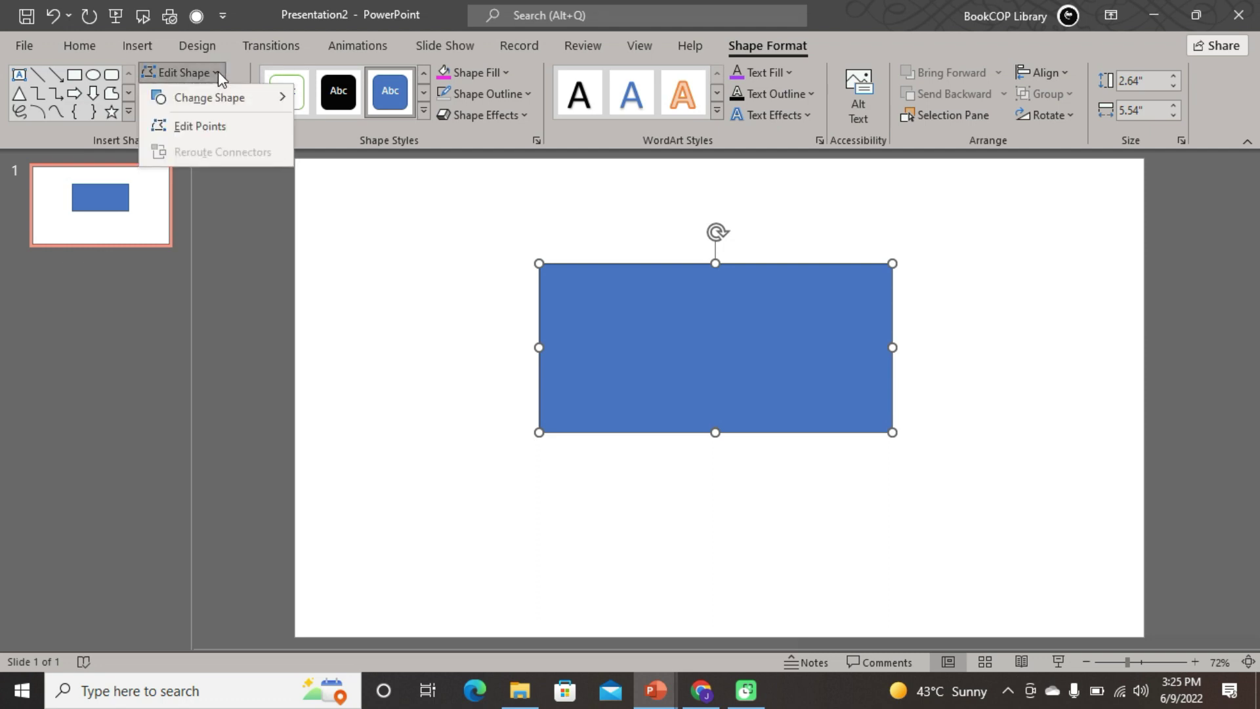
pyautogui.click(205, 126)
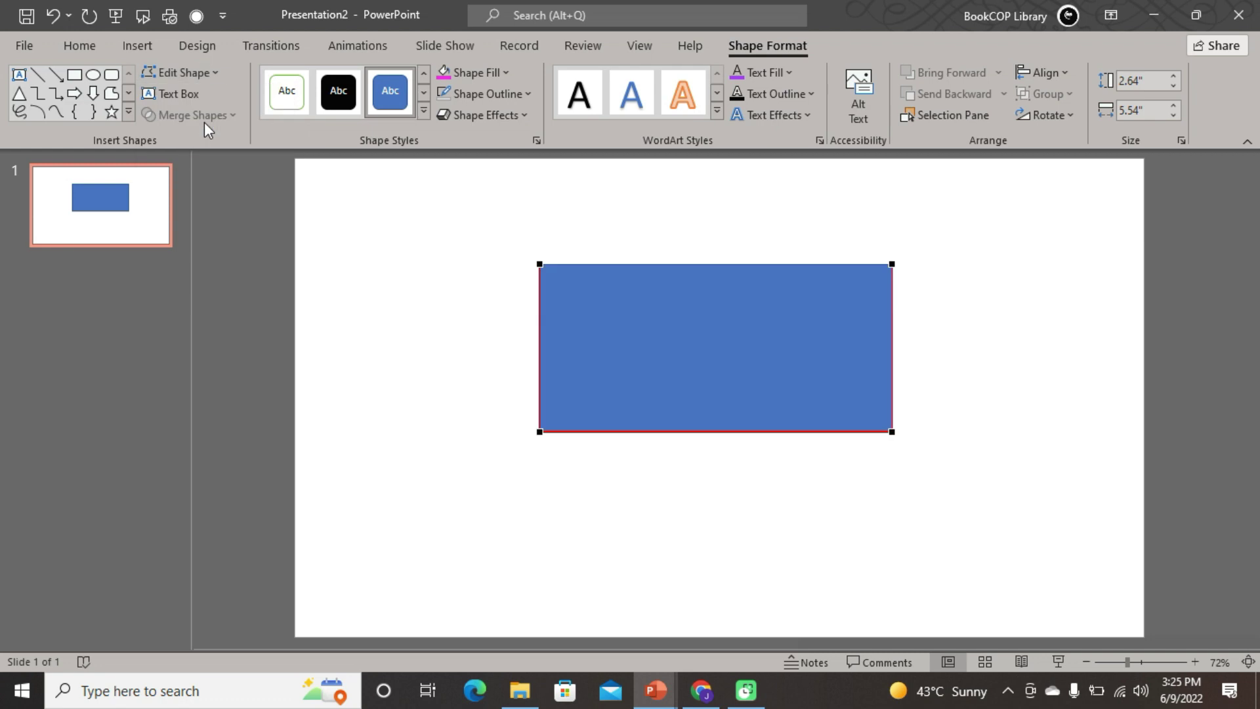
# - Pull the corners inward and curve the top and bottom edges, then finish editing
pyautogui.moveTo(540, 264); pyautogui.dragTo(575, 296)
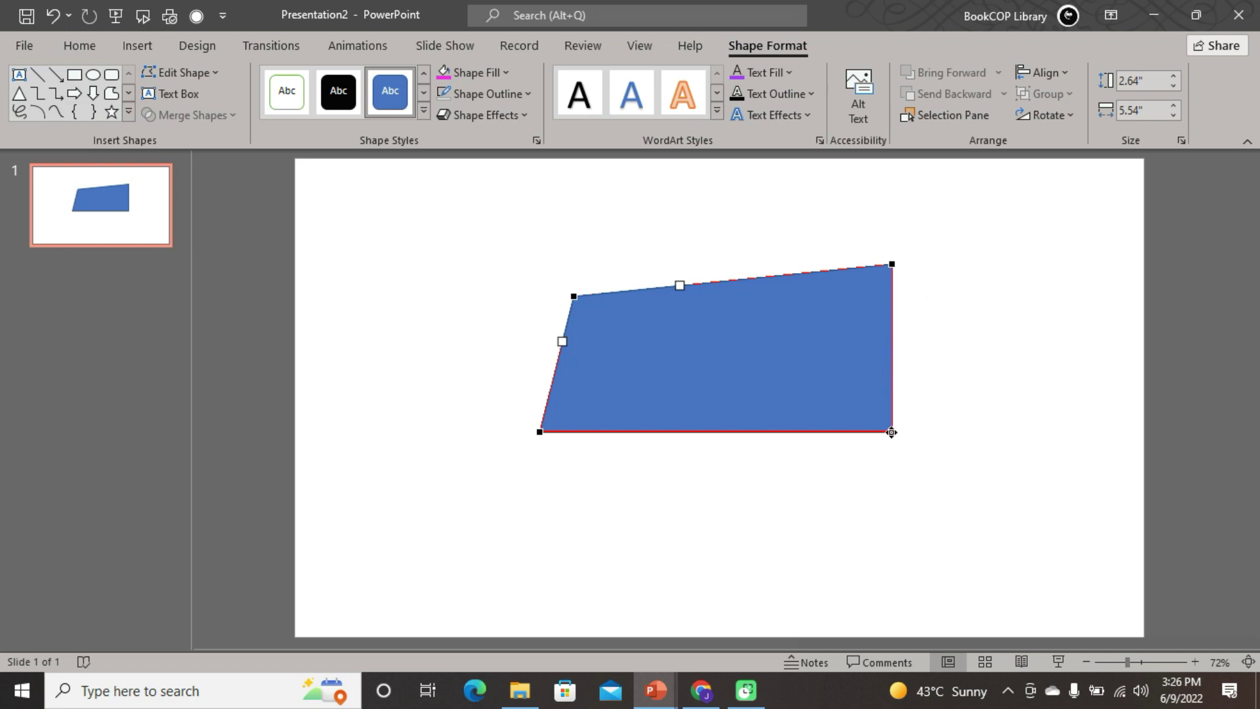
pyautogui.moveTo(891, 432); pyautogui.dragTo(868, 424)
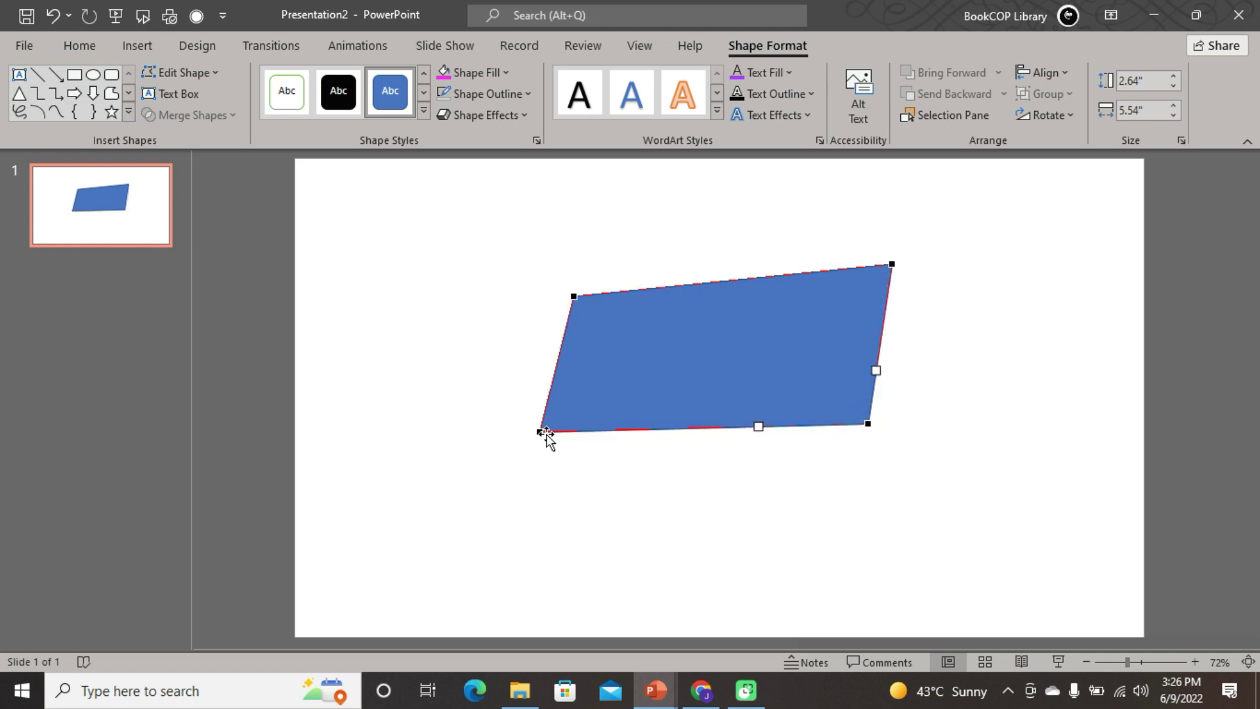
pyautogui.moveTo(540, 432); pyautogui.dragTo(583, 414)
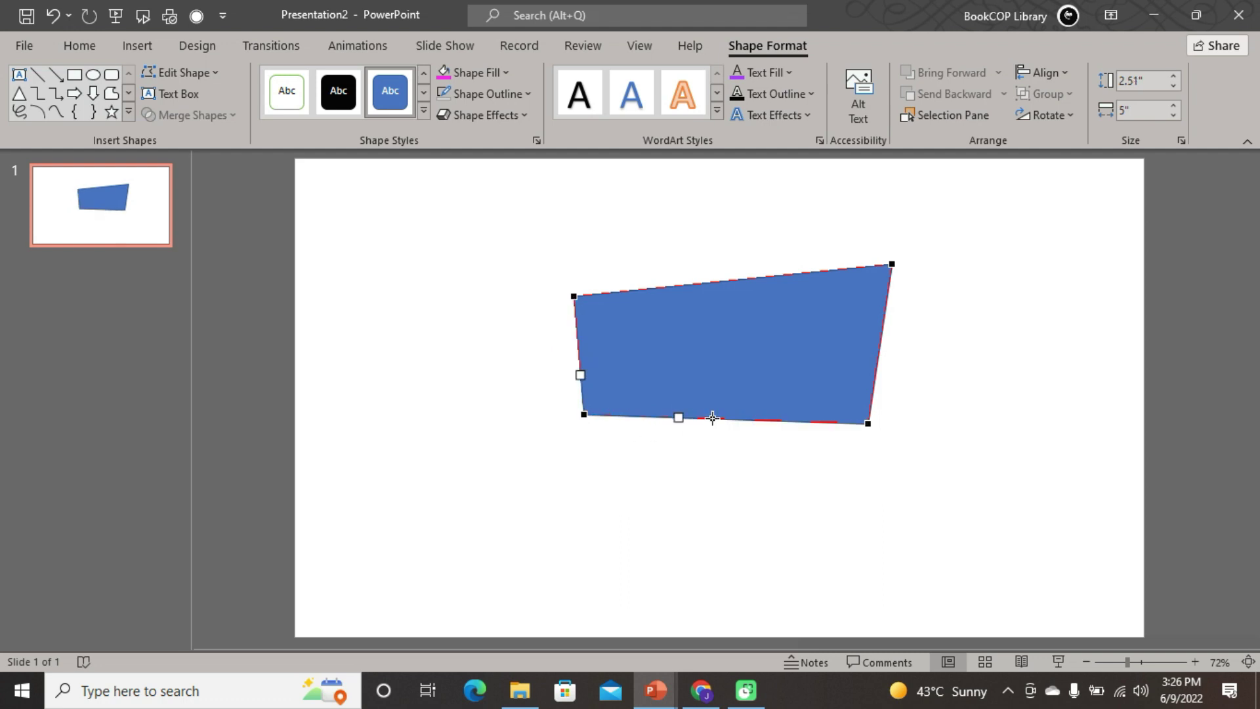
pyautogui.moveTo(712, 418); pyautogui.dragTo(712, 453)
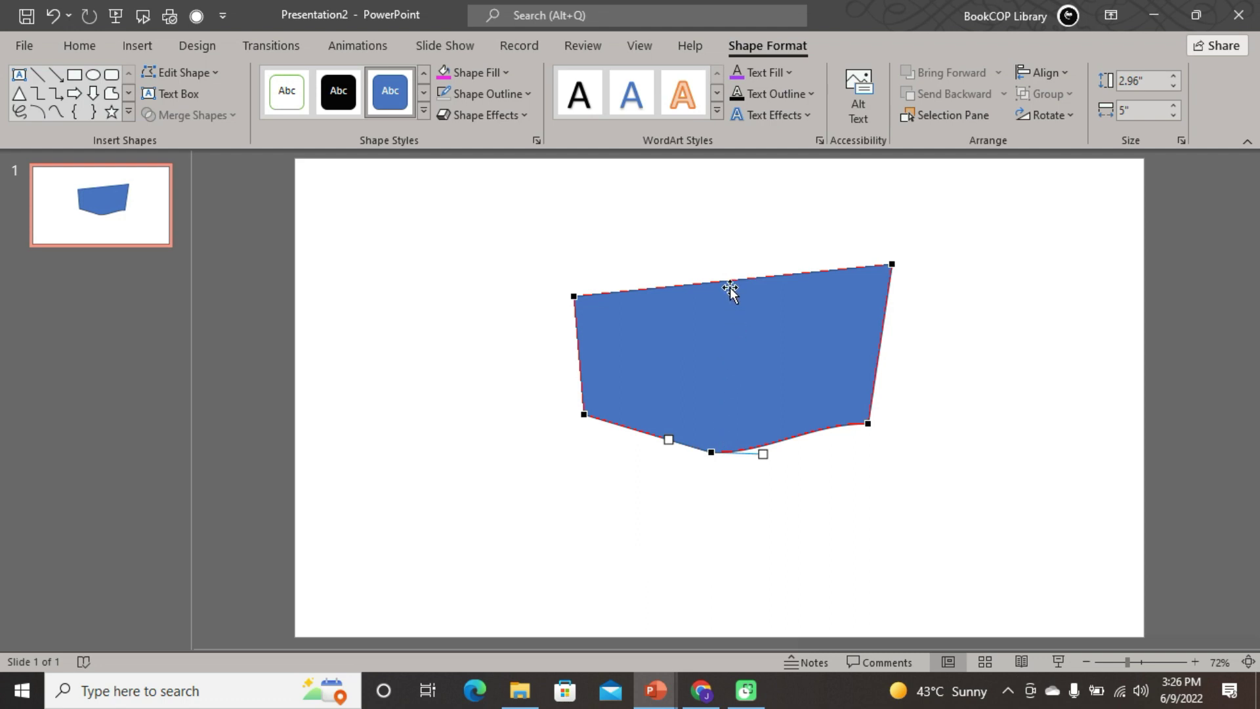
pyautogui.moveTo(724, 283); pyautogui.dragTo(725, 262)
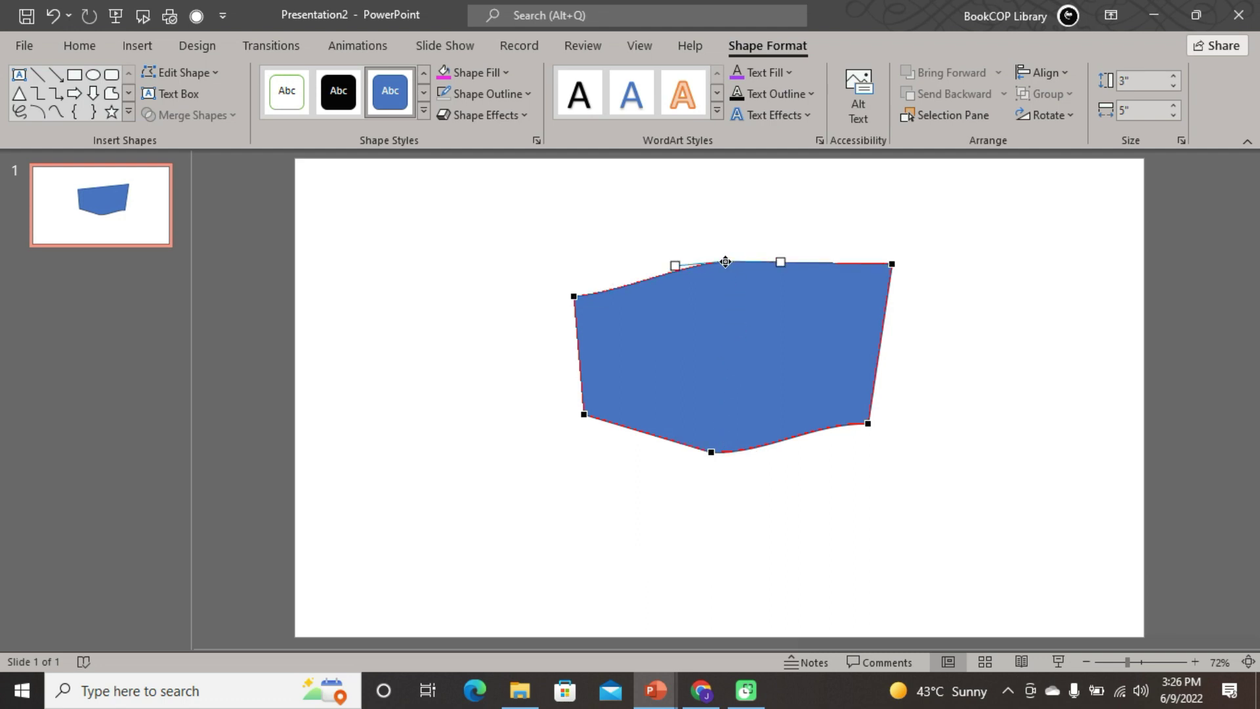
pyautogui.rightClick(725, 262)
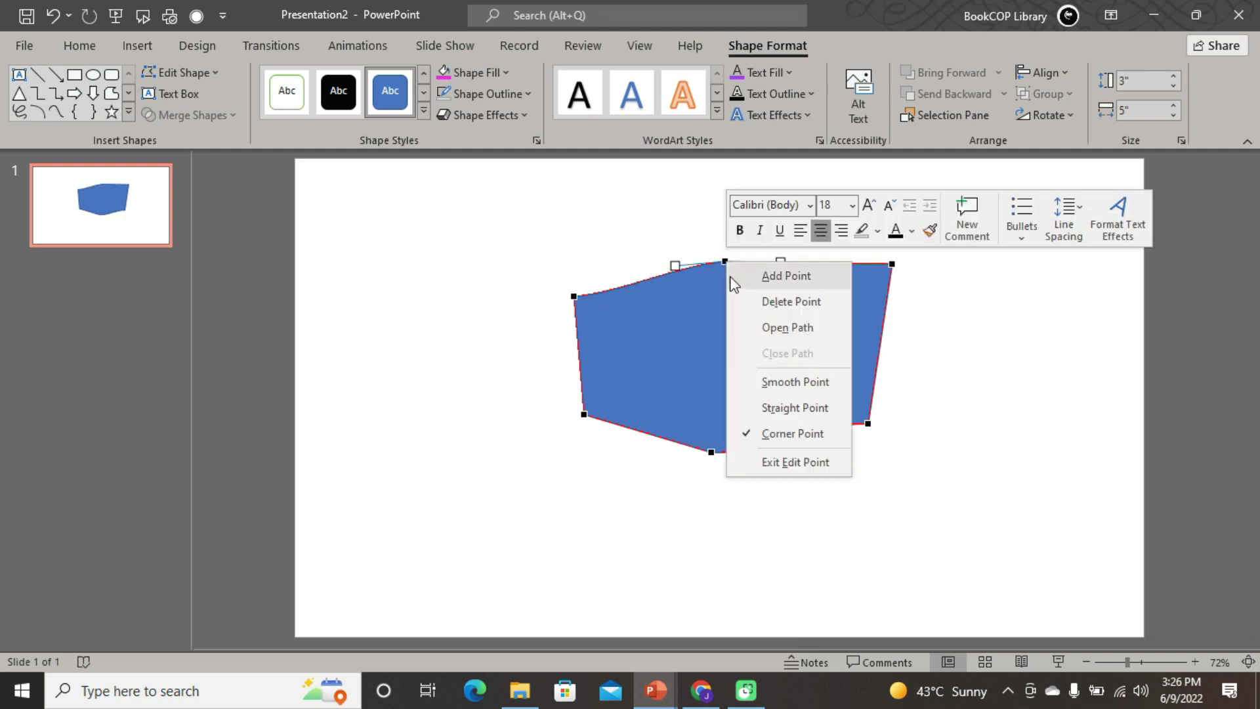
pyautogui.click(809, 438)
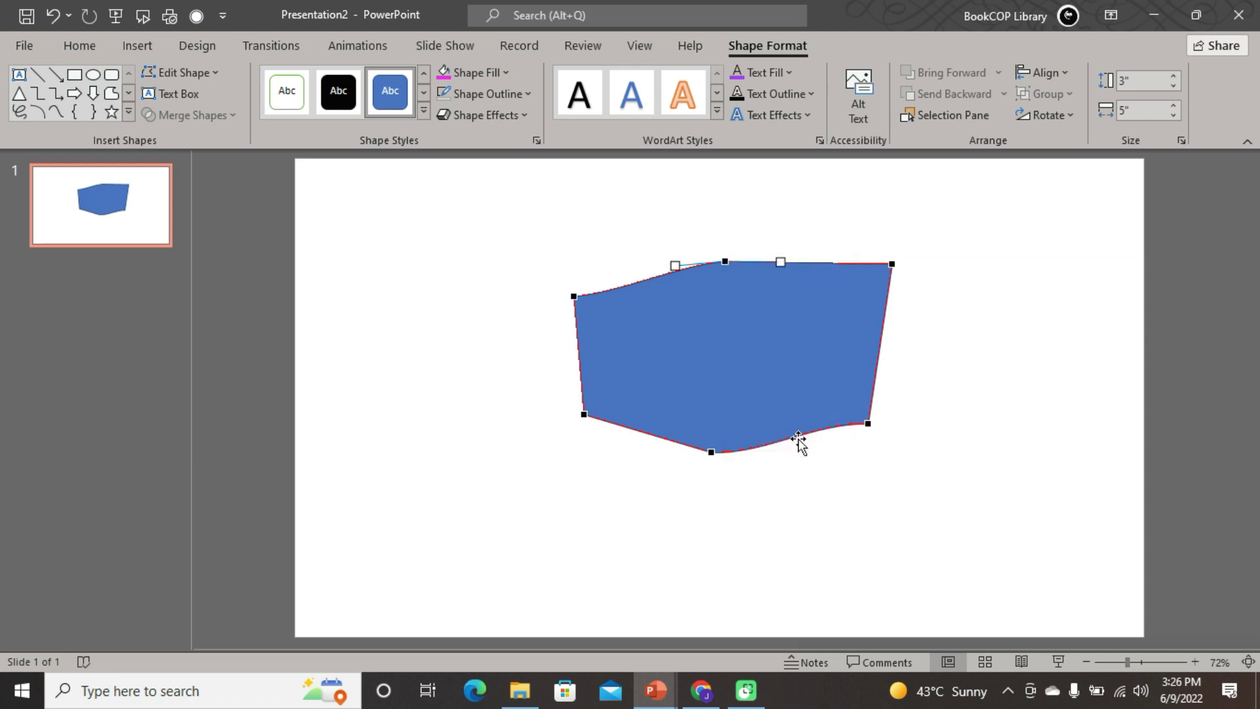
pyautogui.click(913, 355)
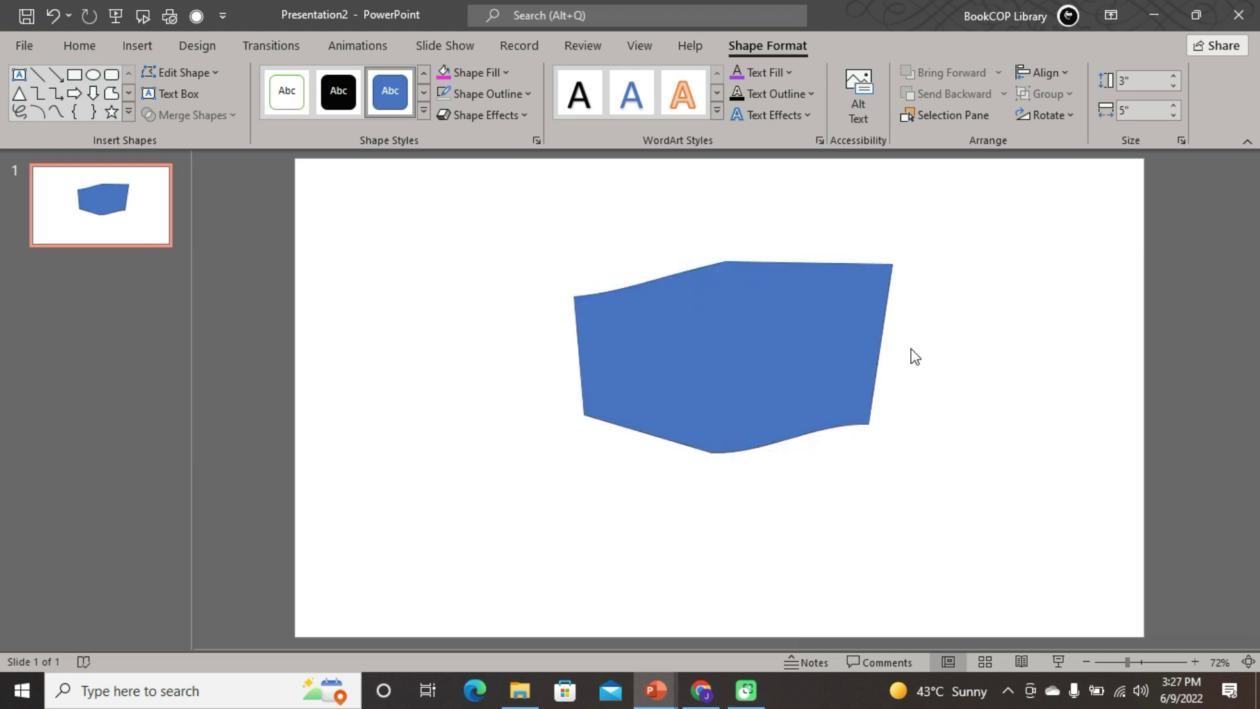
# - Add a point on the blue shape's right edge and pull it outward
pyautogui.click(881, 346)
pyautogui.click(935, 346)
pyautogui.click(849, 326)
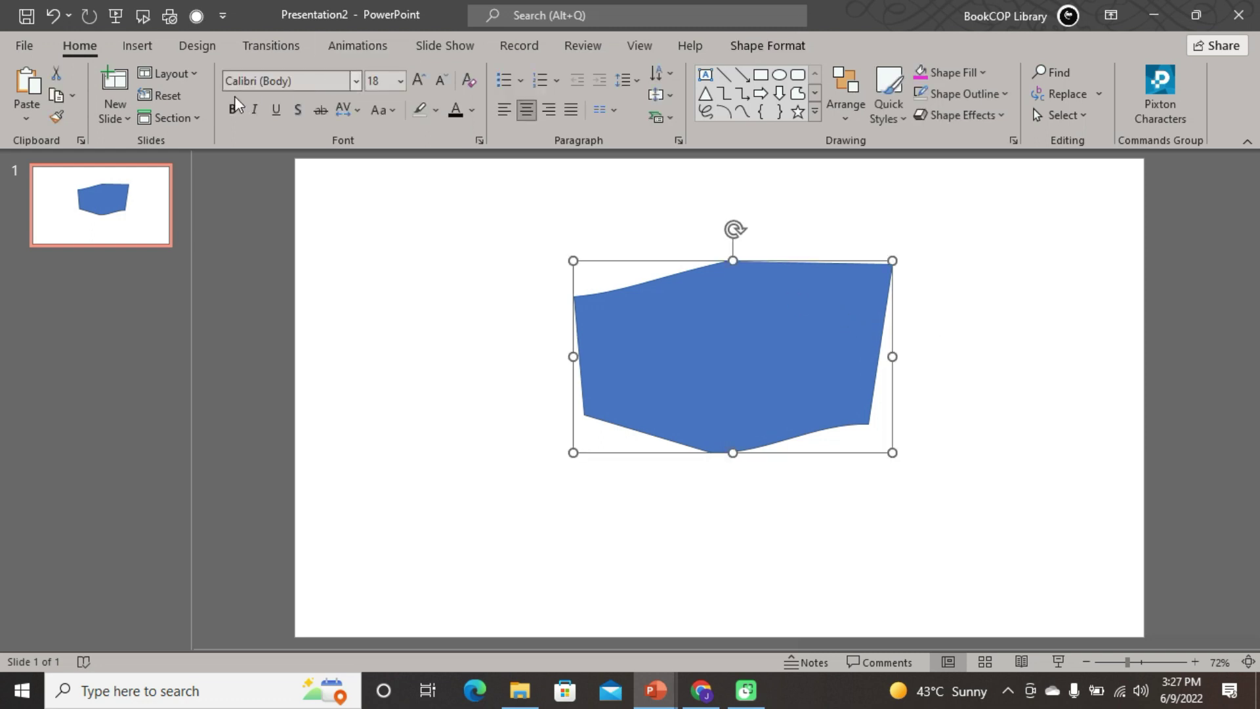
pyautogui.rightClick(872, 342)
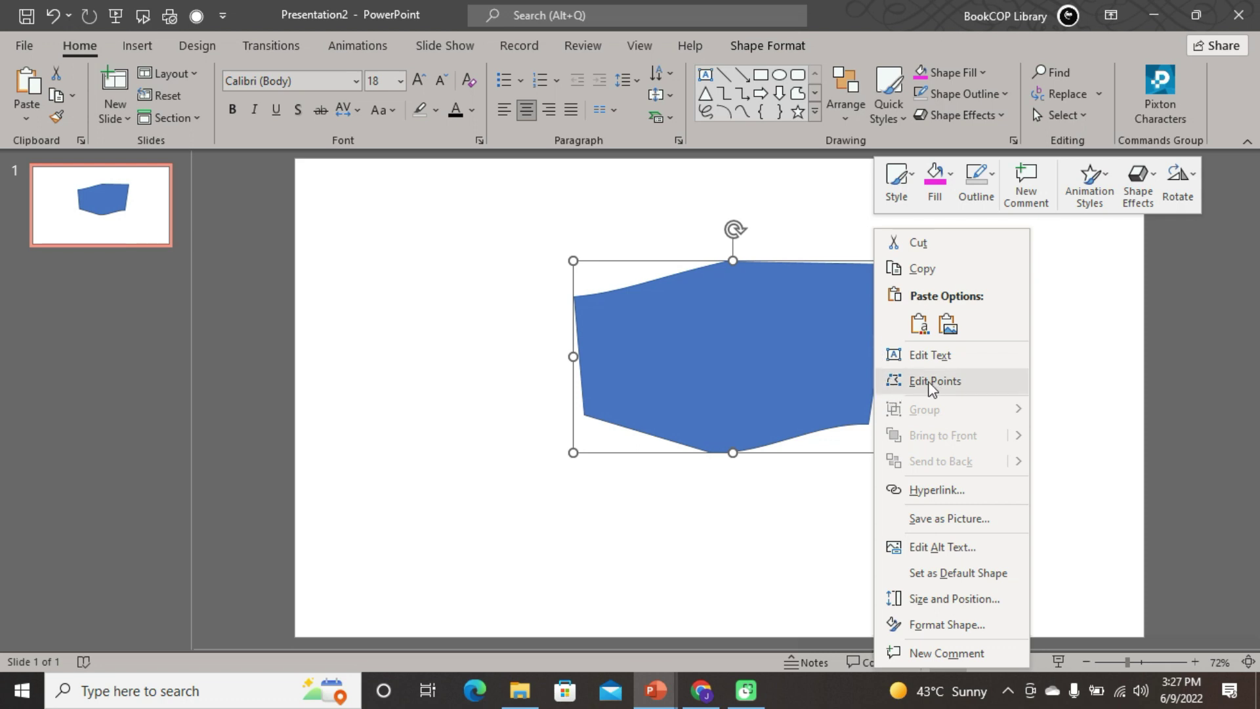
pyautogui.click(934, 381)
pyautogui.rightClick(880, 346)
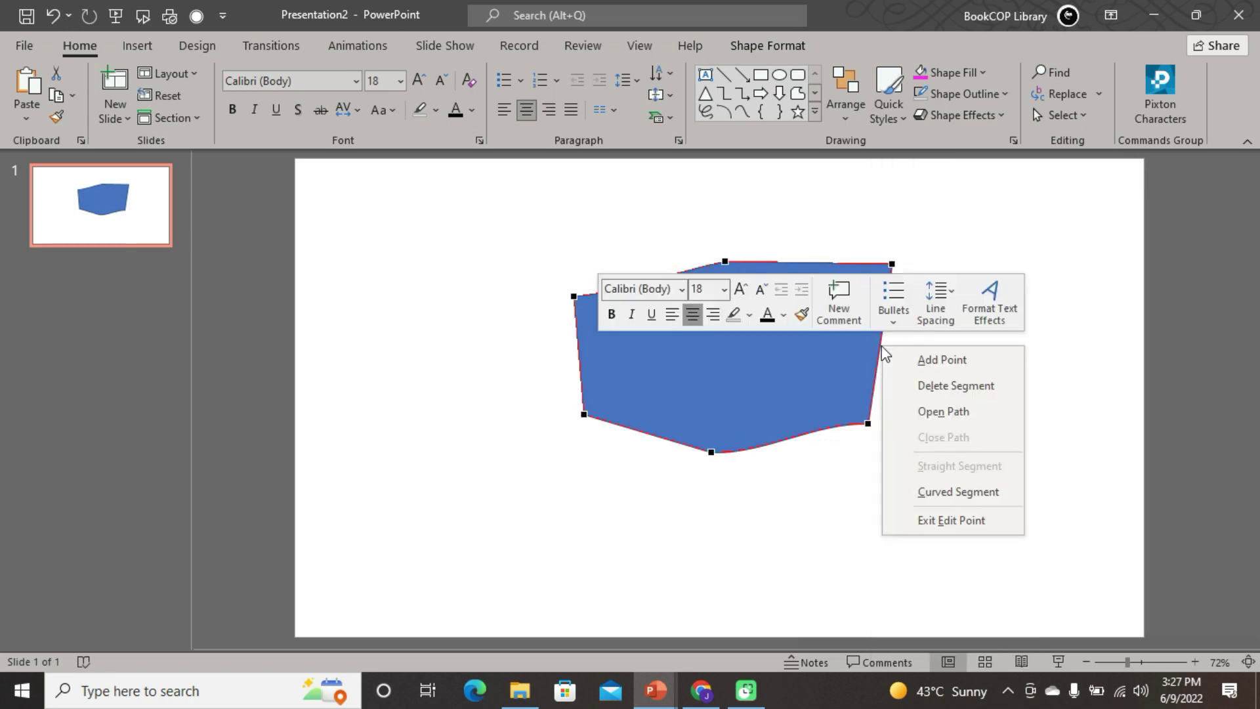
pyautogui.click(925, 366)
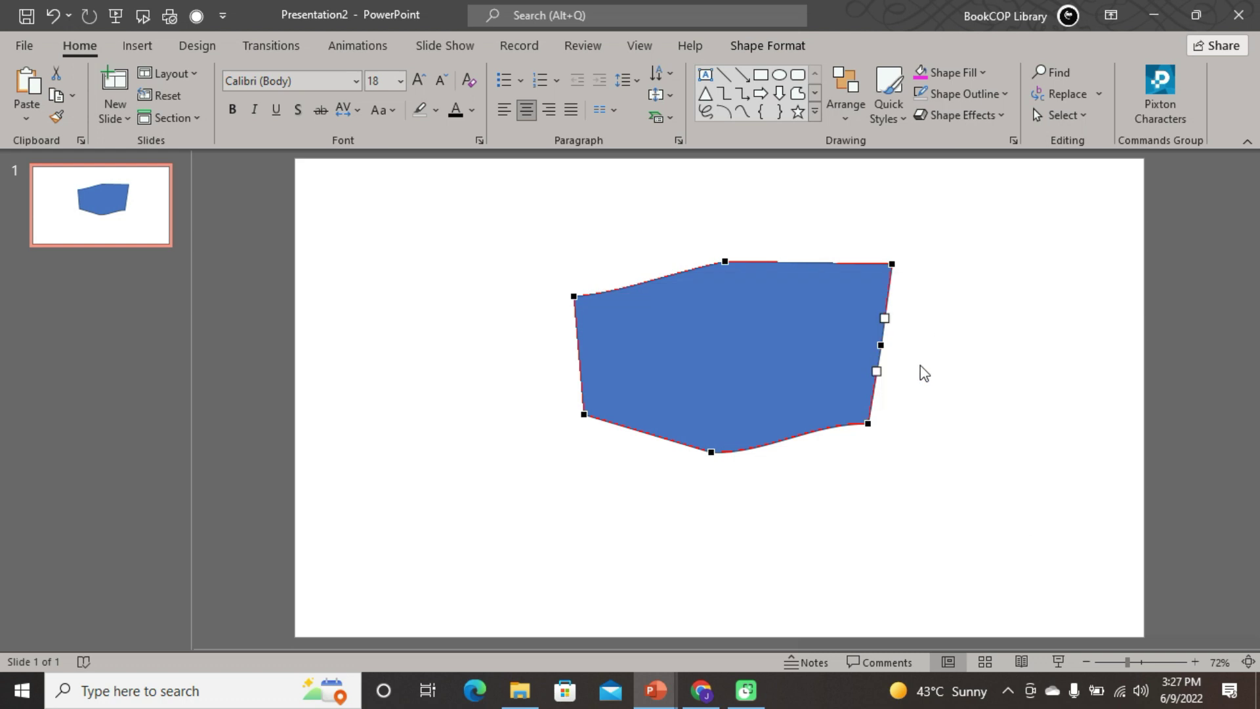
pyautogui.moveTo(882, 347); pyautogui.dragTo(919, 349)
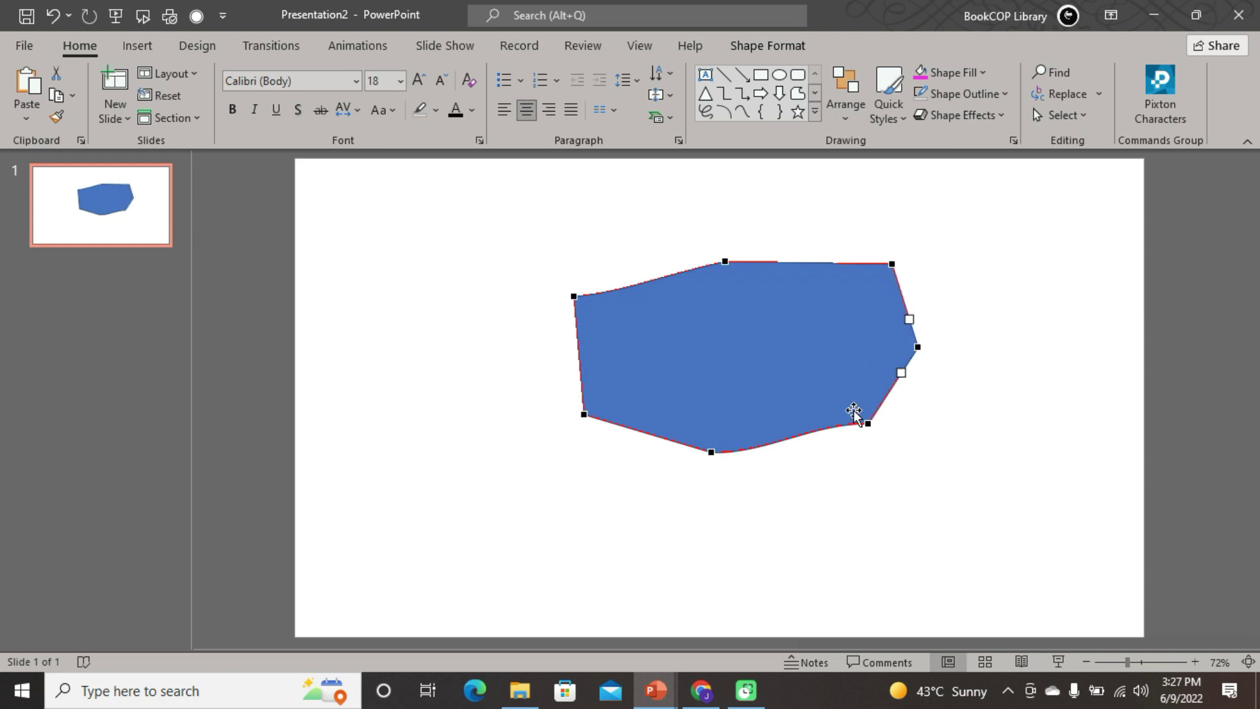
# - Delete the shape's lower-right vertex
pyautogui.rightClick(889, 393)
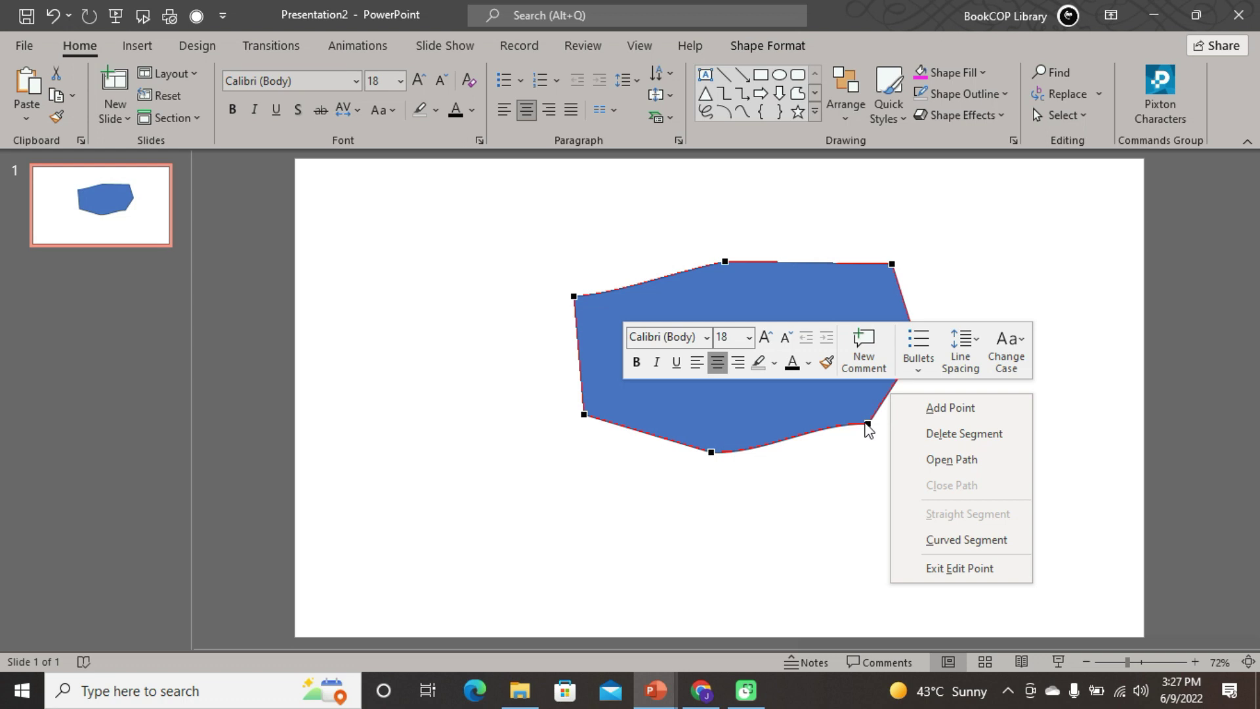
pyautogui.click(871, 408)
pyautogui.rightClick(870, 423)
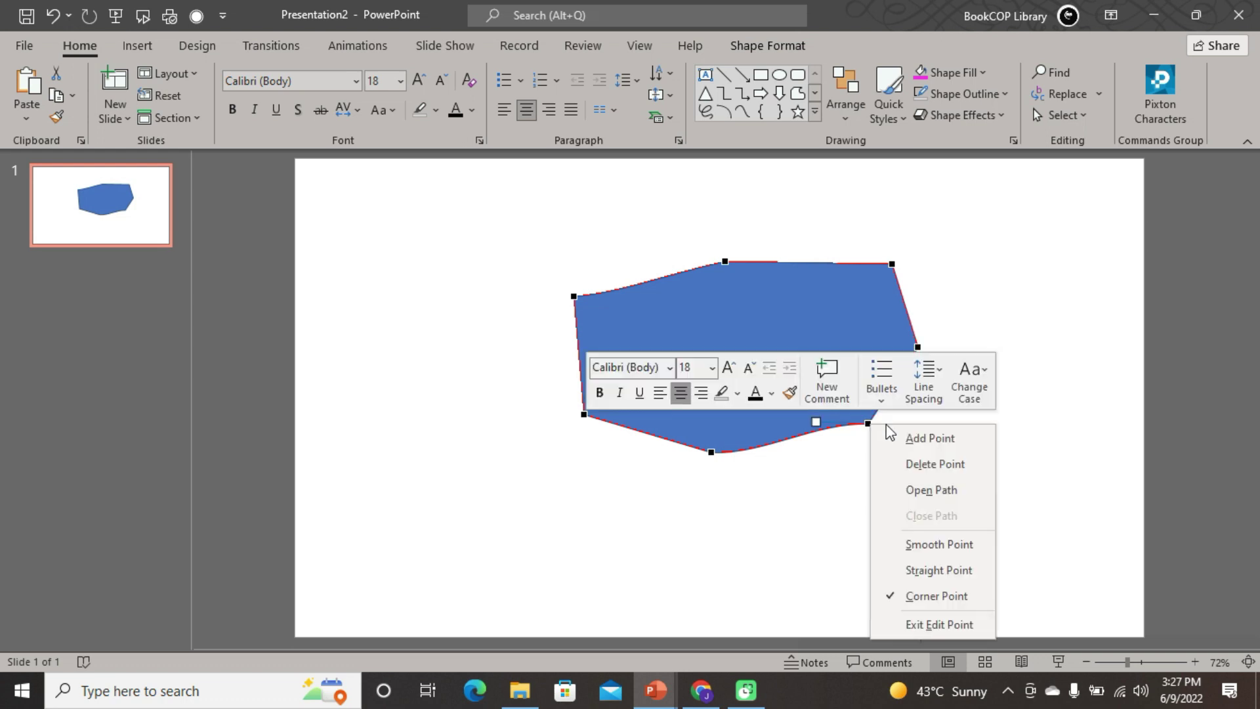
pyautogui.click(939, 478)
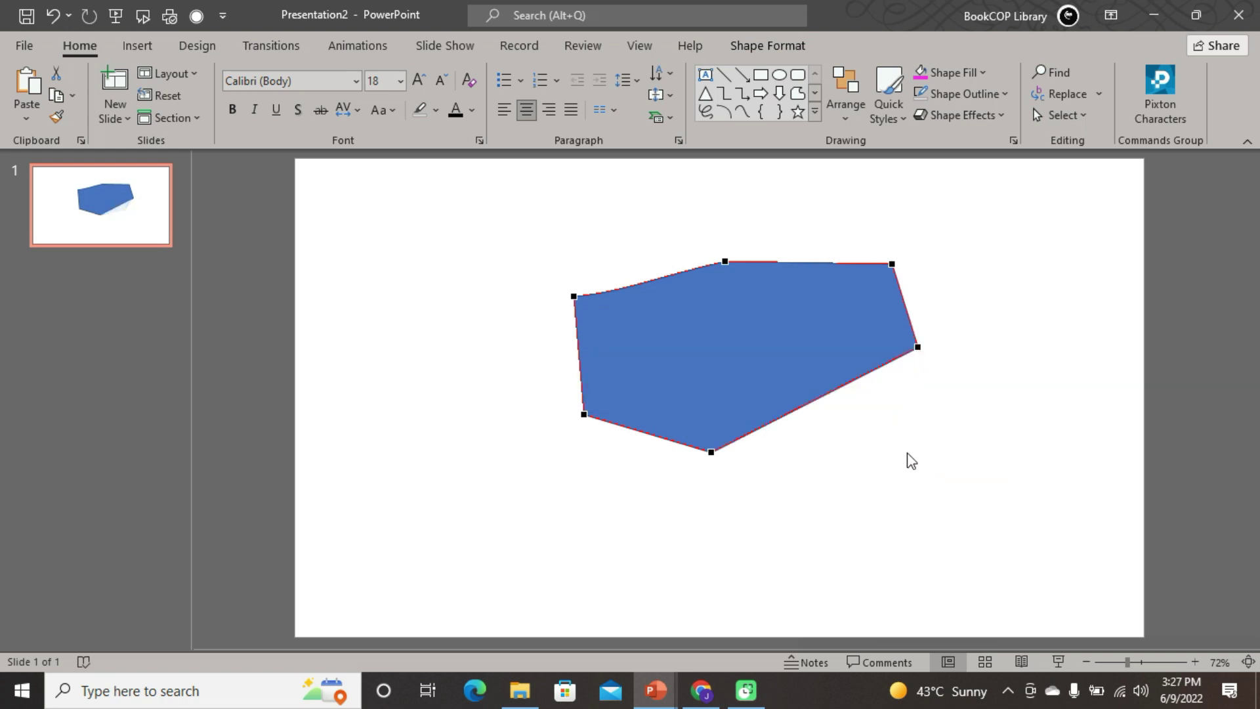
# - Open the shape's path at the bottom vertex
pyautogui.click(711, 452)
pyautogui.rightClick(711, 453)
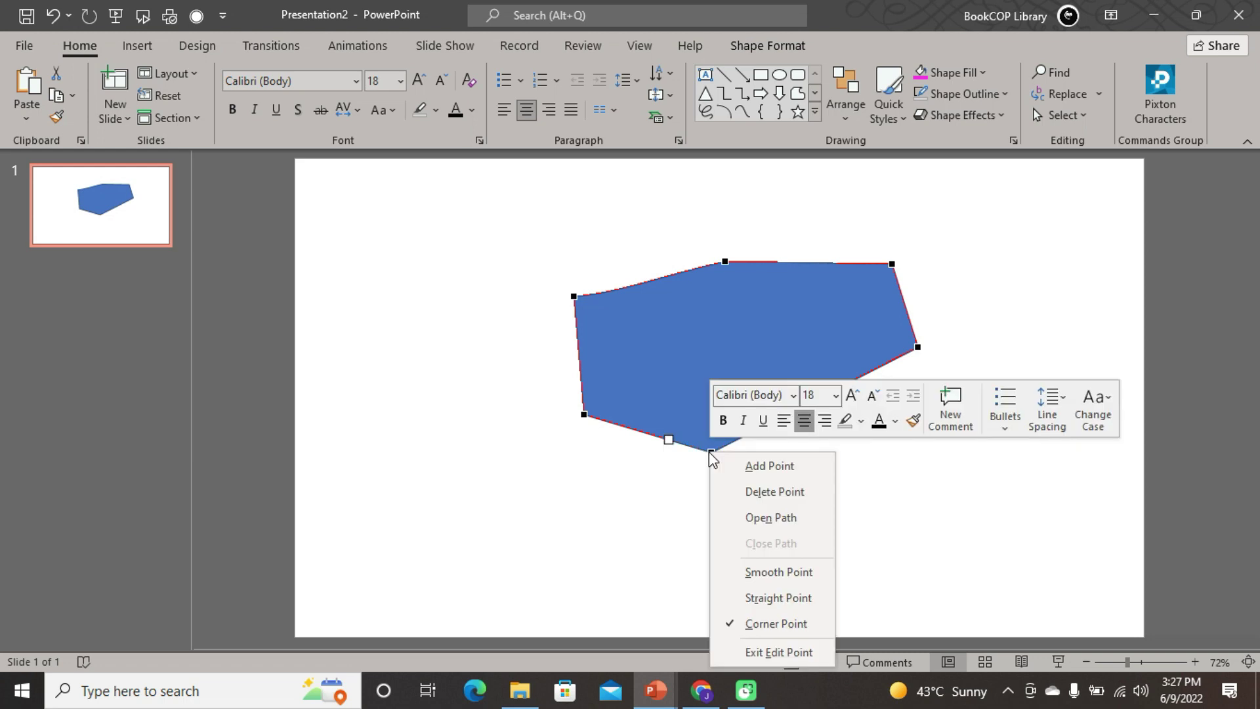
pyautogui.click(772, 520)
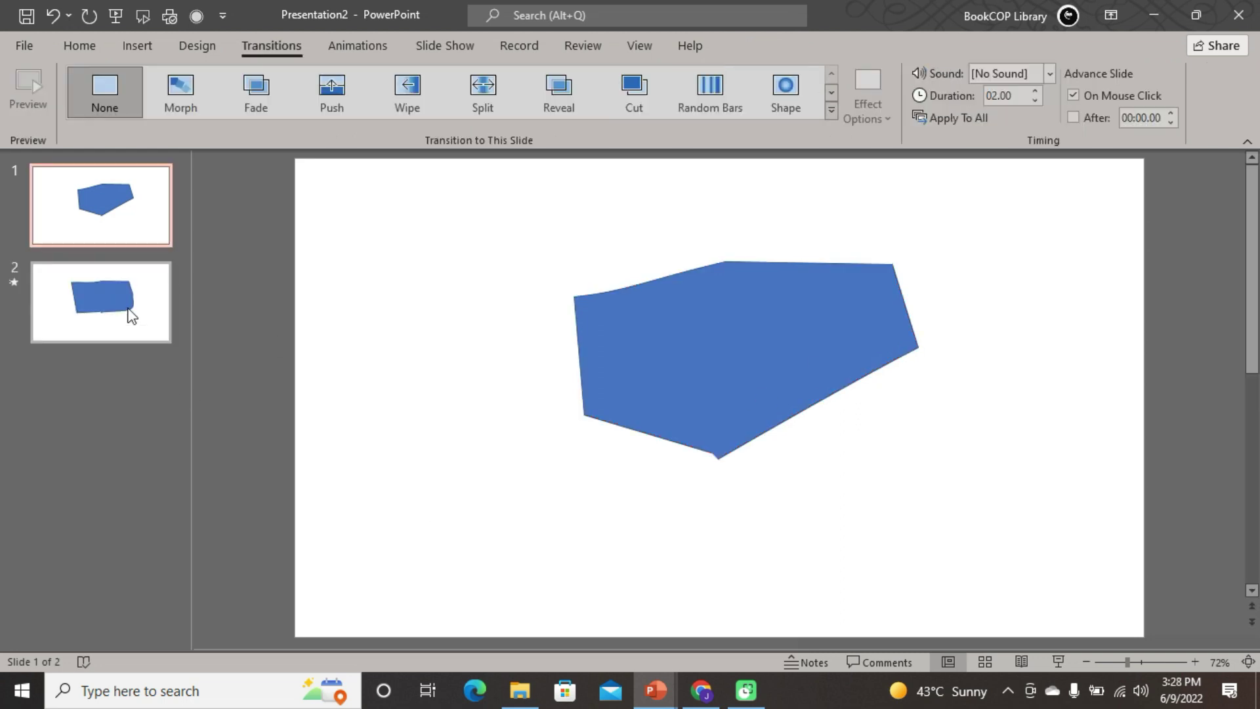
# - Give slide 2 the Morph transition and preview the shape morphing
pyautogui.click(131, 316)
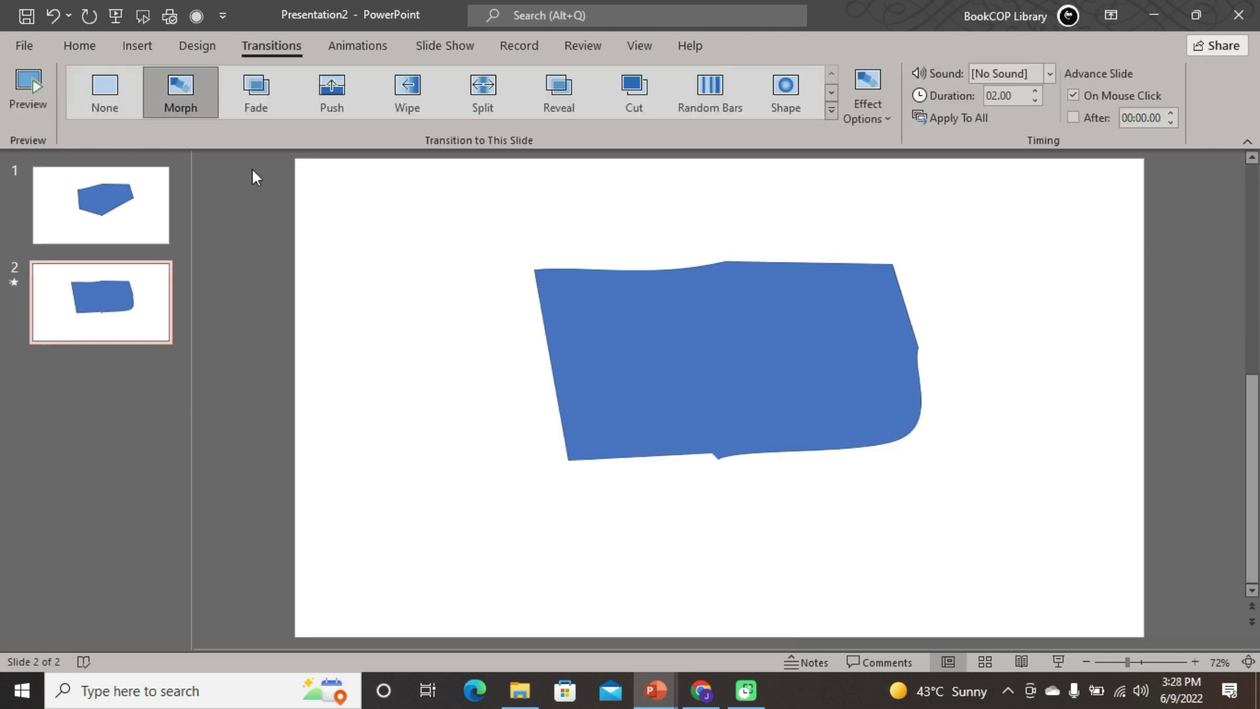
pyautogui.click(20, 107)
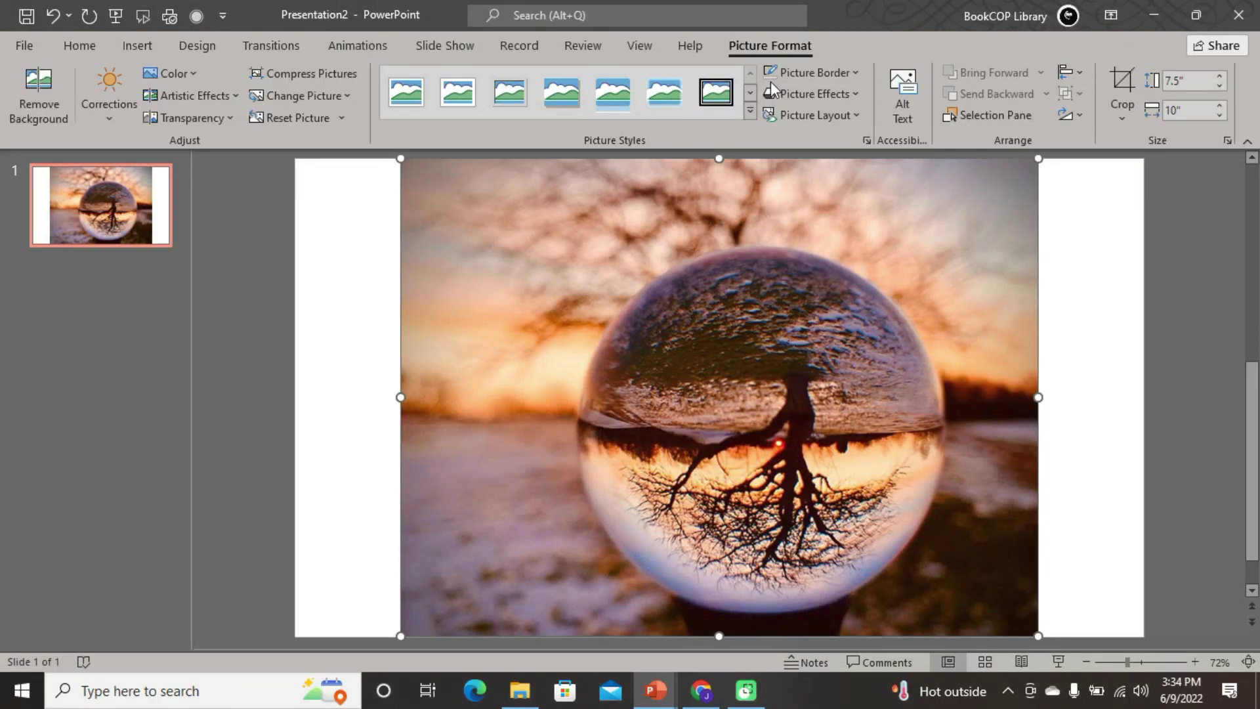
# - Remove the photo's background, marking the crystal ball's right, upper, lower and left edges to keep
pyautogui.click(36, 117)
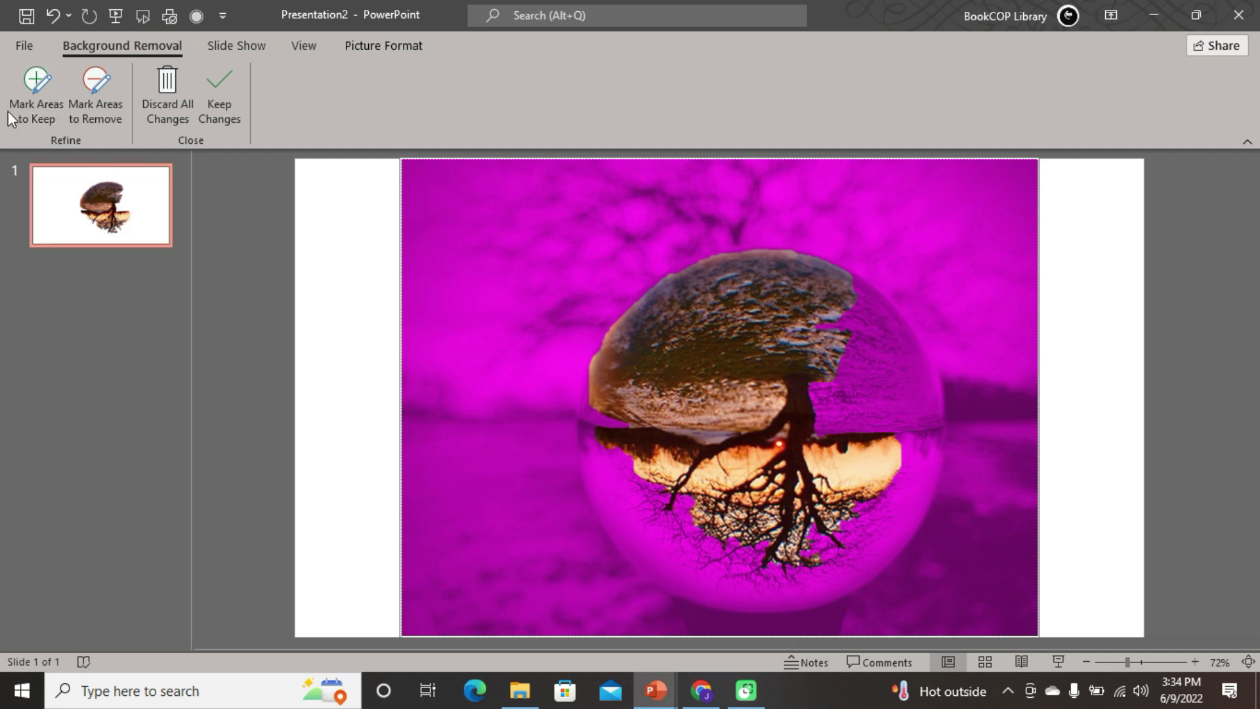
pyautogui.click(36, 120)
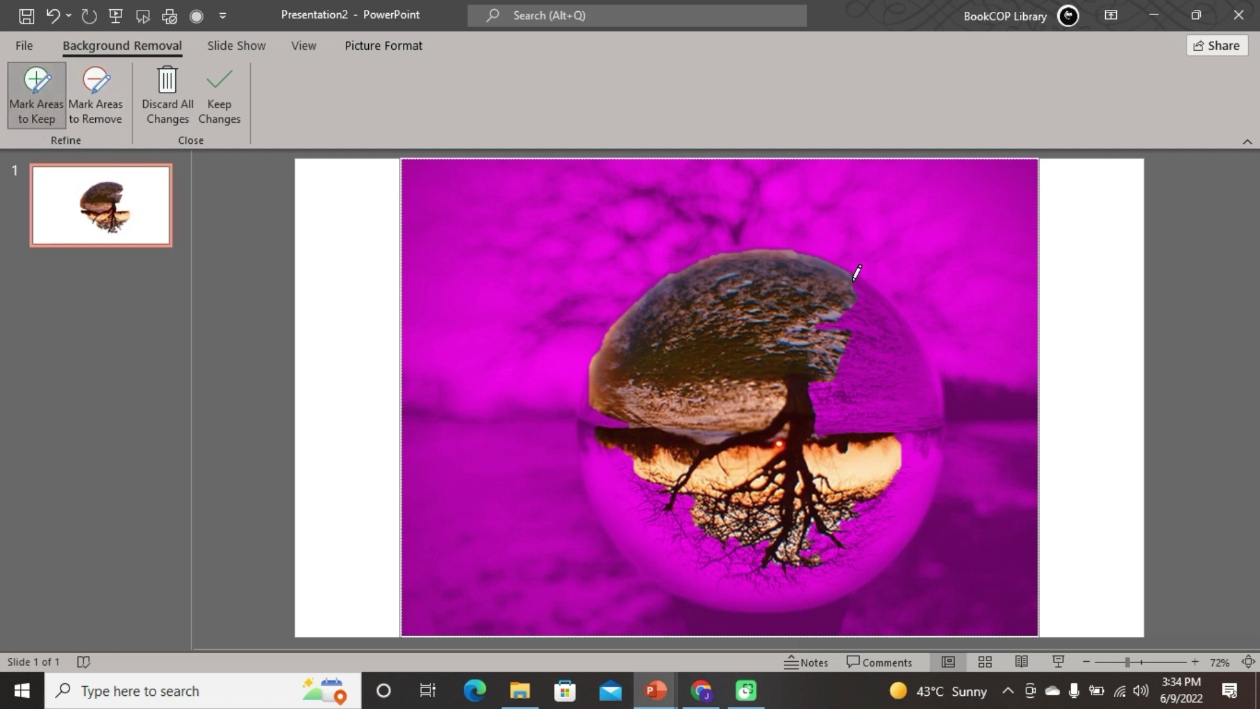
pyautogui.moveTo(823, 320); pyautogui.dragTo(812, 400)
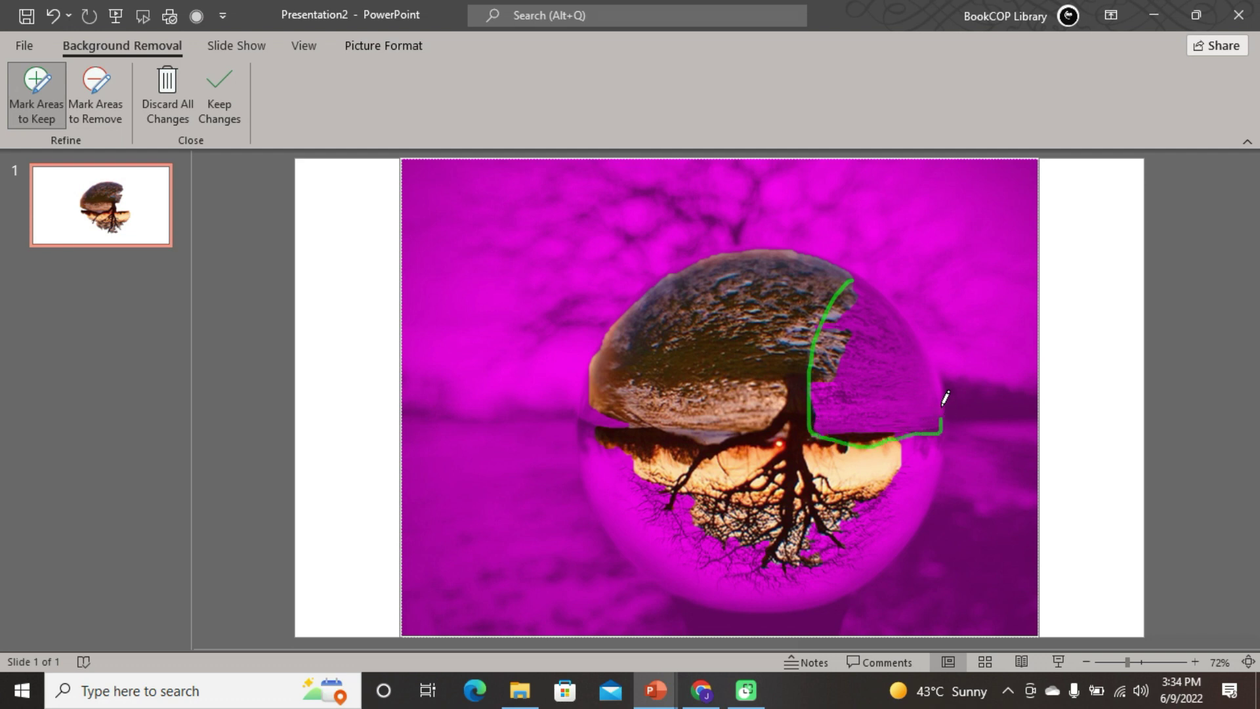
pyautogui.moveTo(921, 328)
pyautogui.mouseDown()
pyautogui.moveTo(878, 273)
pyautogui.moveTo(854, 268)
pyautogui.mouseUp()
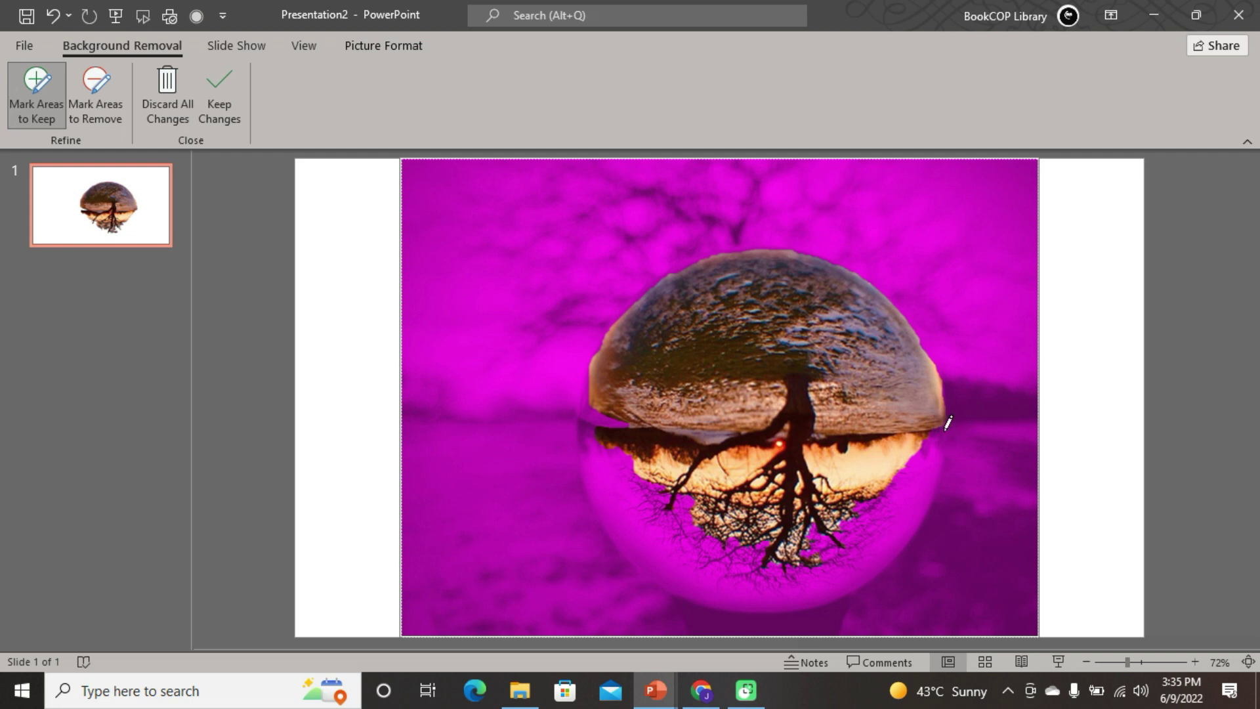
pyautogui.moveTo(879, 575)
pyautogui.mouseDown()
pyautogui.moveTo(793, 600)
pyautogui.moveTo(663, 567)
pyautogui.mouseUp()
pyautogui.moveTo(623, 514)
pyautogui.mouseDown()
pyautogui.moveTo(589, 420)
pyautogui.moveTo(942, 425)
pyautogui.mouseUp()
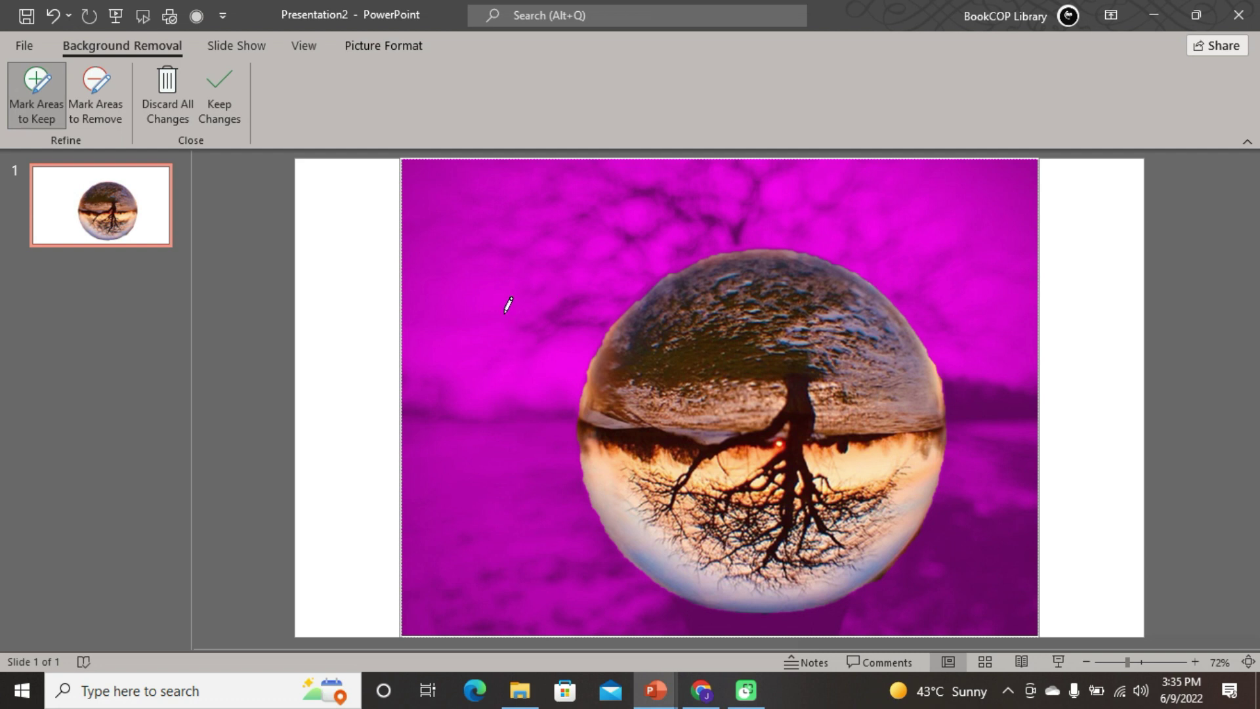
# - Keep the background removal, rotate the crystal ball so the tree is upright, and centre it on the slide
pyautogui.click(219, 104)
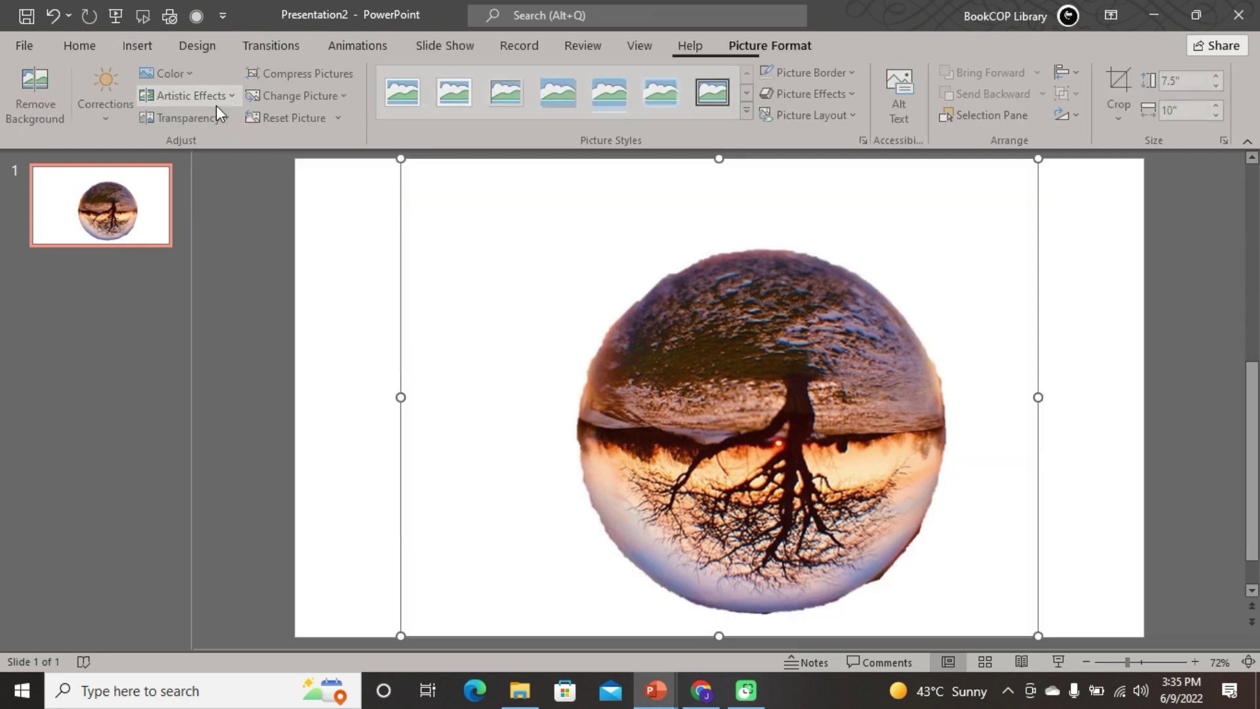
pyautogui.moveTo(748, 441)
pyautogui.mouseDown()
pyautogui.moveTo(674, 384)
pyautogui.moveTo(749, 474)
pyautogui.mouseUp()
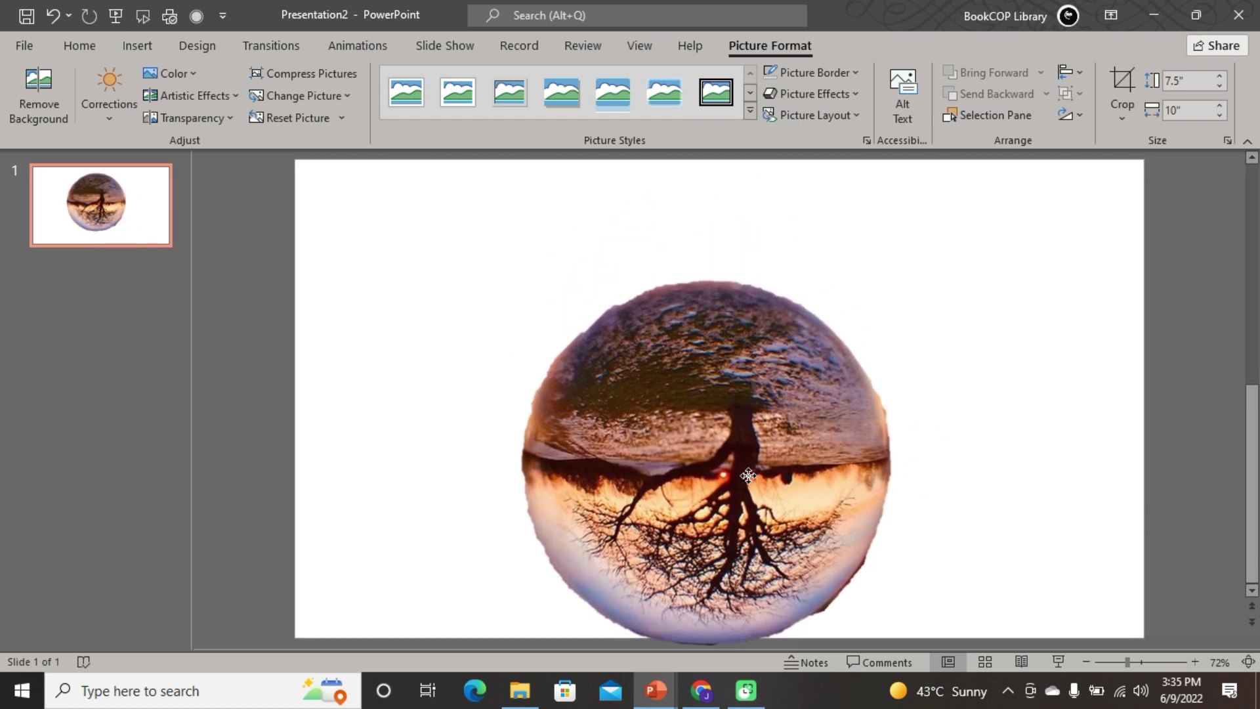
pyautogui.moveTo(663, 158); pyautogui.dragTo(618, 566)
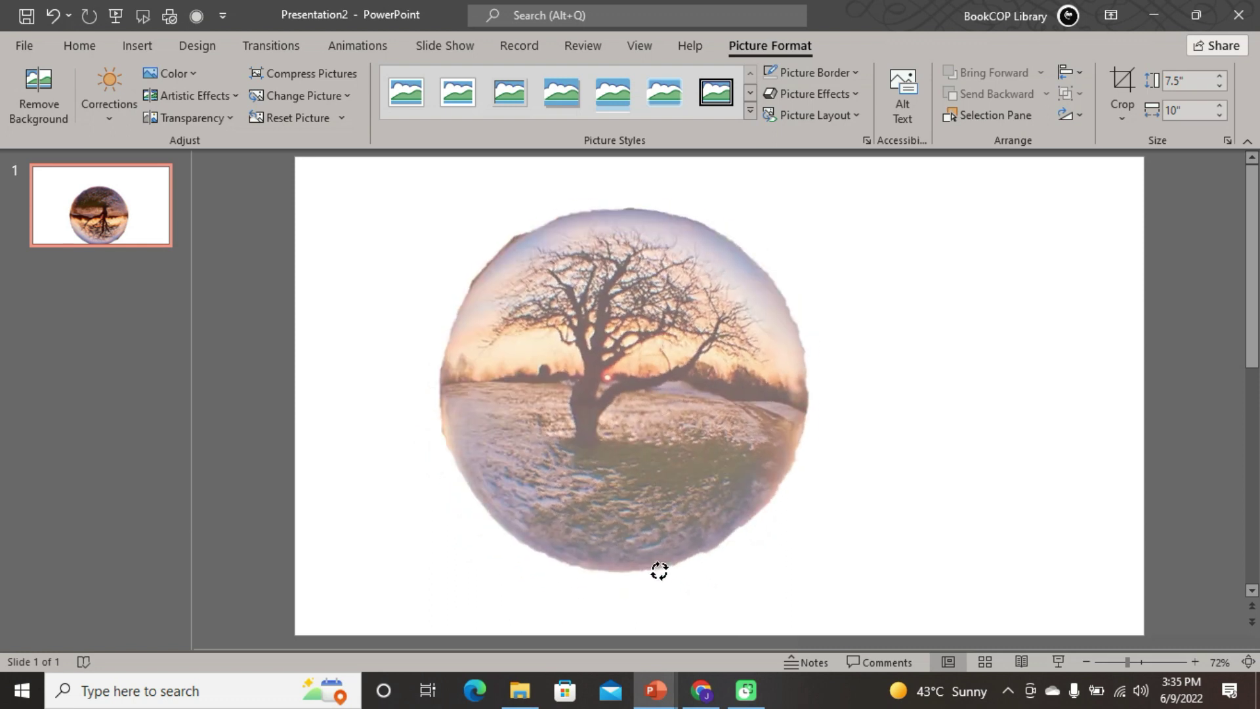
pyautogui.moveTo(617, 566); pyautogui.dragTo(647, 574)
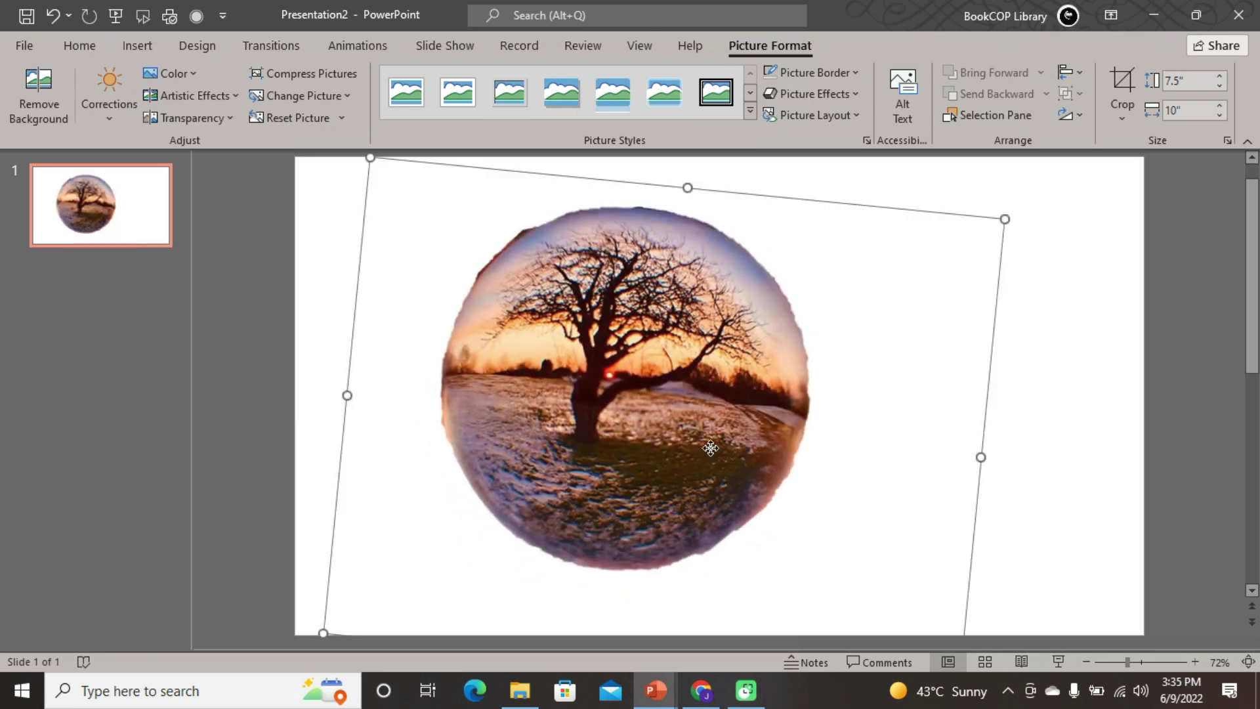
pyautogui.moveTo(717, 471); pyautogui.dragTo(785, 470)
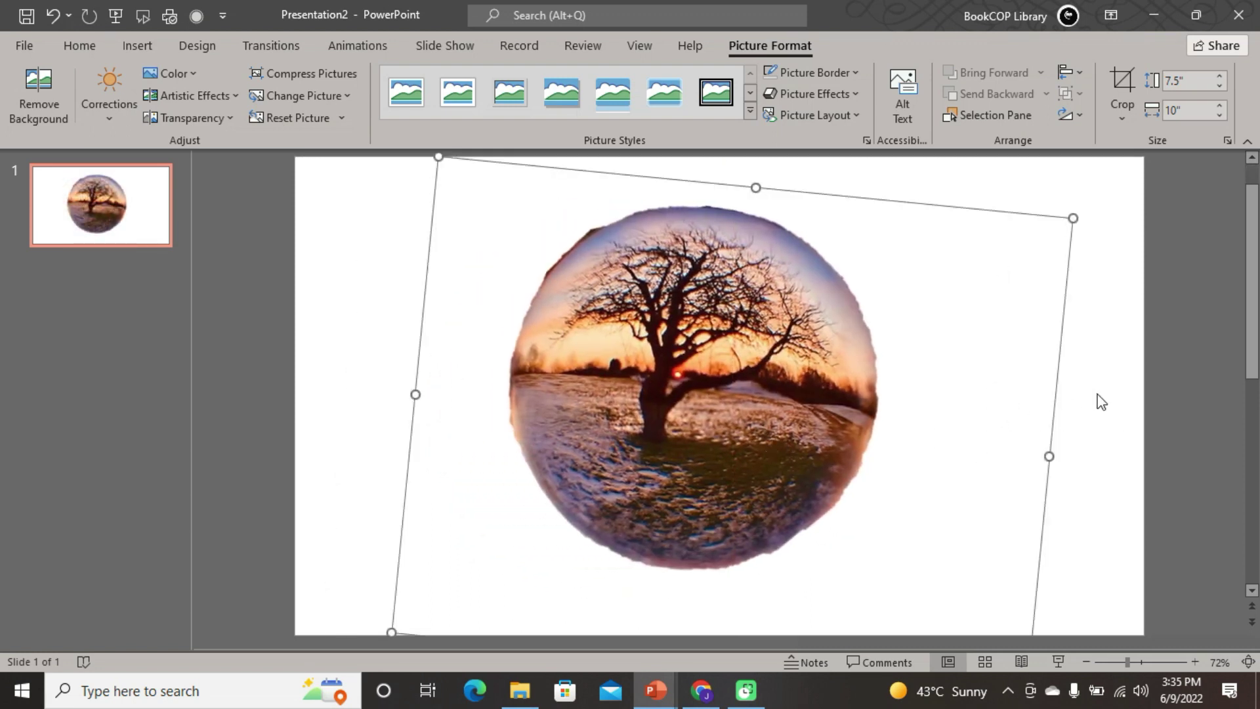
pyautogui.click(1103, 401)
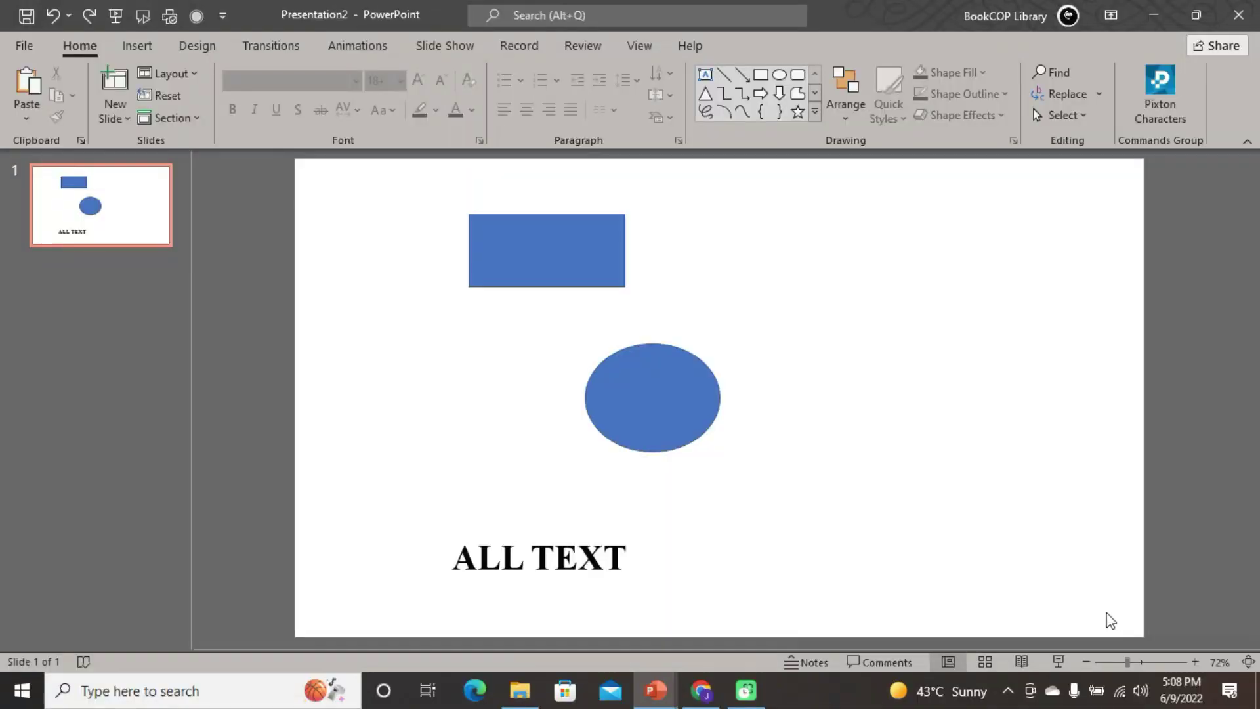
# - Select the rectangle, ellipse and ALL TEXT box and align them by their right edges
pyautogui.moveTo(326, 191); pyautogui.dragTo(824, 647)
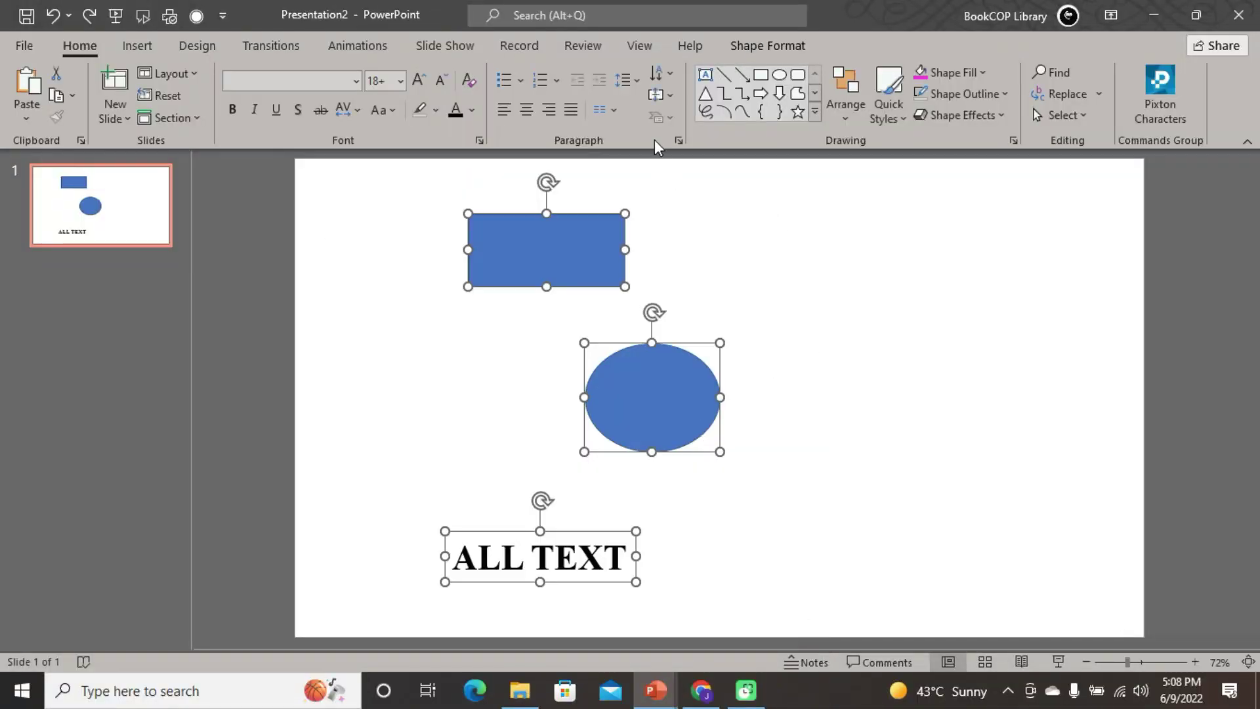
pyautogui.click(767, 46)
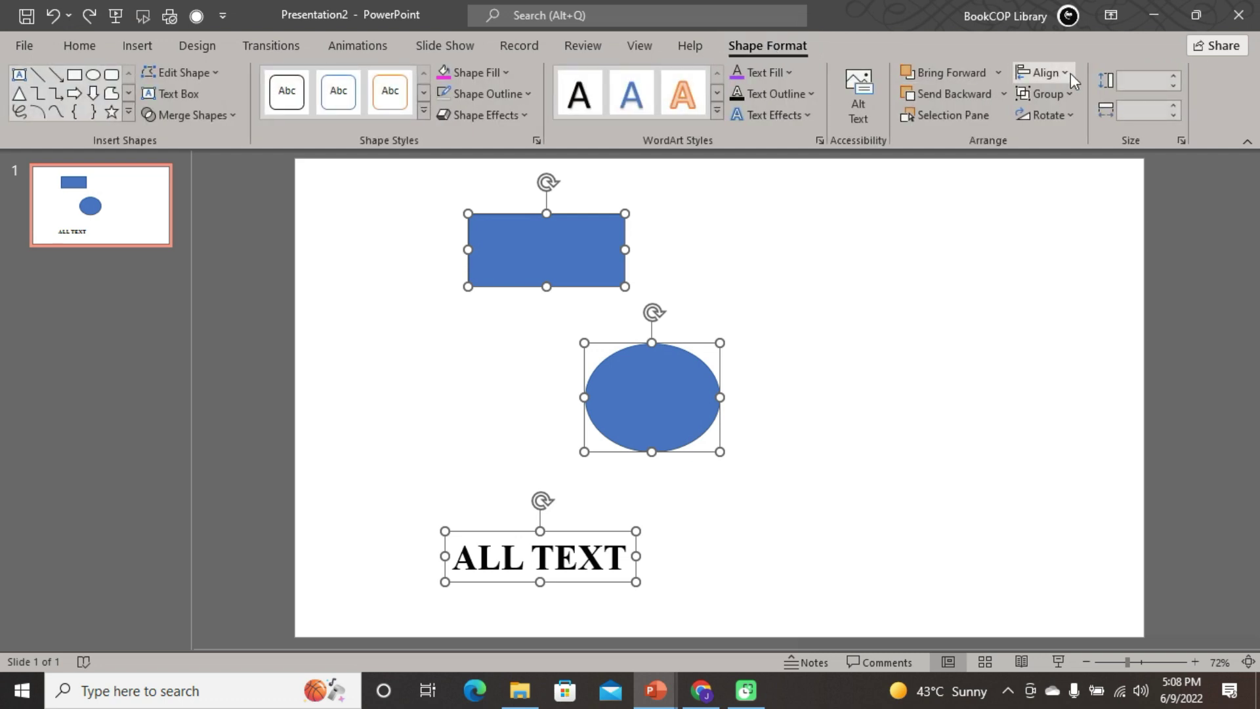
pyautogui.click(1070, 73)
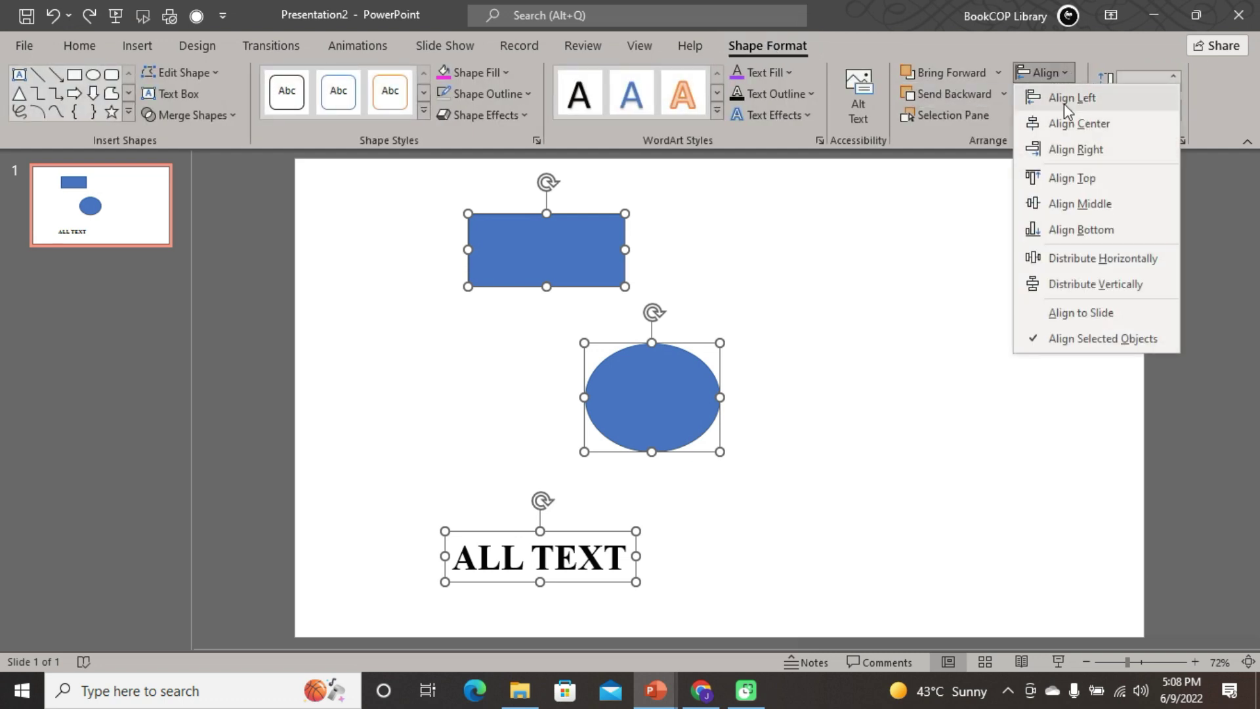
pyautogui.click(1065, 104)
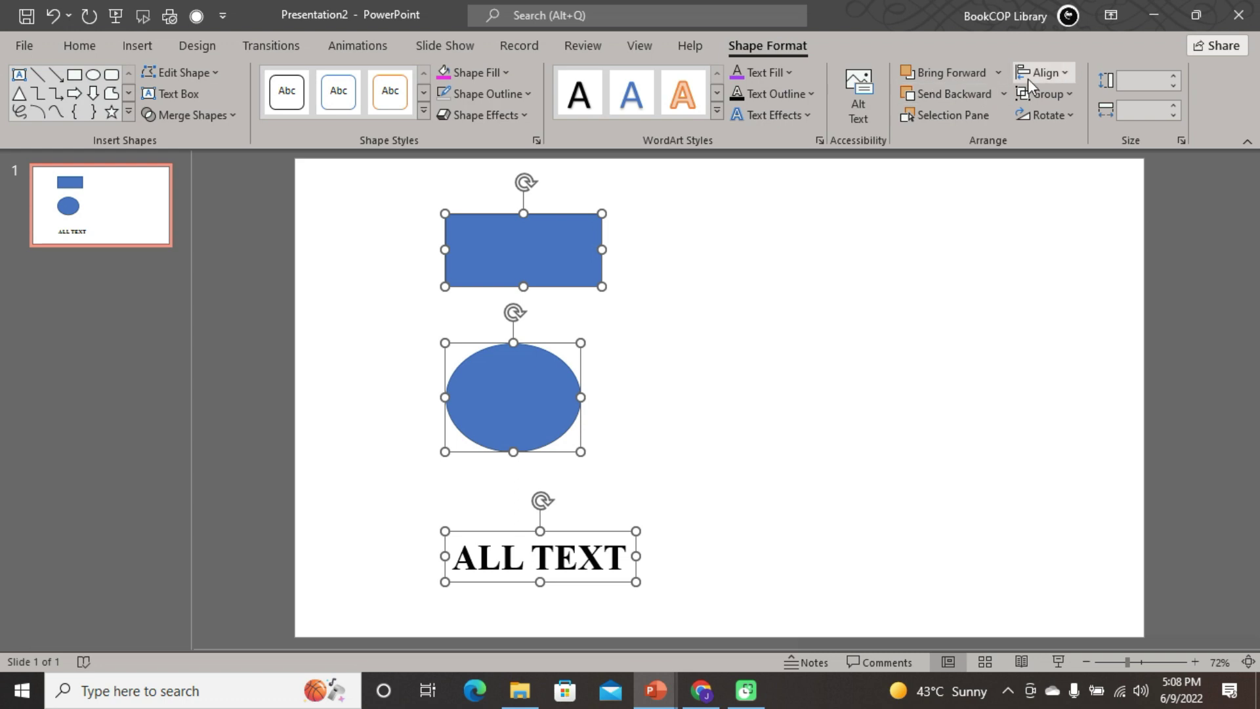
pyautogui.click(1065, 72)
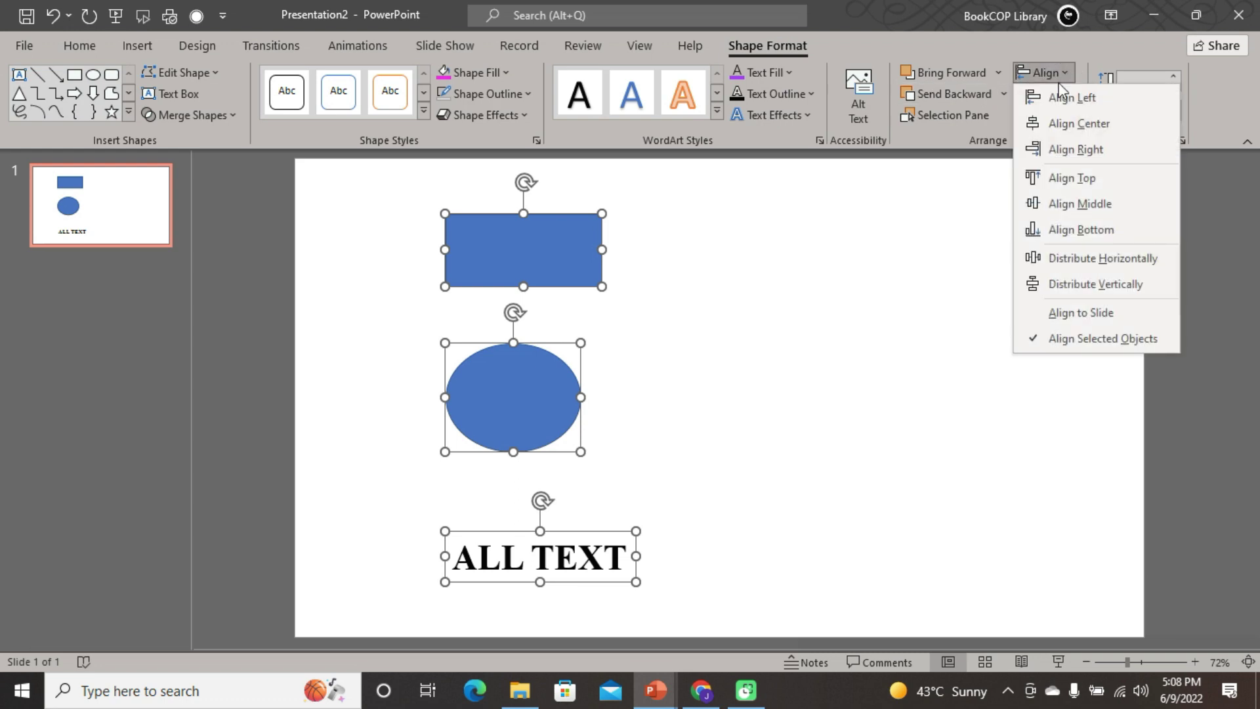
pyautogui.click(1059, 124)
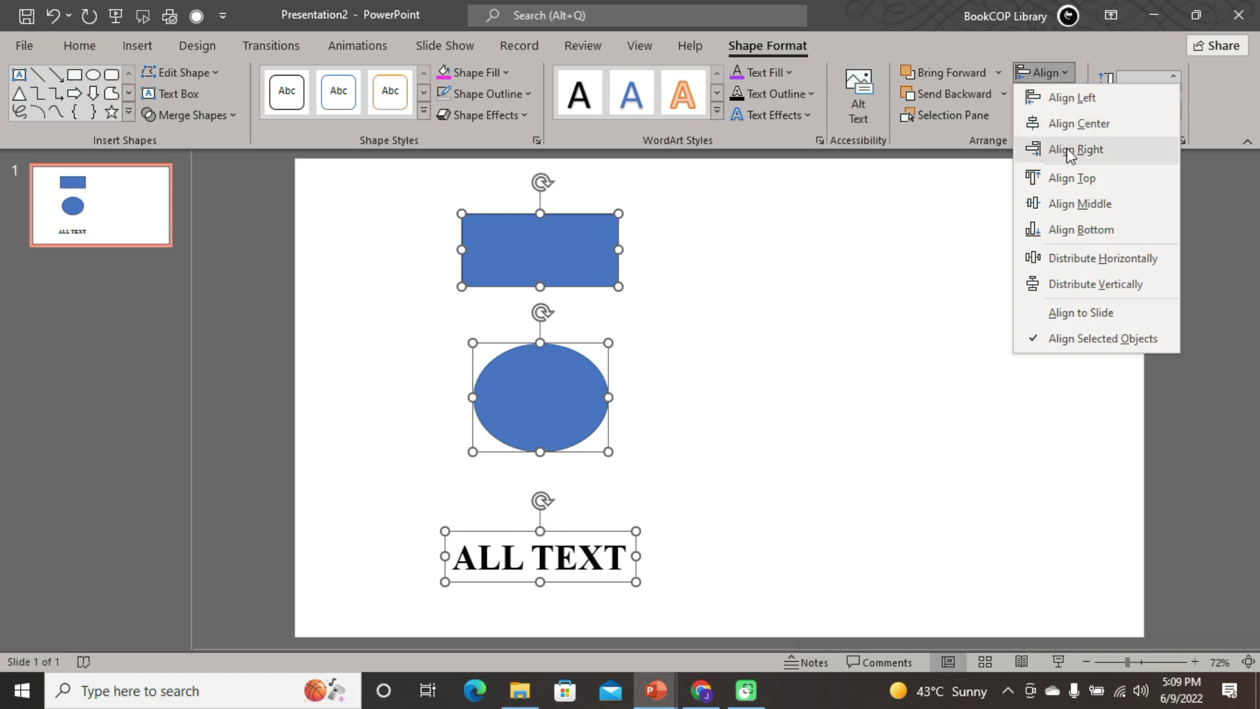
pyautogui.click(1070, 151)
# - Distribute the three shapes evenly, first vertically and then horizontally
pyautogui.click(1069, 70)
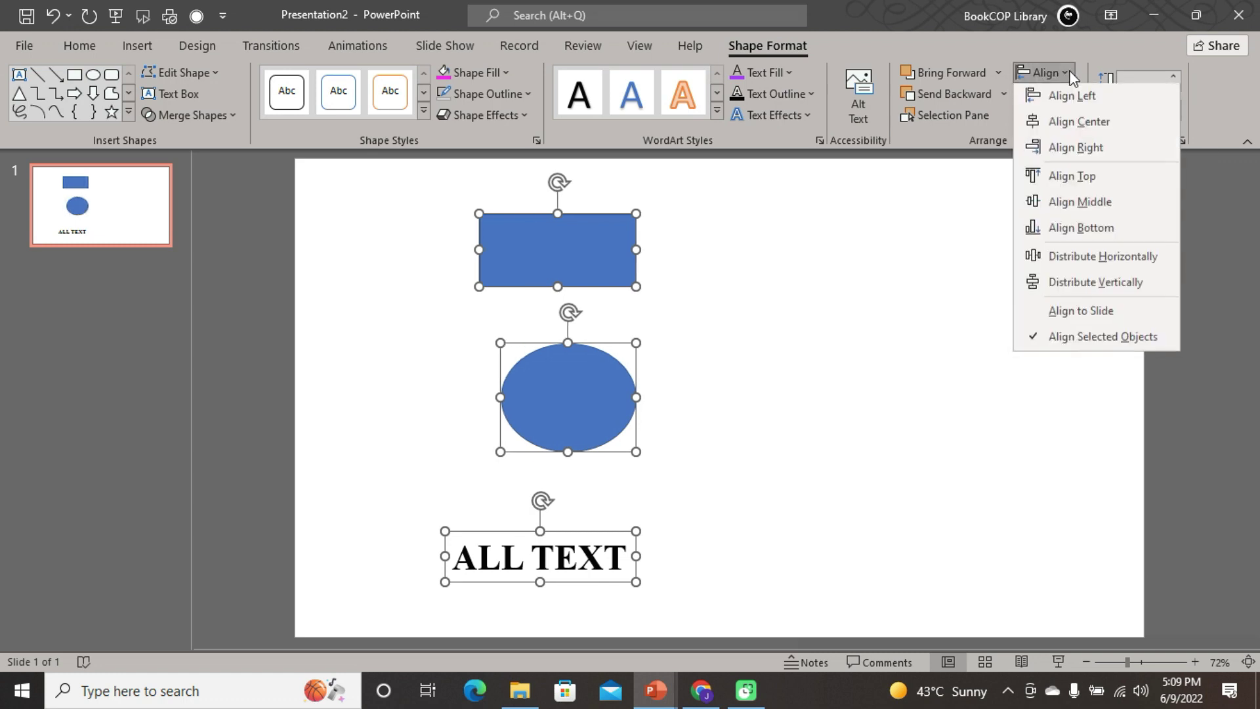
pyautogui.click(1101, 287)
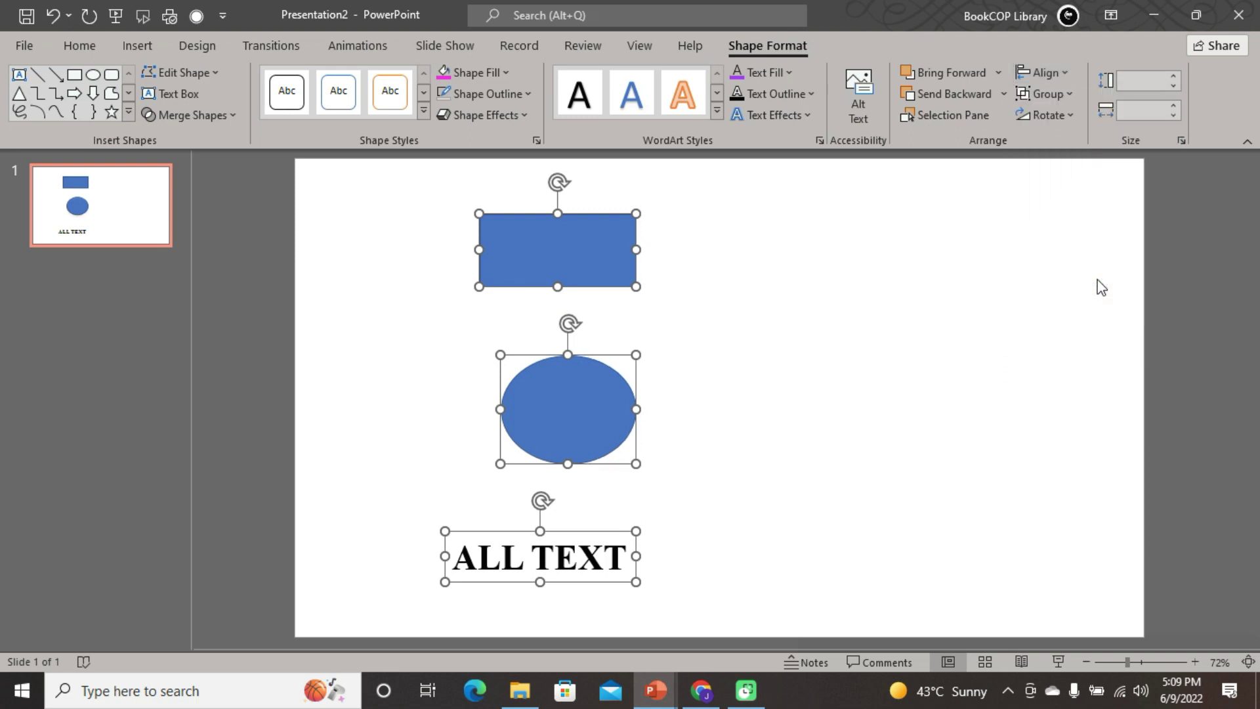
pyautogui.click(1066, 72)
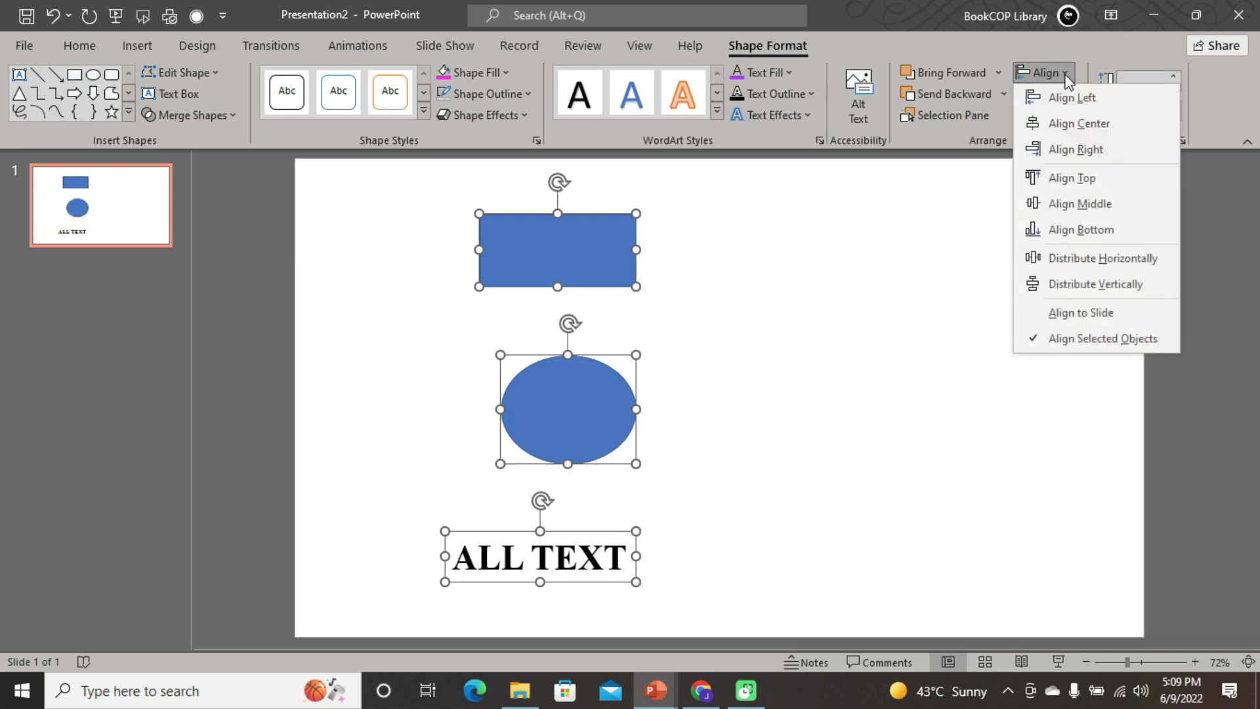
pyautogui.click(1075, 263)
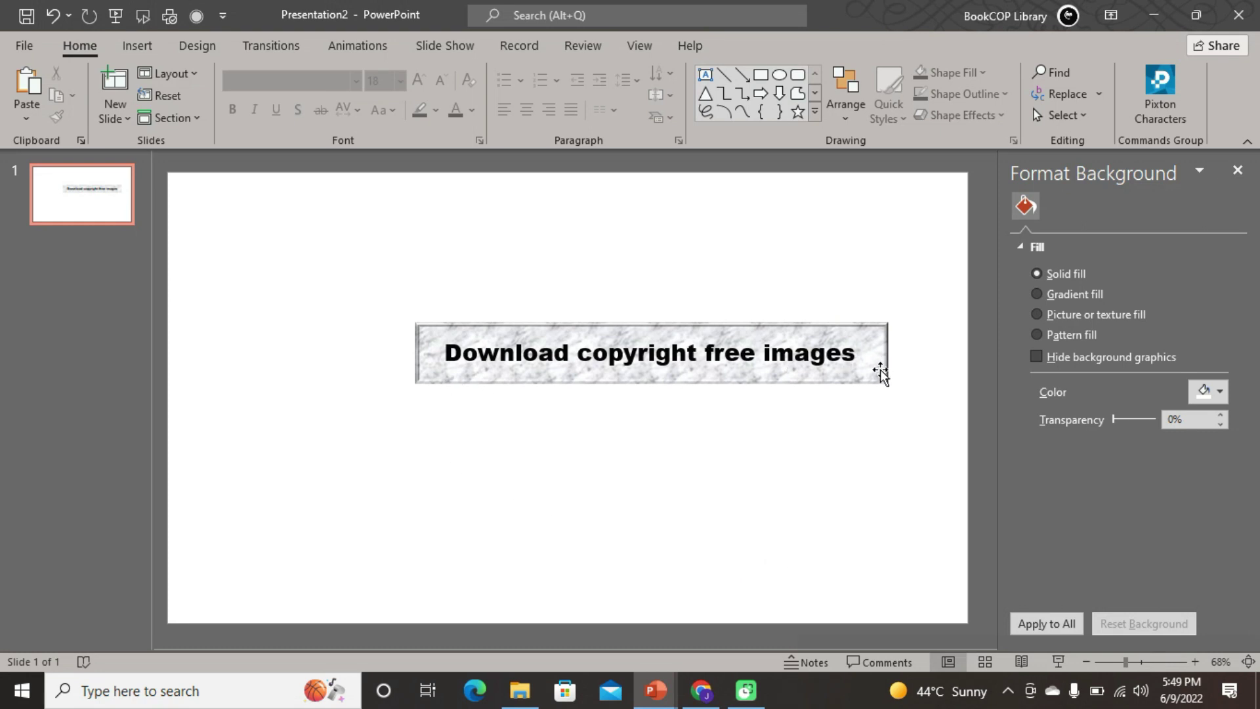
# - Delete the text box and insert the stock photo of two eagles
pyautogui.press('Delete')
pyautogui.click(136, 44)
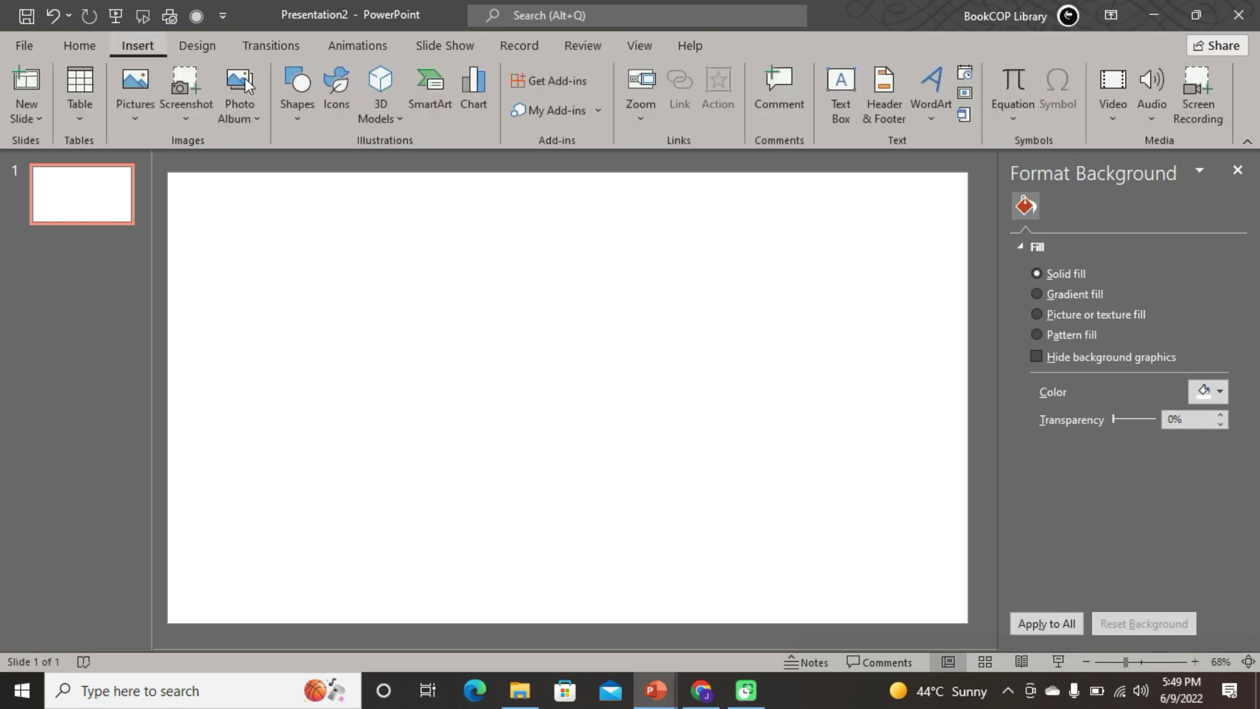
pyautogui.click(338, 116)
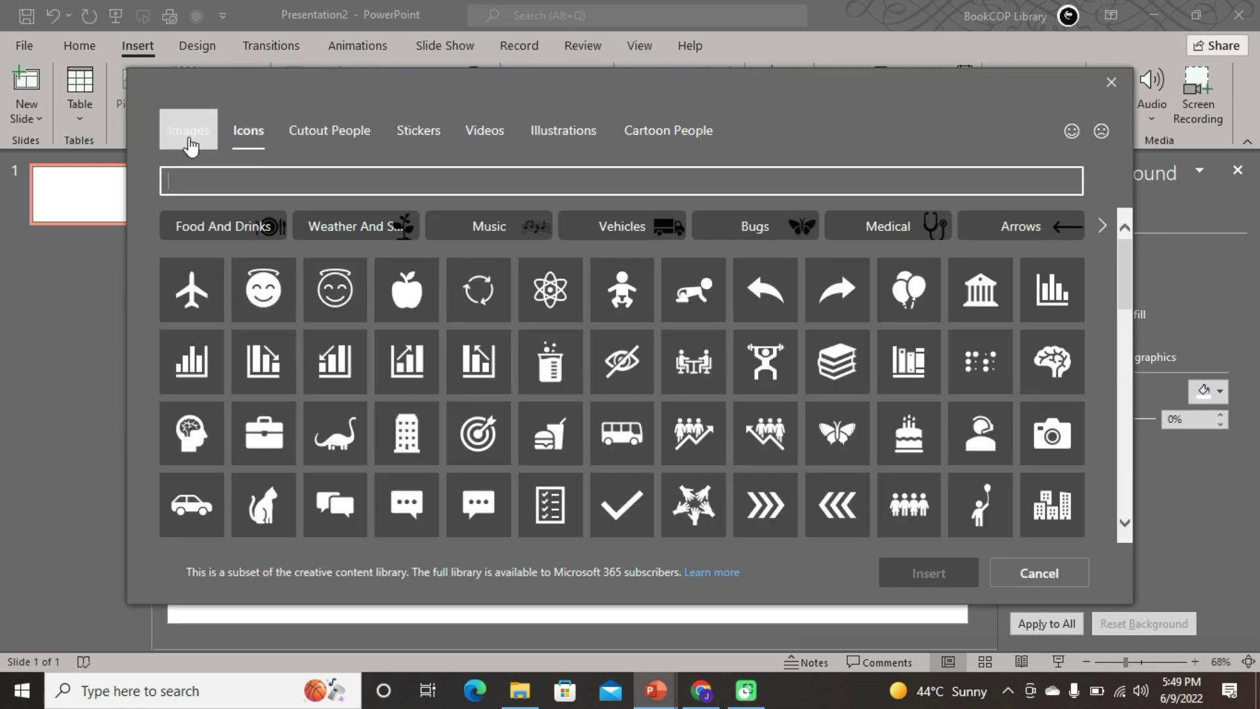
pyautogui.click(190, 145)
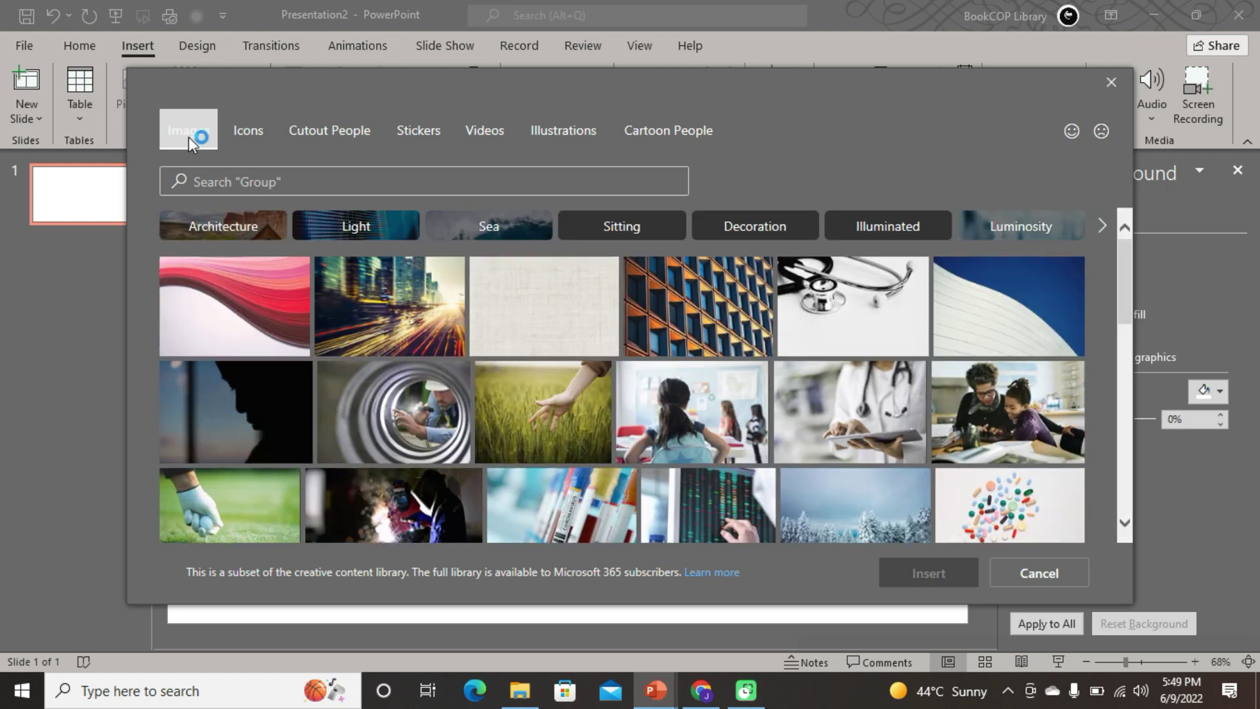
pyautogui.scroll(-2, 576, 446)
pyautogui.scroll(-1, 578, 441)
pyautogui.scroll(-2, 581, 436)
pyautogui.scroll(-1, 584, 432)
pyautogui.scroll(-1, 581, 430)
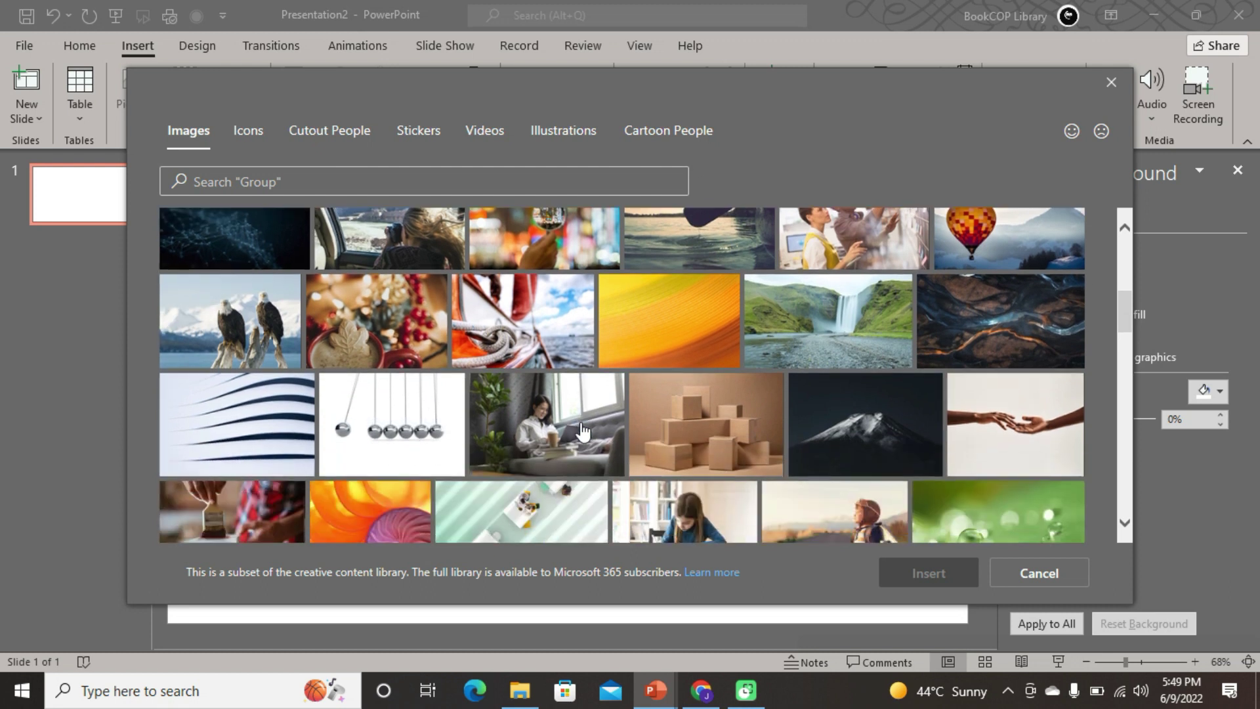
pyautogui.scroll(-1, 564, 410)
pyautogui.scroll(1, 518, 371)
pyautogui.click(223, 314)
pyautogui.click(939, 575)
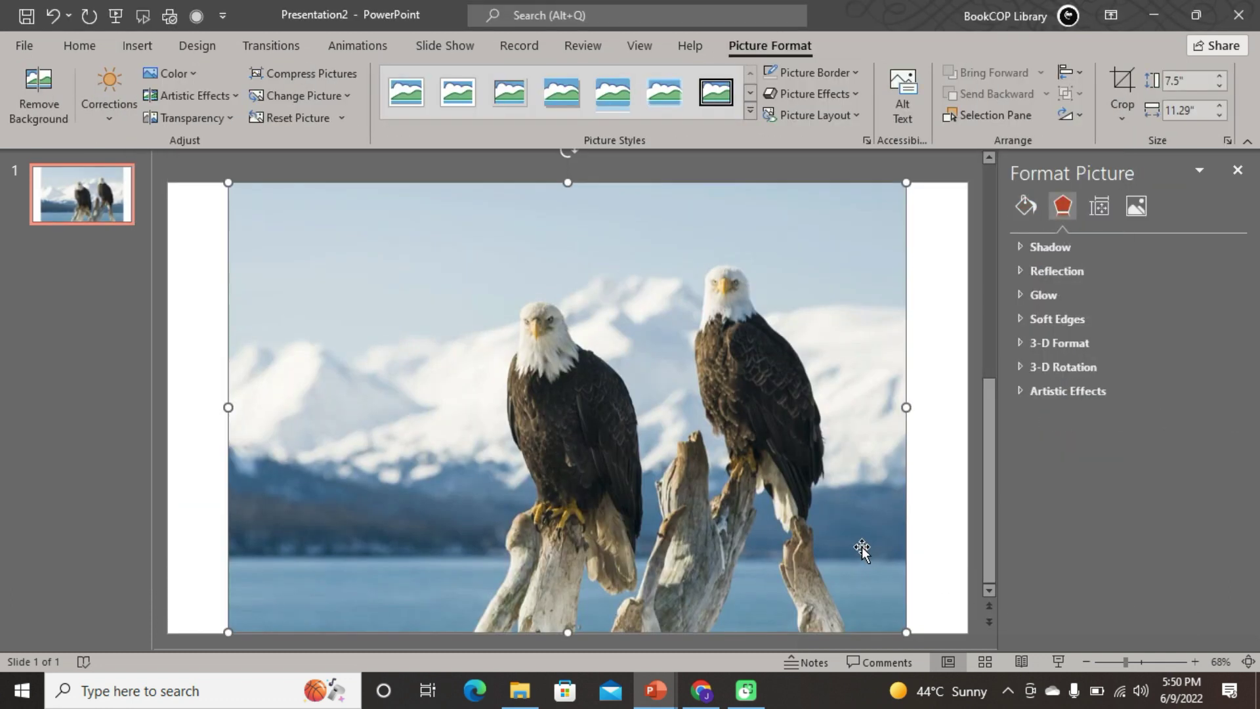
# - Stretch the eagle photo to the slide's right and left edges
pyautogui.moveTo(905, 407); pyautogui.dragTo(968, 408)
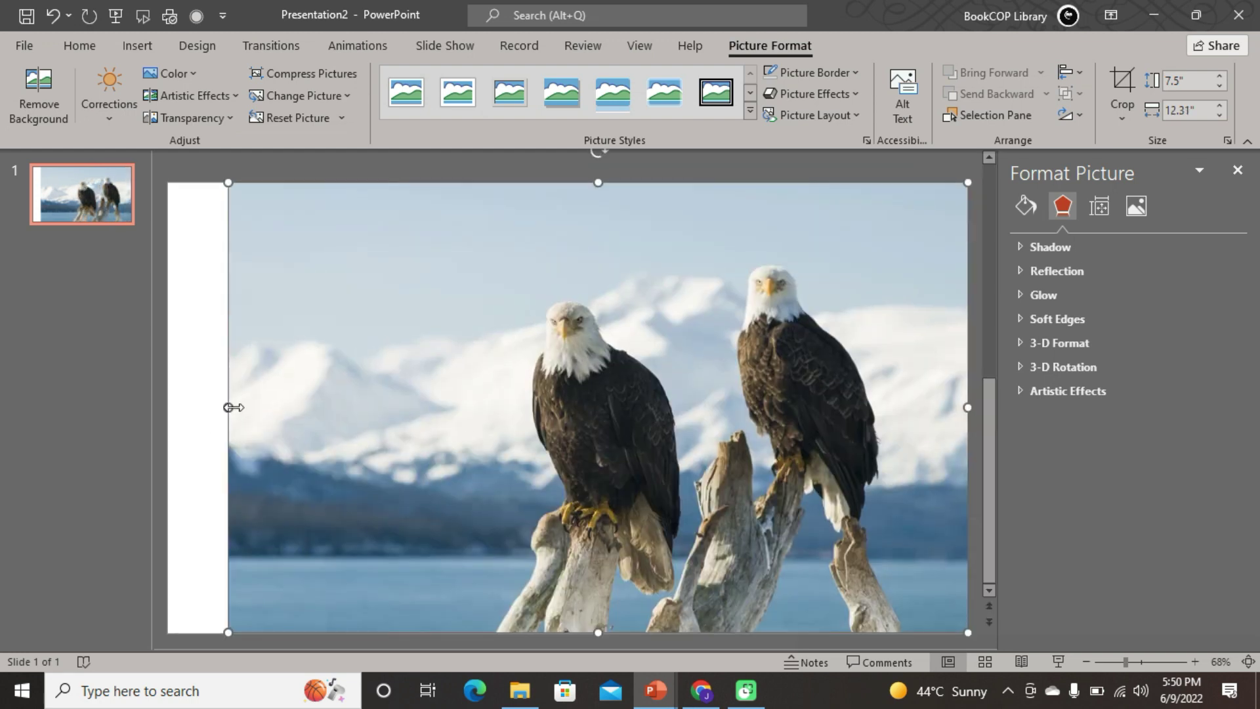
pyautogui.moveTo(228, 407); pyautogui.dragTo(168, 414)
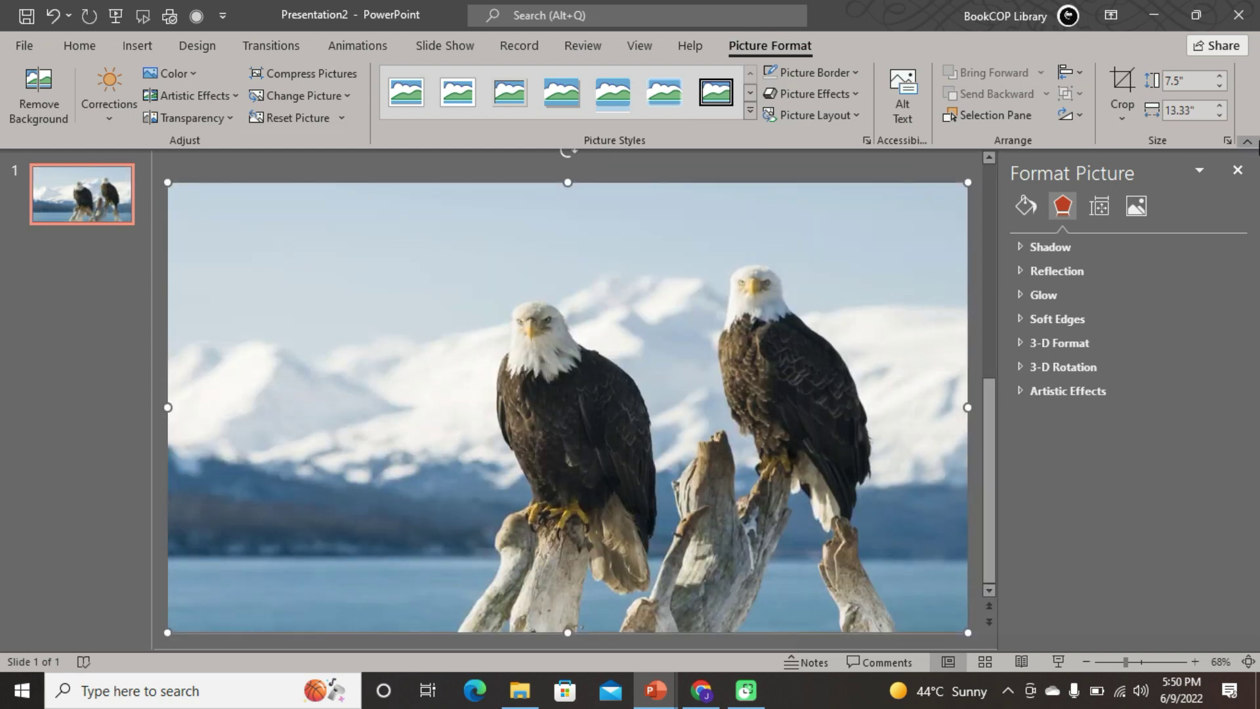
pyautogui.click(1238, 170)
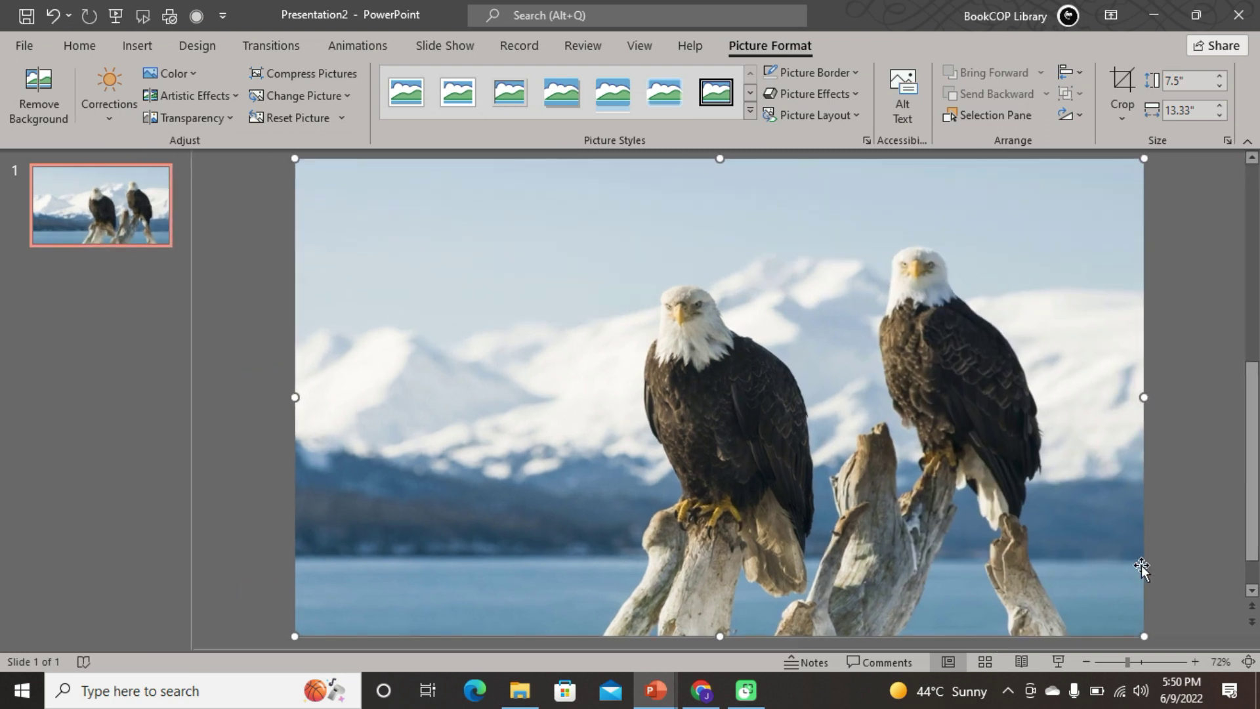
pyautogui.click(128, 49)
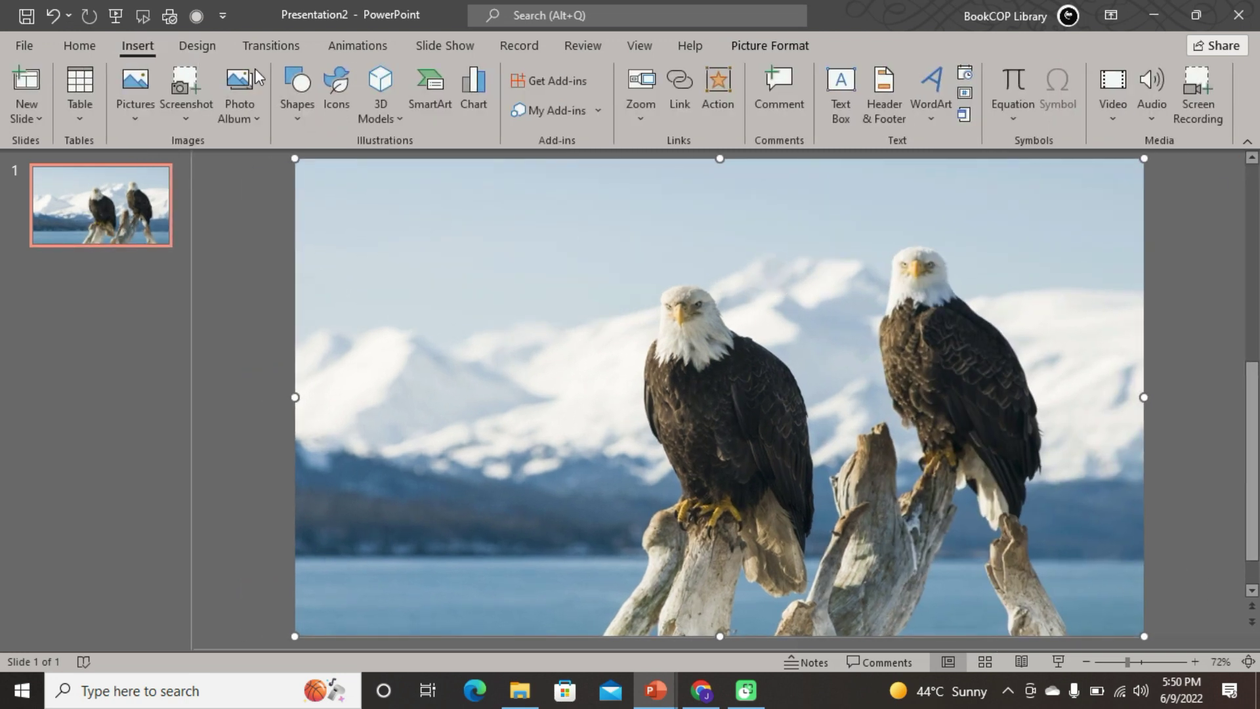
# - Insert the yellow-orange abstract stock photo over the eagles and stretch it to the left edge
pyautogui.click(332, 116)
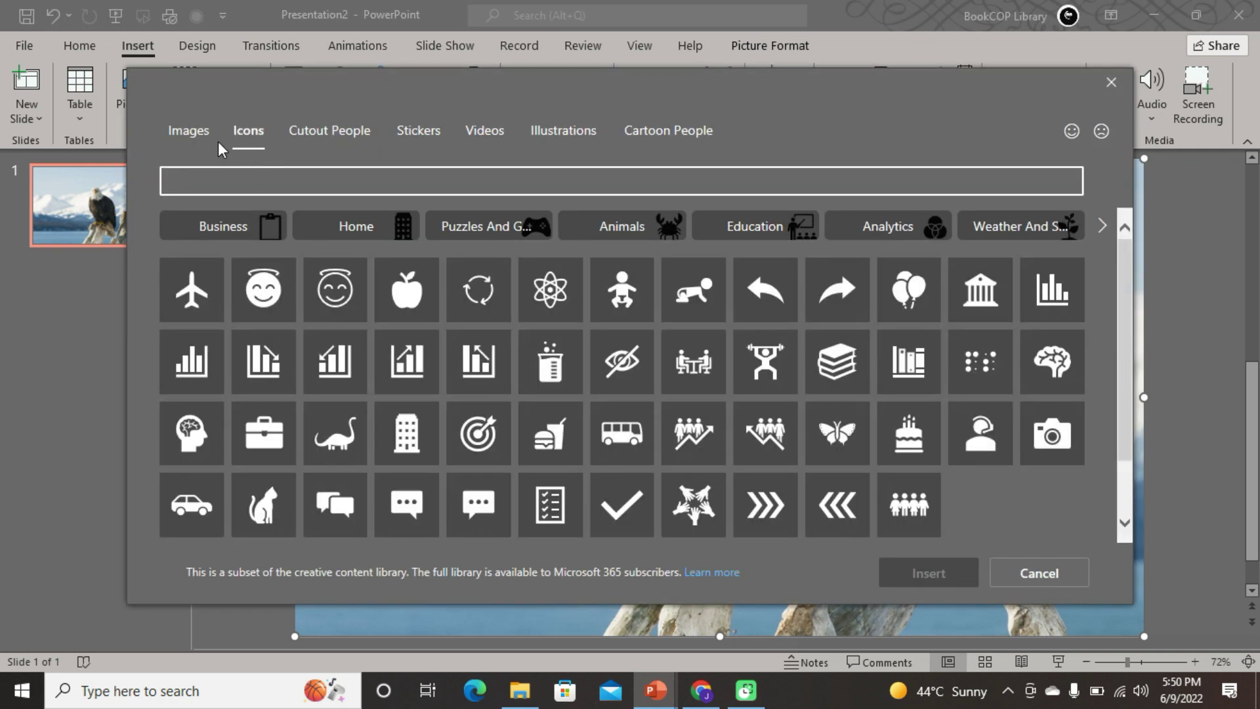
pyautogui.click(191, 137)
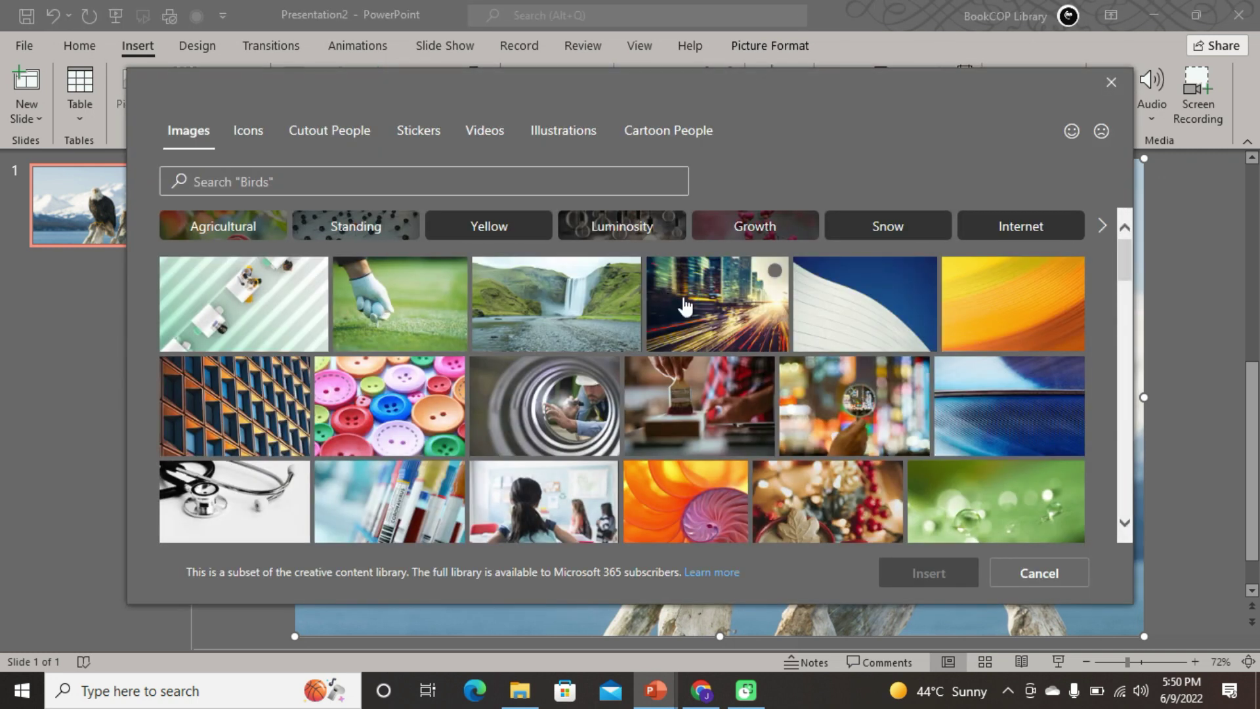
pyautogui.scroll(-3, 840, 407)
pyautogui.scroll(-2, 851, 407)
pyautogui.scroll(-1, 852, 407)
pyautogui.scroll(-1, 852, 404)
pyautogui.scroll(-1, 853, 397)
pyautogui.scroll(-1, 853, 392)
pyautogui.scroll(2, 853, 390)
pyautogui.scroll(3, 873, 381)
pyautogui.scroll(3, 919, 361)
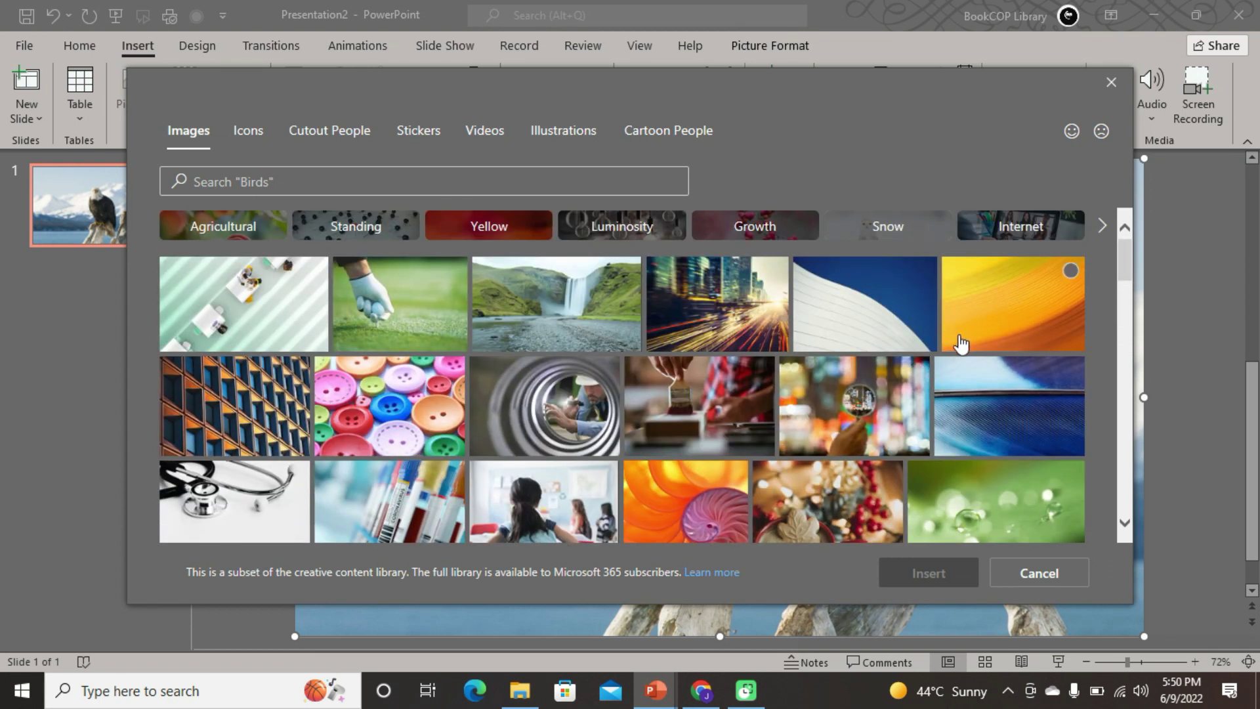
pyautogui.scroll(-3, 945, 348)
pyautogui.scroll(-2, 932, 364)
pyautogui.scroll(-2, 919, 377)
pyautogui.scroll(-2, 916, 380)
pyautogui.scroll(-2, 916, 380)
pyautogui.scroll(-2, 915, 382)
pyautogui.scroll(2, 768, 358)
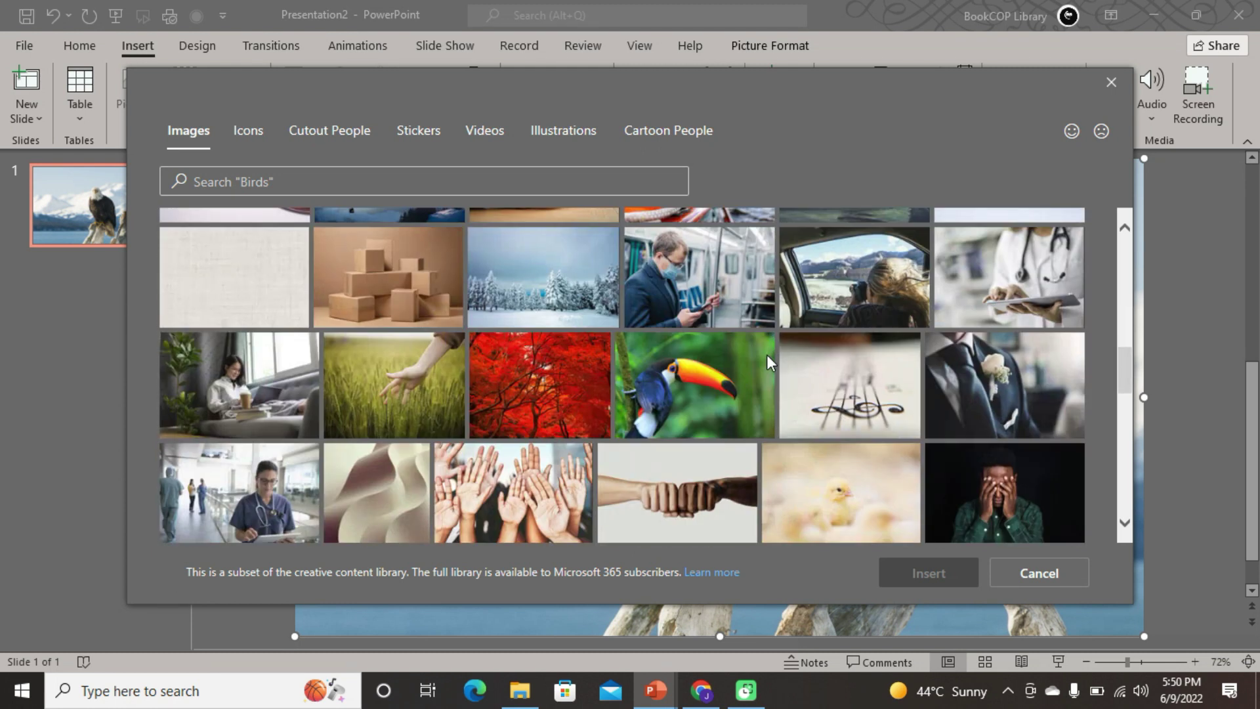
pyautogui.scroll(-2, 800, 365)
pyautogui.scroll(-1, 805, 367)
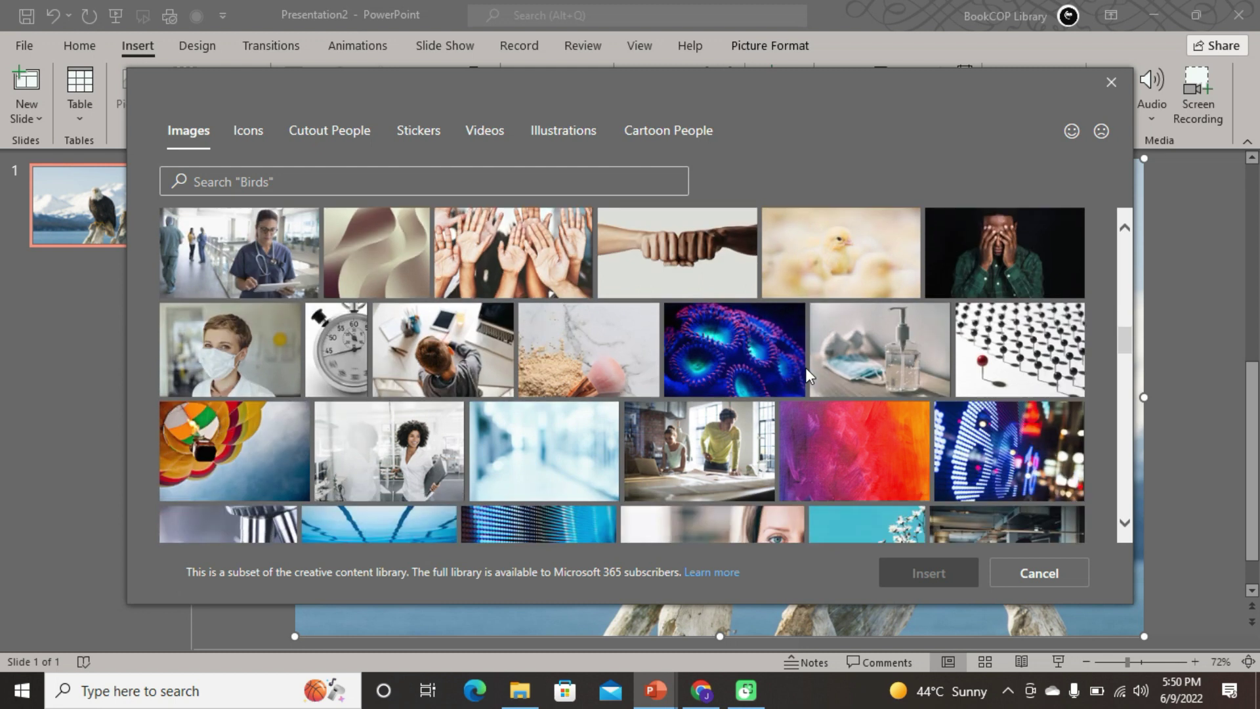
pyautogui.scroll(3, 805, 367)
pyautogui.scroll(3, 853, 344)
pyautogui.scroll(3, 906, 325)
pyautogui.scroll(3, 919, 320)
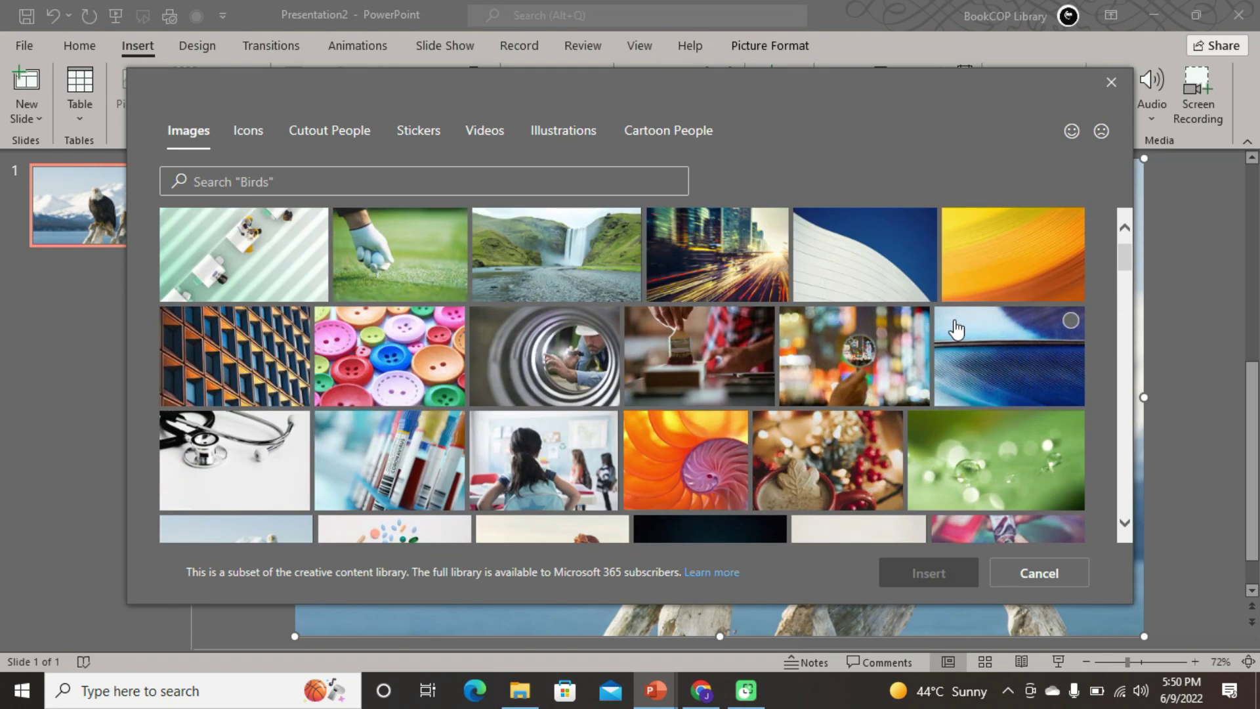
pyautogui.scroll(1, 956, 329)
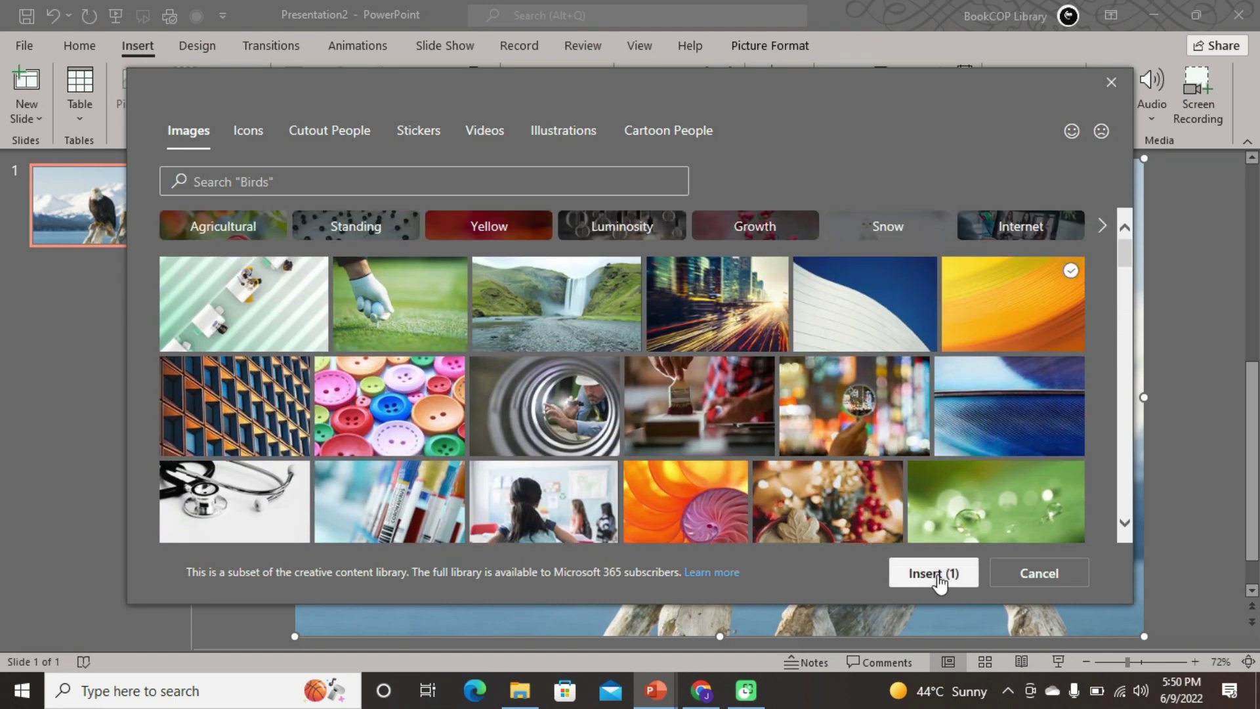
pyautogui.click(939, 574)
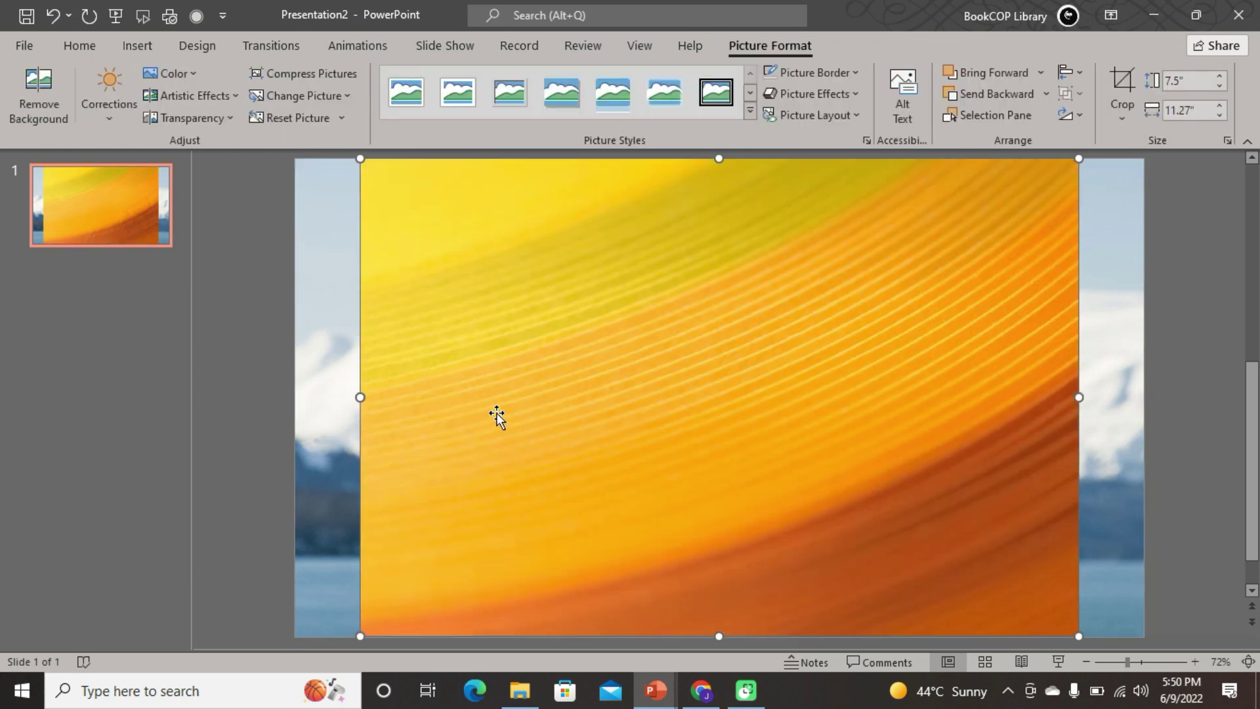
pyautogui.moveTo(360, 397); pyautogui.dragTo(295, 397)
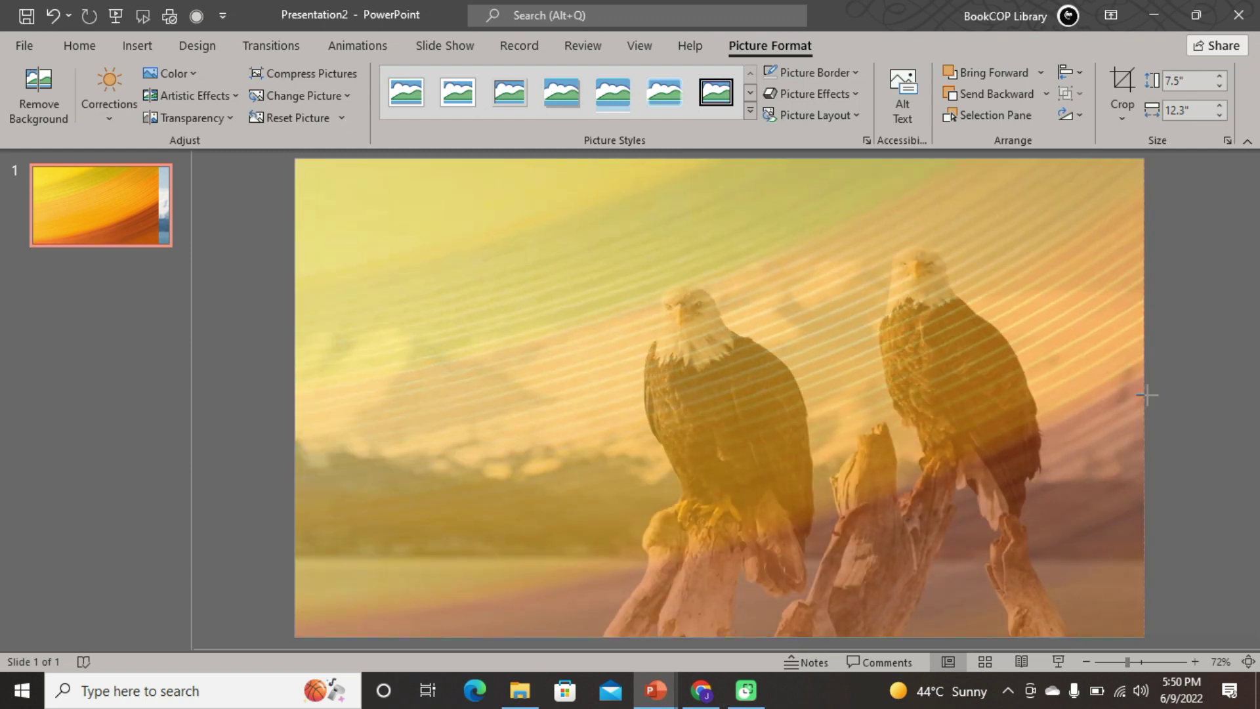
# - Stretch the orange photo to the slide's right edge and set its transparency to about 53%
pyautogui.moveTo(1075, 398); pyautogui.dragTo(1144, 398)
pyautogui.rightClick(723, 282)
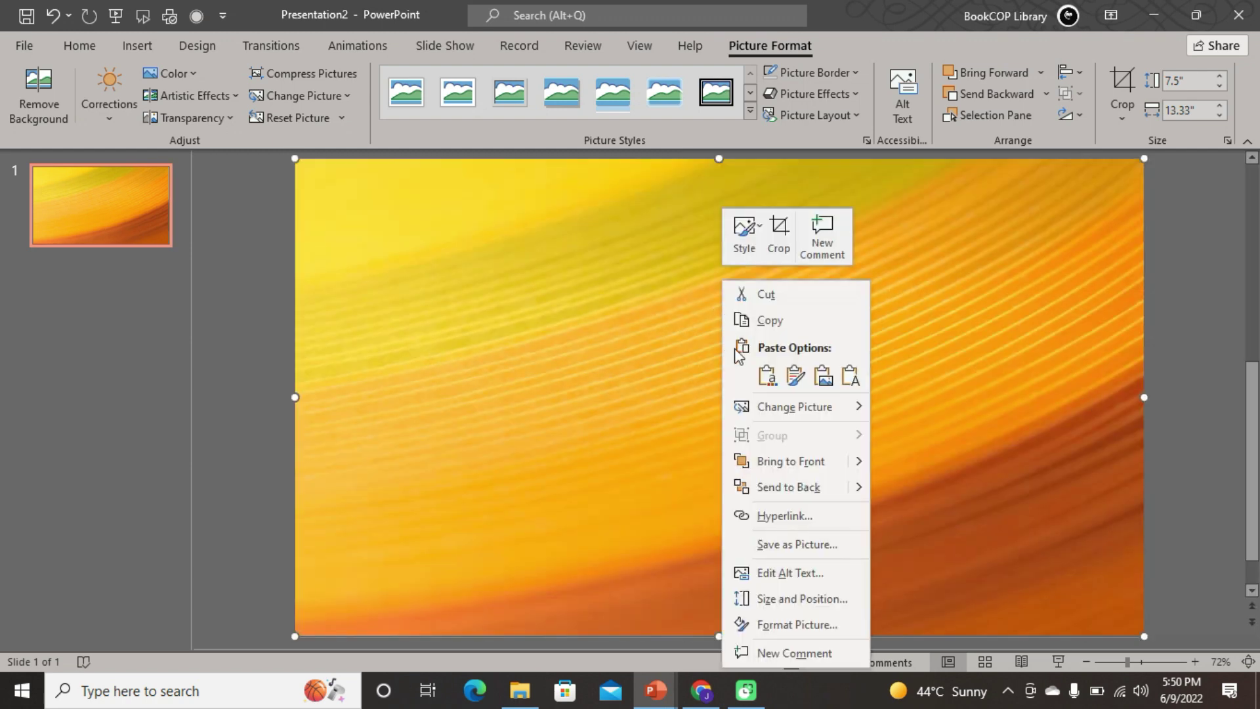
pyautogui.click(810, 624)
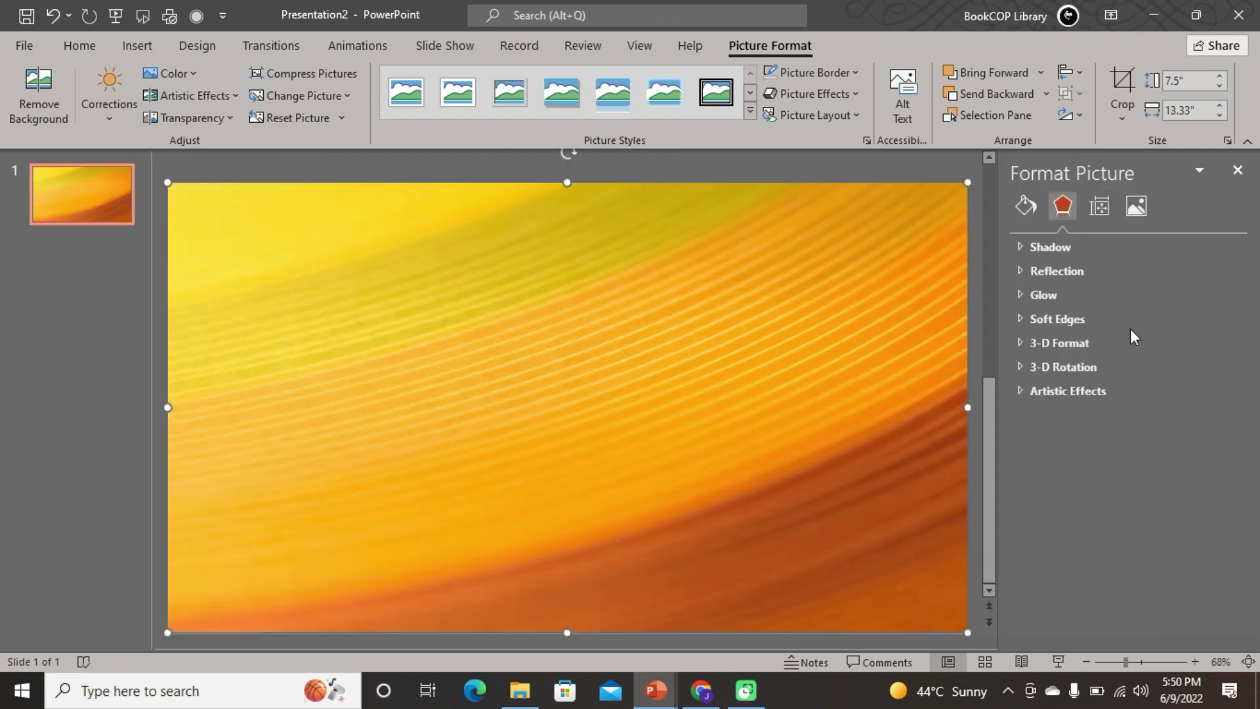
pyautogui.click(1134, 209)
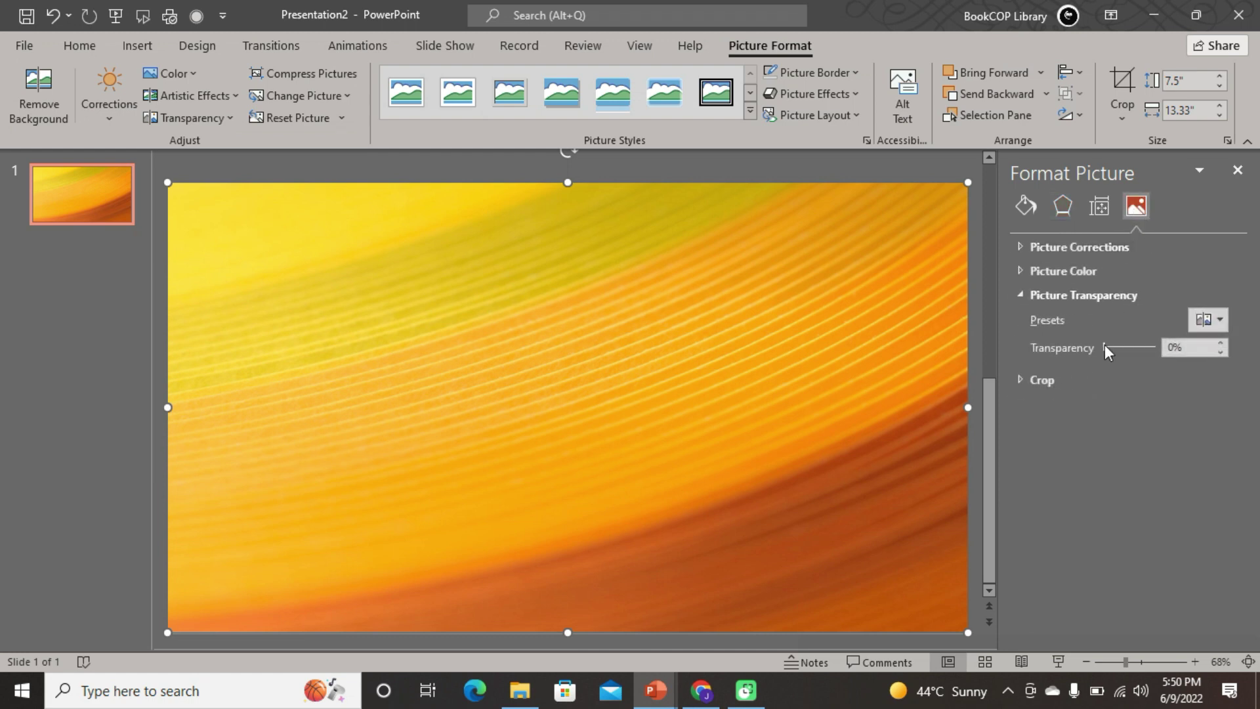
pyautogui.moveTo(1104, 348); pyautogui.dragTo(1134, 349)
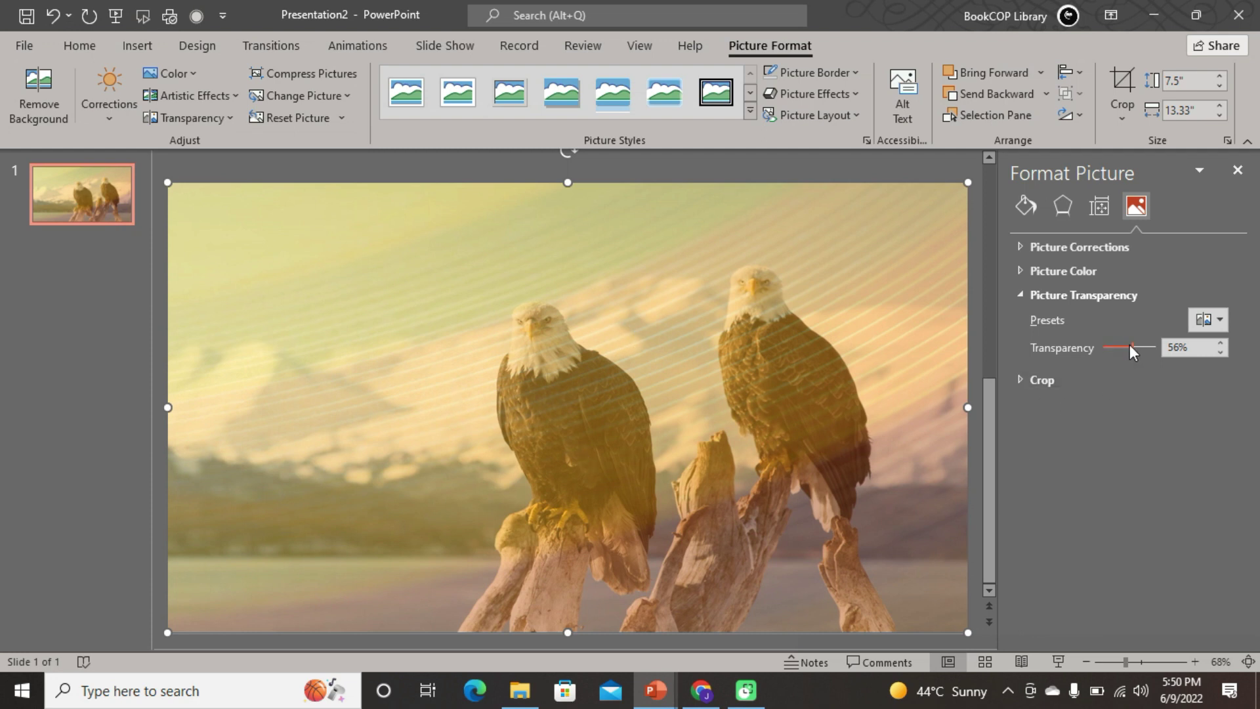
pyautogui.moveTo(1133, 347); pyautogui.dragTo(1132, 346)
pyautogui.click(79, 46)
# - Add a 'BOOKCOP' title text box over the eagles and centre it on the slide
pyautogui.click(706, 74)
pyautogui.click(529, 306)
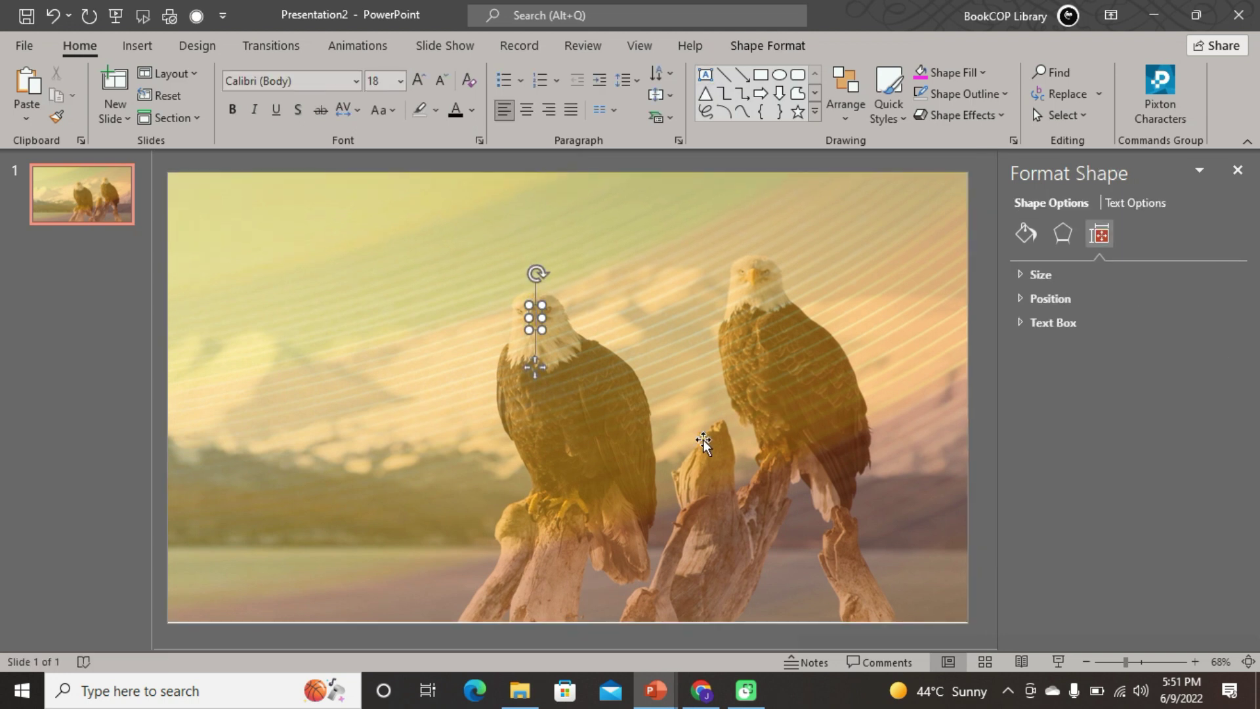
pyautogui.write('BOOK')
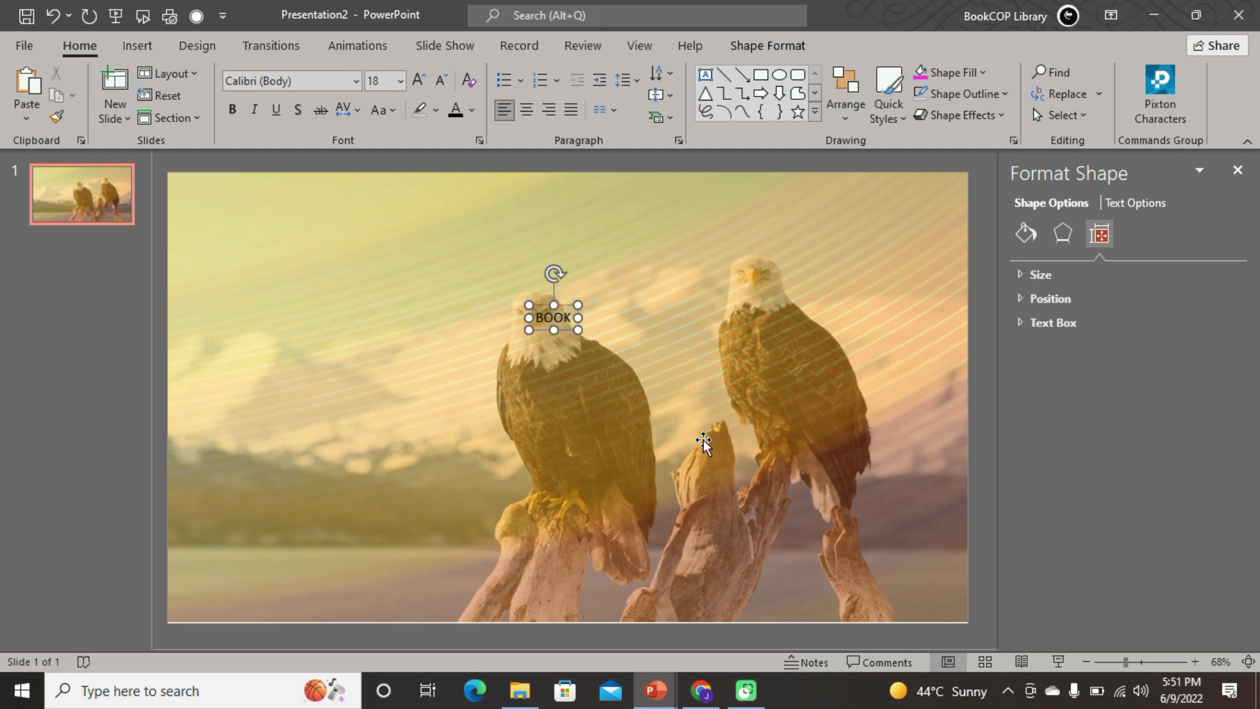
pyautogui.write('COP Library')
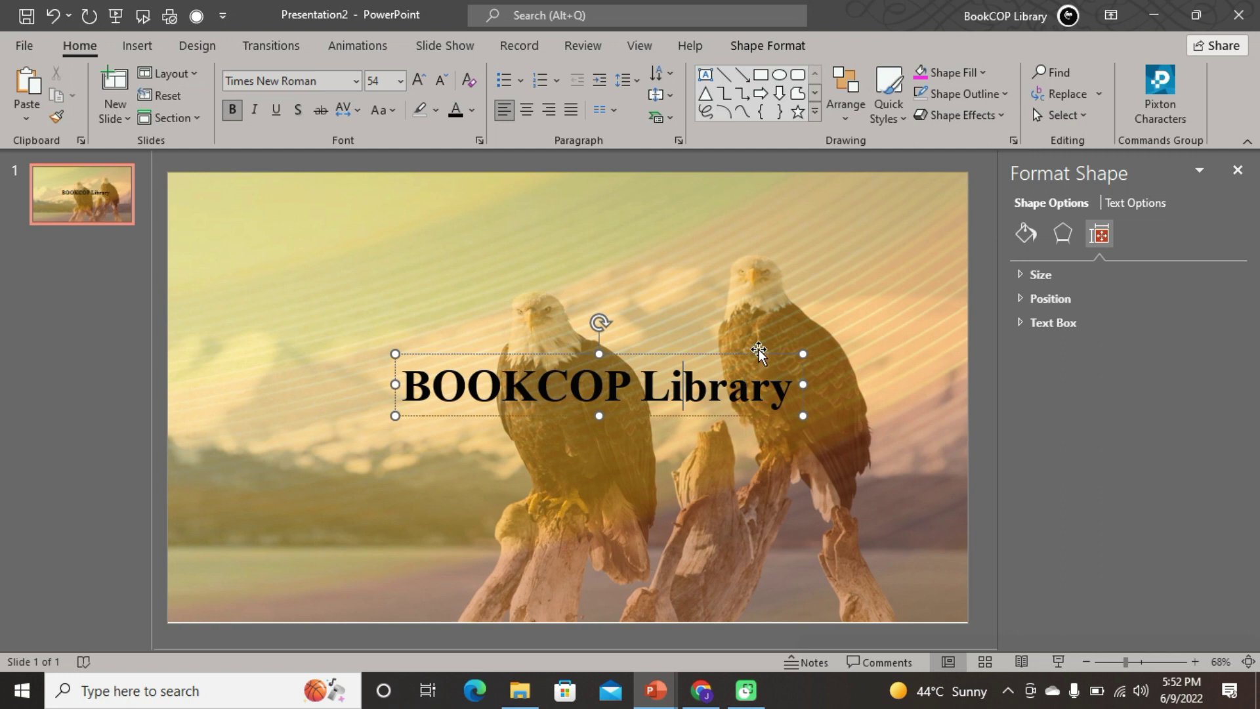
pyautogui.moveTo(757, 353); pyautogui.dragTo(718, 366)
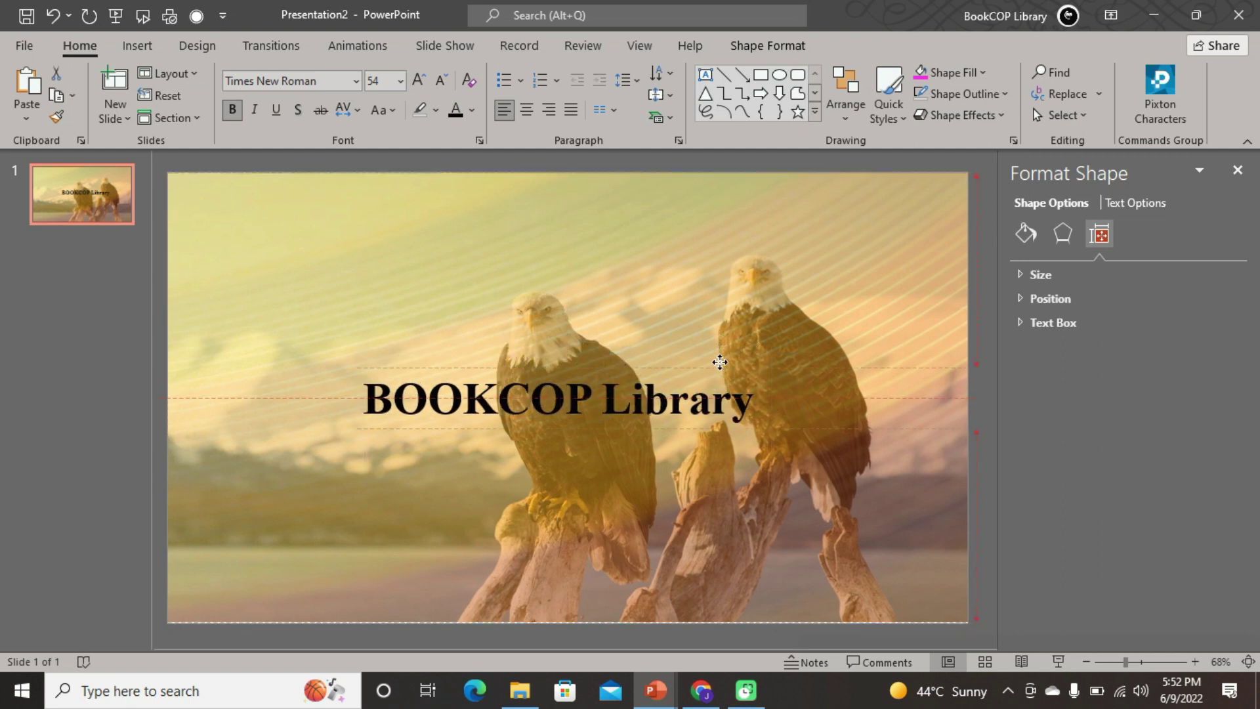
pyautogui.click(927, 387)
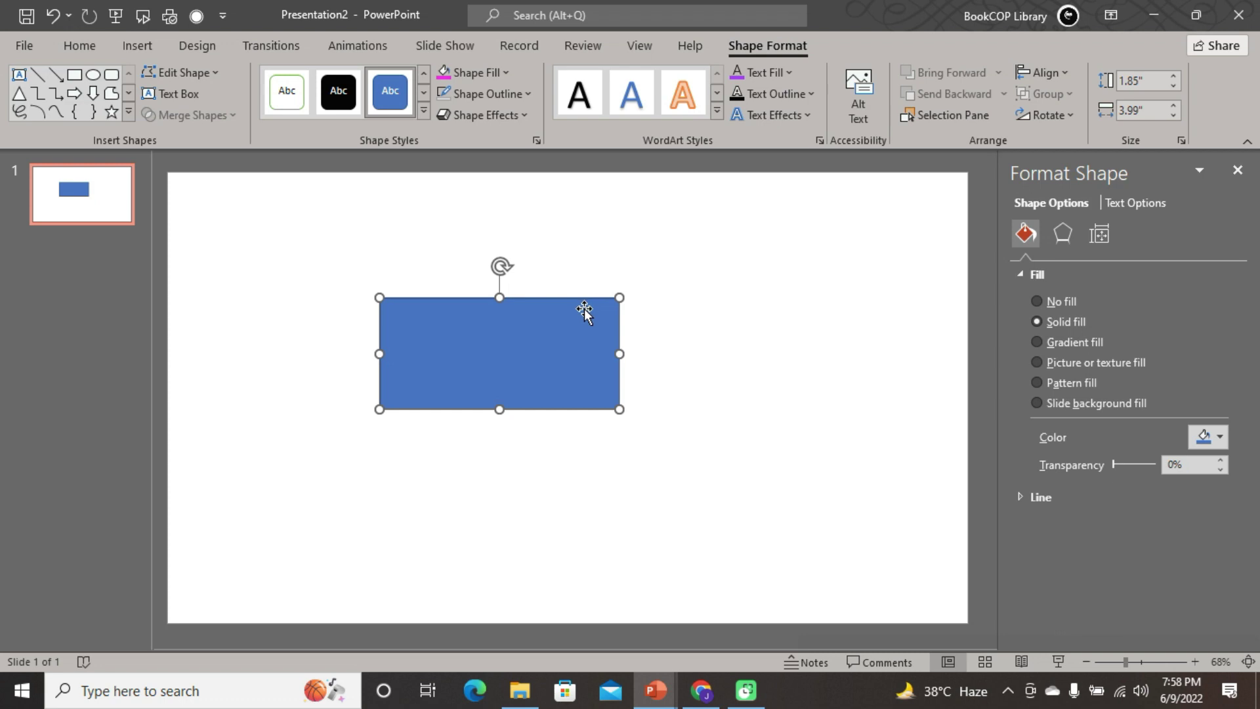
# - Remove the rectangle's outline and test its fill transparency, ending with a solid blue fill
pyautogui.click(1238, 170)
pyautogui.rightClick(733, 326)
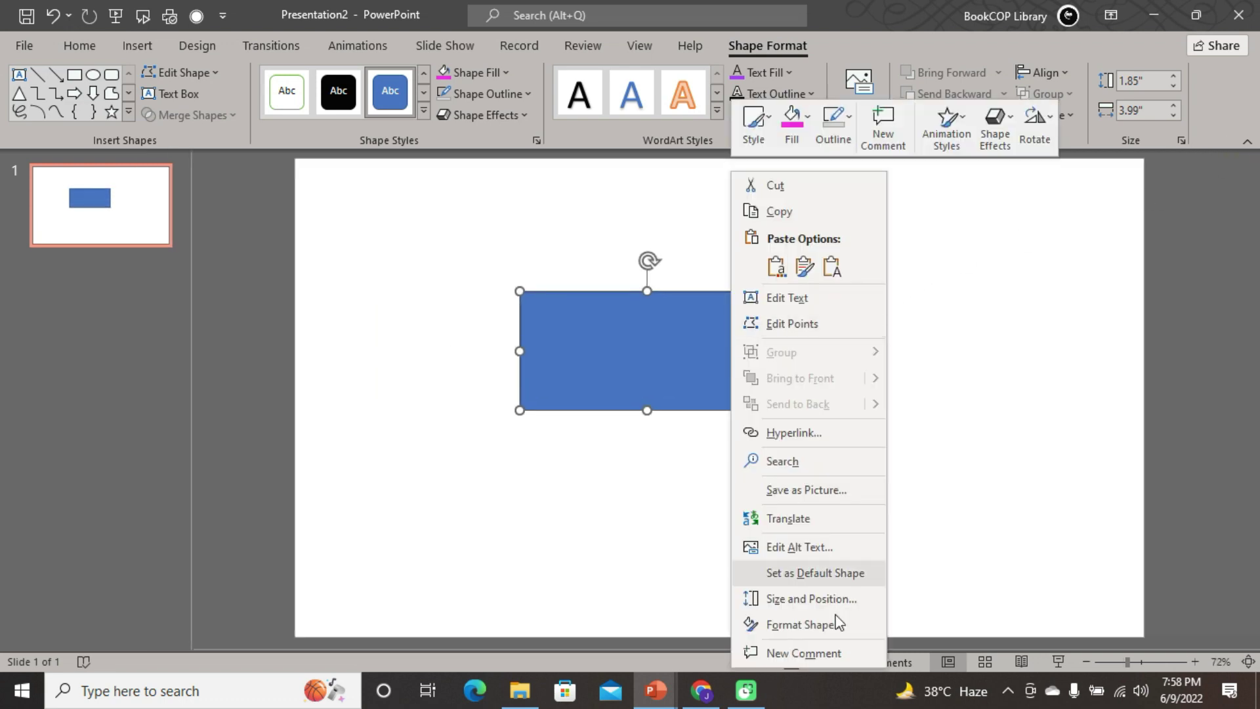
pyautogui.click(801, 625)
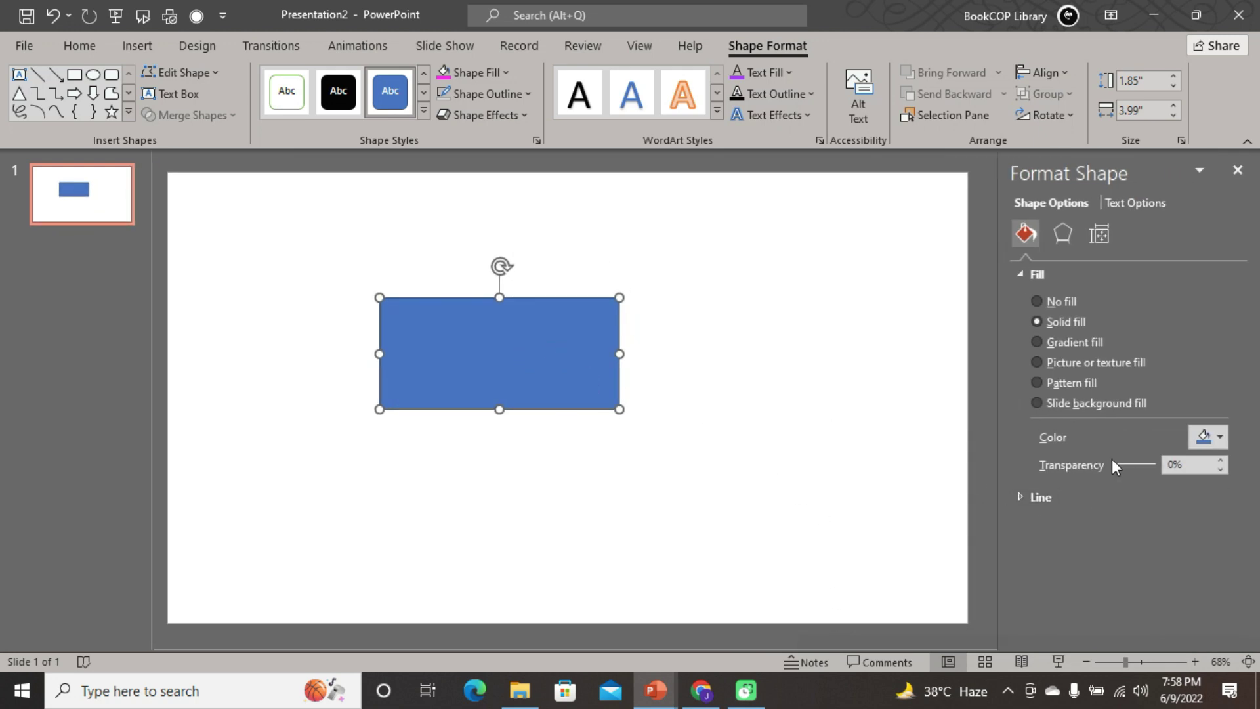
pyautogui.moveTo(1114, 463); pyautogui.dragTo(1148, 466)
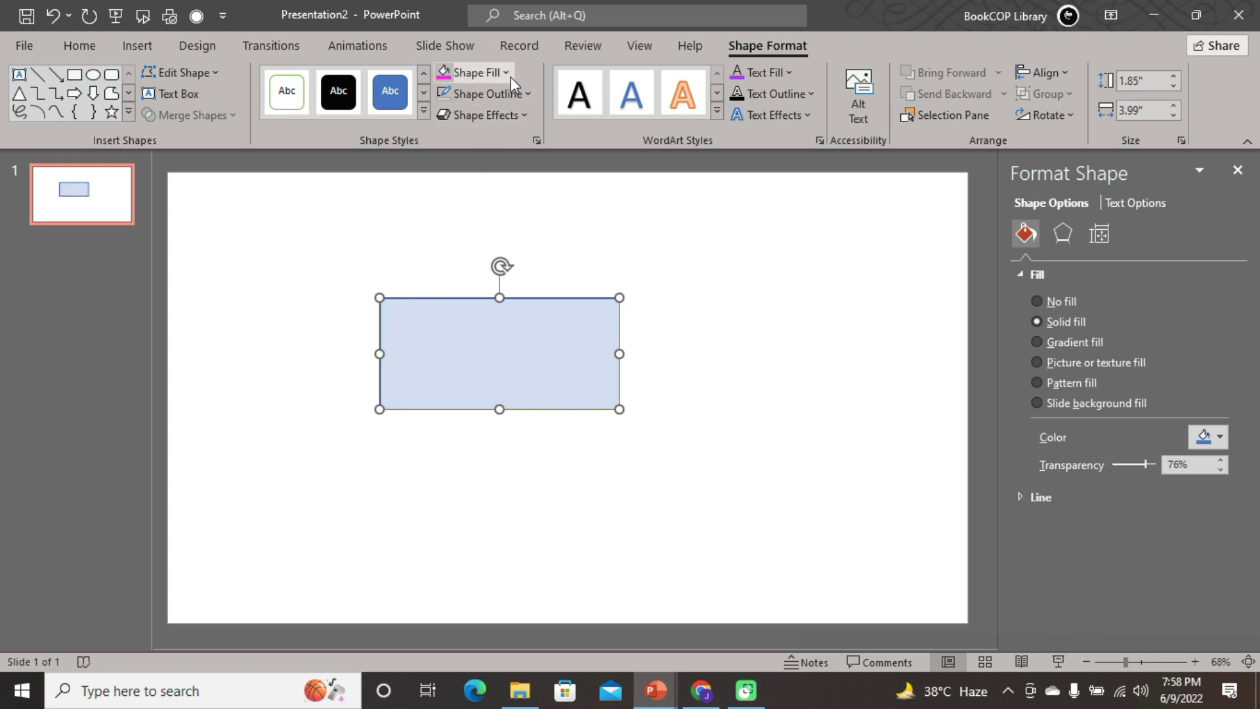
pyautogui.click(528, 93)
pyautogui.click(511, 349)
pyautogui.click(720, 304)
pyautogui.click(559, 366)
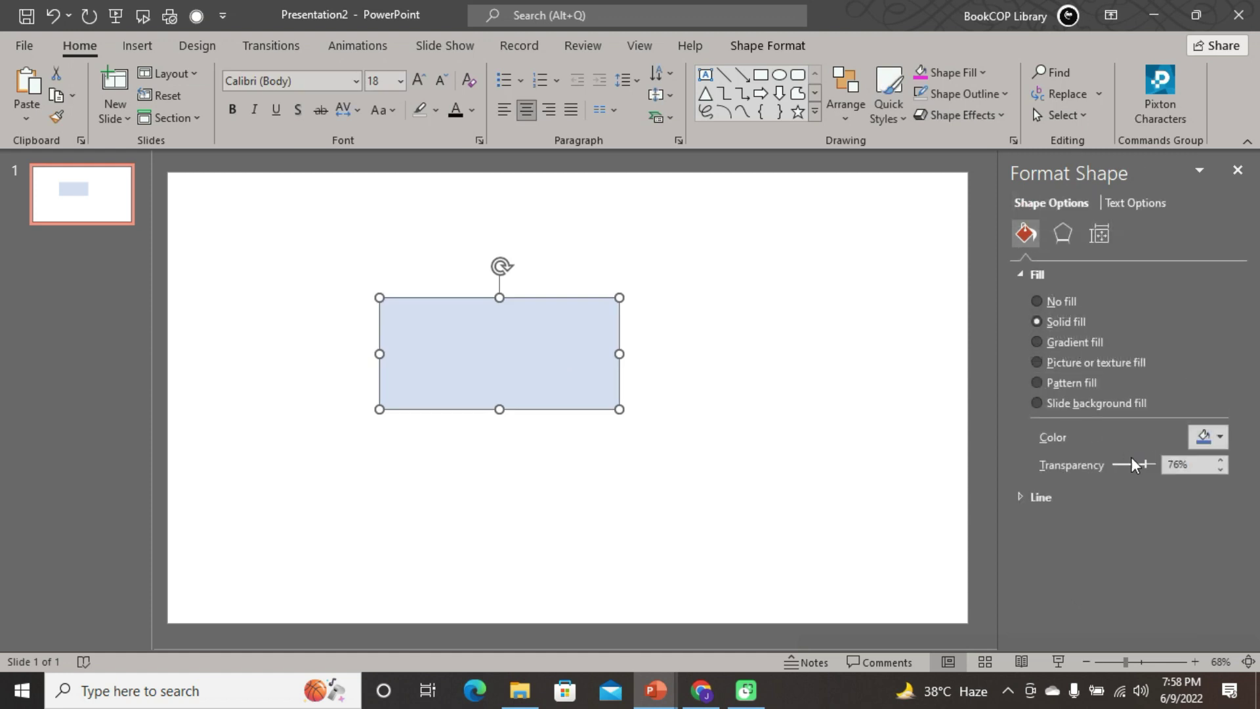
pyautogui.moveTo(1147, 466); pyautogui.dragTo(1154, 465)
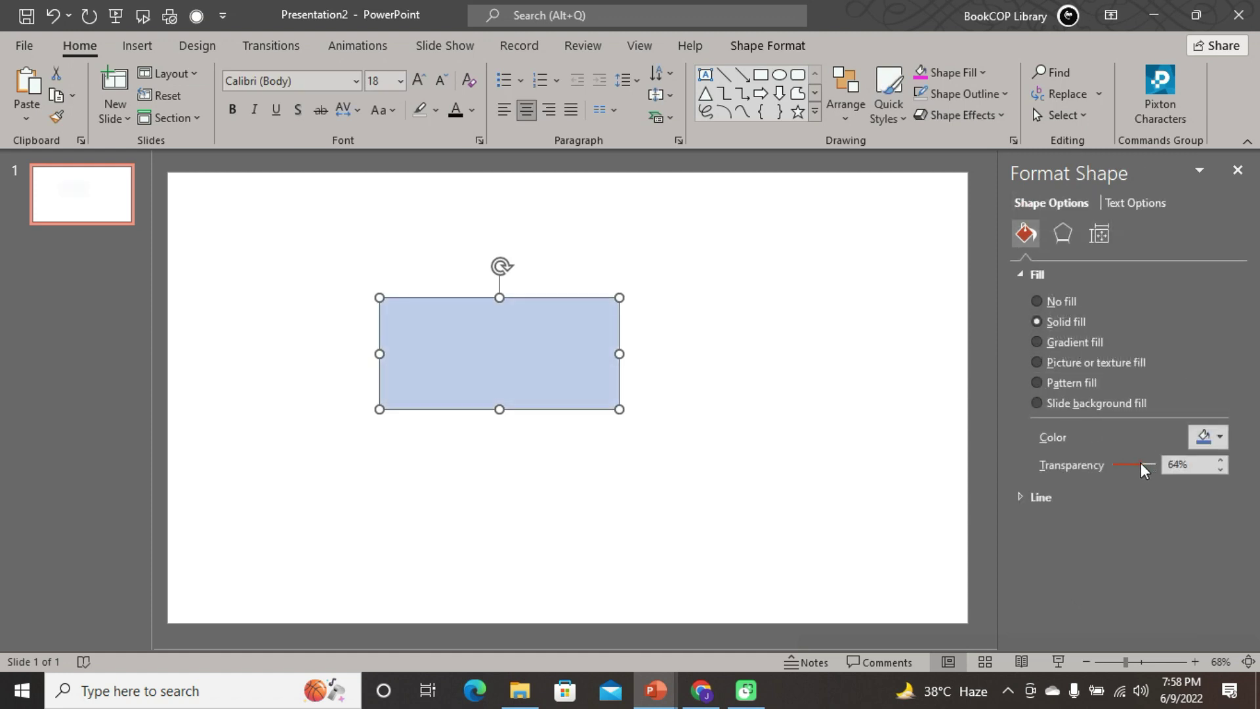
pyautogui.click(909, 414)
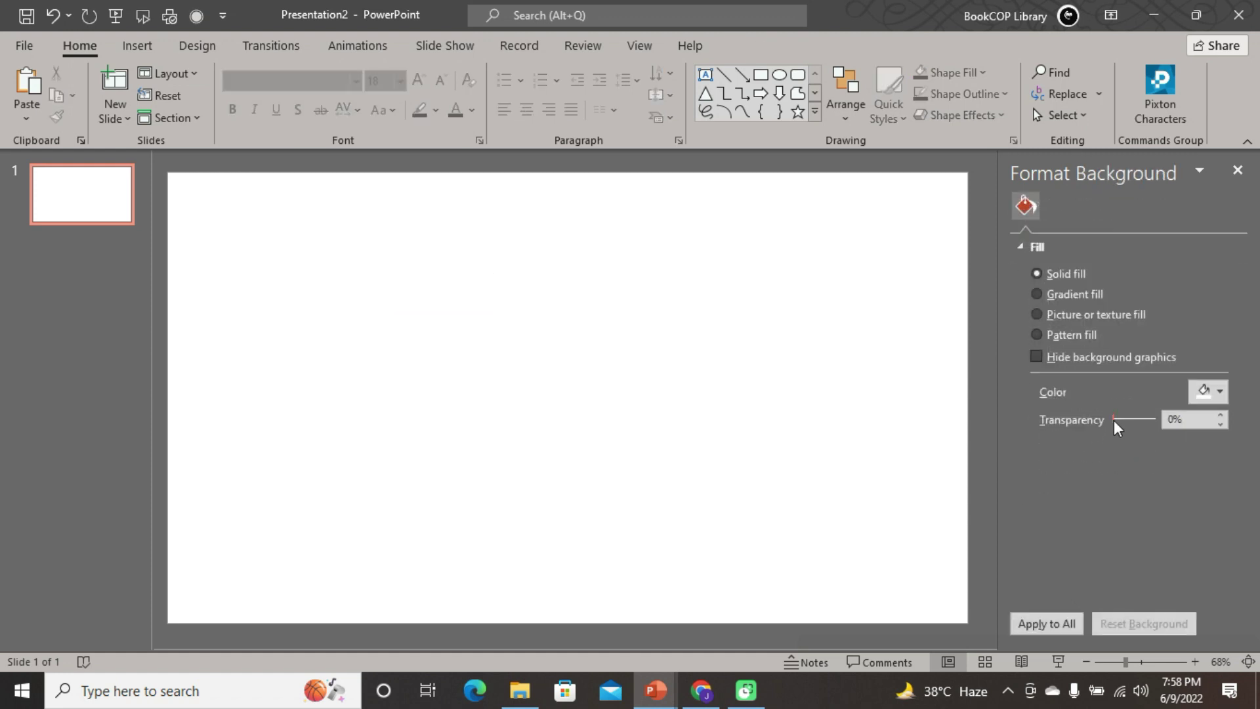
pyautogui.click(604, 300)
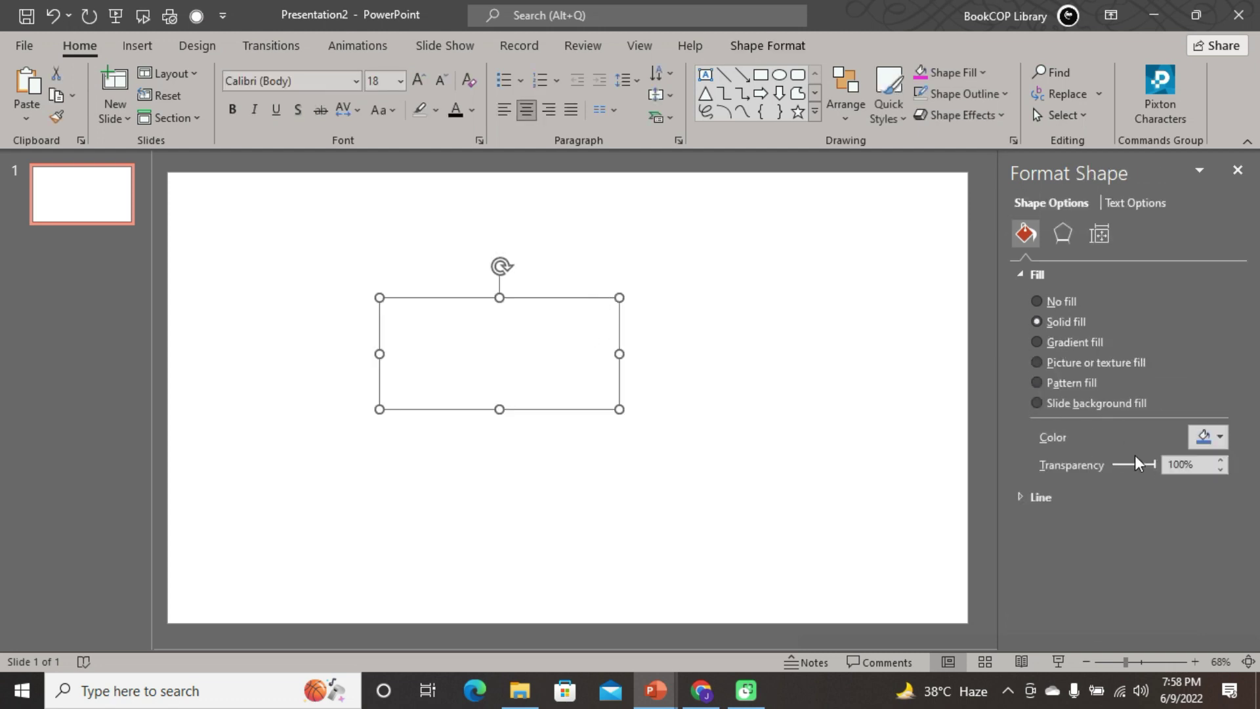
pyautogui.moveTo(1155, 462); pyautogui.dragTo(1114, 464)
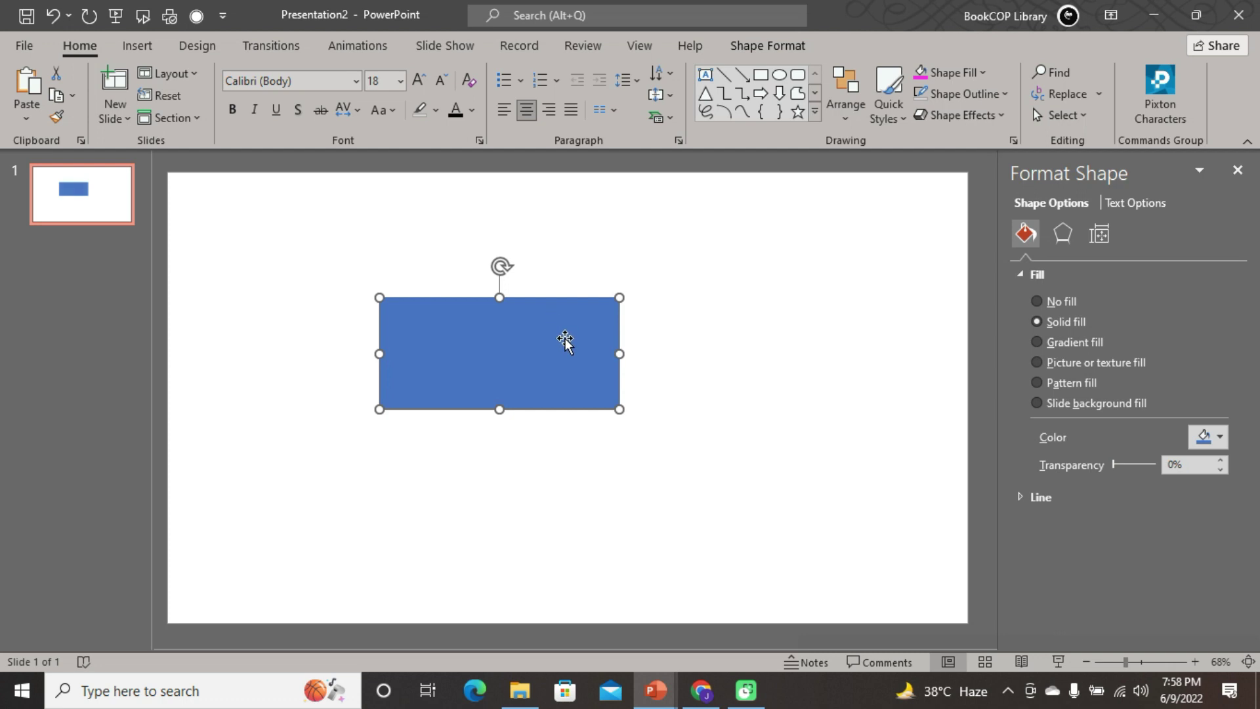
# - Fill the rectangle with the crystal-ball photo from Downloads at about 58% transparency
pyautogui.click(787, 47)
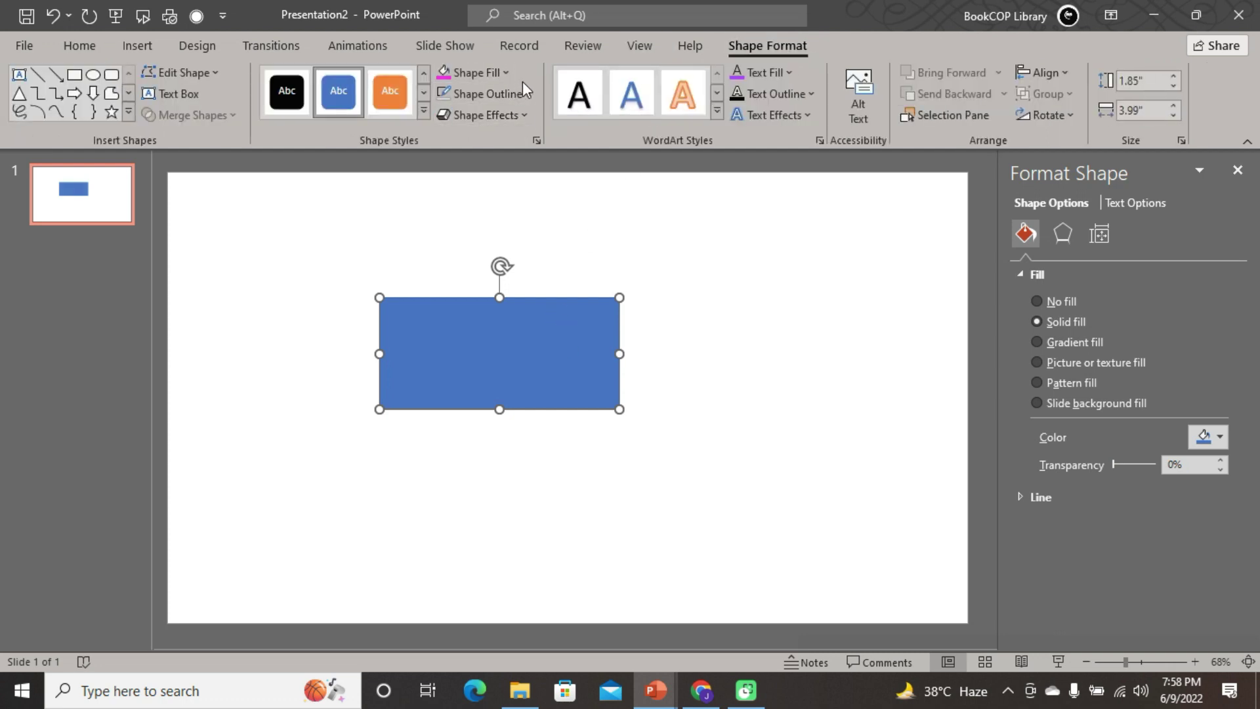
pyautogui.click(506, 72)
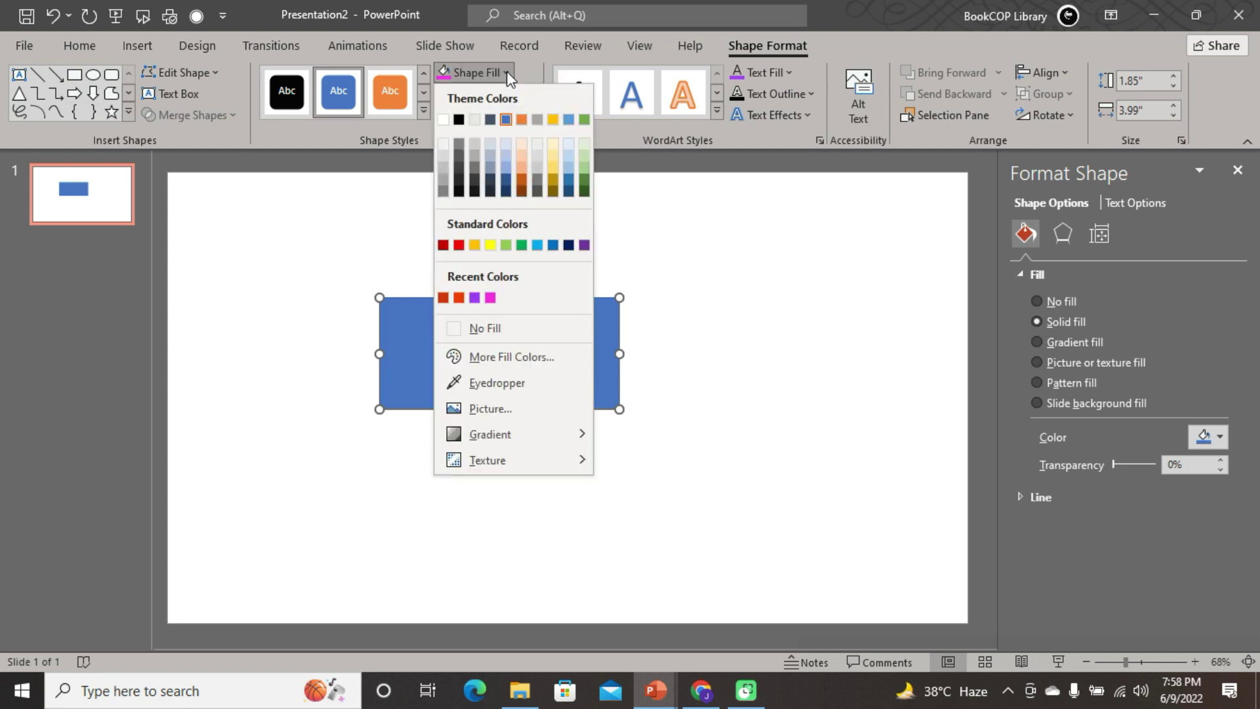
pyautogui.click(496, 408)
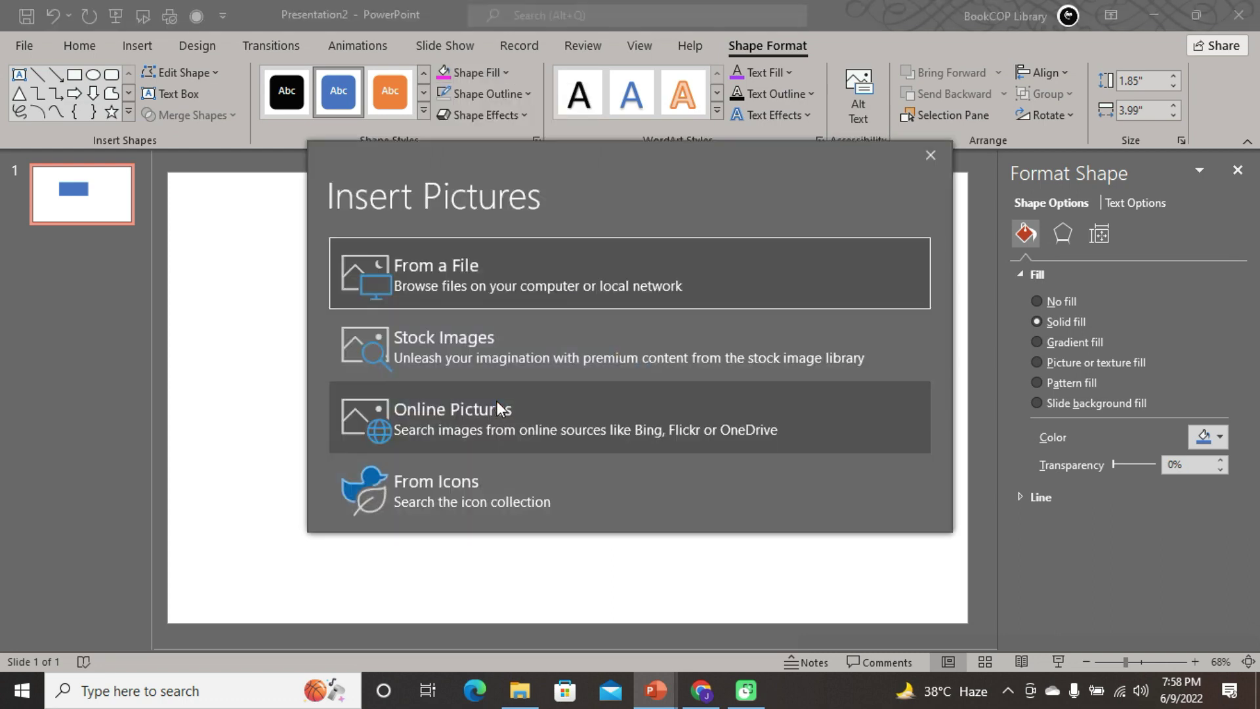
pyautogui.click(510, 286)
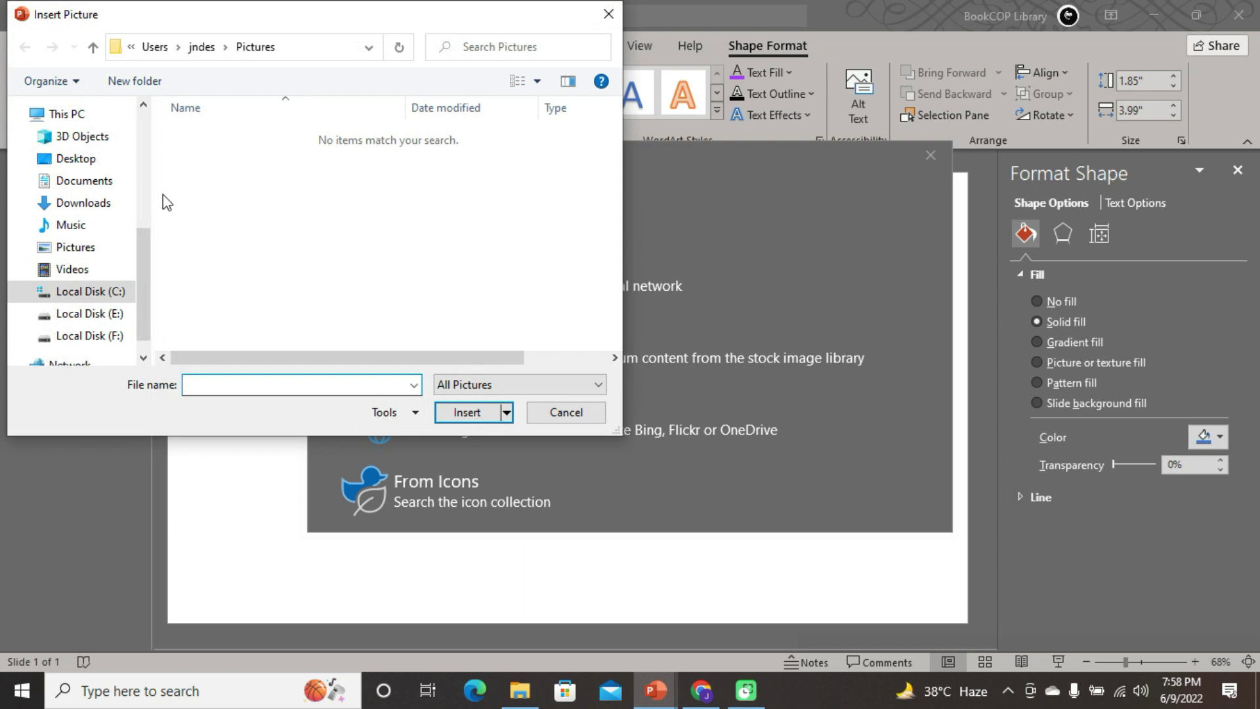
pyautogui.scroll(2, 85, 164)
pyautogui.scroll(2, 85, 164)
pyautogui.scroll(1, 95, 171)
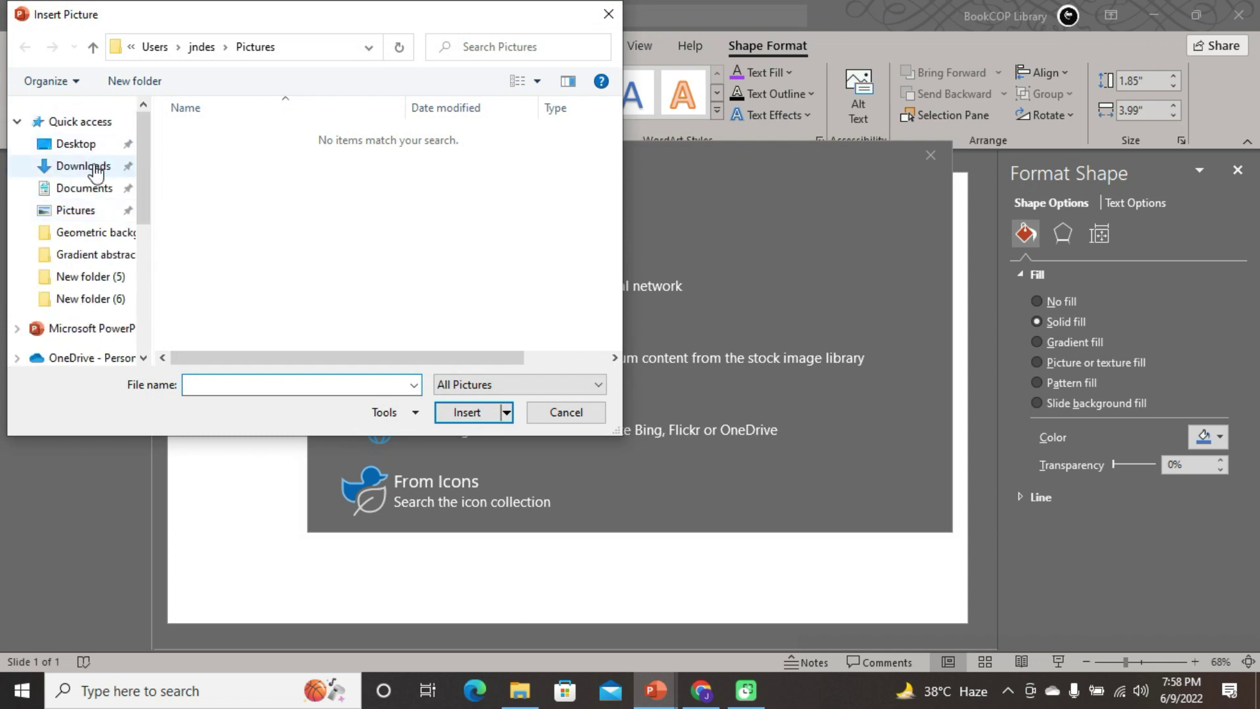
pyautogui.click(96, 167)
pyautogui.click(195, 159)
pyautogui.click(466, 412)
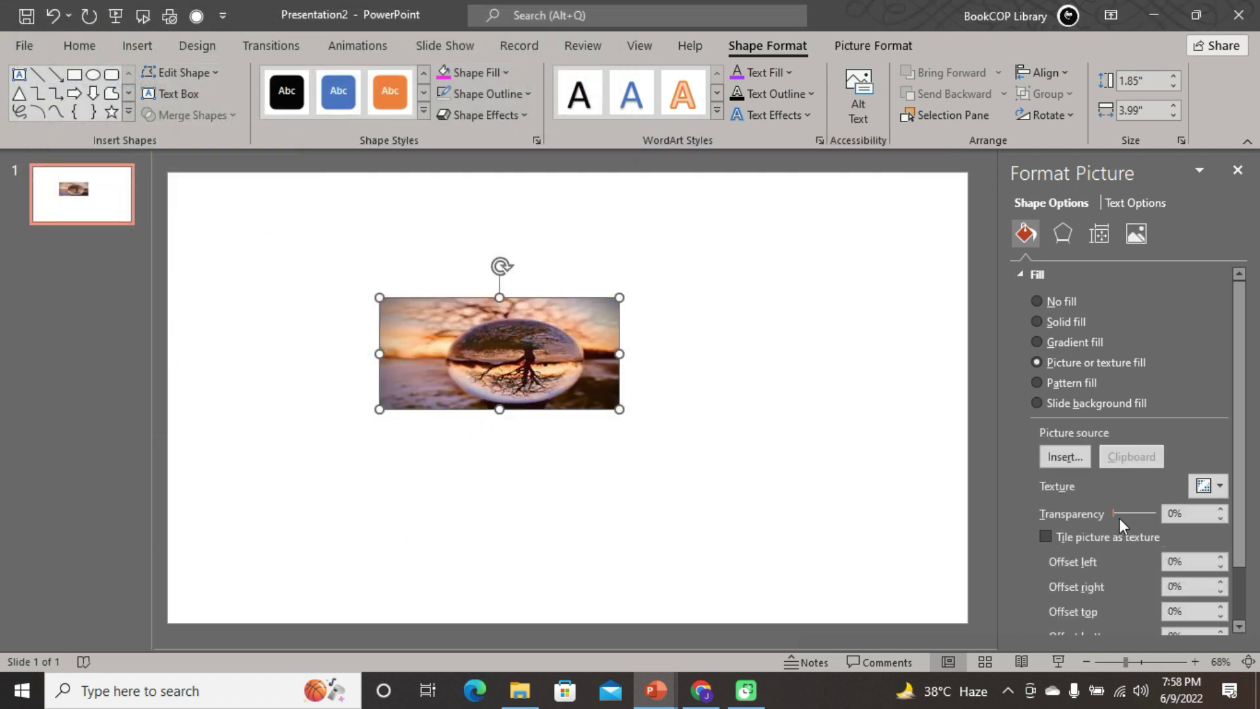
pyautogui.moveTo(1117, 513); pyautogui.dragTo(1144, 513)
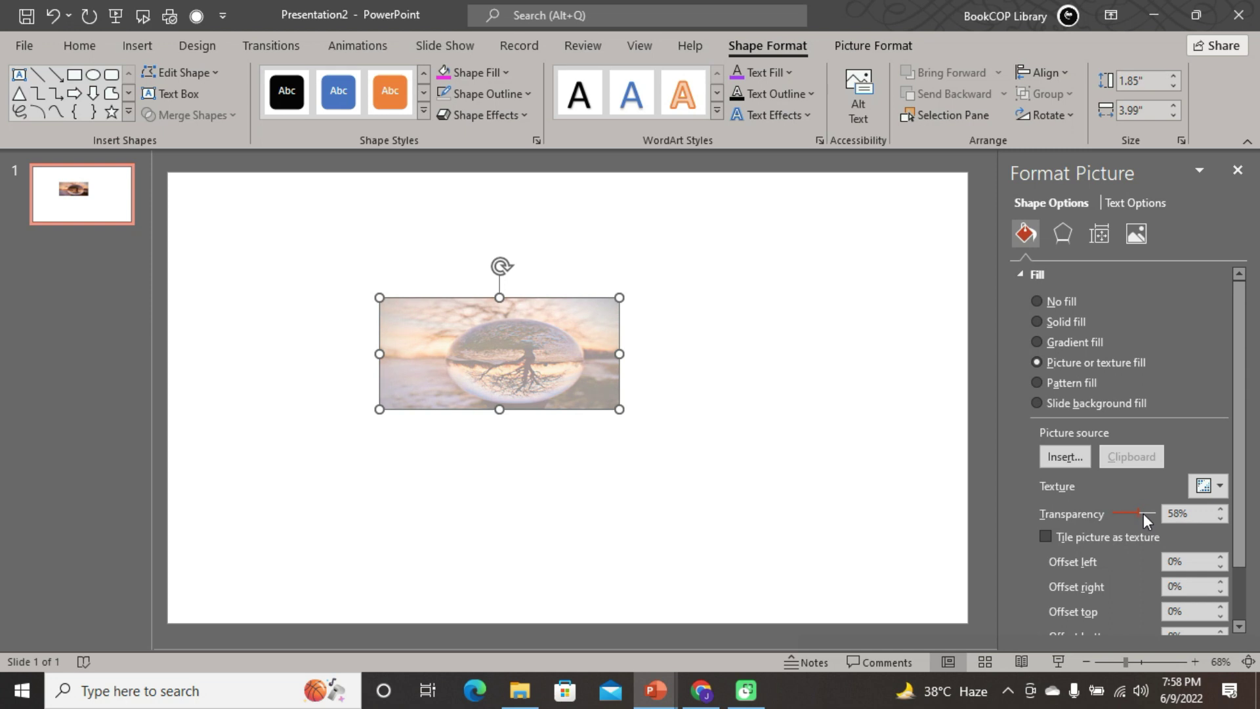
pyautogui.click(676, 422)
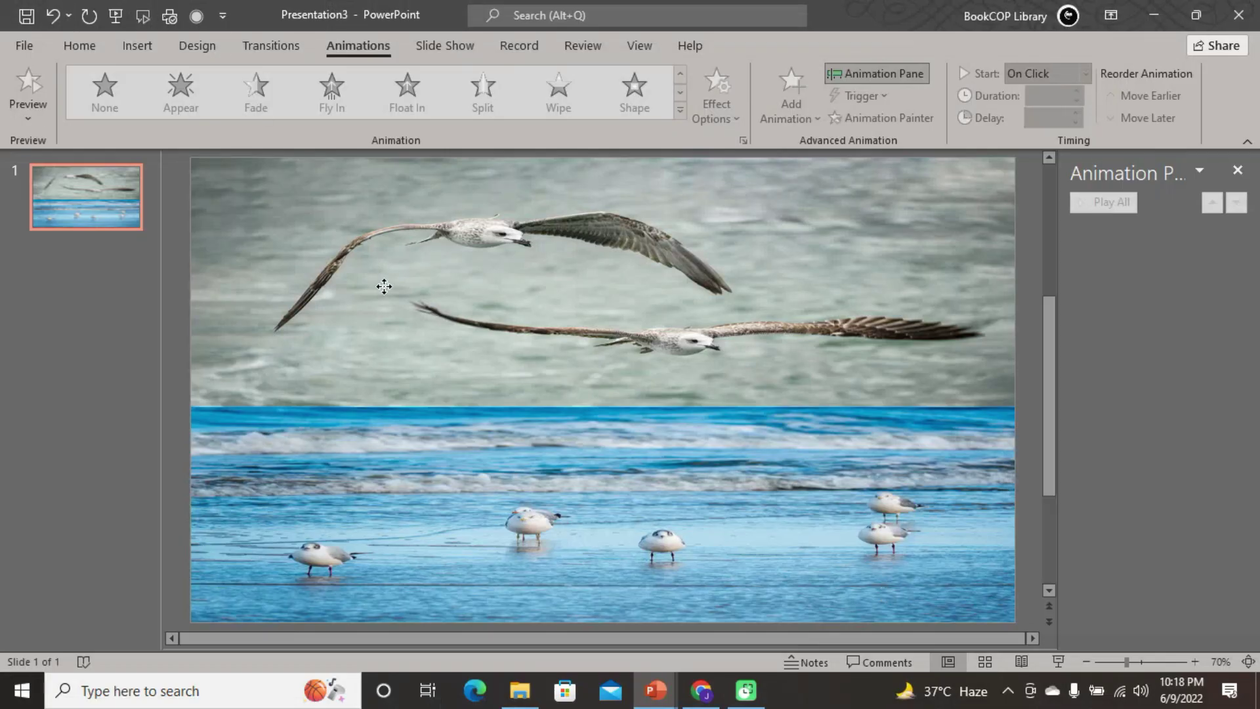
# - Give the gulls picture a Fly In from Left animation lasting 2 seconds
pyautogui.click(384, 286)
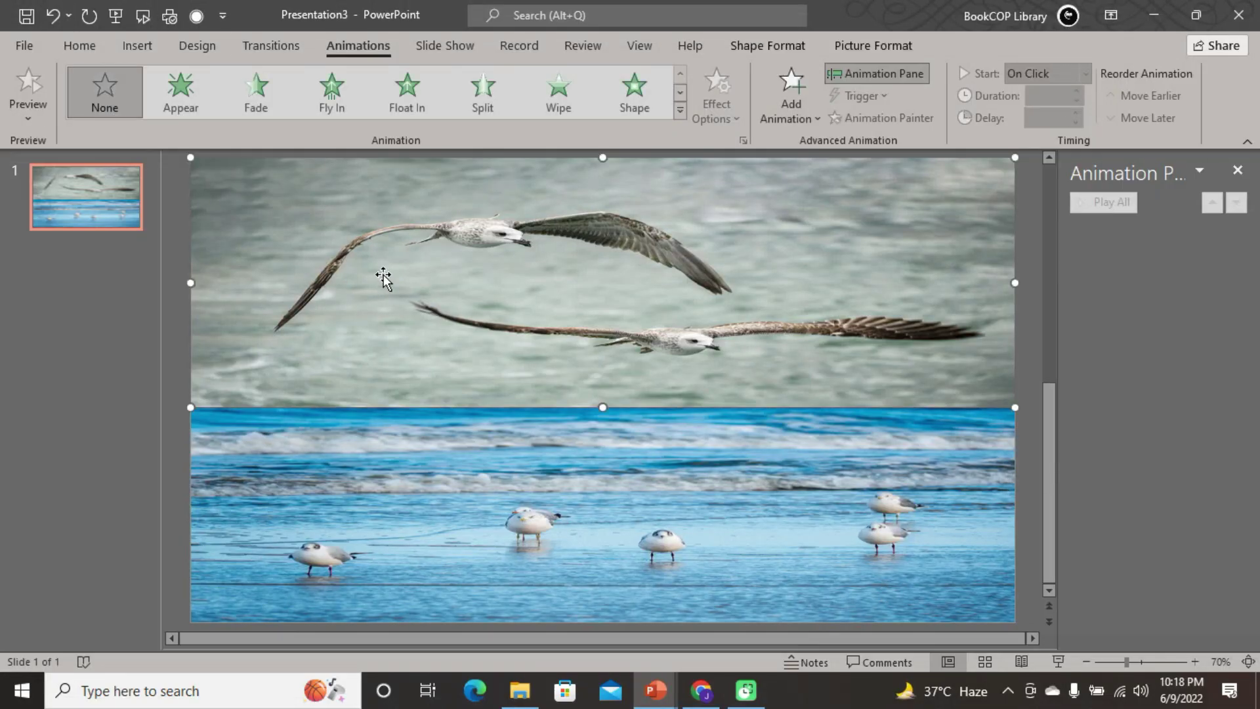
pyautogui.click(330, 104)
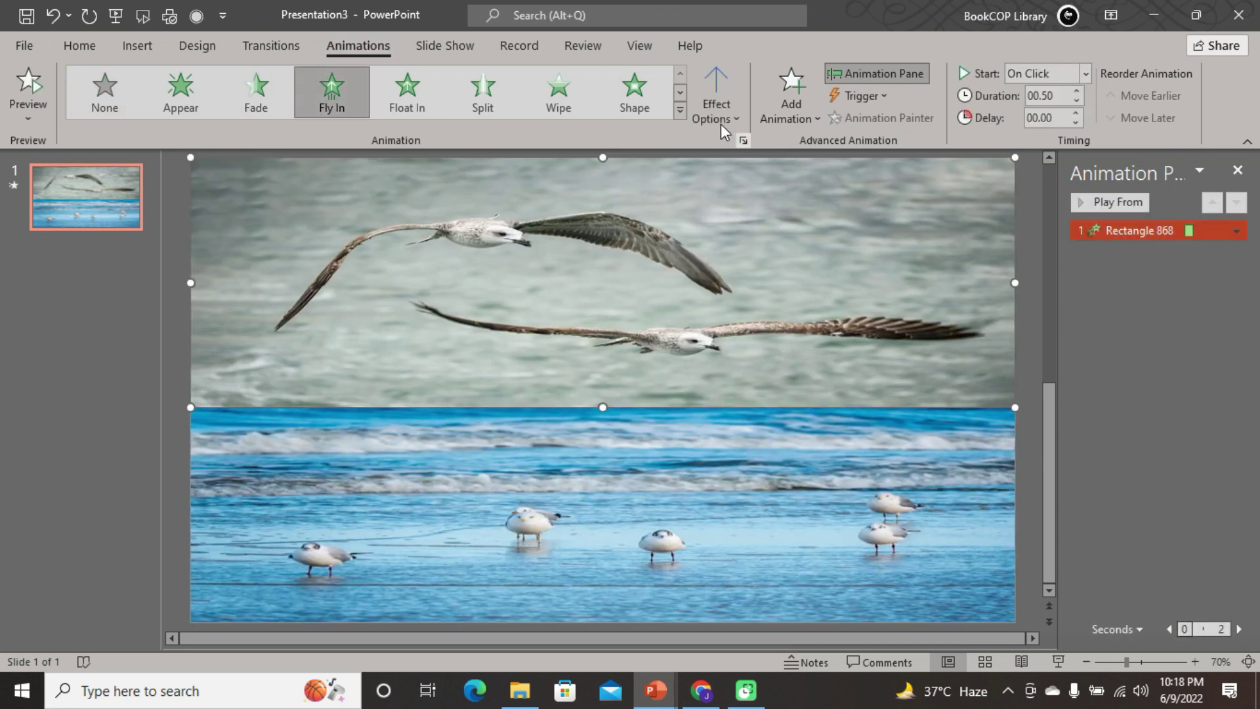
pyautogui.click(720, 117)
pyautogui.click(760, 264)
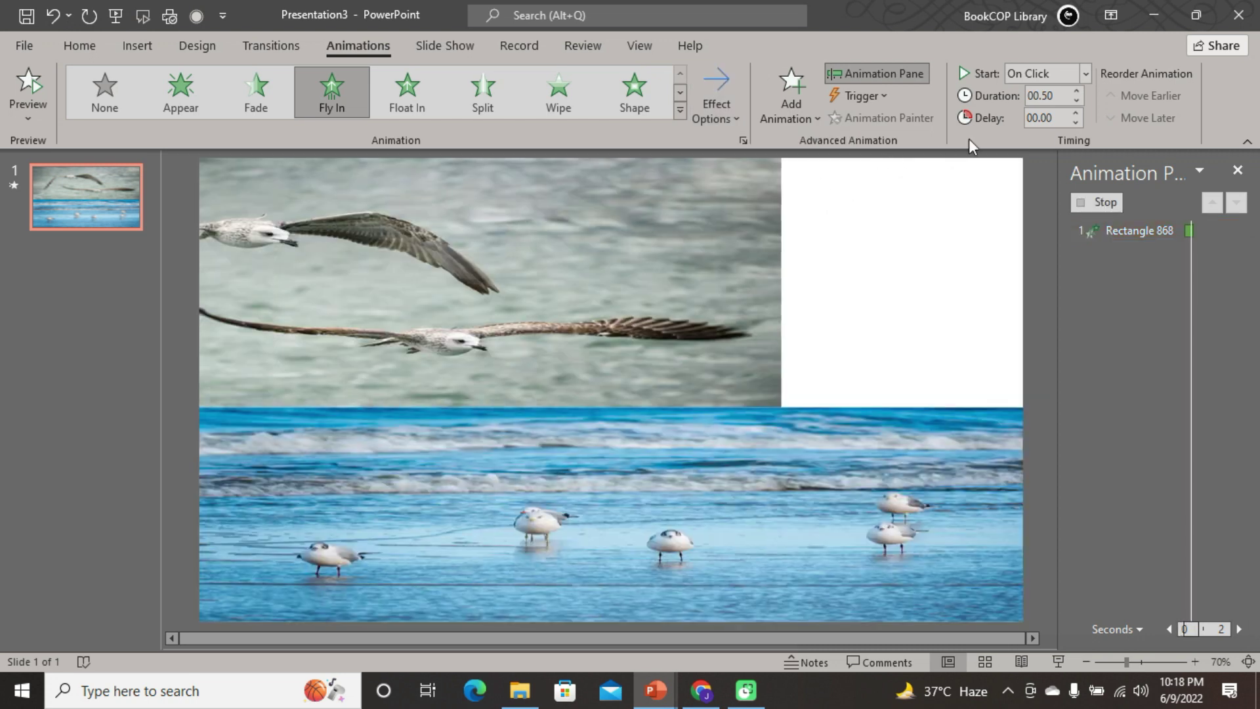
pyautogui.click(1077, 93)
pyautogui.click(1076, 93)
pyautogui.click(1076, 93)
pyautogui.click(1077, 93)
pyautogui.click(1076, 94)
pyautogui.click(1077, 94)
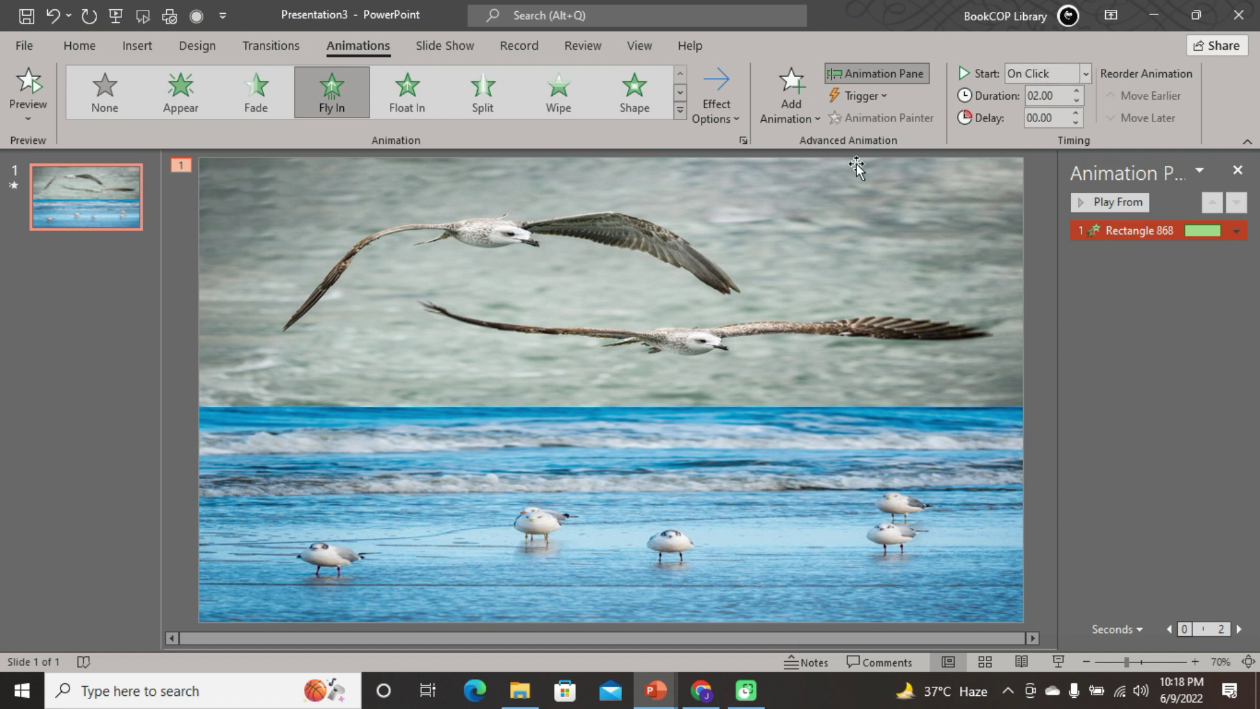
# - Give the beach picture a Fly In from Right animation with a longer duration
pyautogui.click(620, 448)
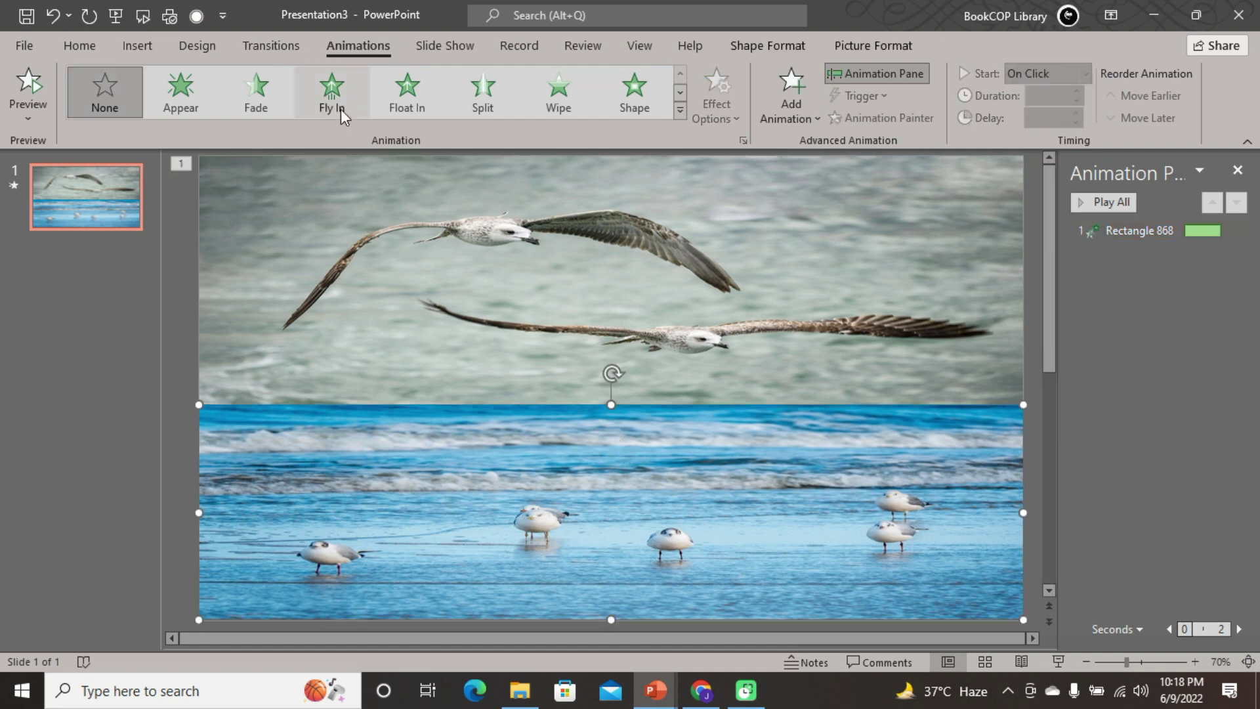
pyautogui.click(340, 109)
pyautogui.click(734, 117)
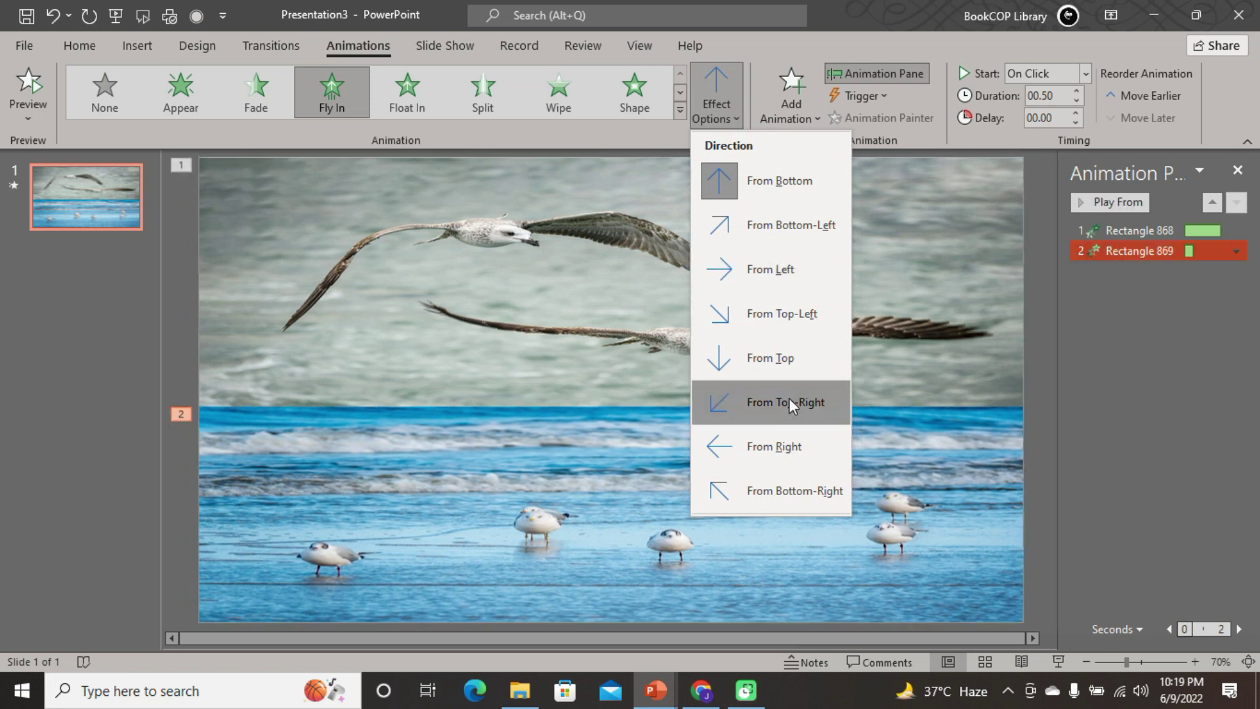
pyautogui.click(773, 445)
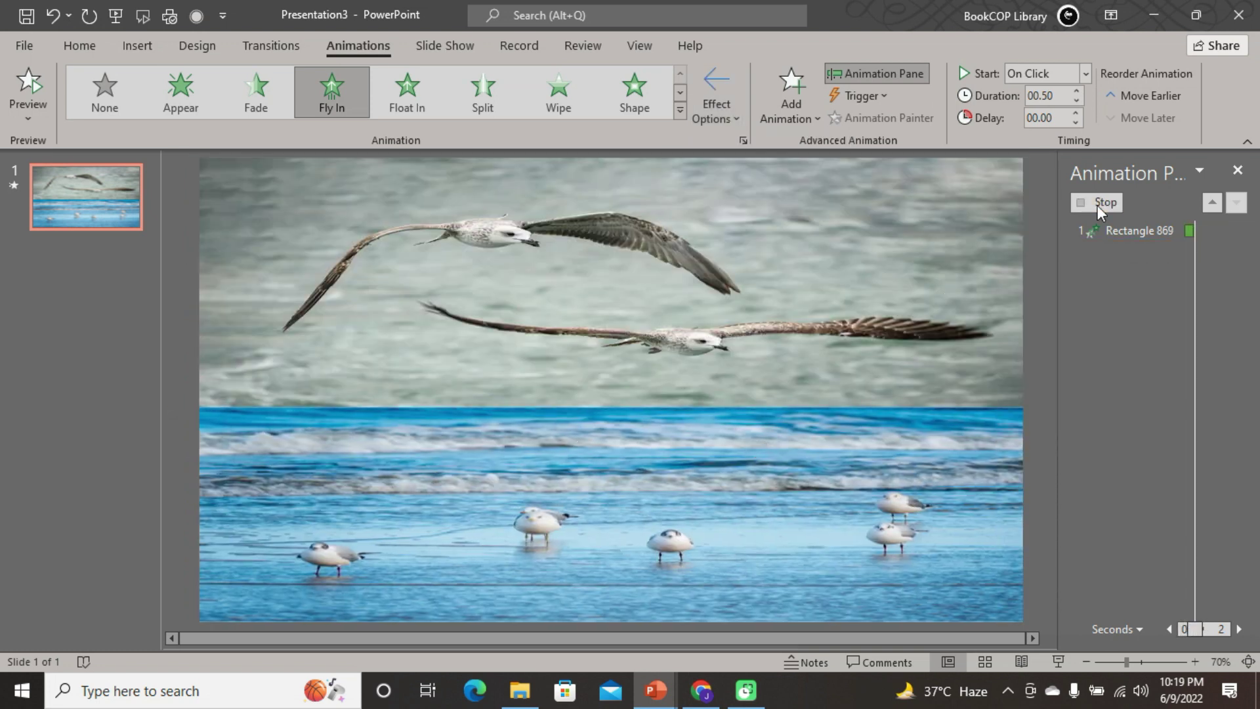
pyautogui.click(1077, 93)
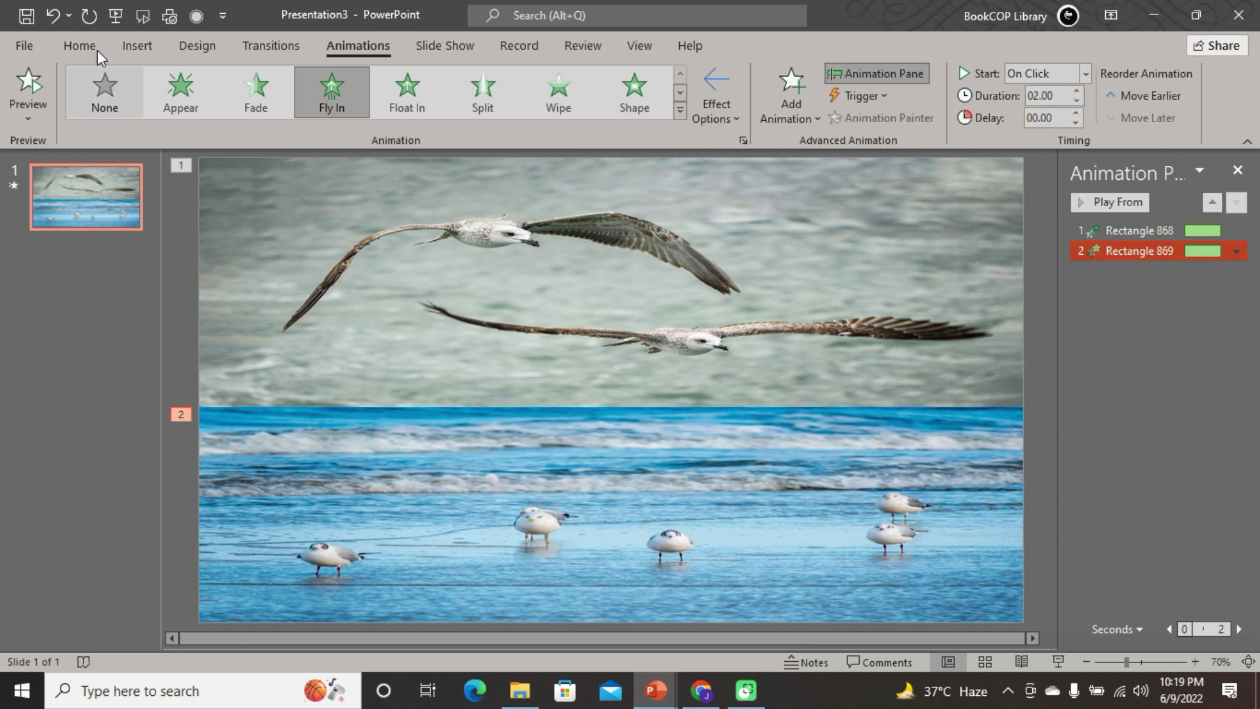
# - Export the slide as an animated GIF, replacing Presentation3.gif in Downloads, then show that folder
pyautogui.click(29, 44)
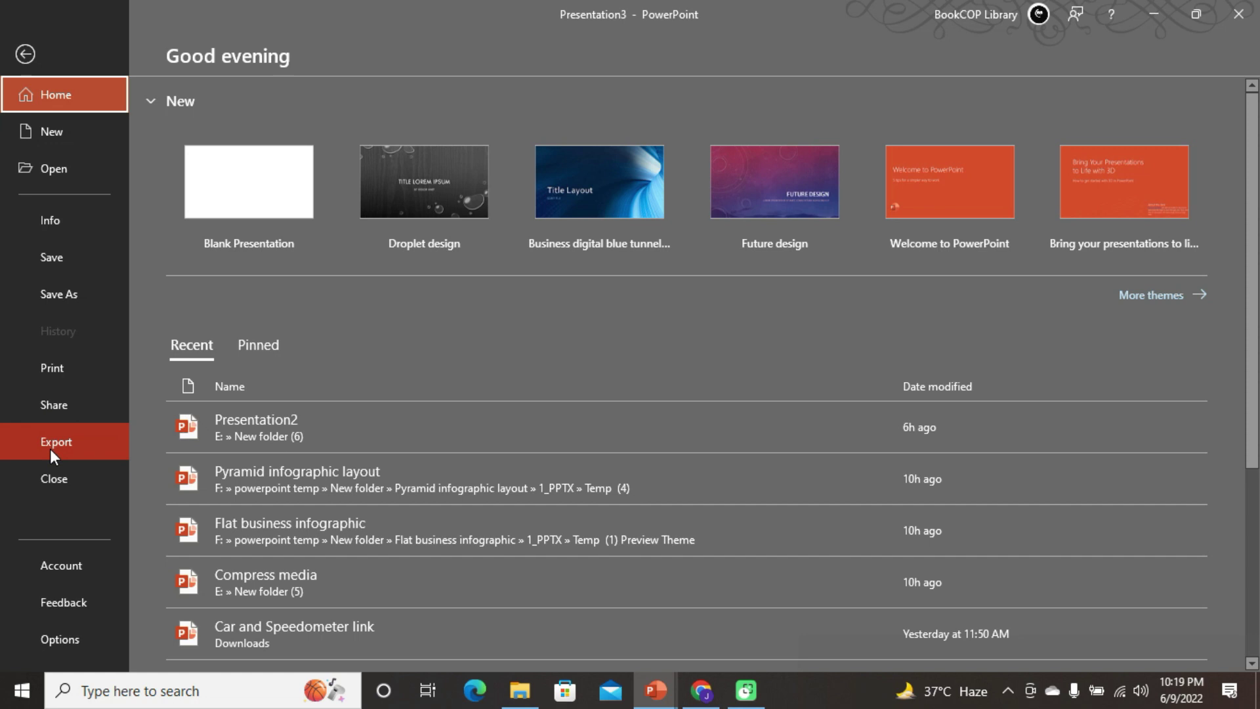
pyautogui.click(52, 447)
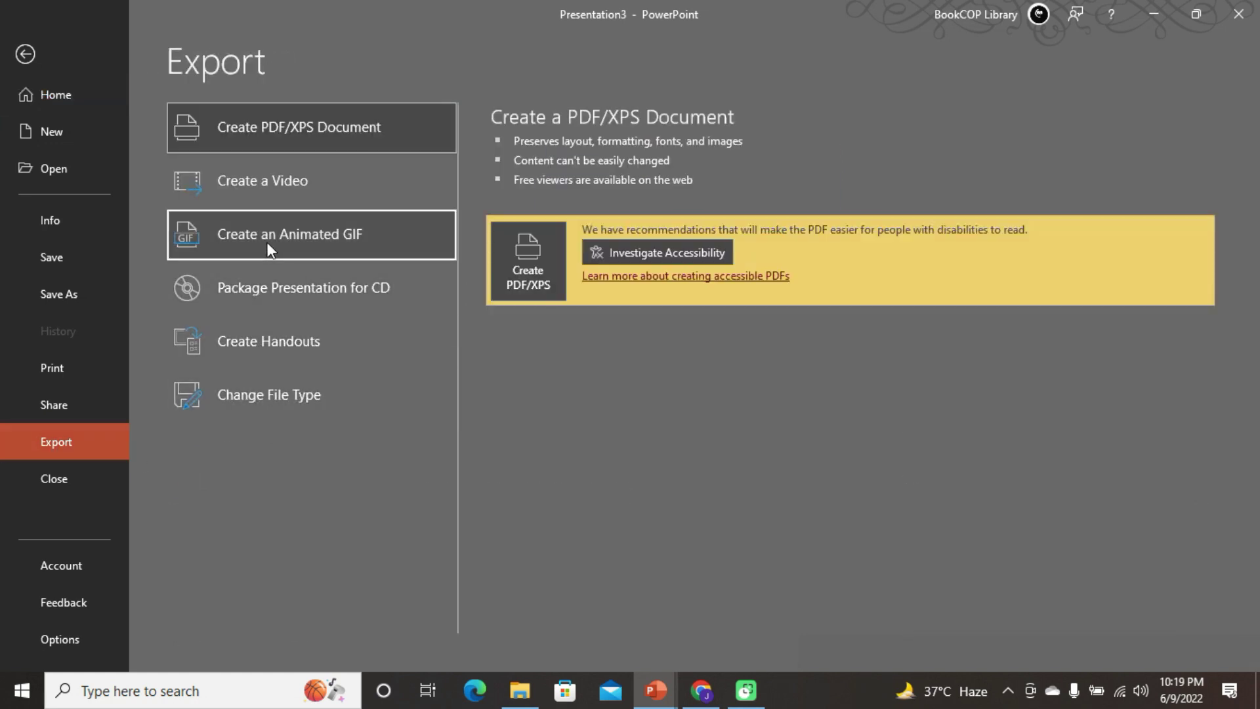
pyautogui.click(267, 242)
pyautogui.click(511, 426)
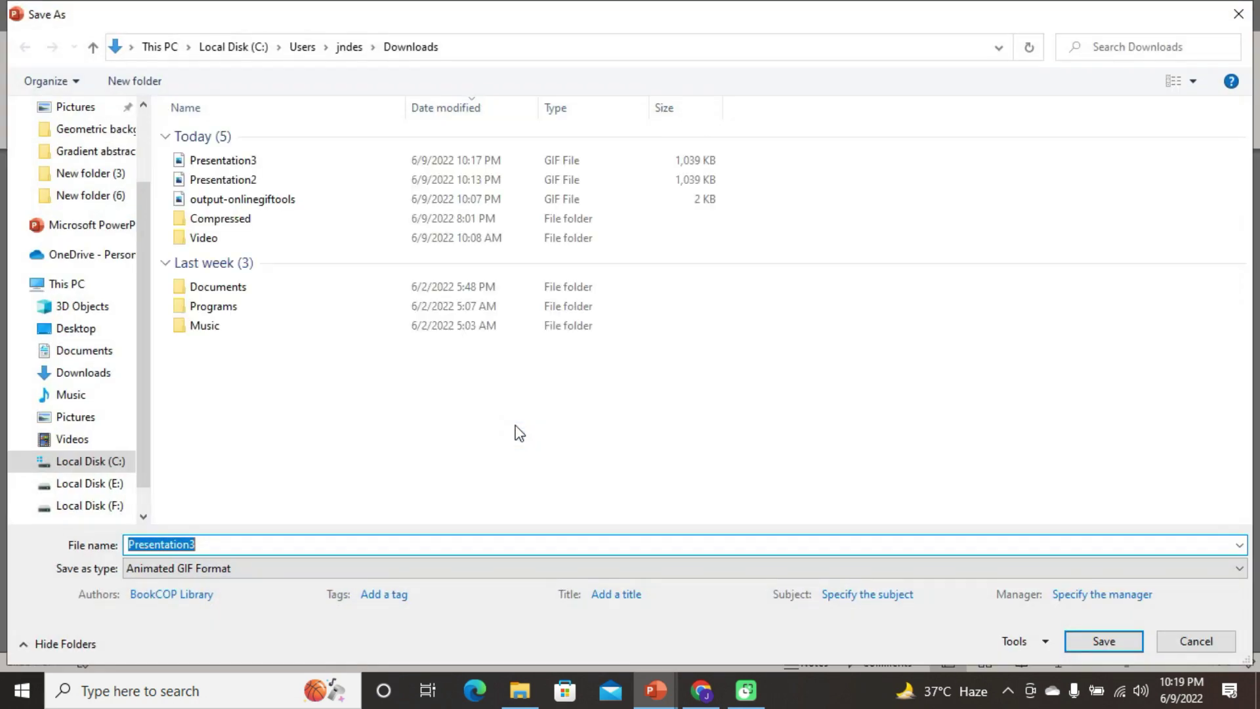
pyautogui.scroll(2, 99, 178)
pyautogui.click(105, 169)
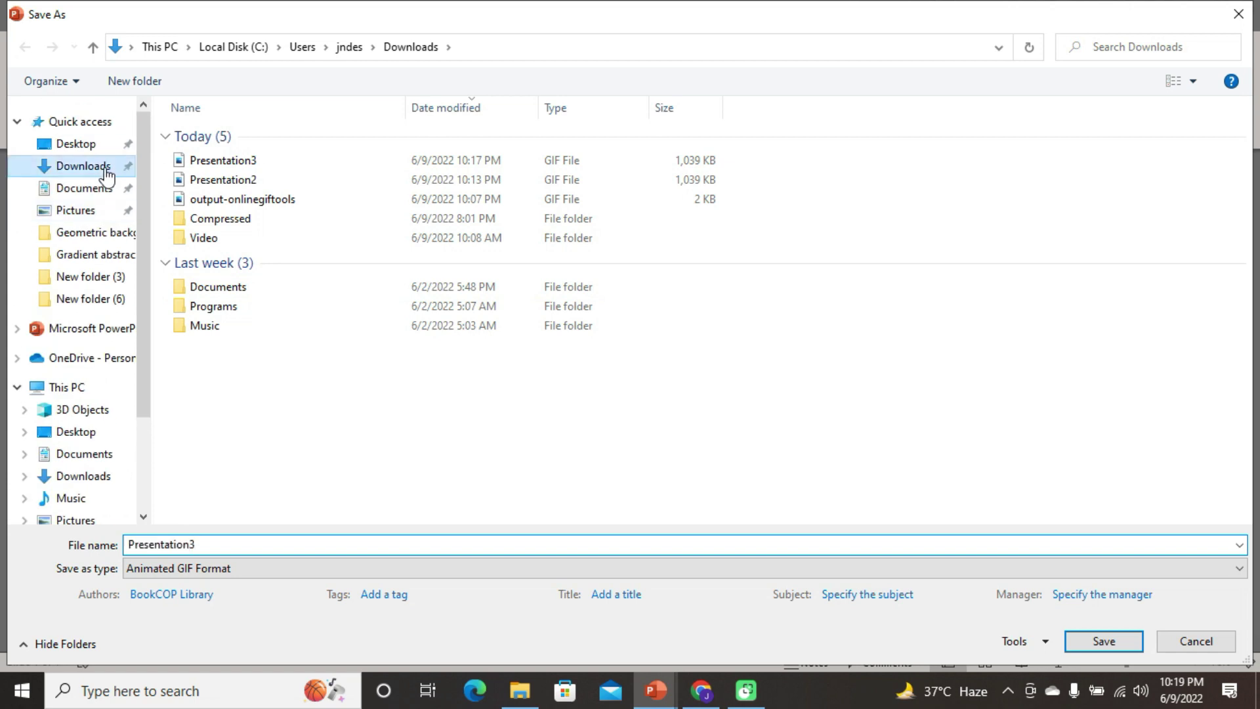
pyautogui.click(197, 171)
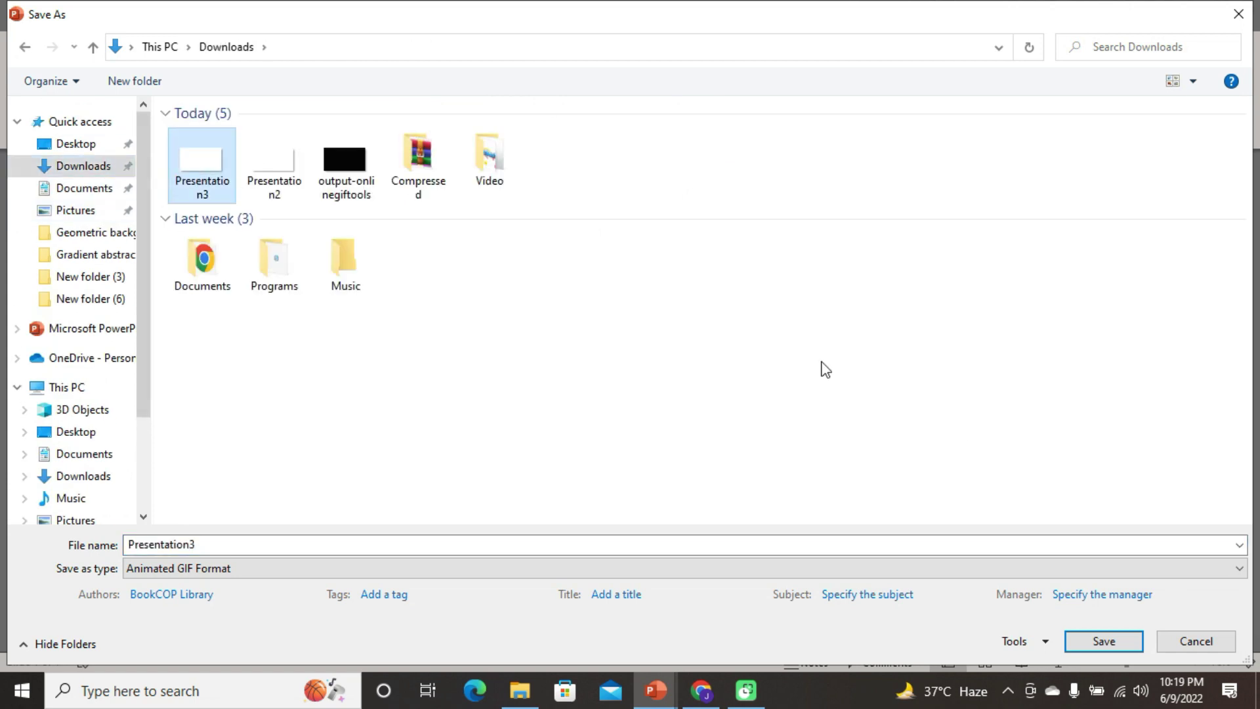
pyautogui.click(1100, 640)
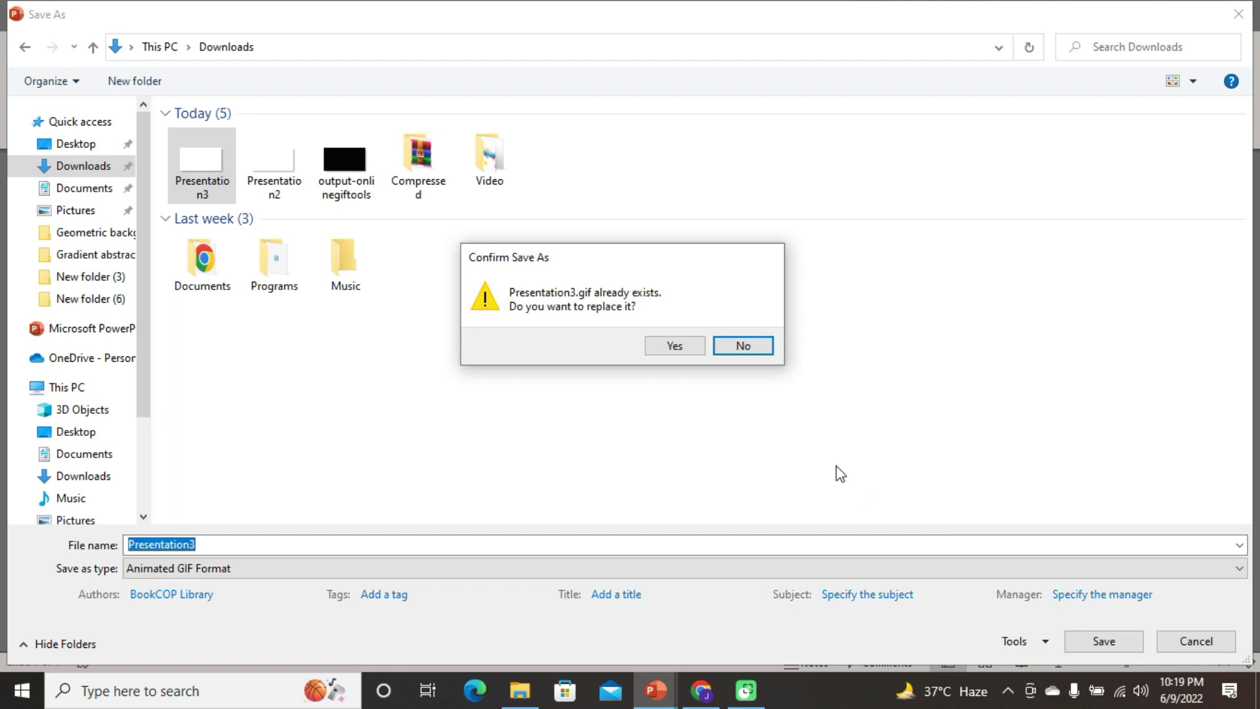
pyautogui.click(683, 350)
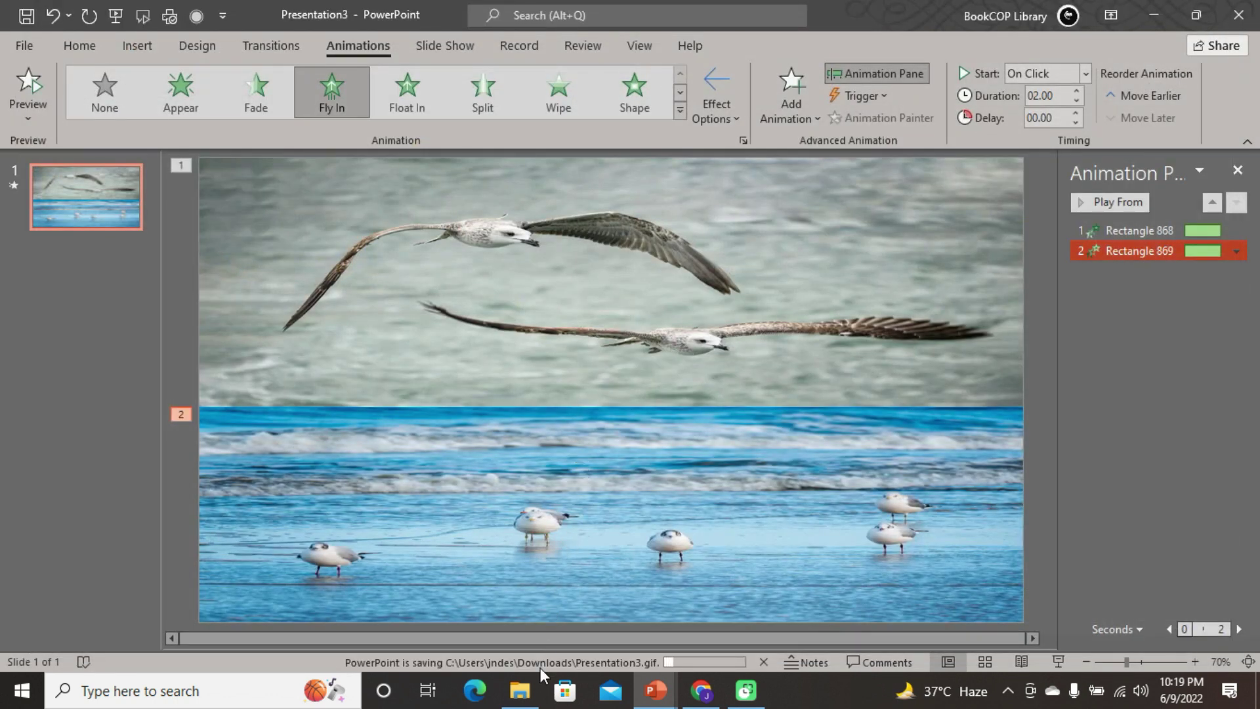
pyautogui.click(520, 691)
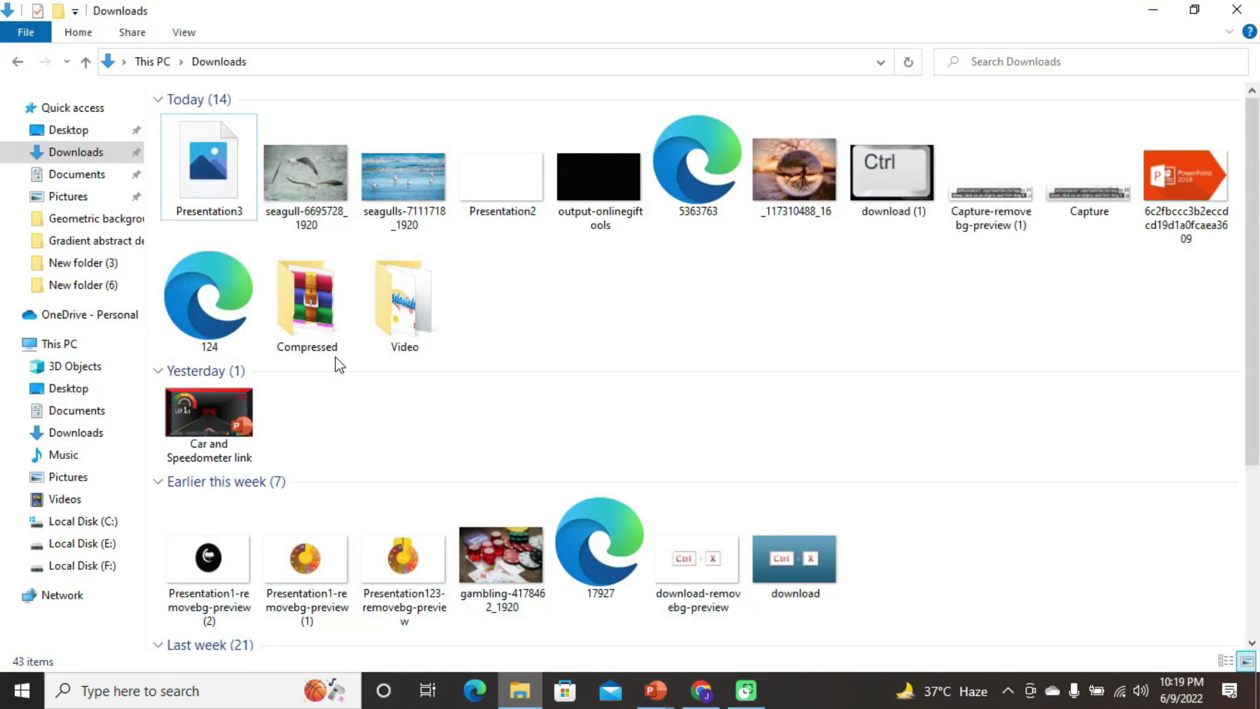
# - Open the exported Presentation3 GIF from Downloads to watch its animation play
pyautogui.doubleClick(207, 191)
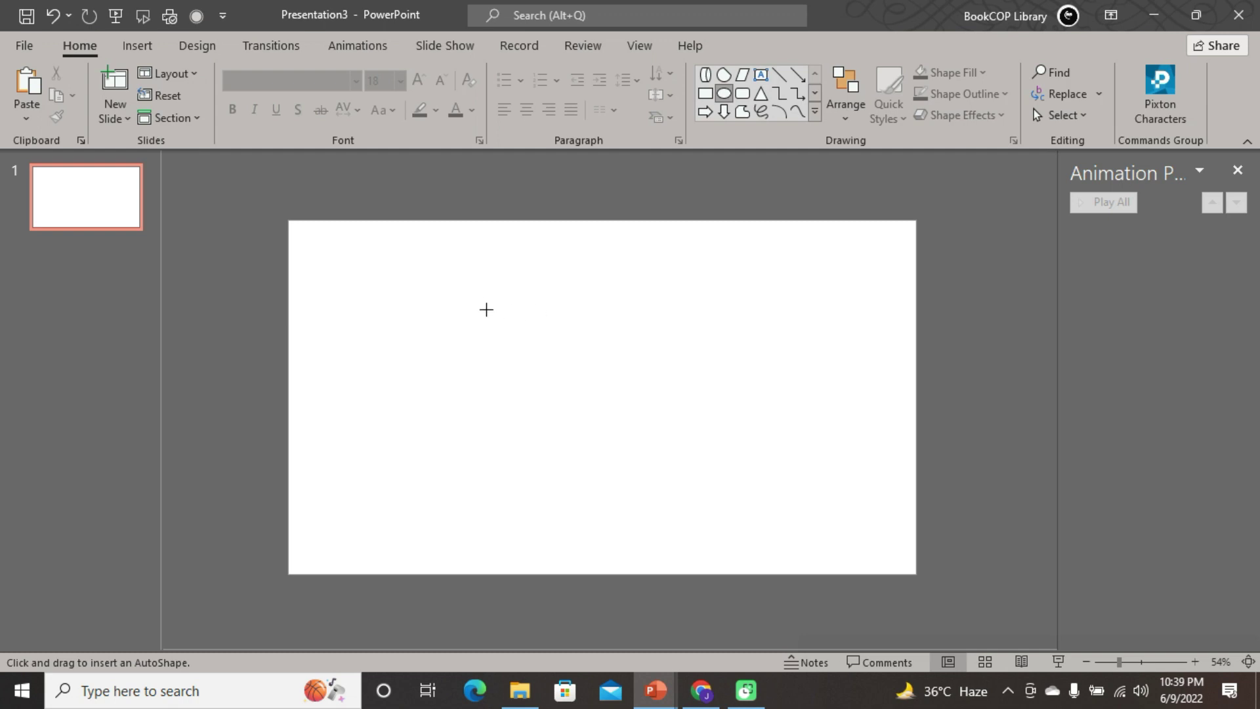
# - Intersect two overlapping blue ovals into a lens, then duplicate and rotate it into petals
pyautogui.moveTo(486, 309); pyautogui.dragTo(615, 415)
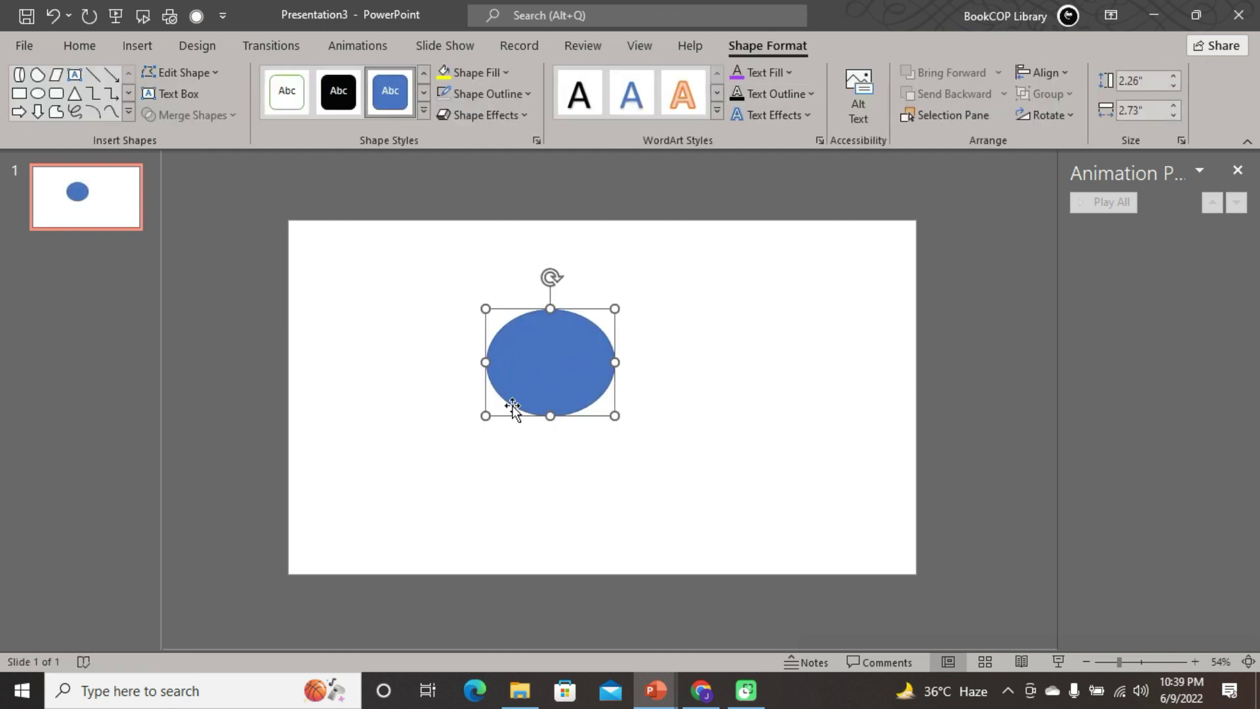
pyautogui.moveTo(547, 388); pyautogui.dragTo(592, 409)
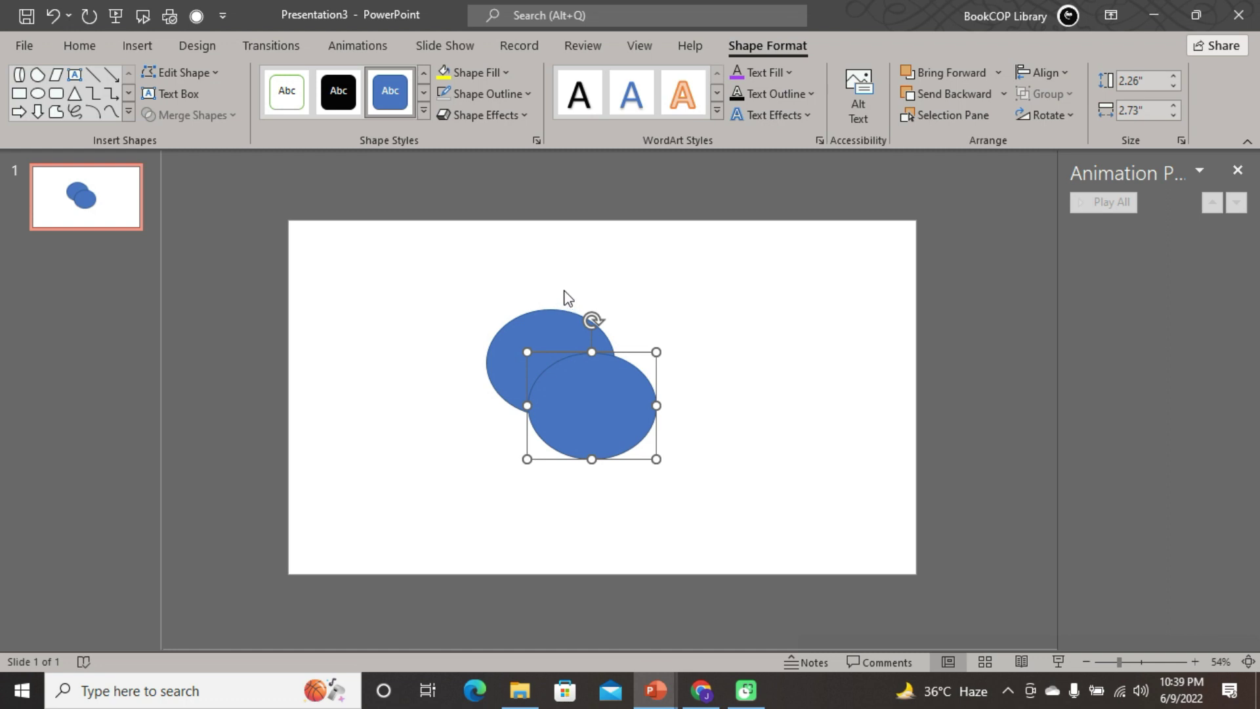
pyautogui.keyDown('shift'); pyautogui.click(535, 331); pyautogui.keyUp('shift')
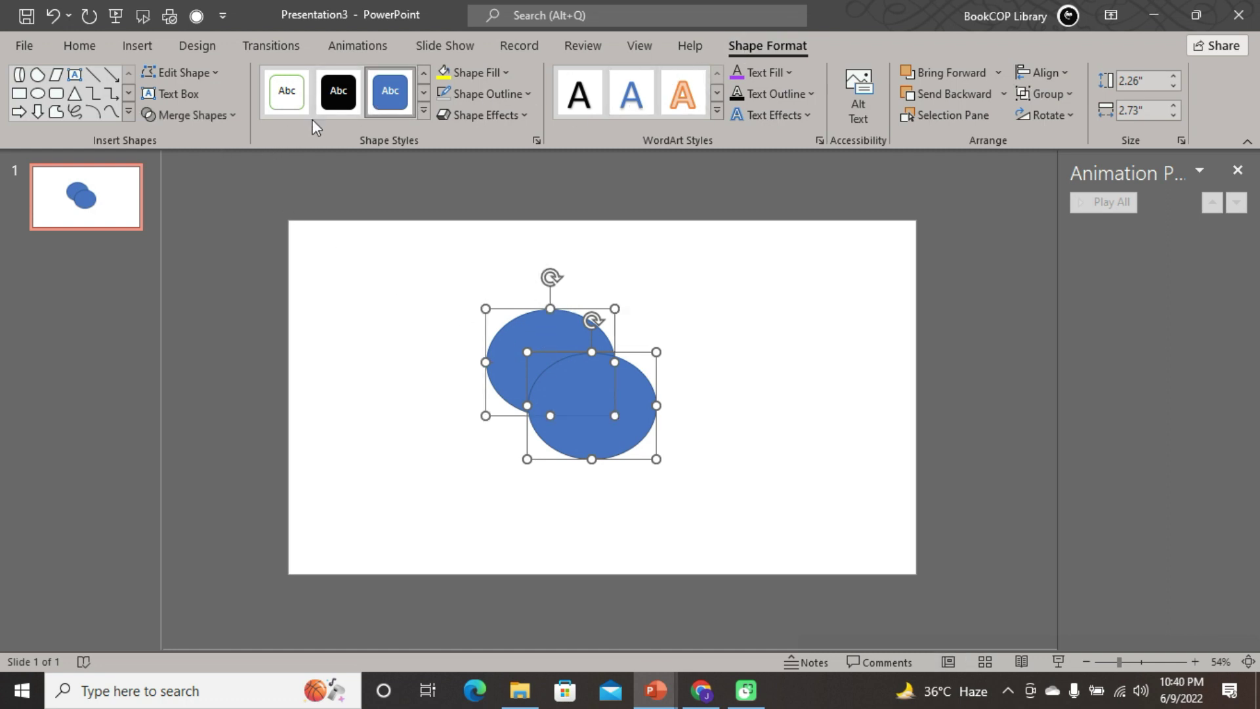
pyautogui.click(234, 117)
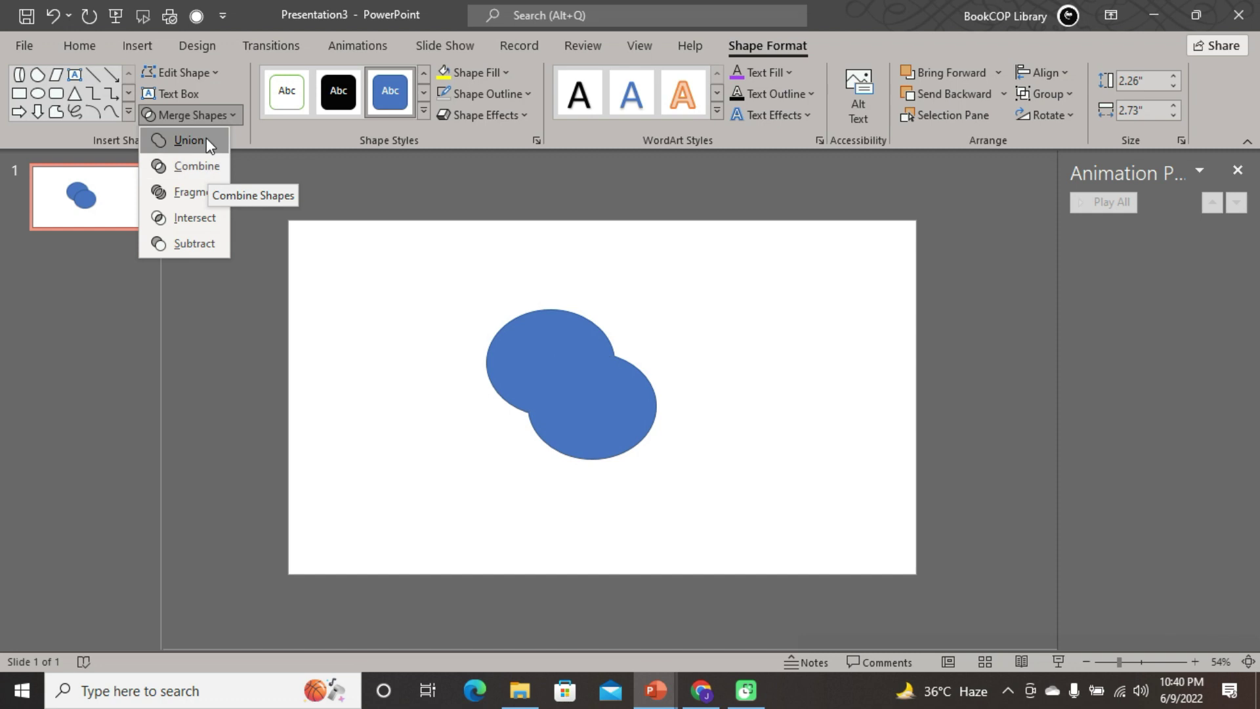
pyautogui.click(186, 217)
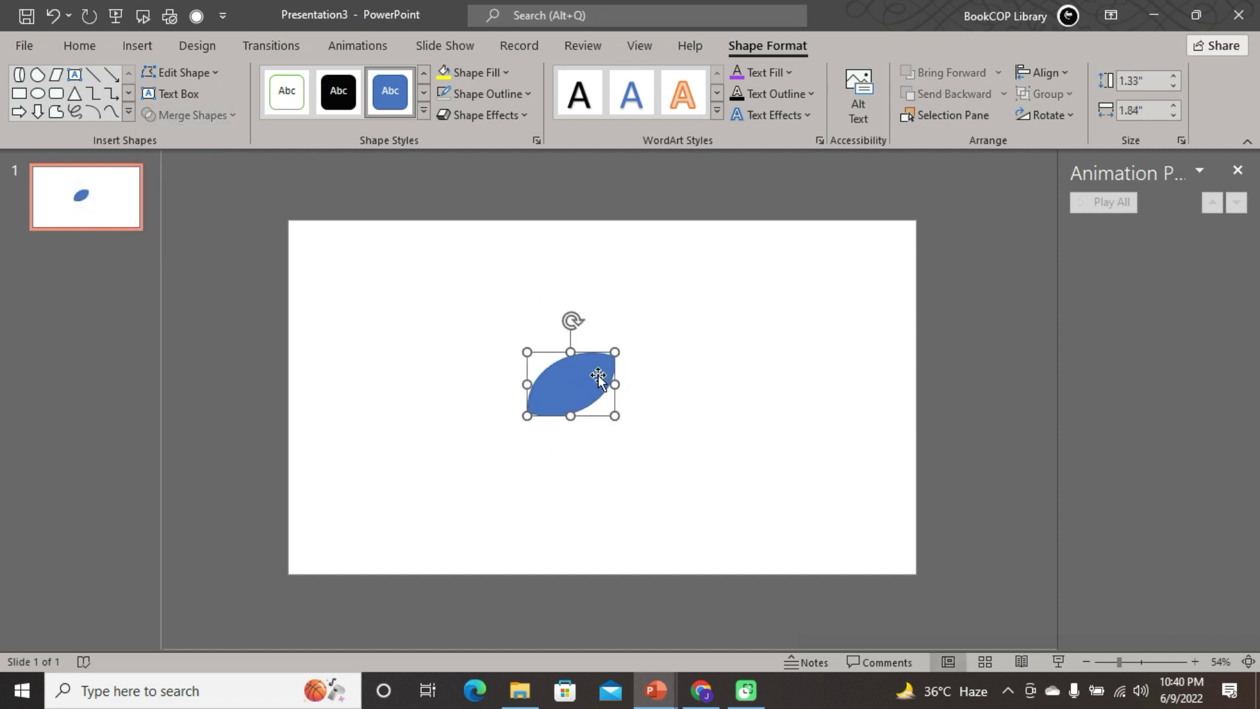
pyautogui.moveTo(600, 376)
pyautogui.mouseDown()
pyautogui.moveTo(670, 338)
pyautogui.moveTo(681, 430)
pyautogui.mouseUp()
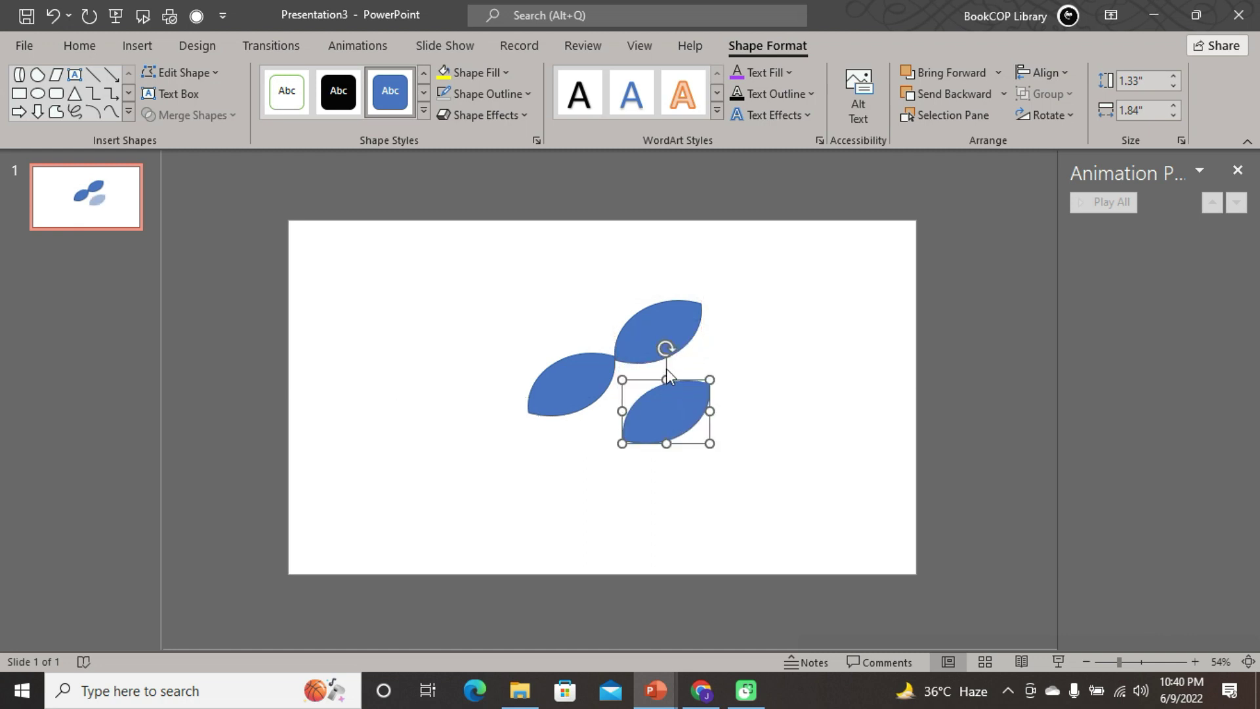
pyautogui.moveTo(666, 348)
pyautogui.mouseDown()
pyautogui.moveTo(703, 400)
pyautogui.moveTo(658, 402)
pyautogui.moveTo(716, 398)
pyautogui.moveTo(653, 400)
pyautogui.mouseUp()
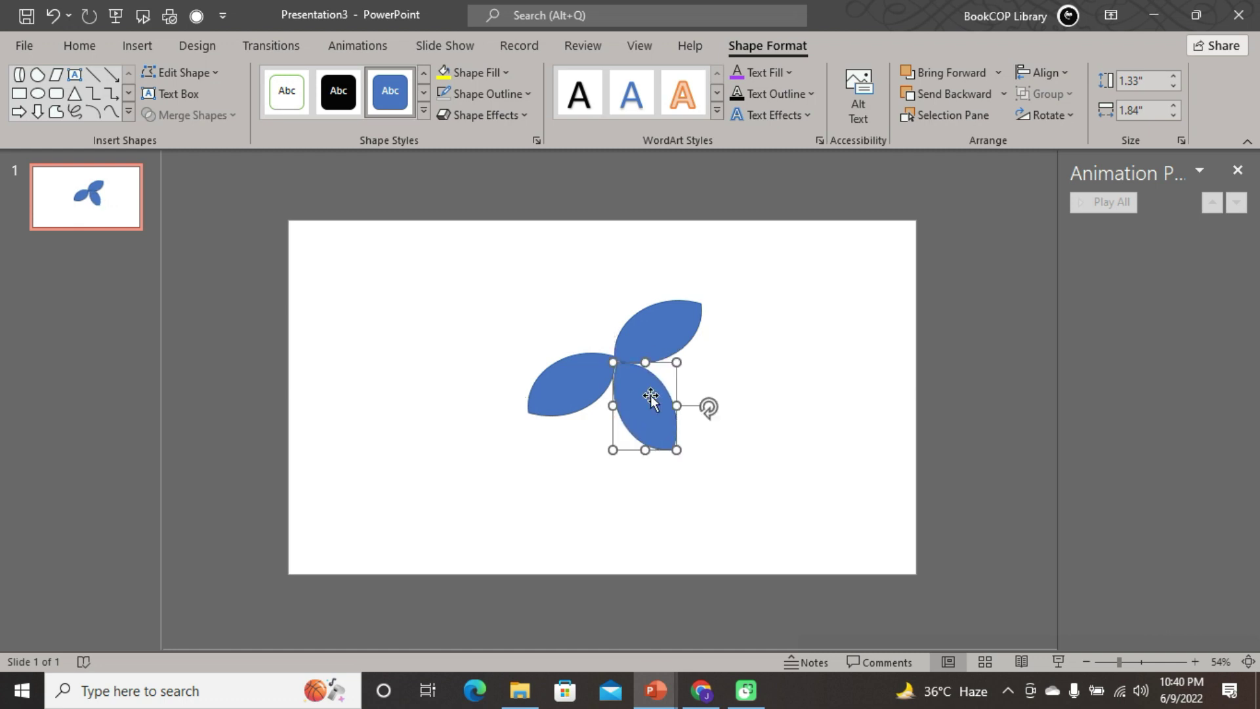
# - Fill the top petal yellow, the left petal red and the bottom petal green
pyautogui.click(659, 339)
pyautogui.click(446, 74)
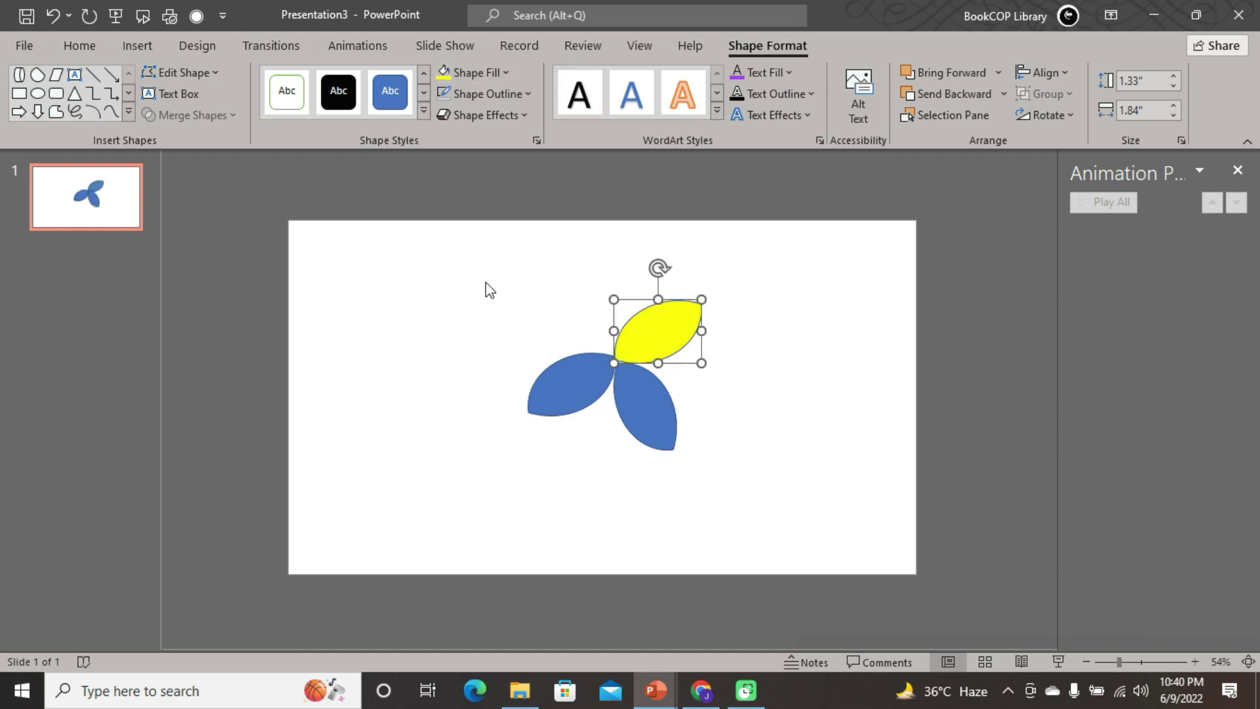
pyautogui.click(570, 384)
pyautogui.click(504, 72)
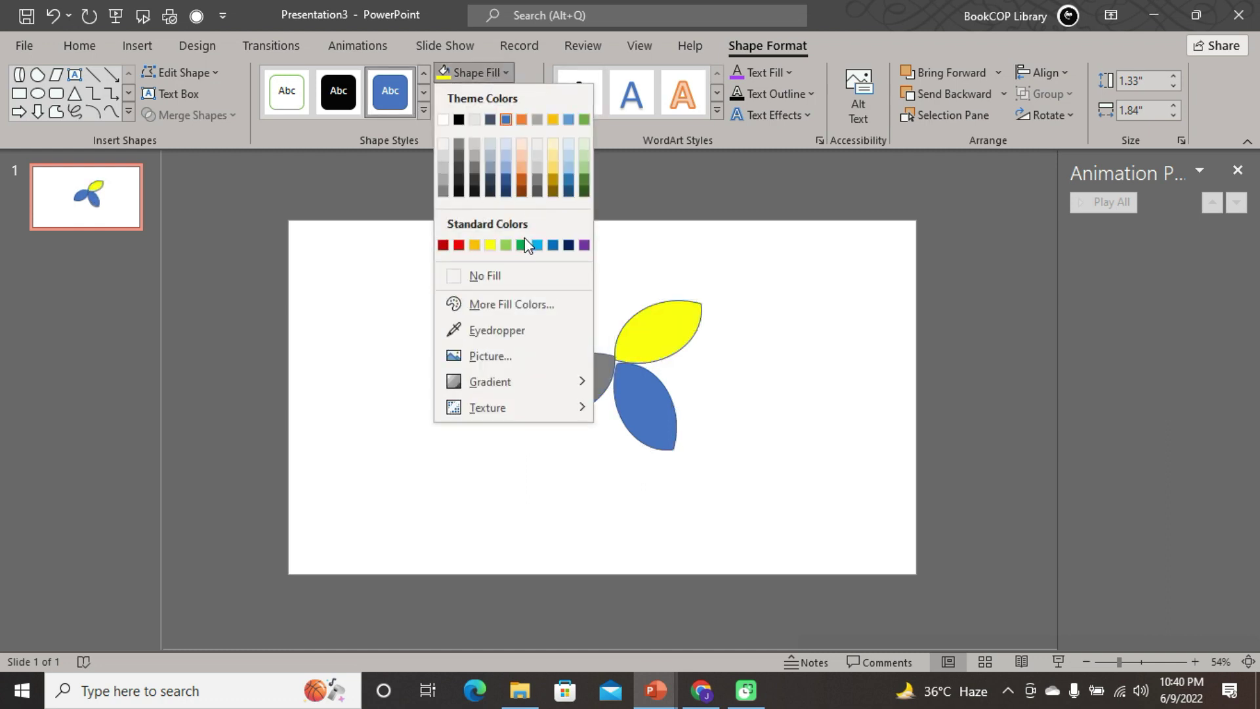
pyautogui.click(628, 388)
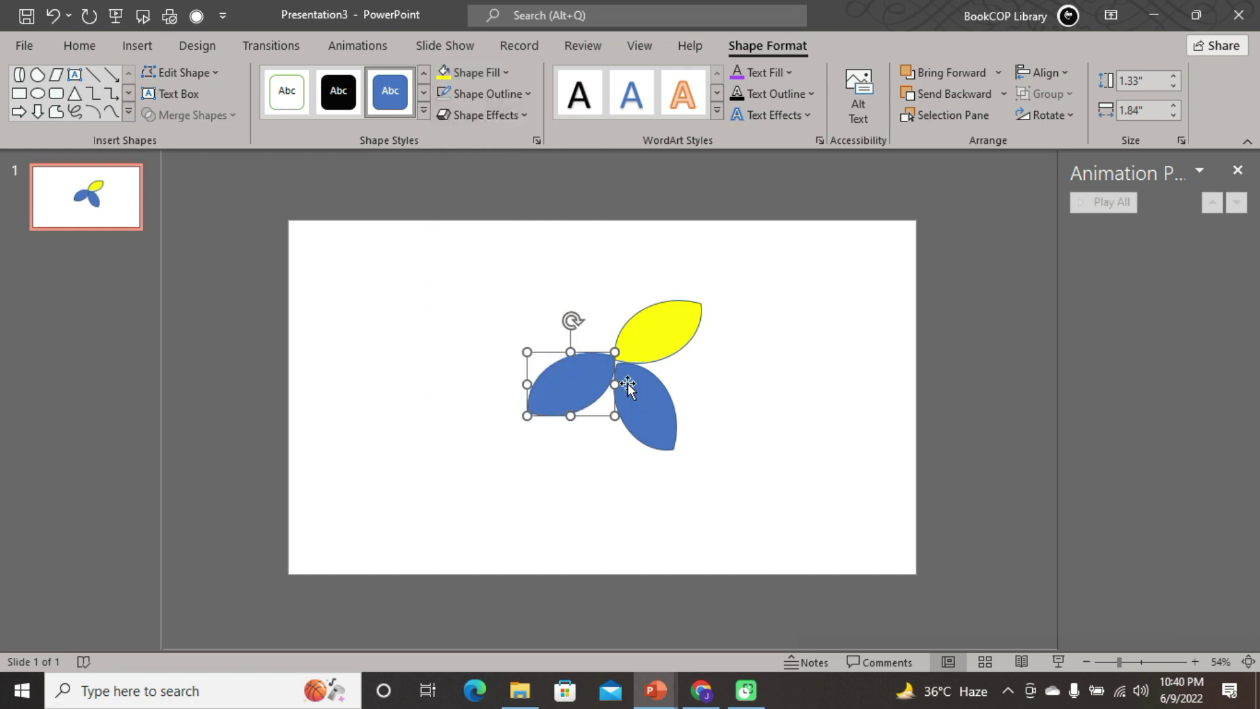
pyautogui.click(443, 72)
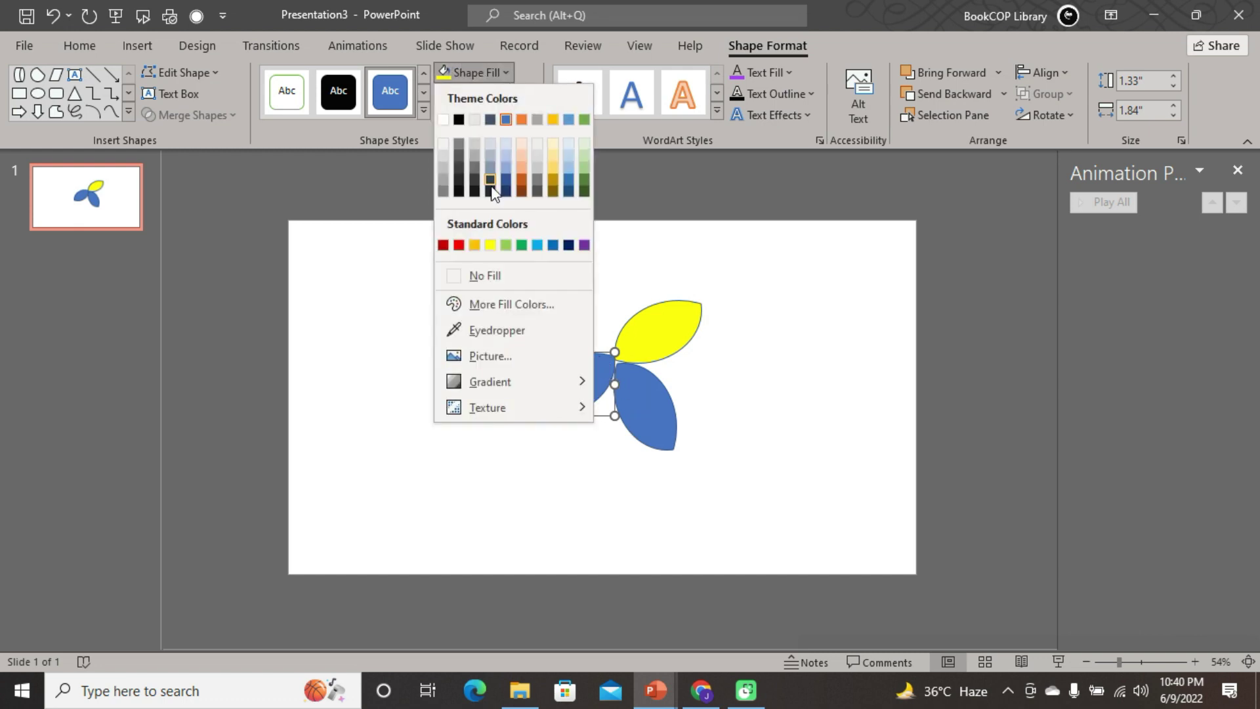
pyautogui.click(459, 245)
pyautogui.click(622, 367)
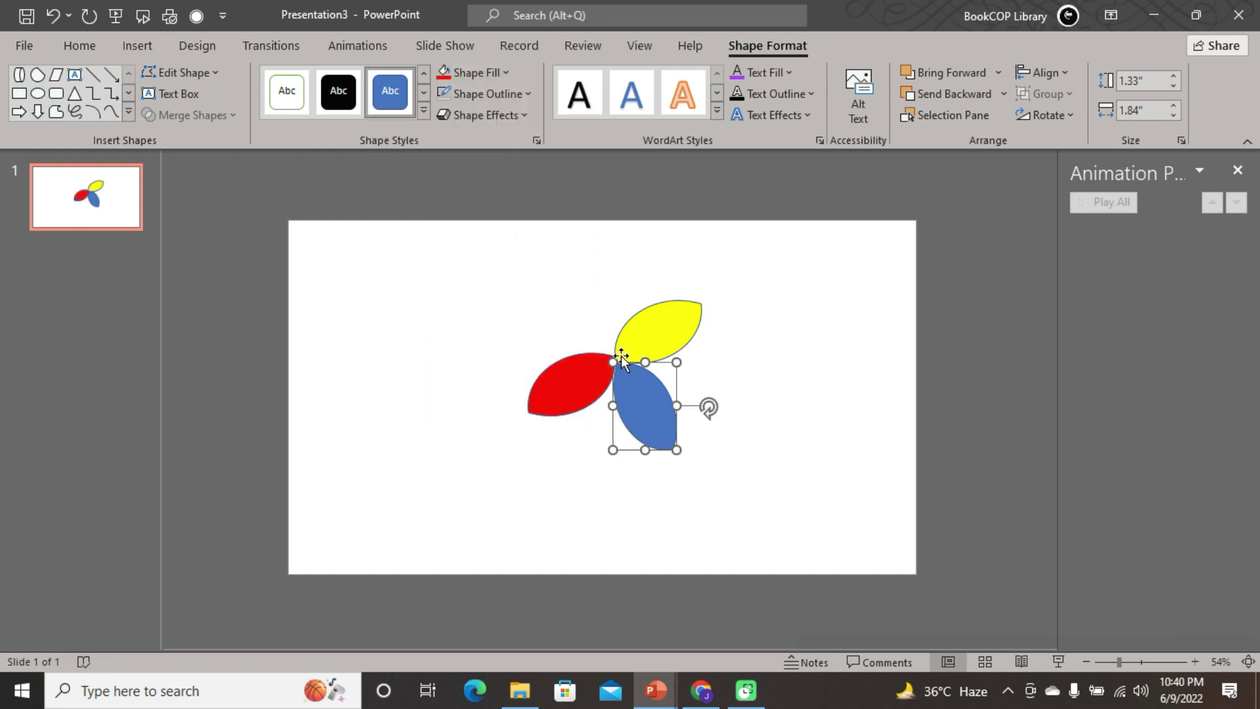
pyautogui.click(506, 72)
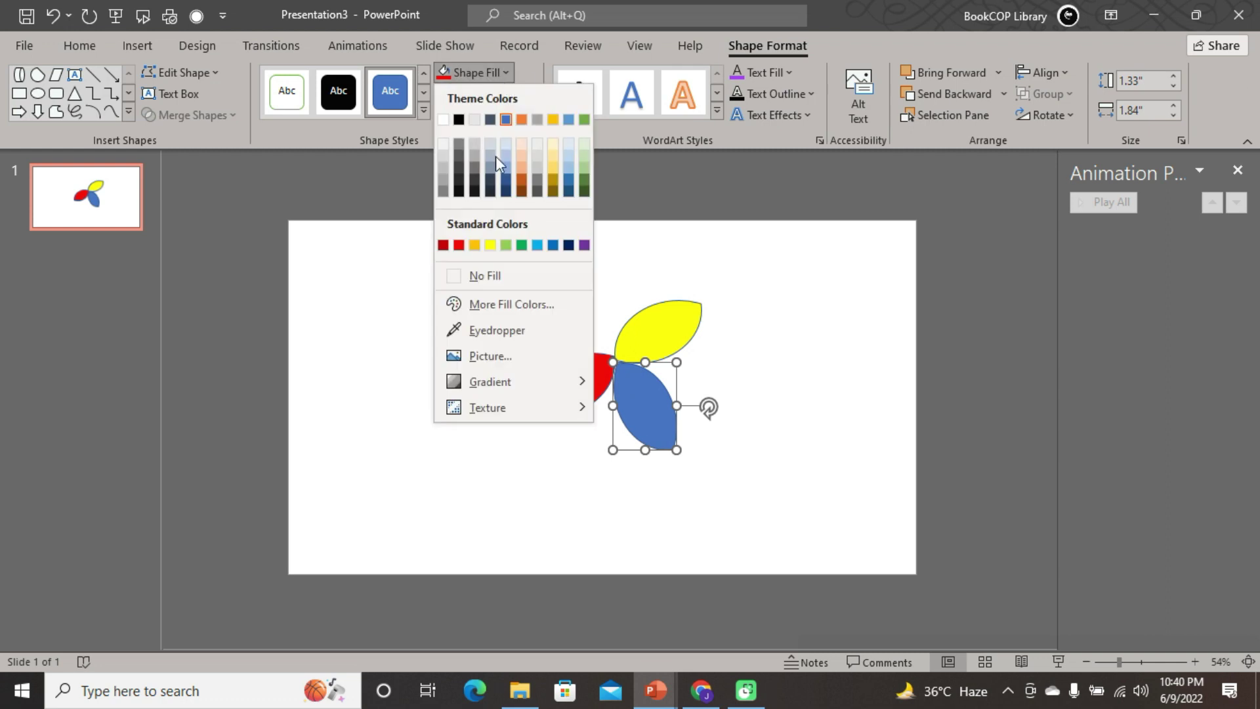
pyautogui.click(515, 246)
pyautogui.click(715, 364)
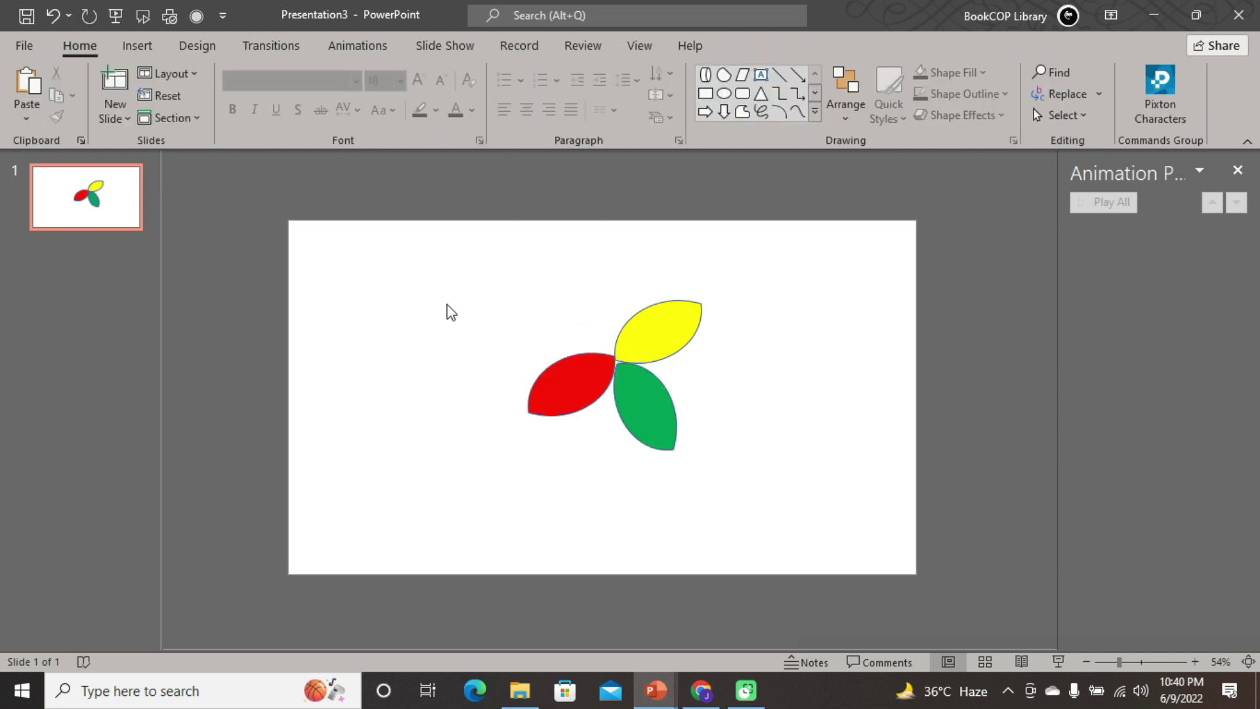
# - Add a blank slide, then draw and delete a trial rounded rectangle
pyautogui.click(122, 117)
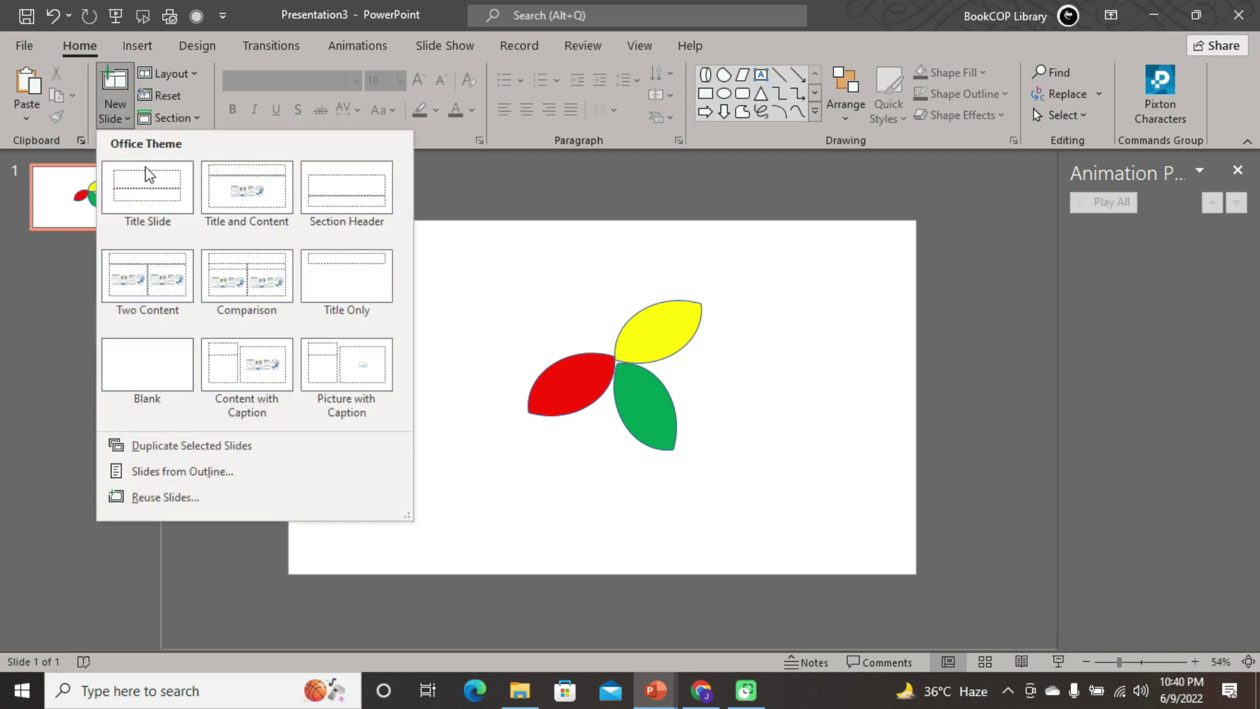
pyautogui.click(164, 341)
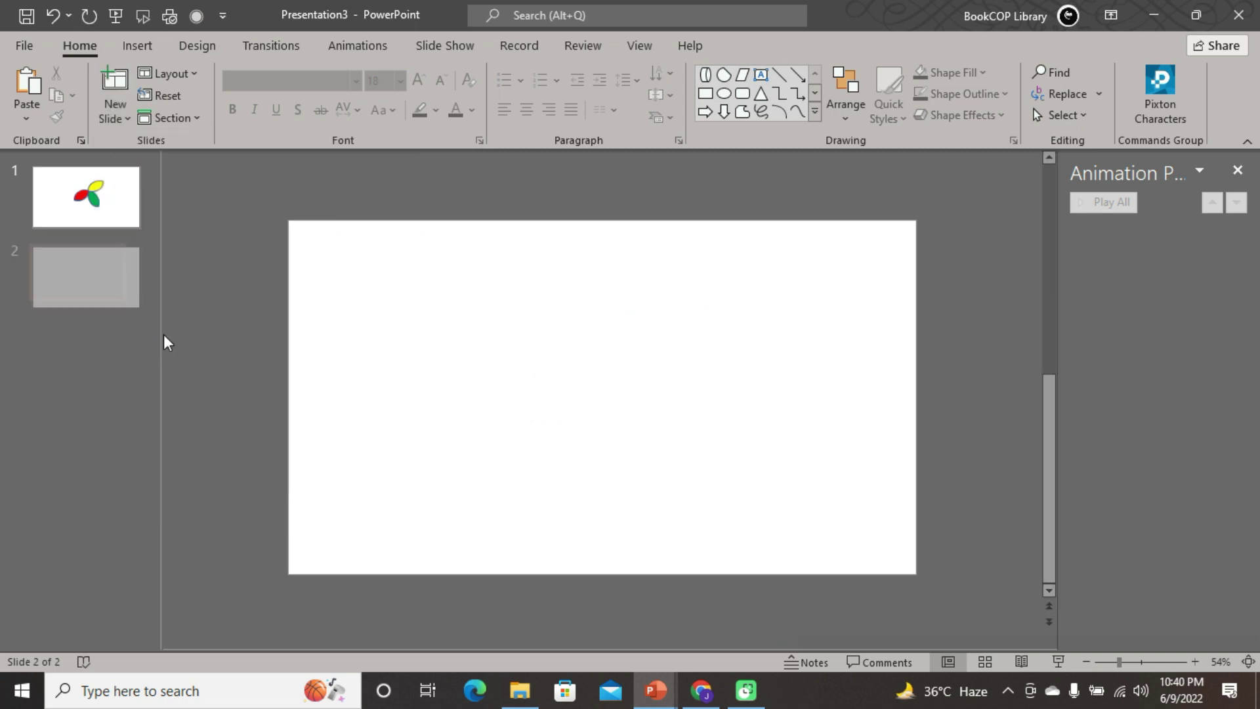
pyautogui.click(742, 95)
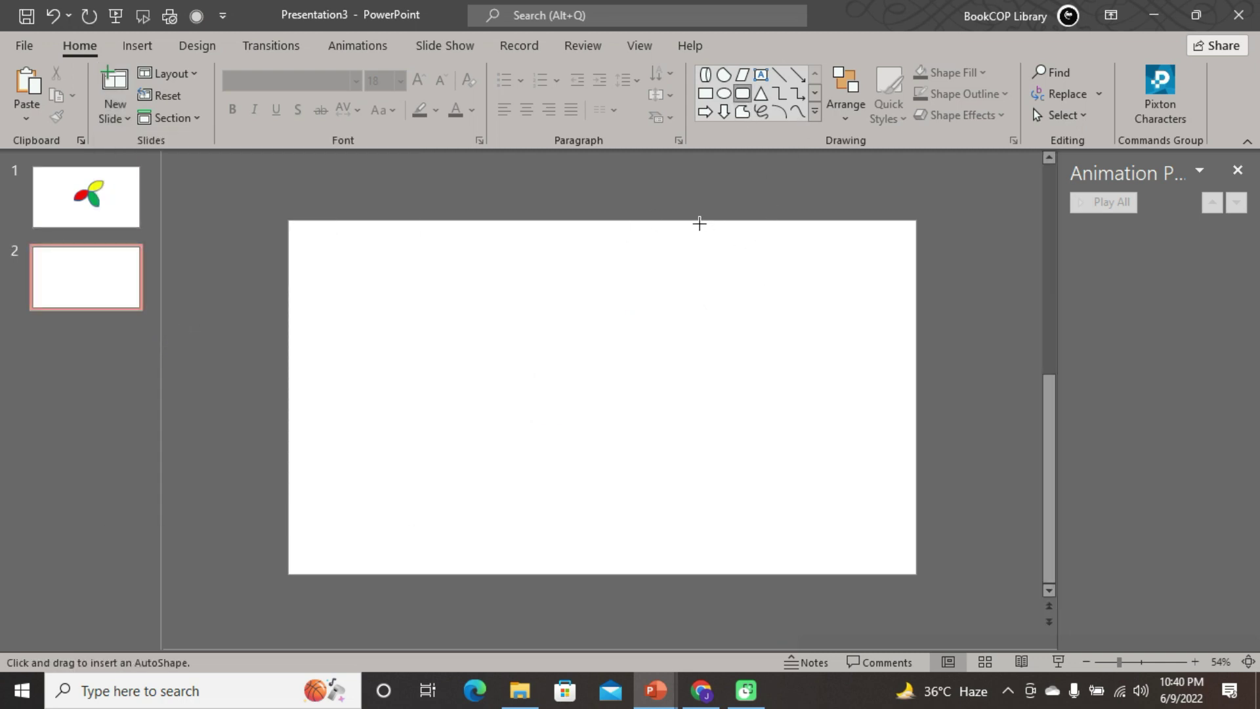
pyautogui.moveTo(699, 223); pyautogui.dragTo(1012, 553)
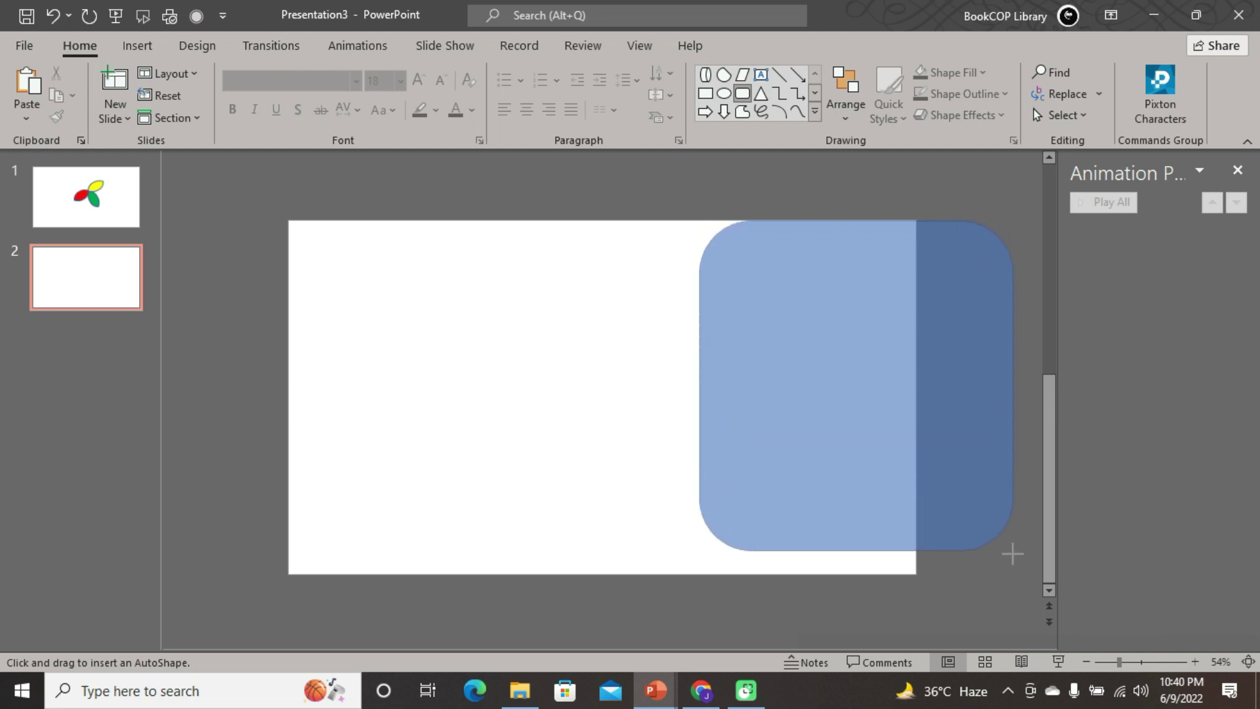
pyautogui.moveTo(1012, 553); pyautogui.dragTo(1015, 576)
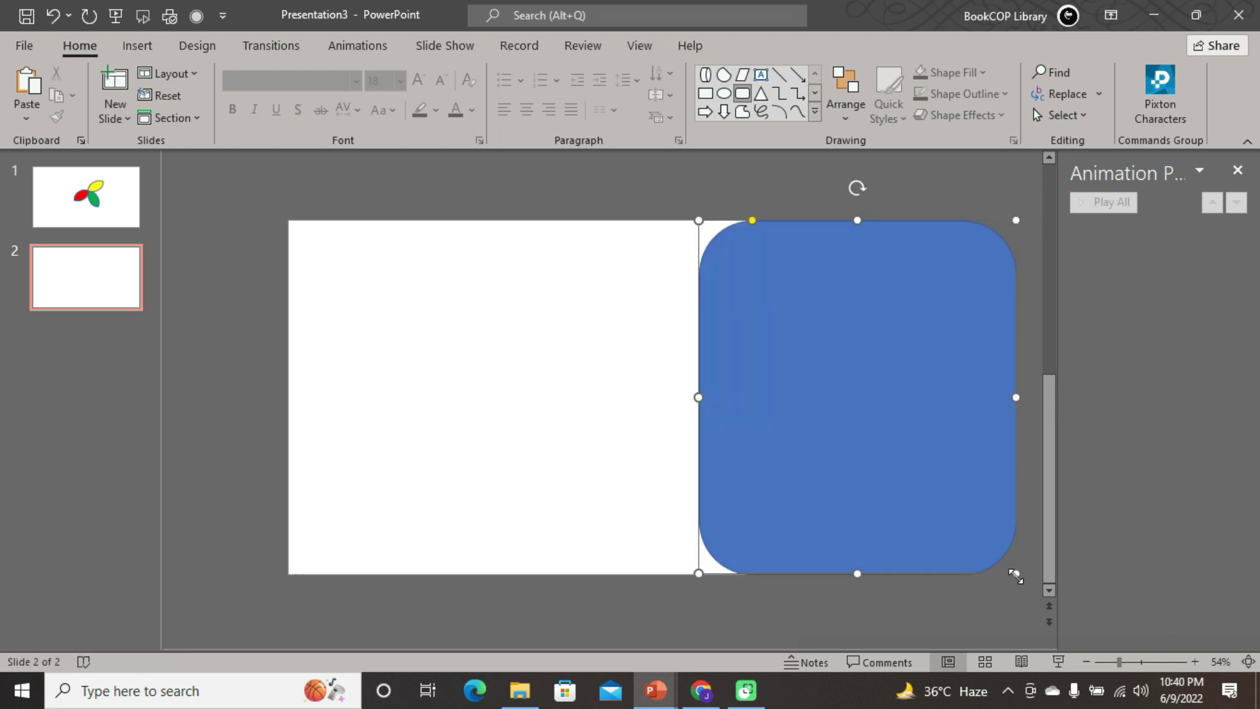
pyautogui.press('Delete')
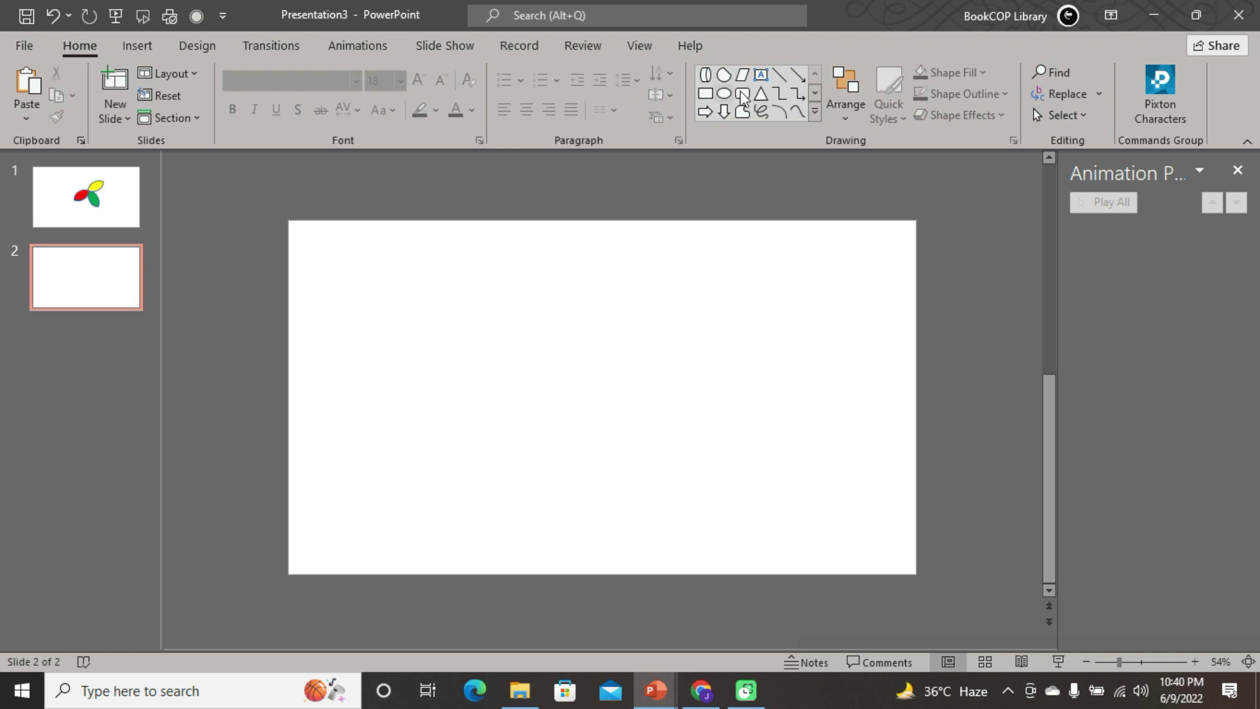
# - Draw a blue rectangle covering the slide's right side from top to bottom
pyautogui.click(815, 111)
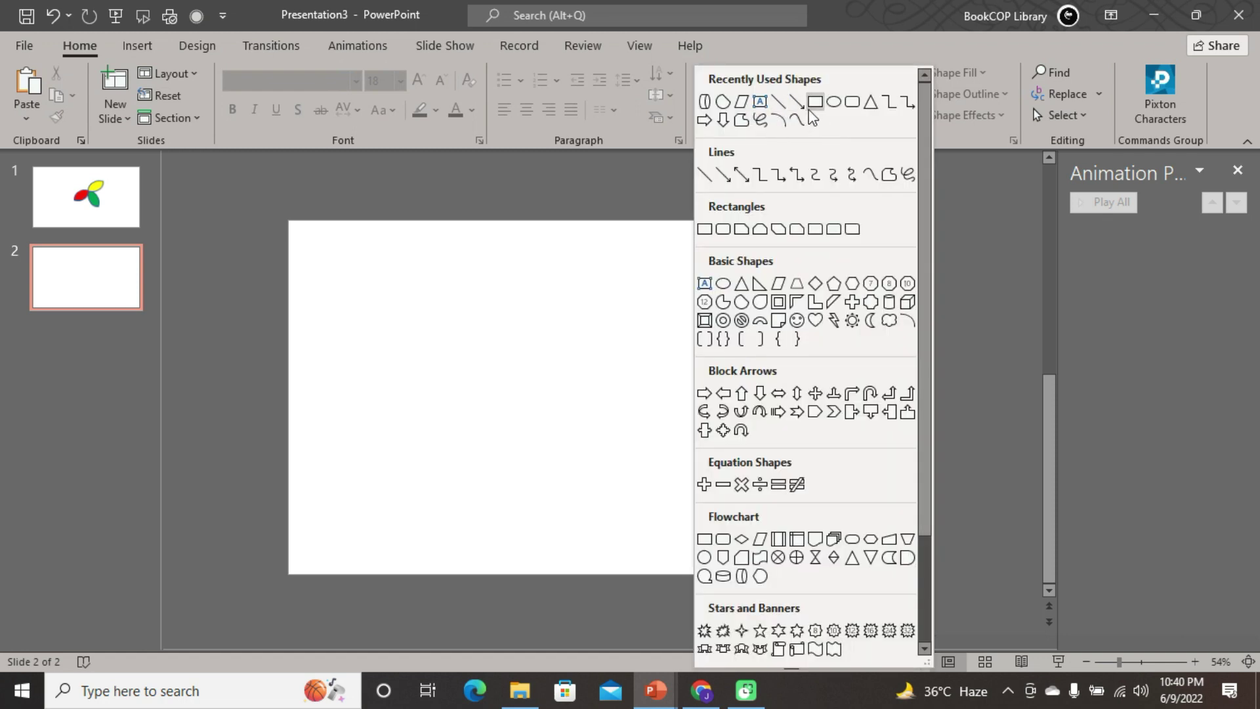
pyautogui.click(814, 112)
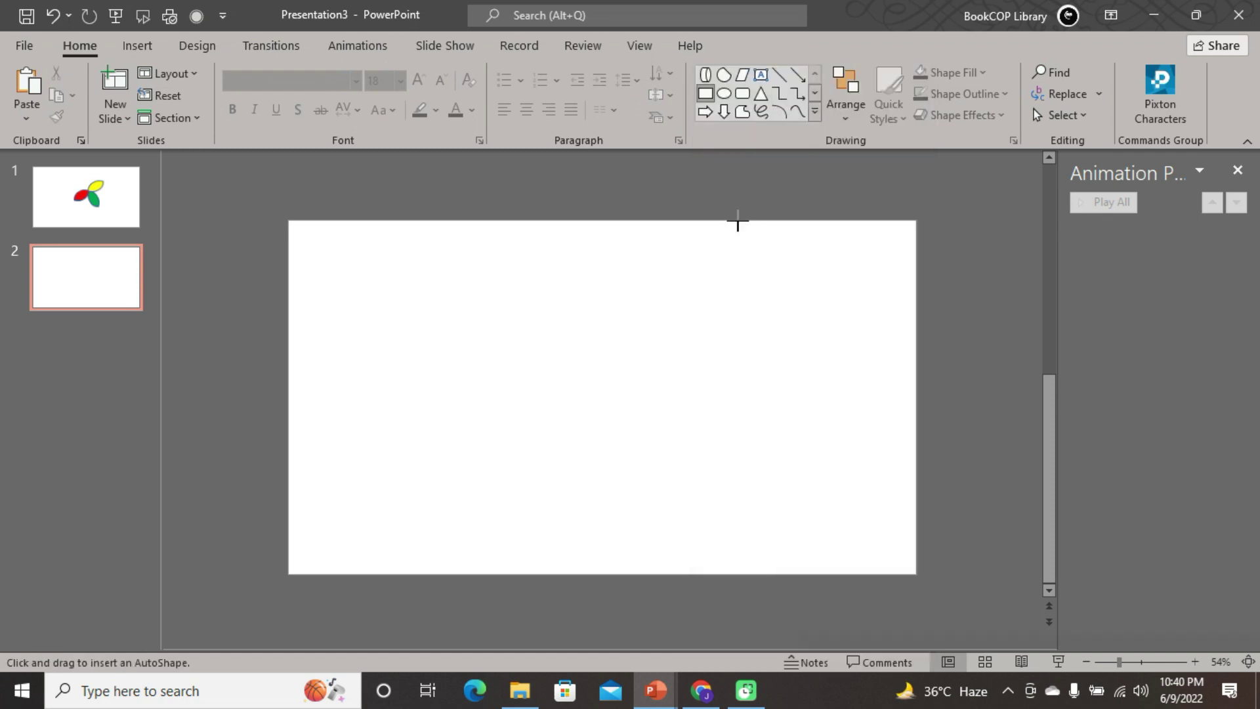
pyautogui.moveTo(737, 223); pyautogui.dragTo(1016, 537)
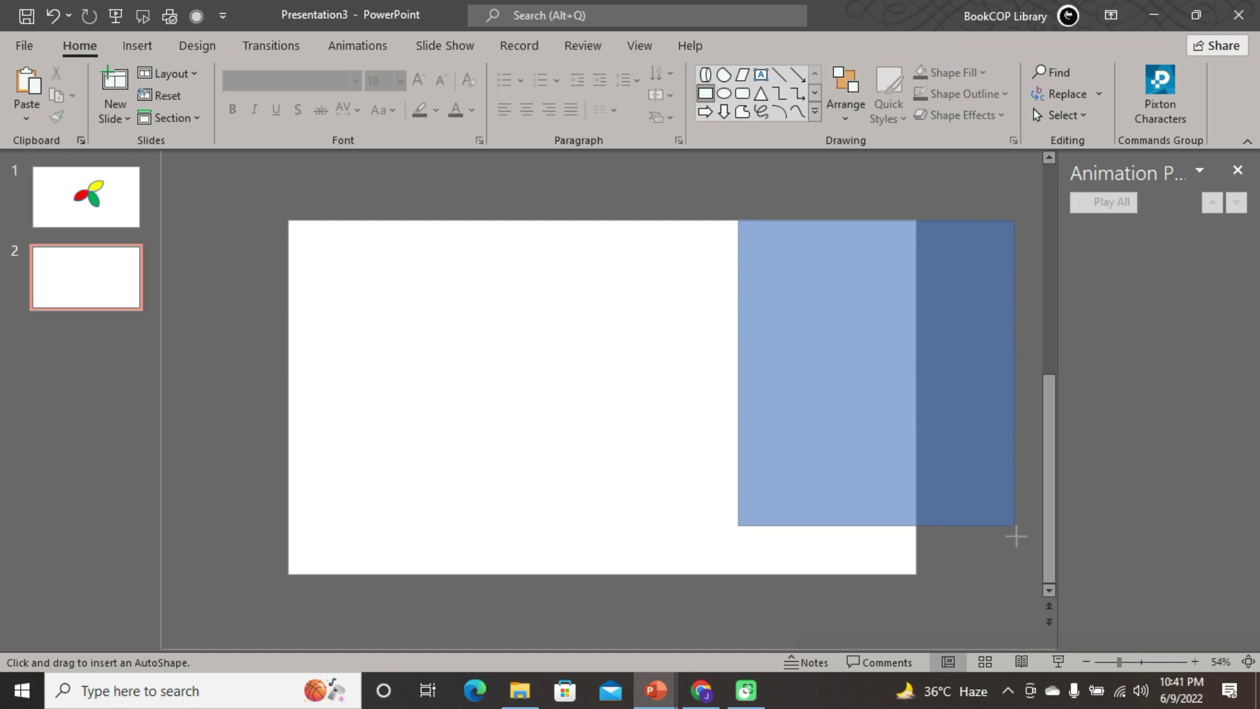
pyautogui.moveTo(1016, 537); pyautogui.dragTo(1029, 573)
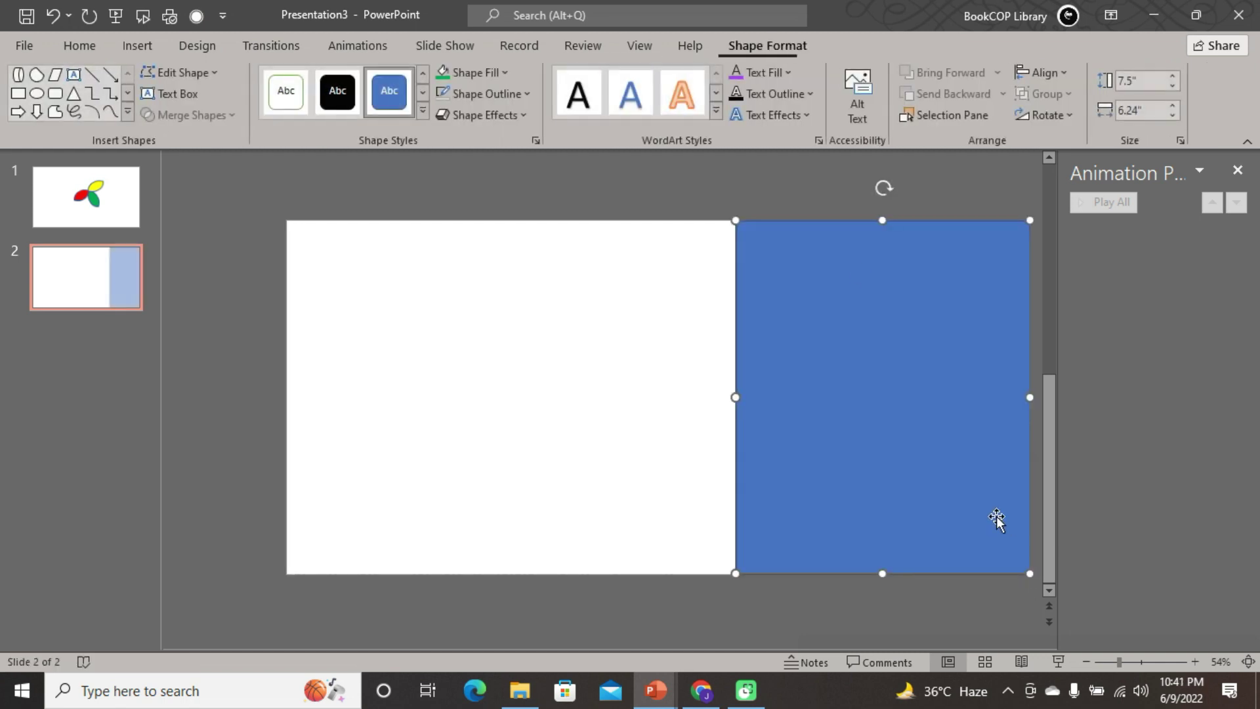
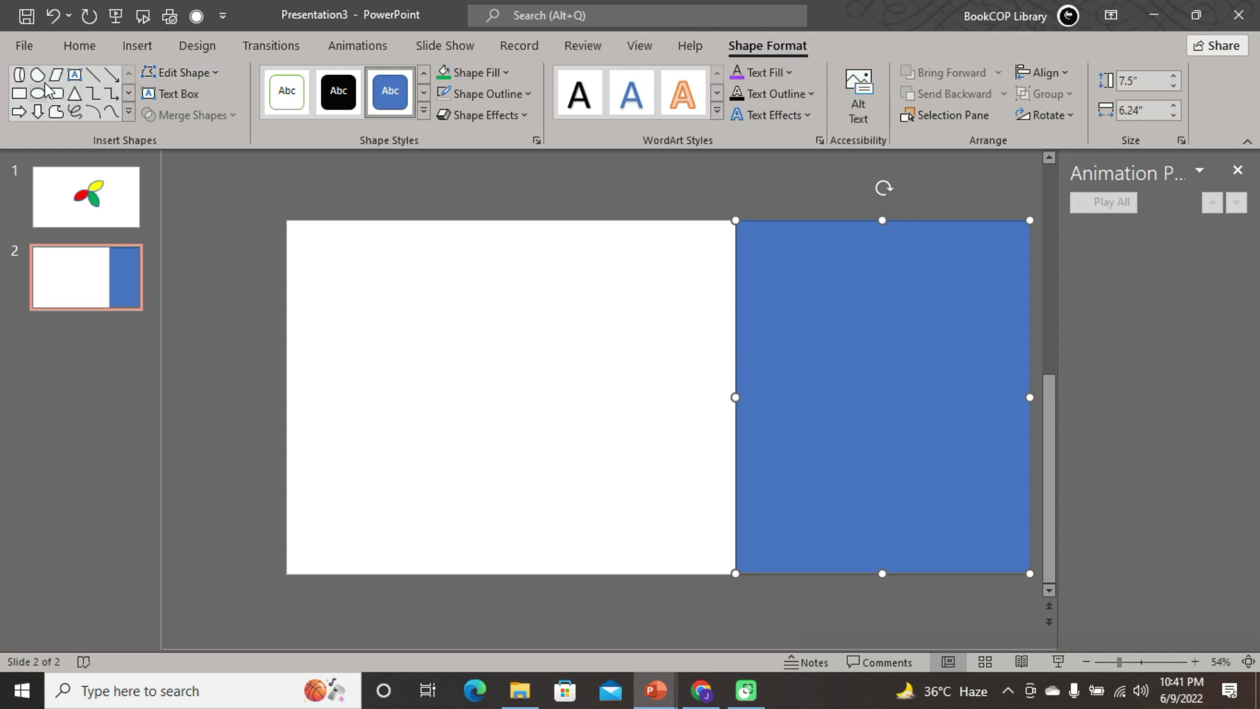
# - Draw a tall parallelogram over the blue block on slide 2, widening it slightly
pyautogui.click(80, 45)
pyautogui.click(814, 112)
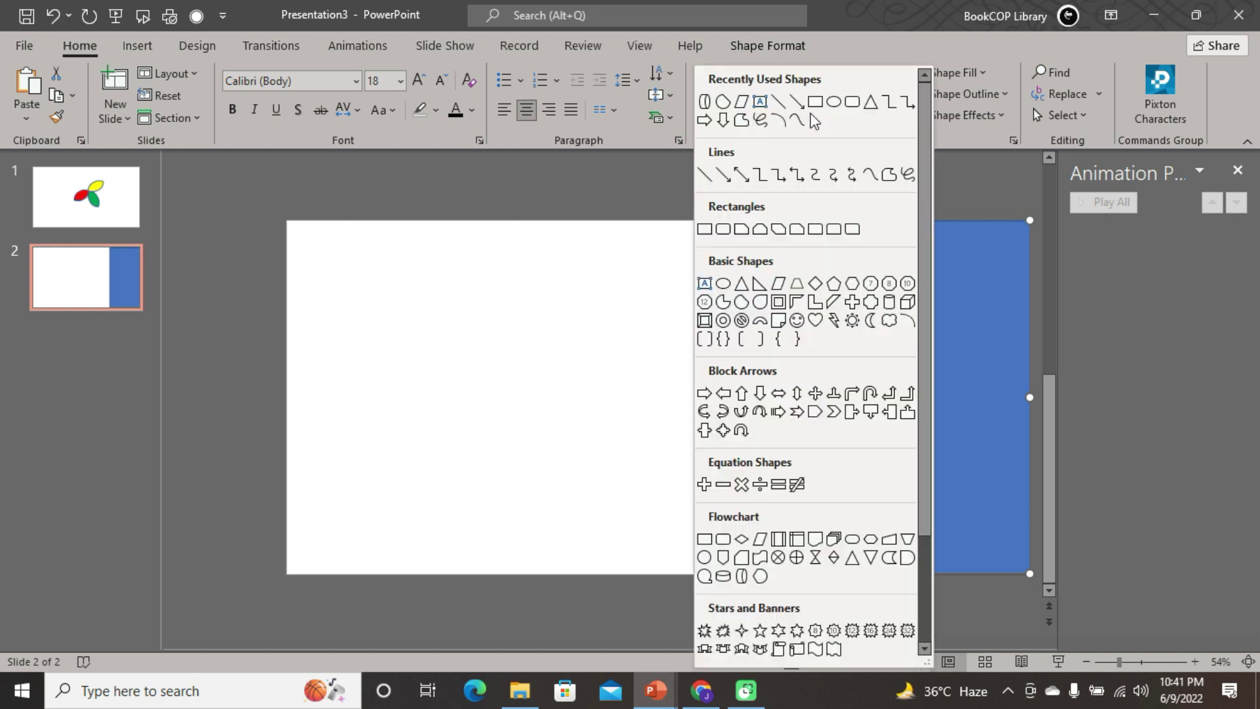
pyautogui.click(774, 283)
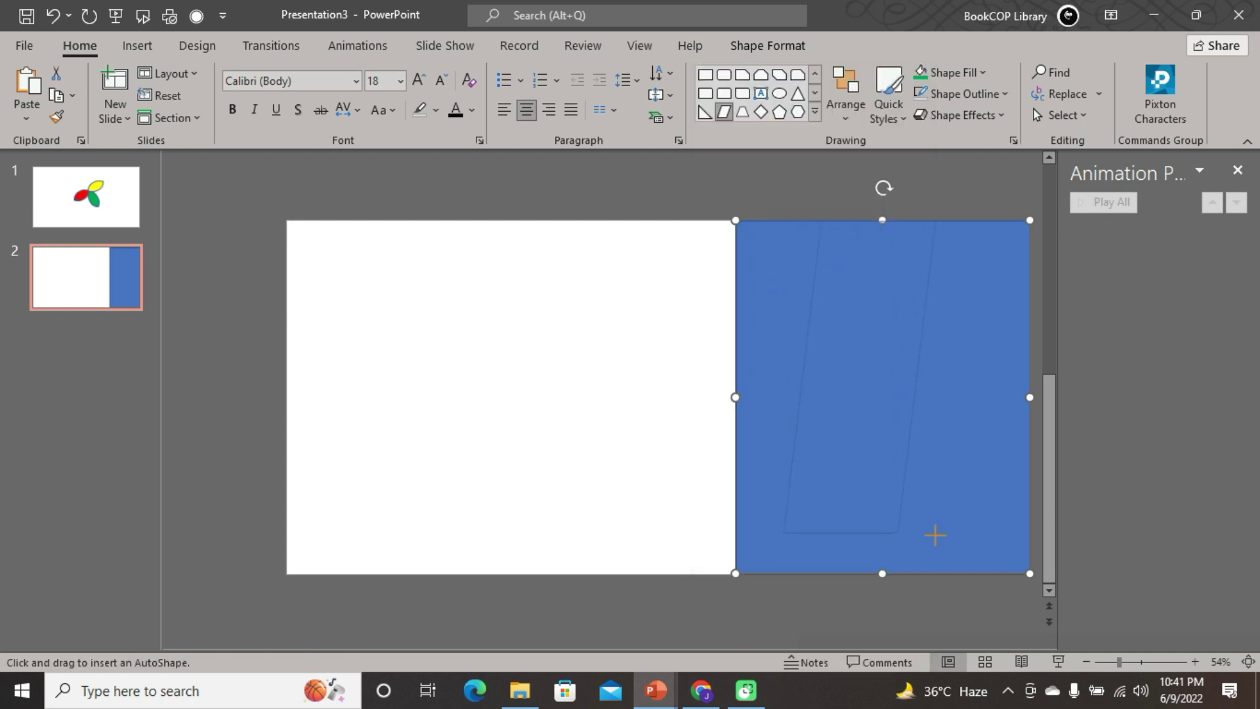
pyautogui.moveTo(930, 574); pyautogui.dragTo(929, 573)
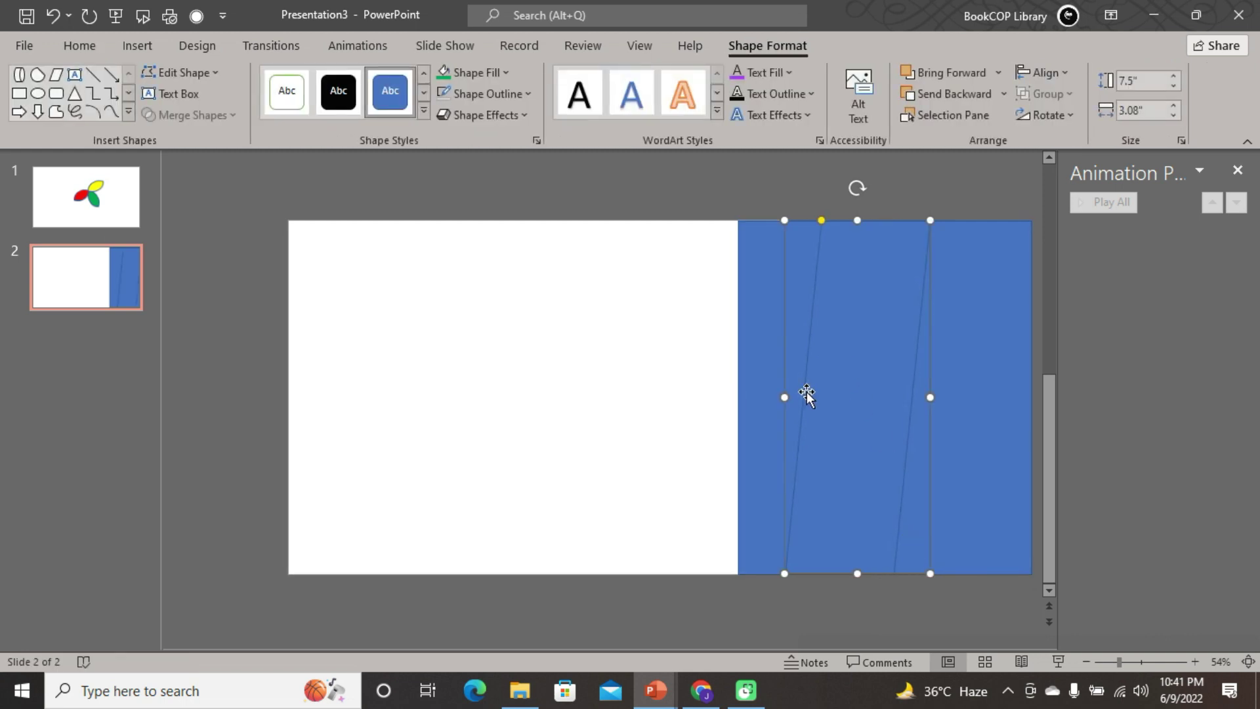
pyautogui.click(768, 398)
pyautogui.moveTo(930, 396); pyautogui.dragTo(942, 396)
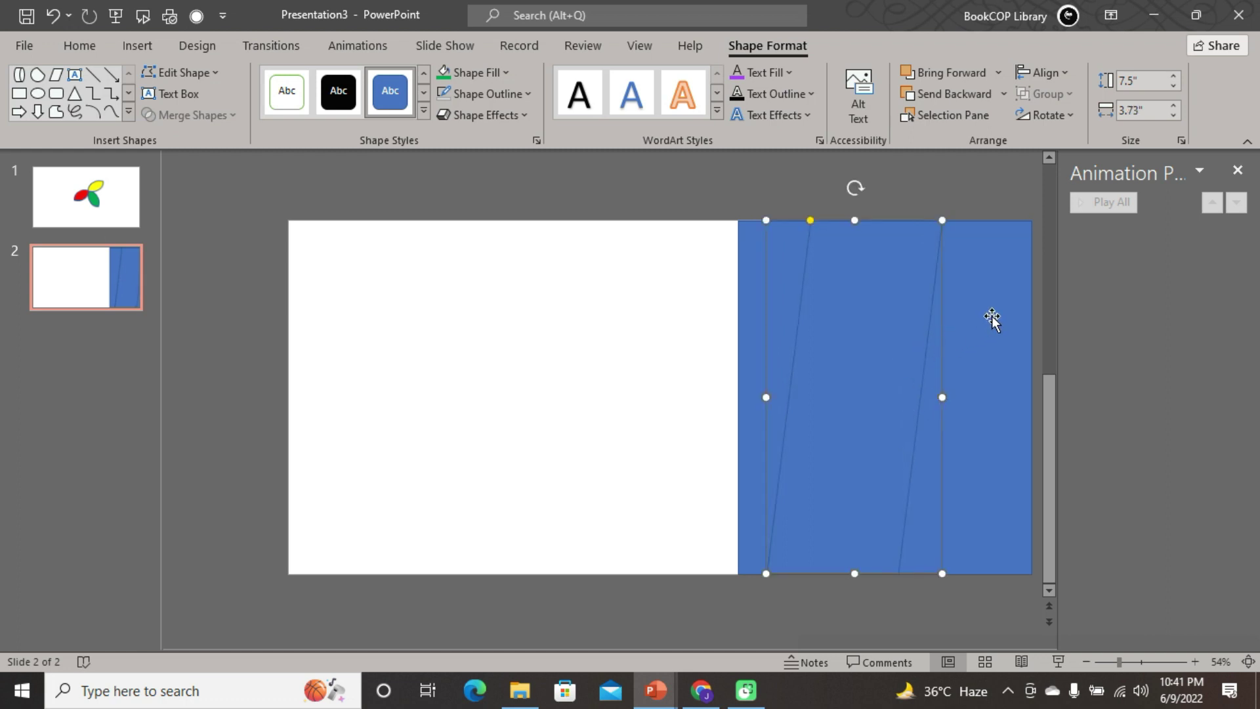
# - Combine the parallelogram with the blue block to cut a slanted stripe, then shift it left
pyautogui.keyDown('shift'); pyautogui.click(981, 280); pyautogui.keyUp('shift')
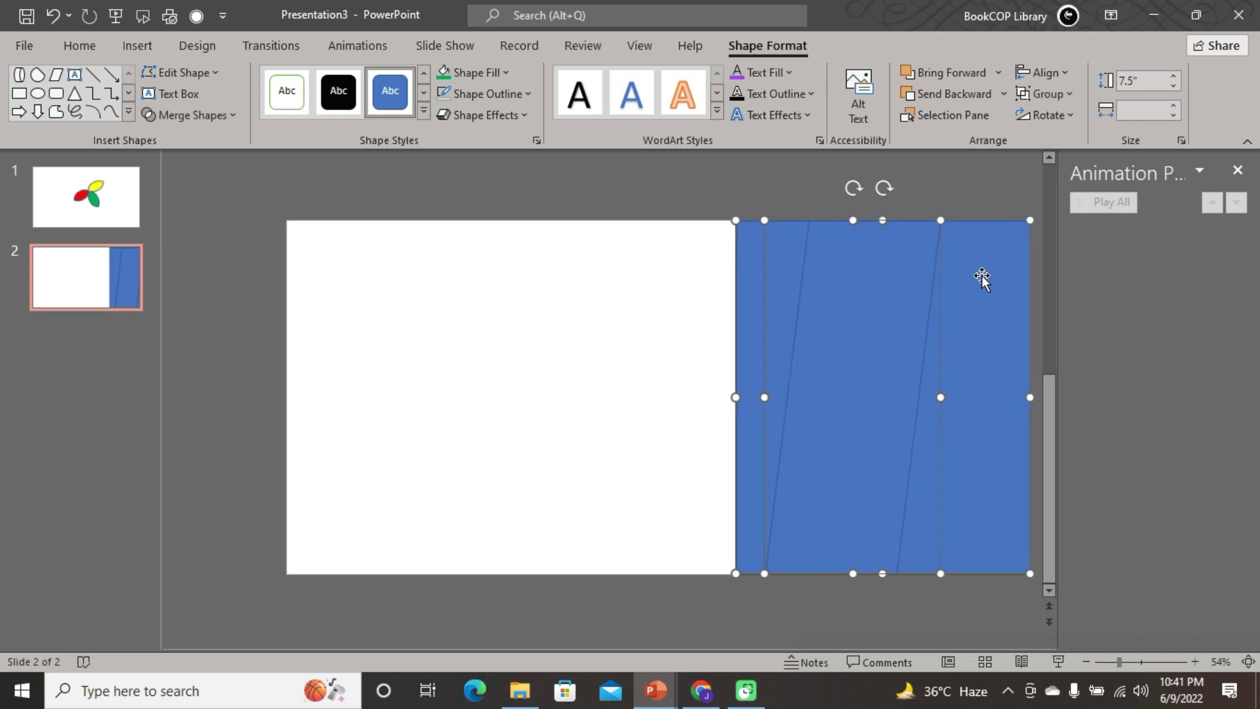
pyautogui.click(237, 117)
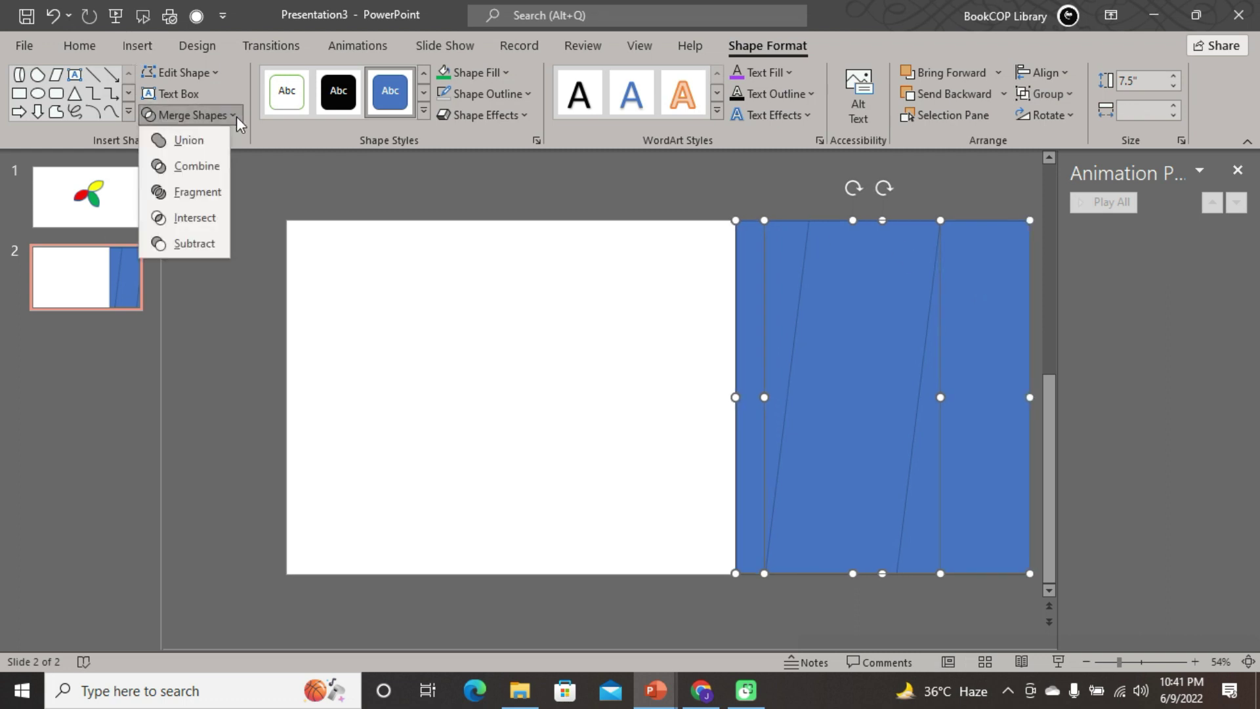
pyautogui.click(206, 165)
pyautogui.moveTo(965, 315); pyautogui.dragTo(851, 315)
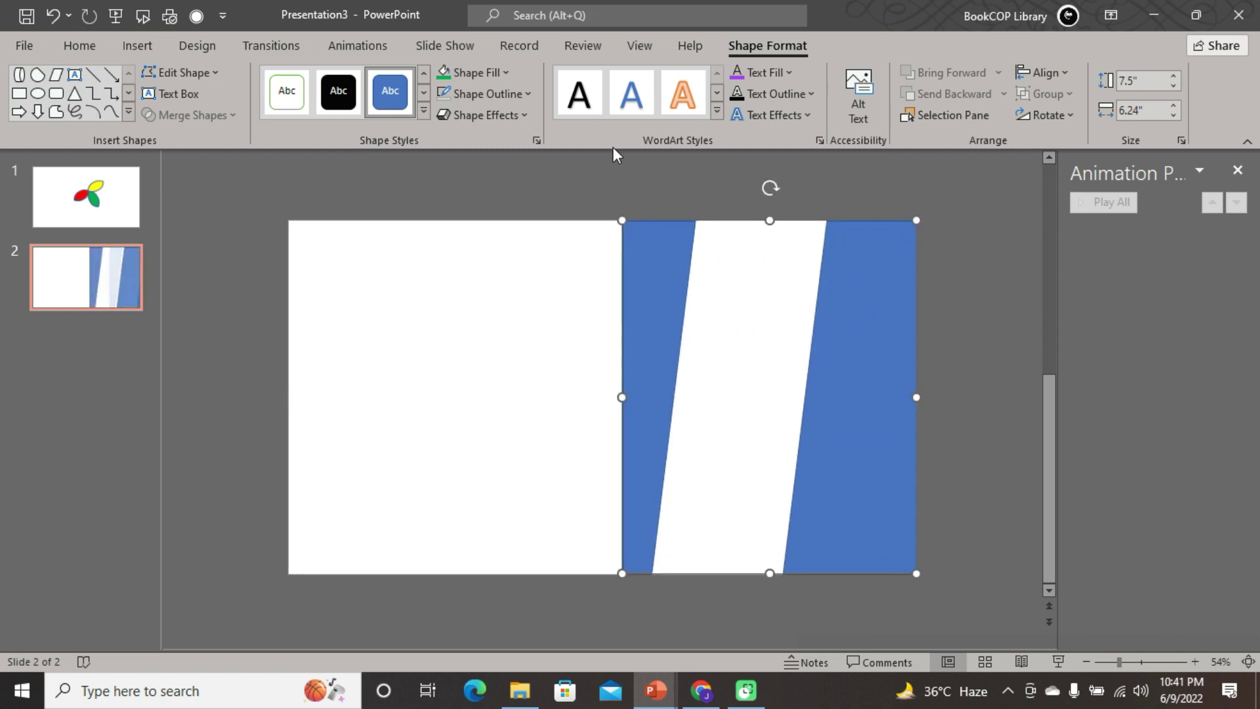
# - Fill the combined shape green and remove its outline
pyautogui.click(504, 74)
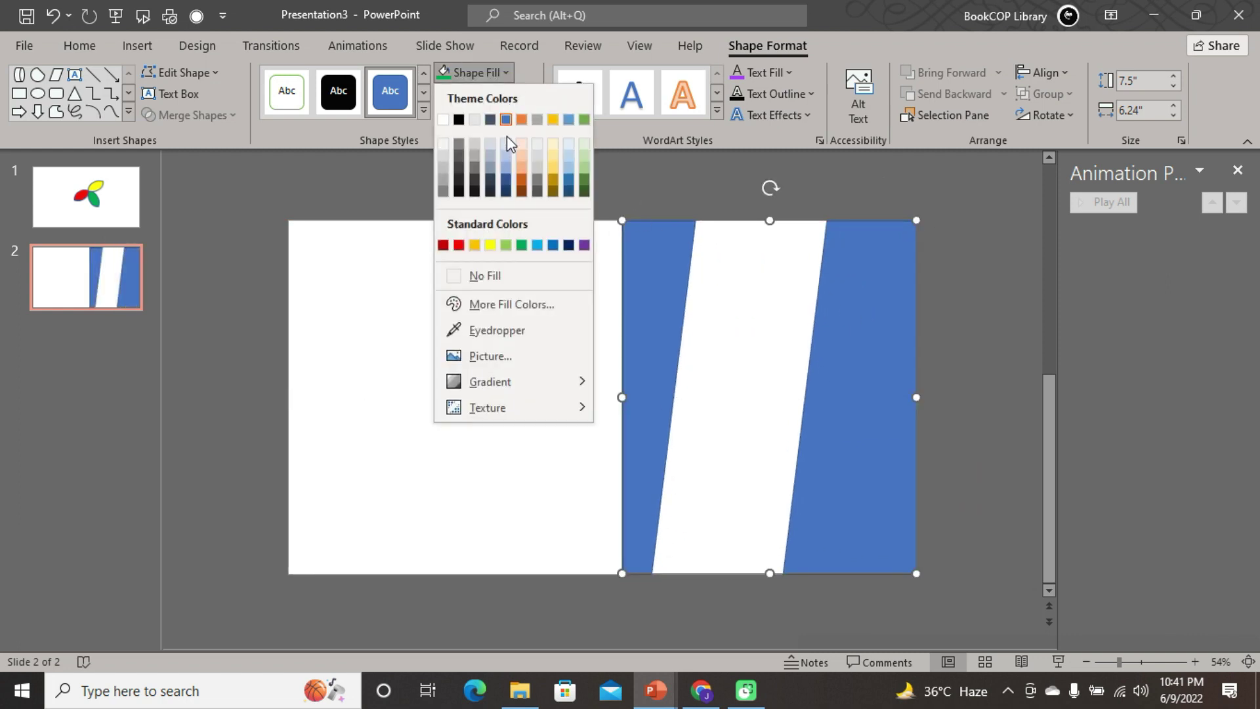
pyautogui.click(584, 184)
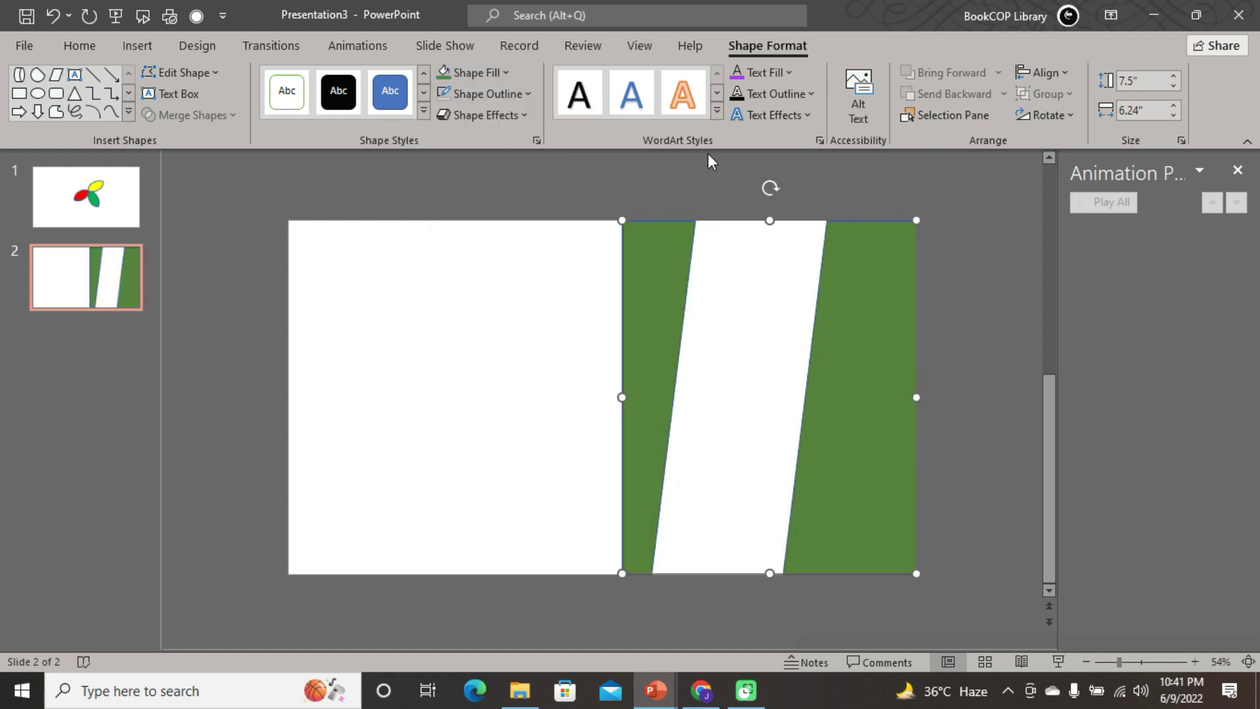
pyautogui.click(532, 94)
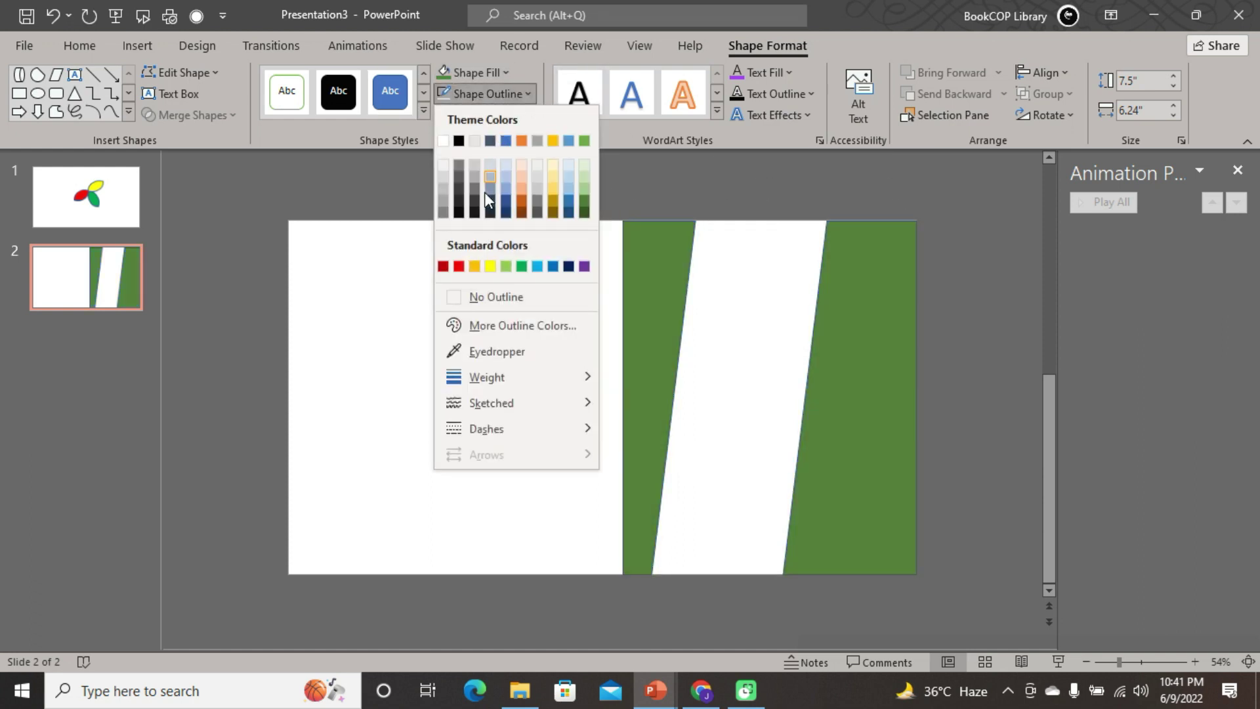
pyautogui.click(507, 293)
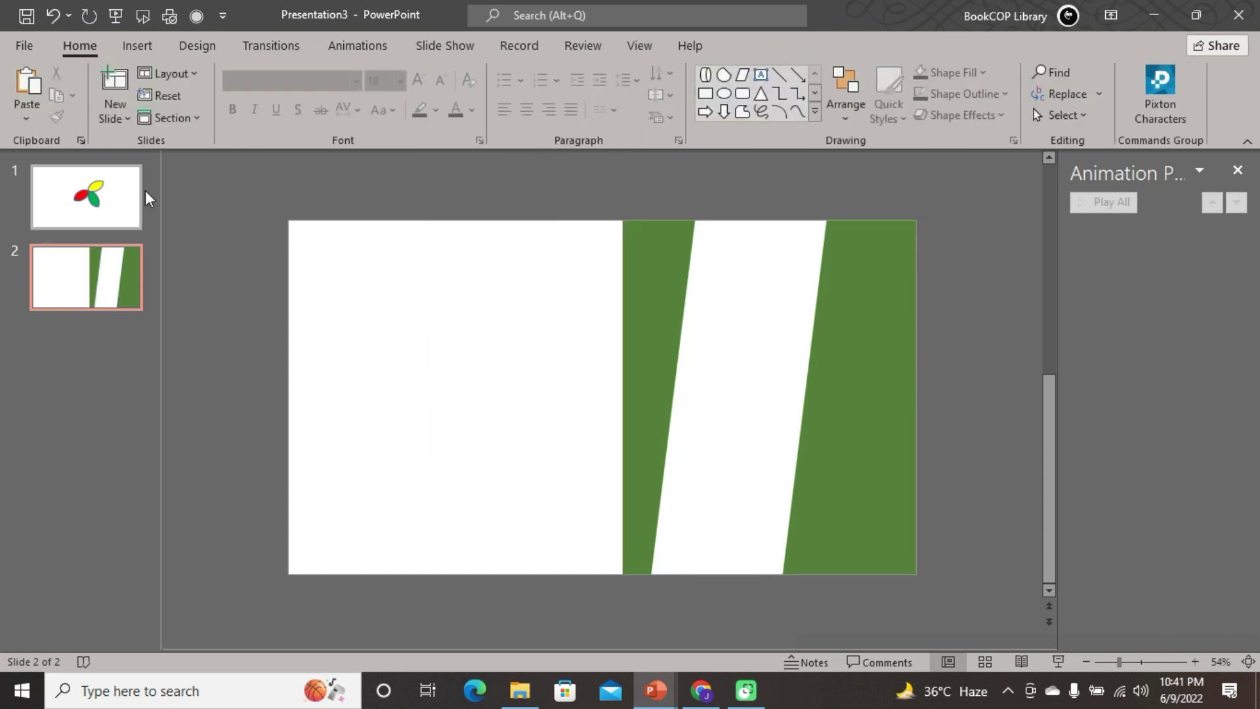
# - Add a new slide and draw two overlapping blue ovals on it
pyautogui.hotkey('ctrl', 'm')
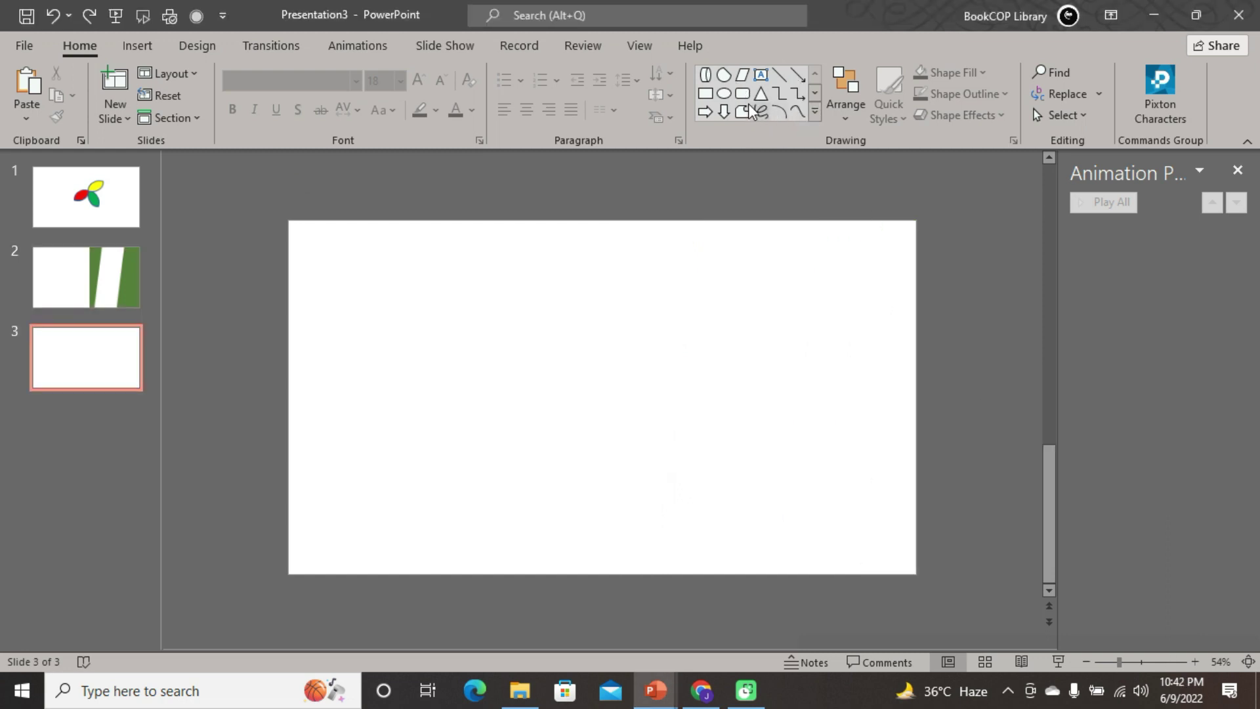
pyautogui.click(724, 93)
pyautogui.moveTo(445, 305); pyautogui.dragTo(593, 423)
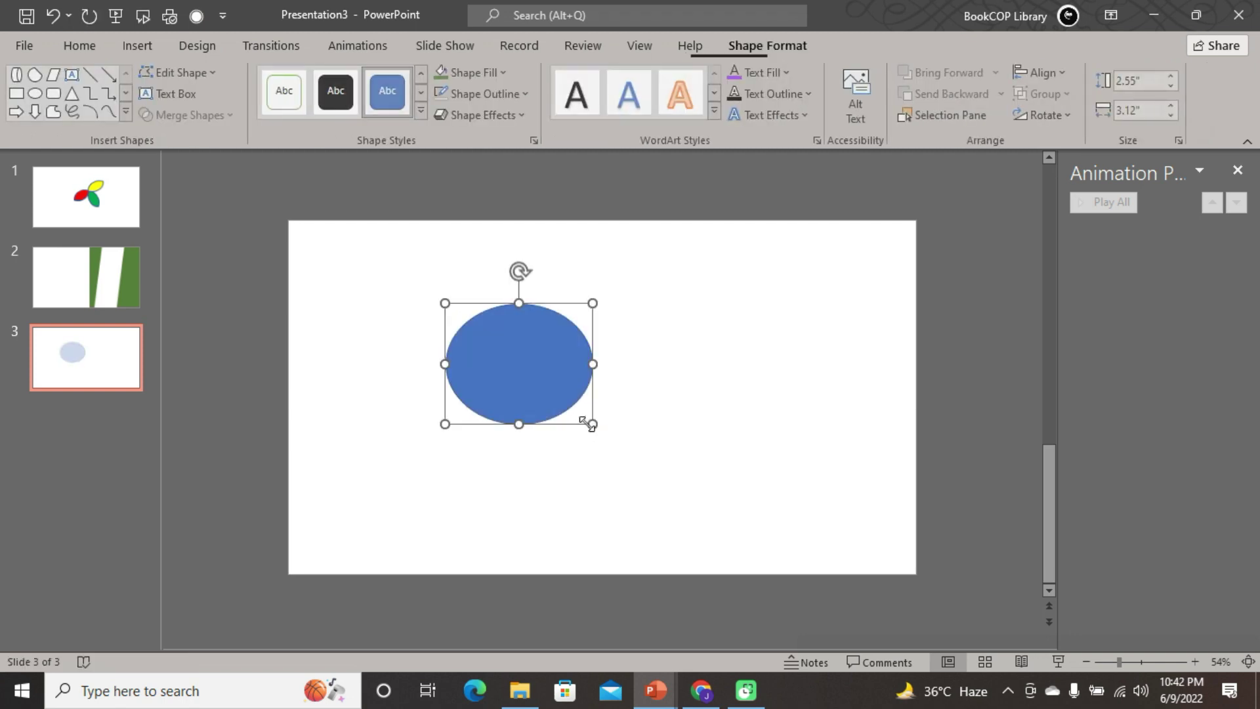
pyautogui.moveTo(566, 393)
pyautogui.mouseDown()
pyautogui.moveTo(629, 427)
pyautogui.moveTo(619, 427)
pyautogui.mouseUp()
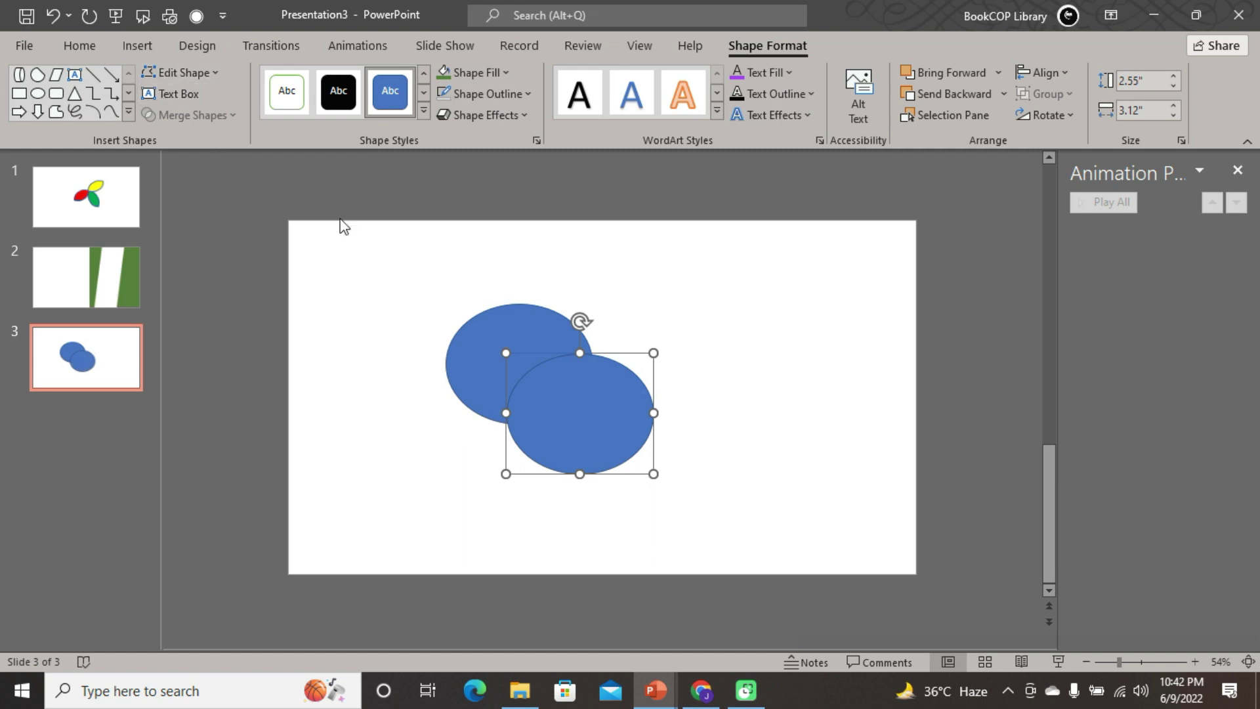
# - Fragment the two ovals and pull the crescent pieces apart to expose the lens
pyautogui.keyDown('shift'); pyautogui.click(557, 329); pyautogui.keyUp('shift')
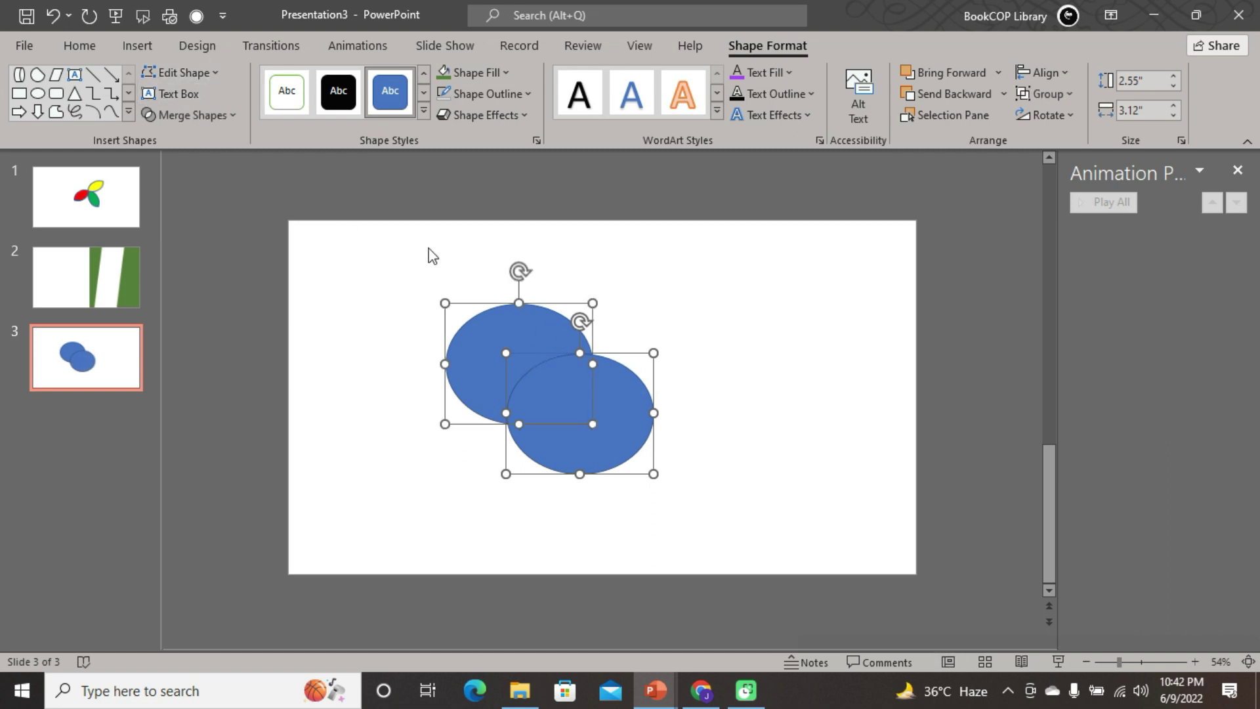
pyautogui.click(234, 116)
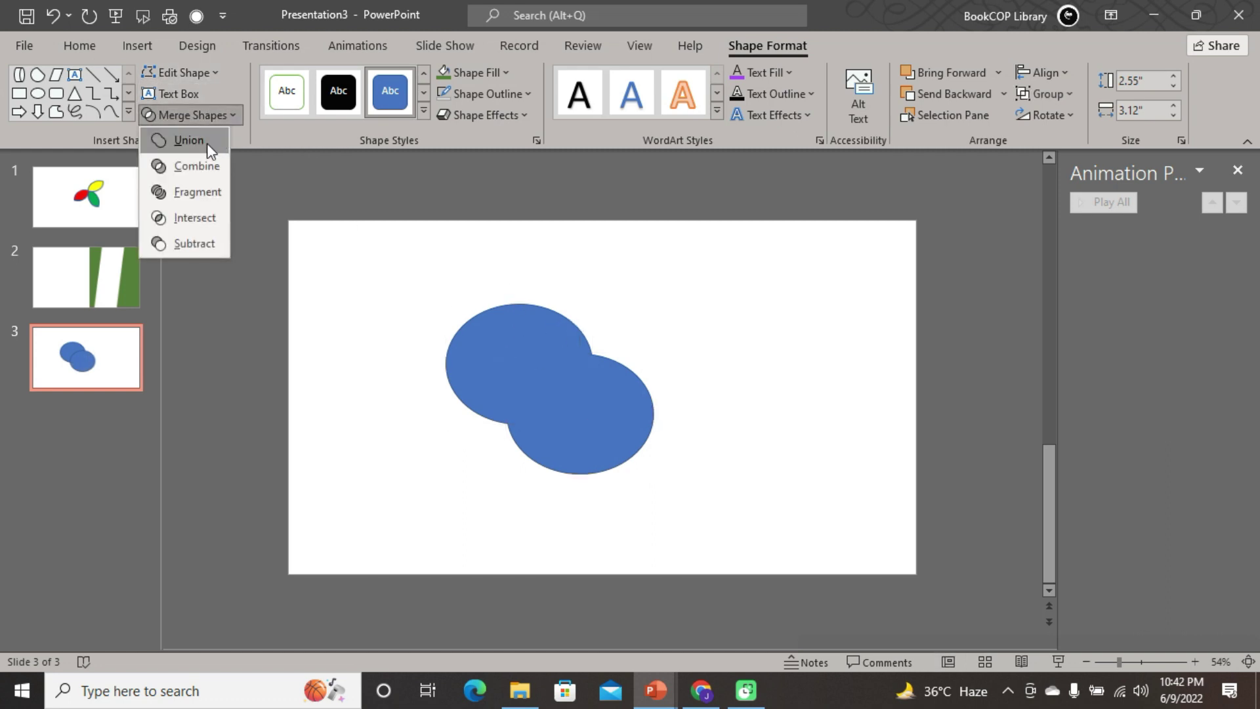
pyautogui.click(196, 192)
pyautogui.click(695, 348)
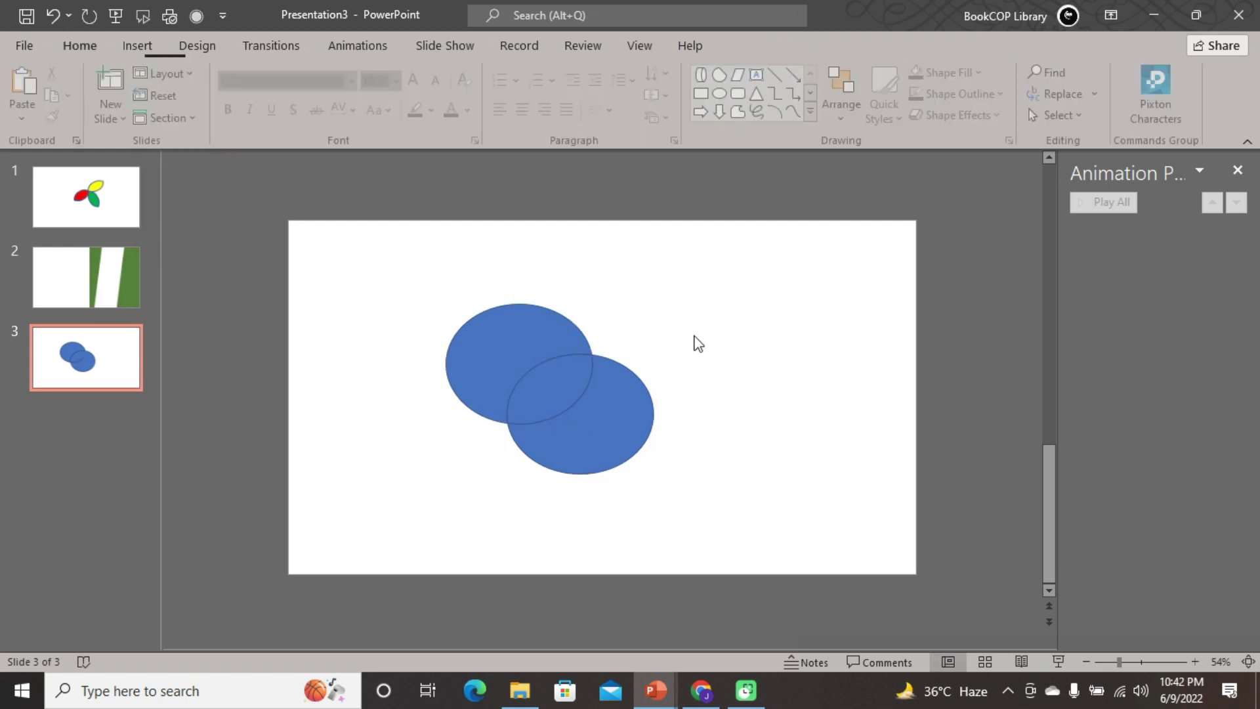
pyautogui.moveTo(513, 341); pyautogui.dragTo(703, 289)
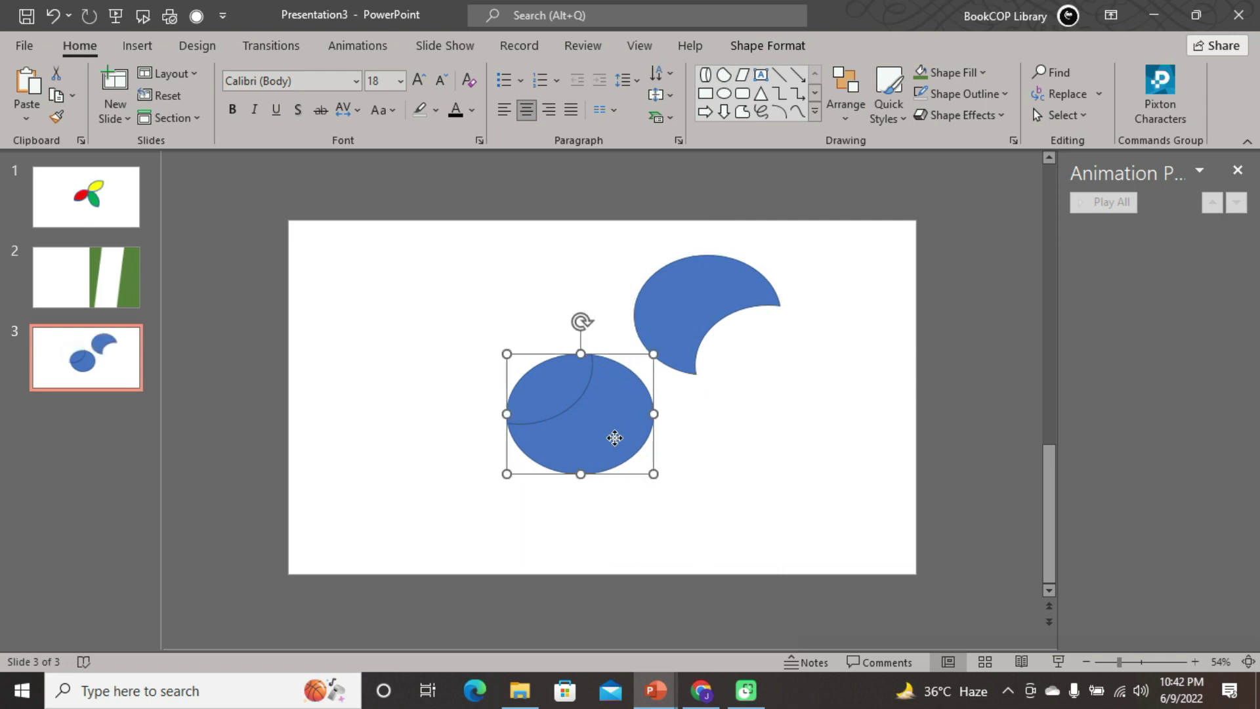
pyautogui.moveTo(613, 436); pyautogui.dragTo(708, 490)
# - Fill the top crescent yellow and the lens piece dark orange
pyautogui.click(703, 322)
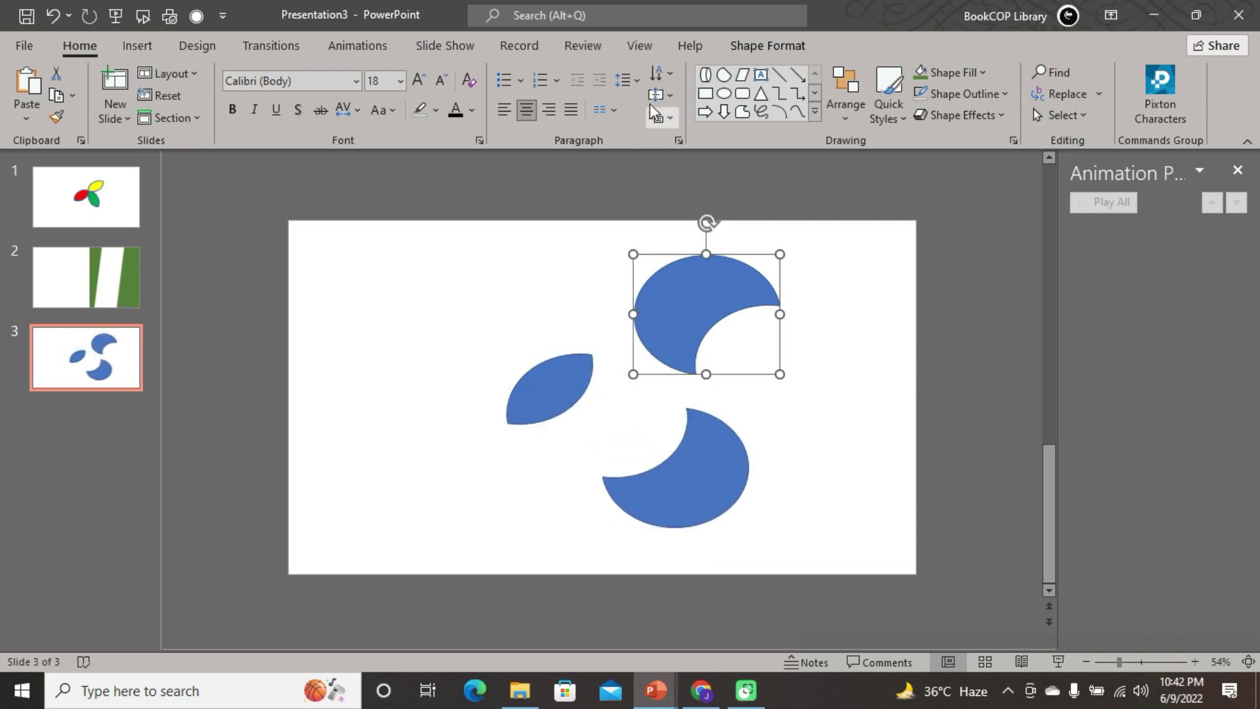
pyautogui.click(774, 46)
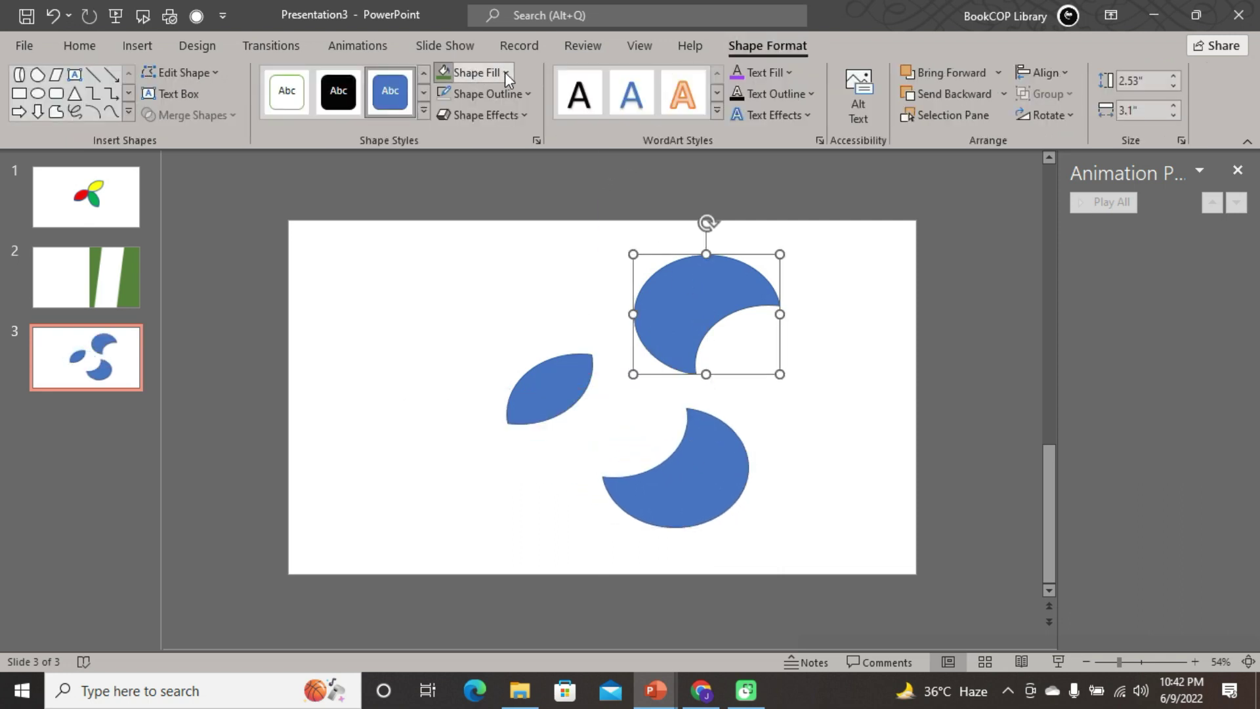
pyautogui.click(506, 72)
pyautogui.click(487, 245)
pyautogui.click(553, 419)
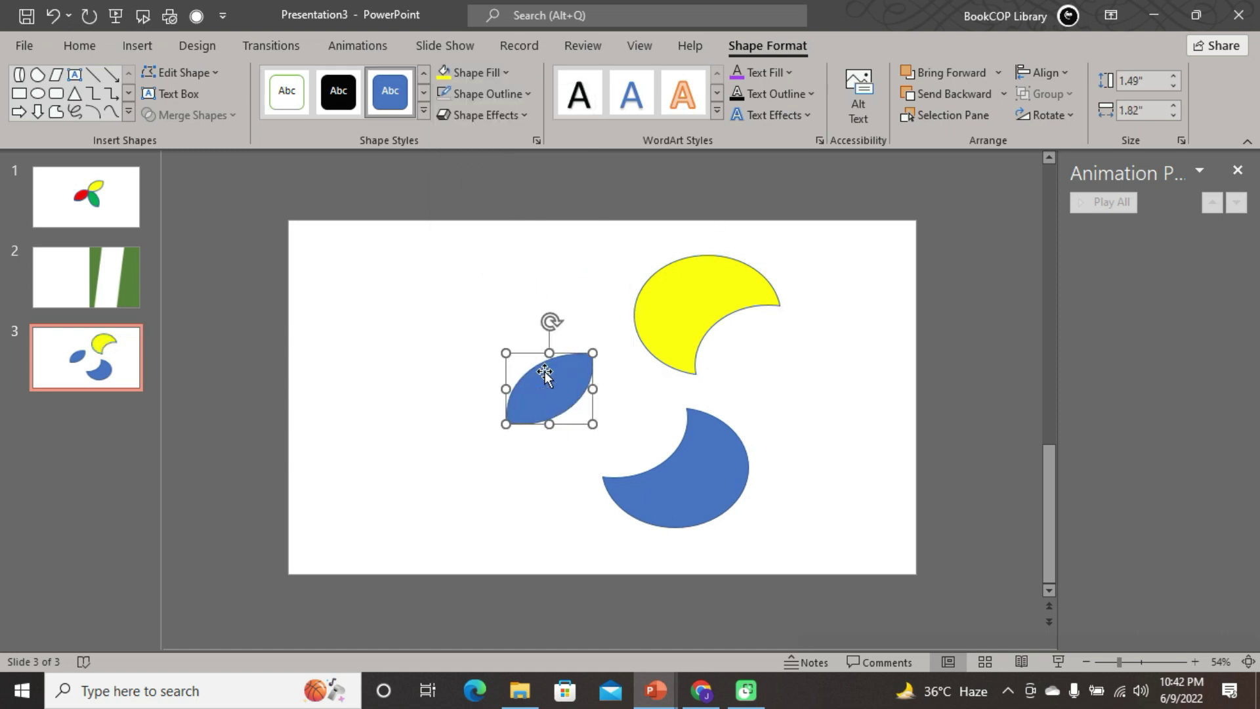
pyautogui.click(506, 77)
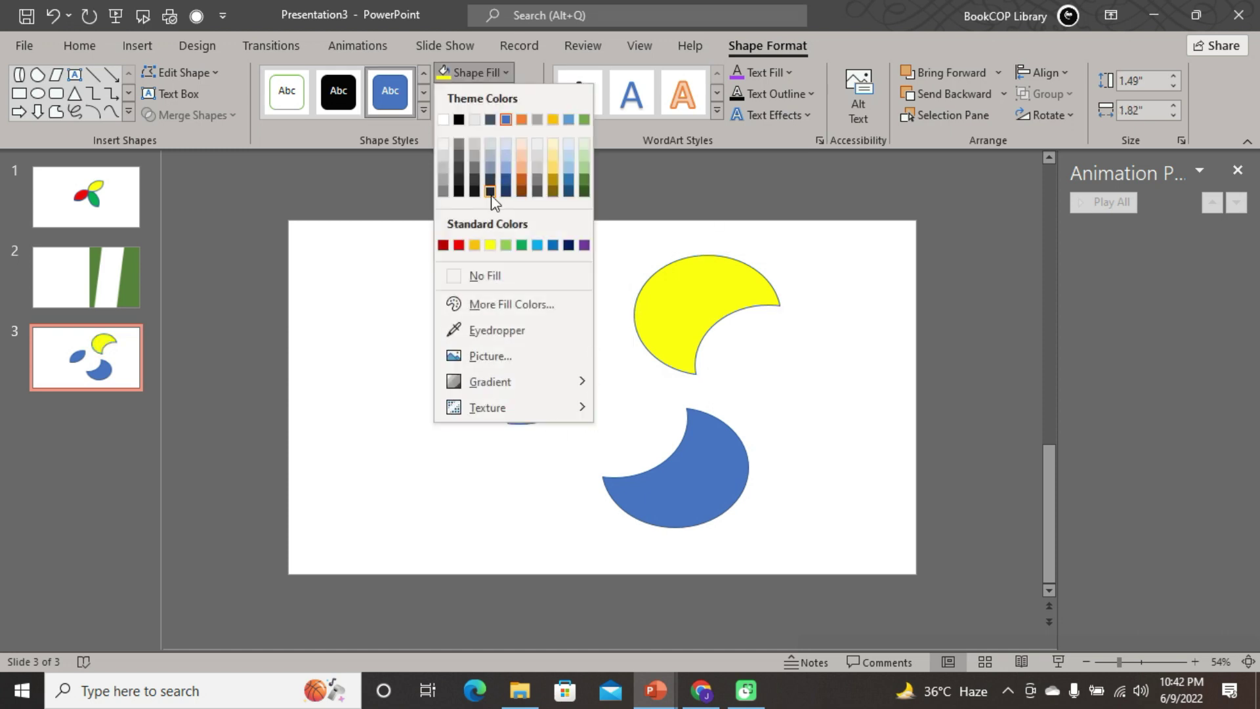
pyautogui.click(527, 185)
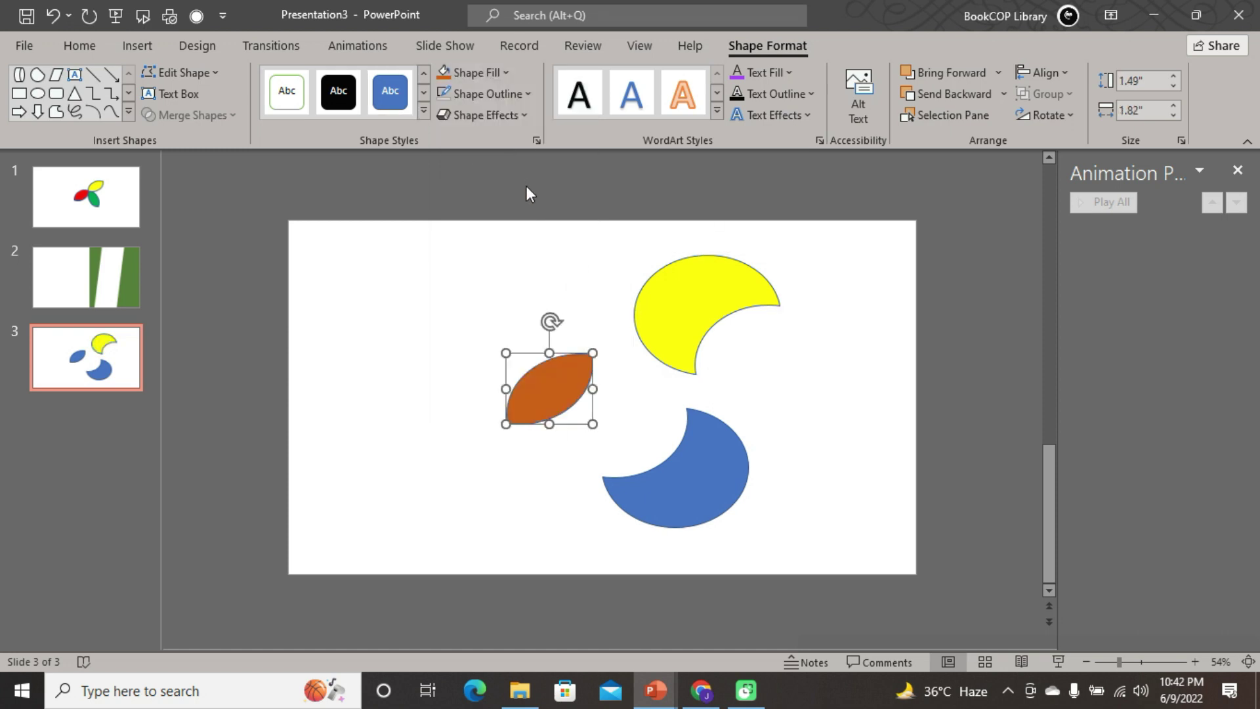
pyautogui.click(745, 365)
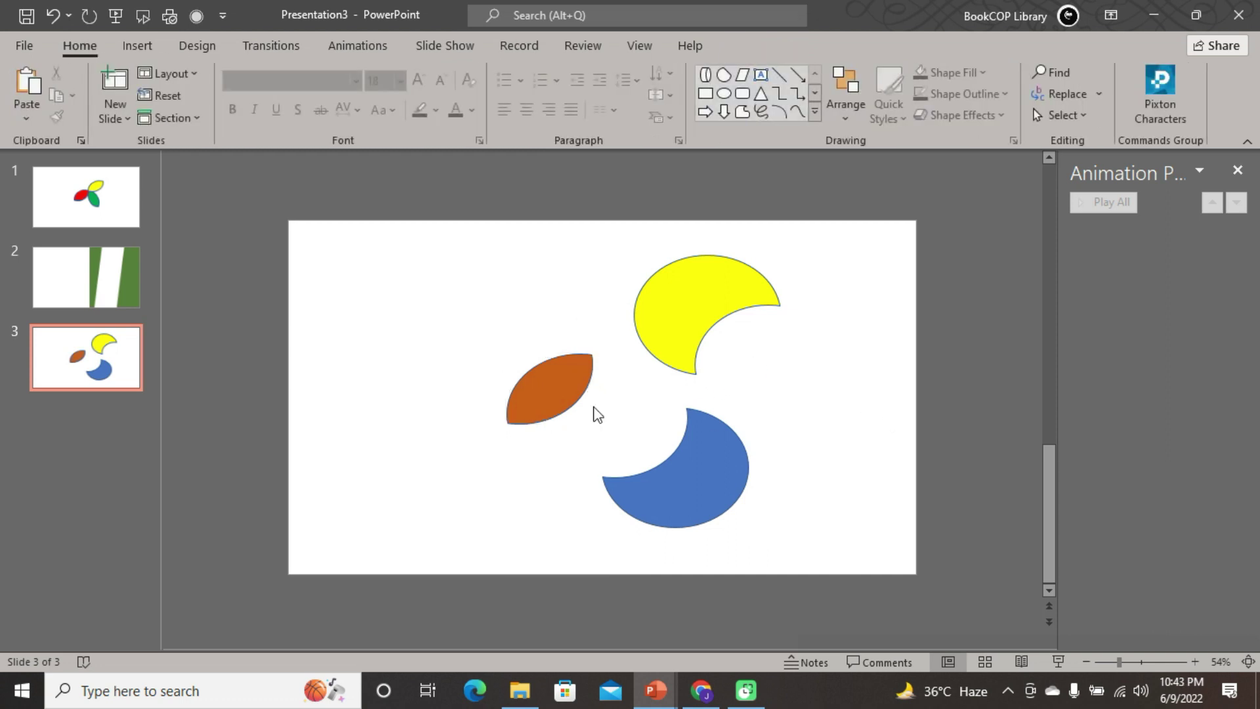
# - Add a fourth slide after slide 3 and draw an oval on it
pyautogui.rightClick(46, 378)
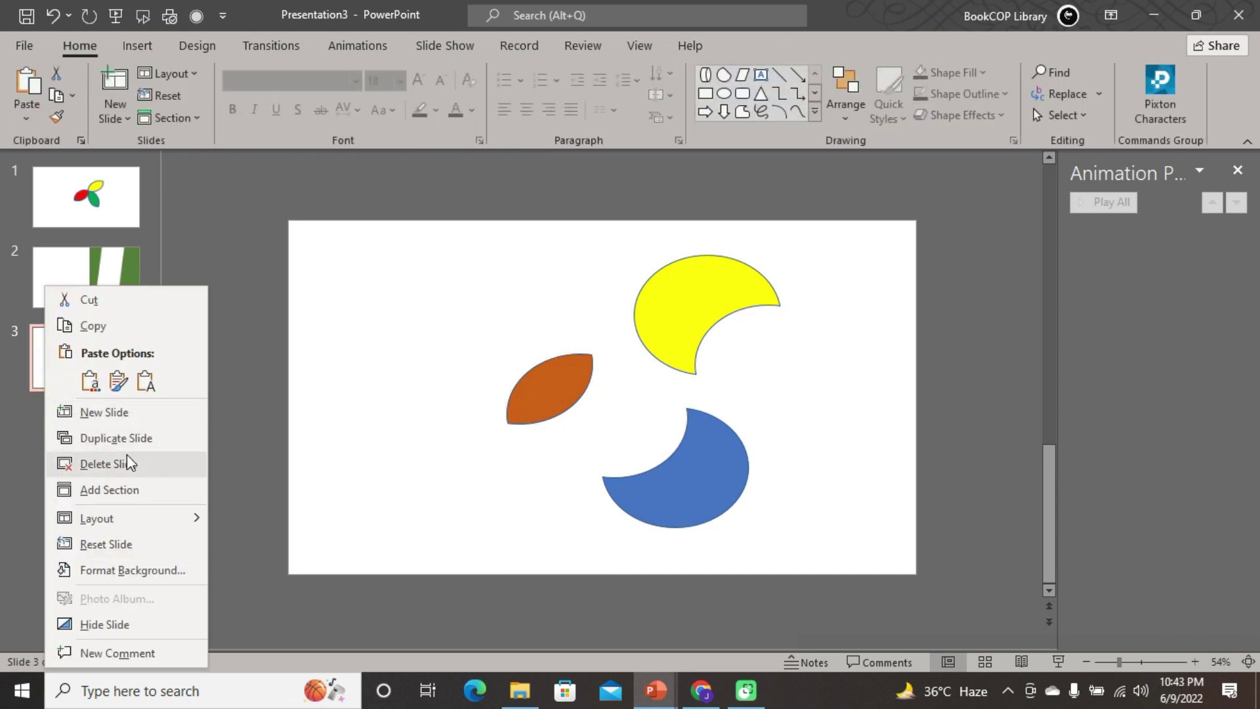
pyautogui.click(131, 411)
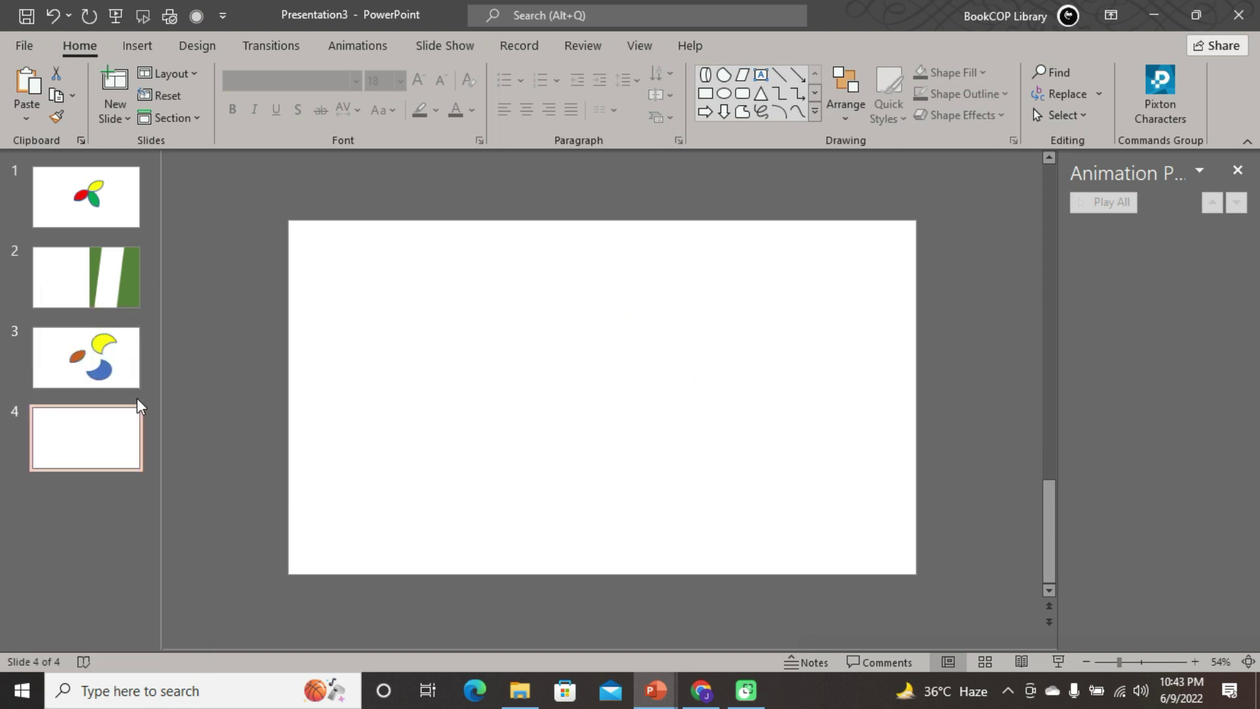
pyautogui.click(724, 100)
pyautogui.moveTo(470, 288)
pyautogui.mouseDown()
pyautogui.moveTo(621, 428)
pyautogui.moveTo(643, 342)
pyautogui.moveTo(505, 420)
pyautogui.mouseUp()
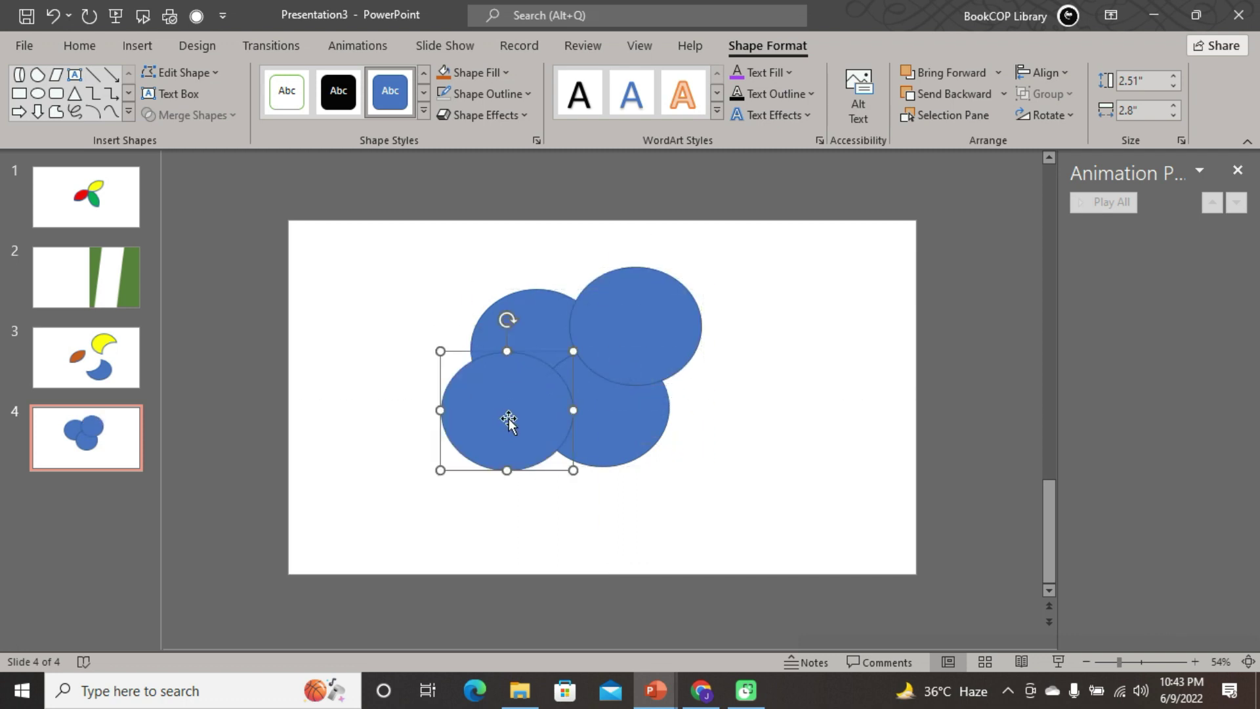
# - Union all four ovals into one cloud shape and shift it down-right
pyautogui.keyDown('shift'); pyautogui.click(551, 322); pyautogui.keyUp('shift')
pyautogui.keyDown('shift'); pyautogui.click(631, 328); pyautogui.keyUp('shift')
pyautogui.keyDown('shift'); pyautogui.click(601, 408); pyautogui.keyUp('shift')
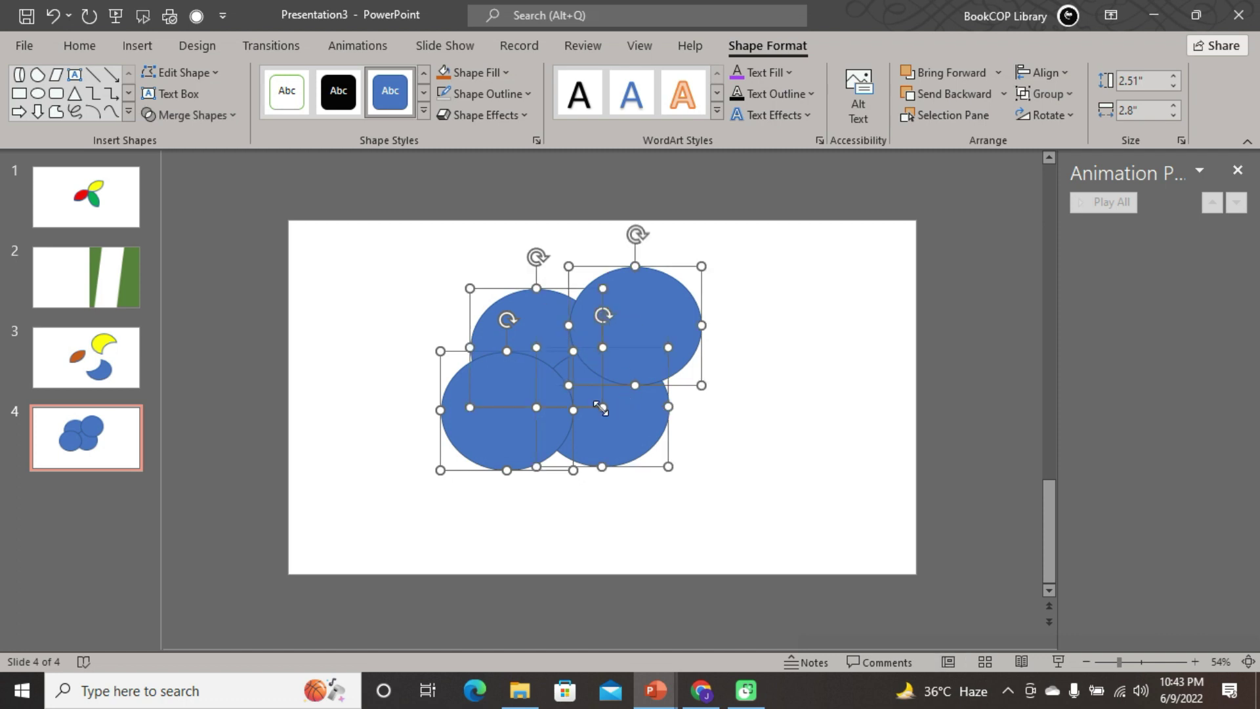
pyautogui.click(232, 116)
pyautogui.click(209, 133)
pyautogui.moveTo(562, 359)
pyautogui.mouseDown()
pyautogui.moveTo(623, 394)
pyautogui.moveTo(618, 376)
pyautogui.mouseUp()
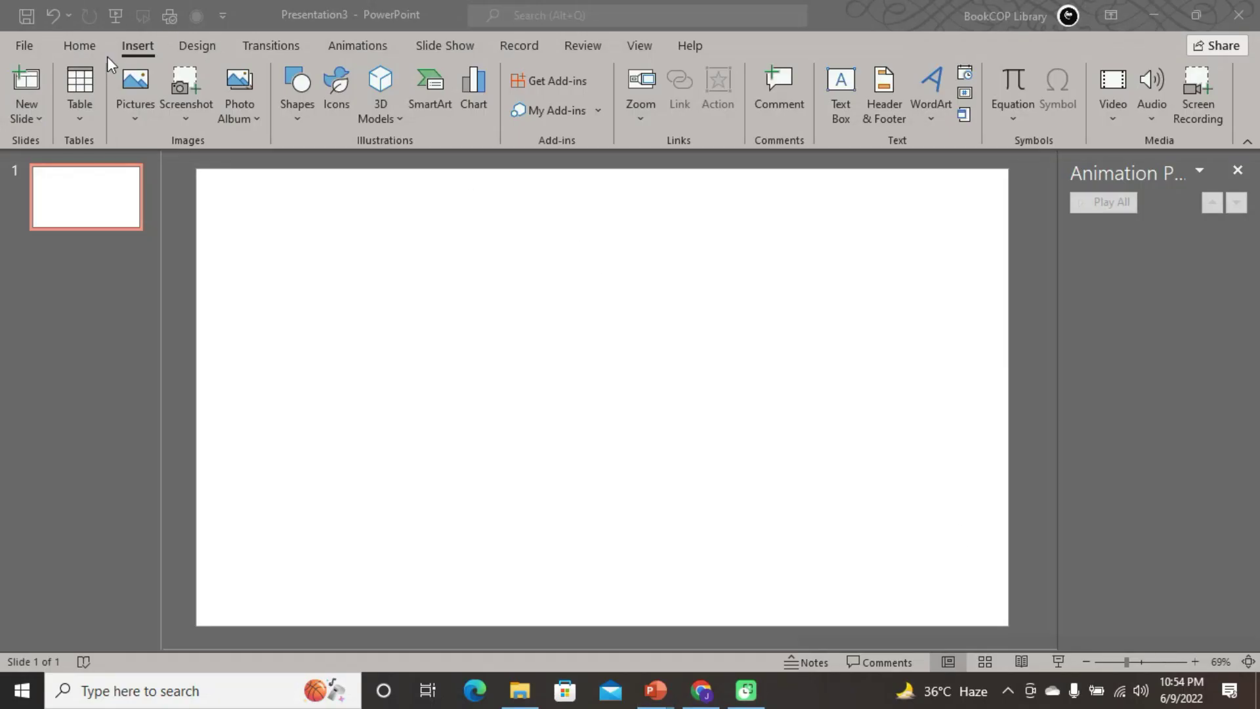
# - Browse Cartoon People categories from Half Characters to Full Body, then pick the standing man under Characters
pyautogui.click(345, 105)
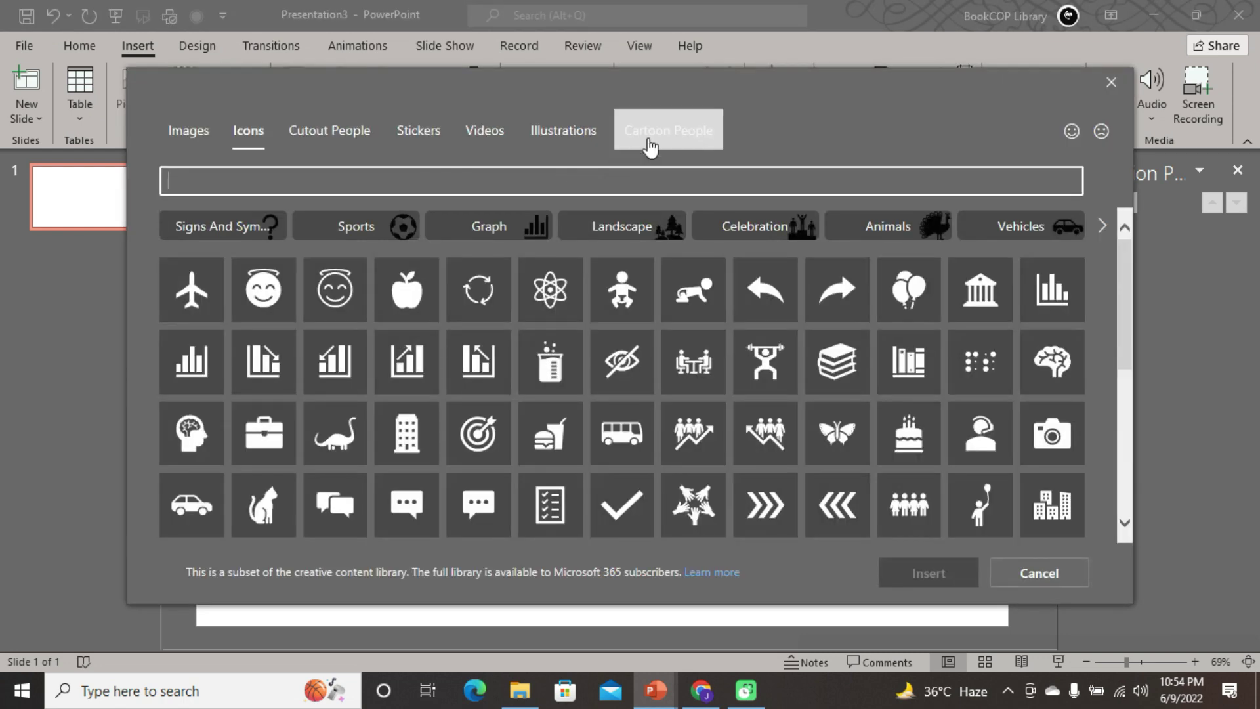
pyautogui.click(650, 146)
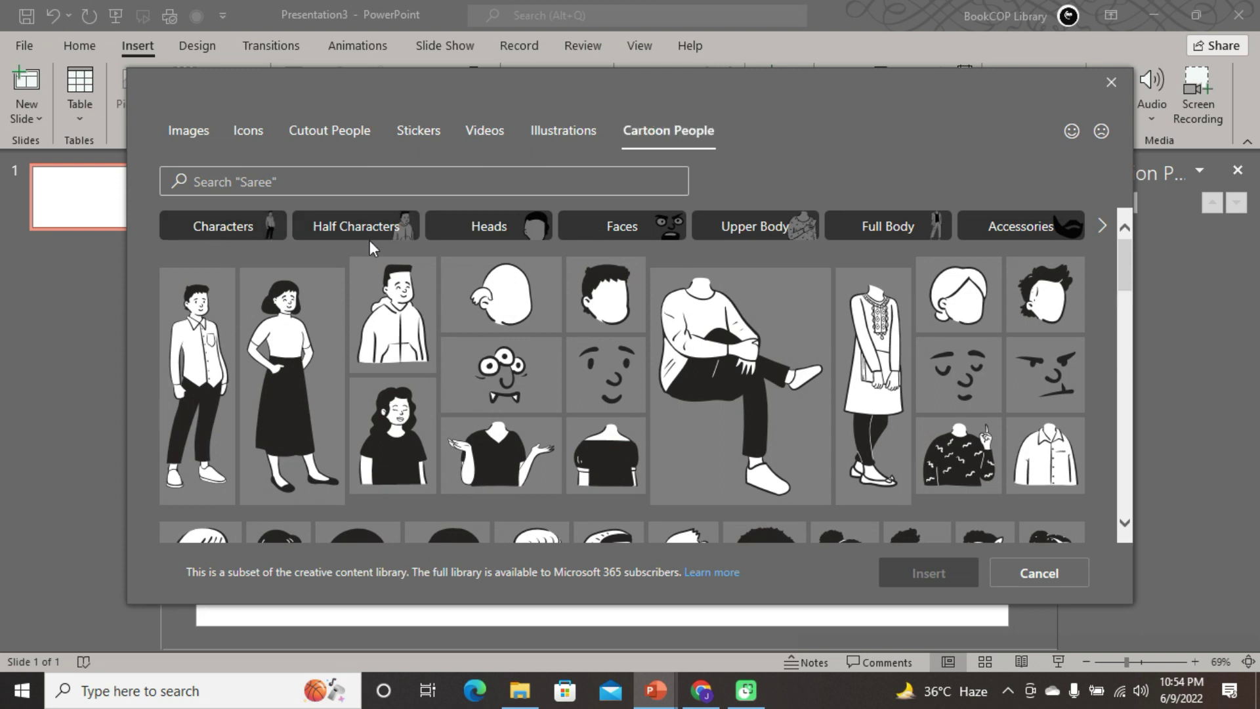
pyautogui.click(412, 231)
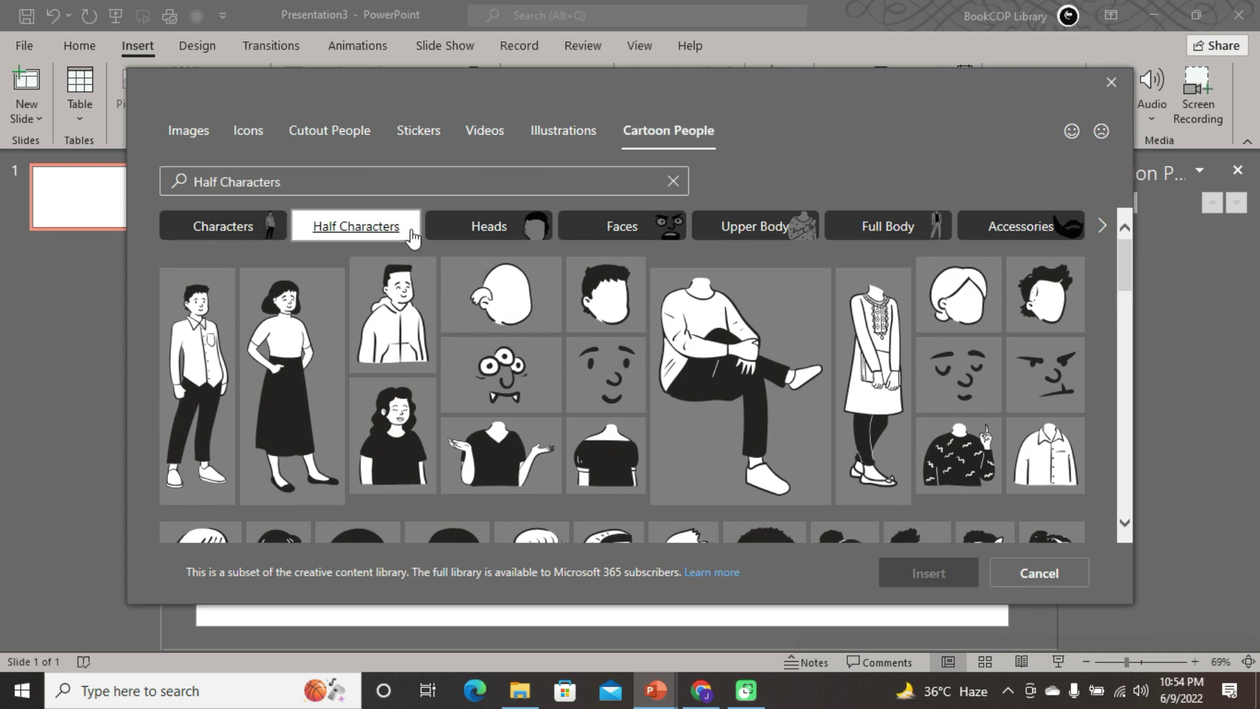
pyautogui.click(515, 237)
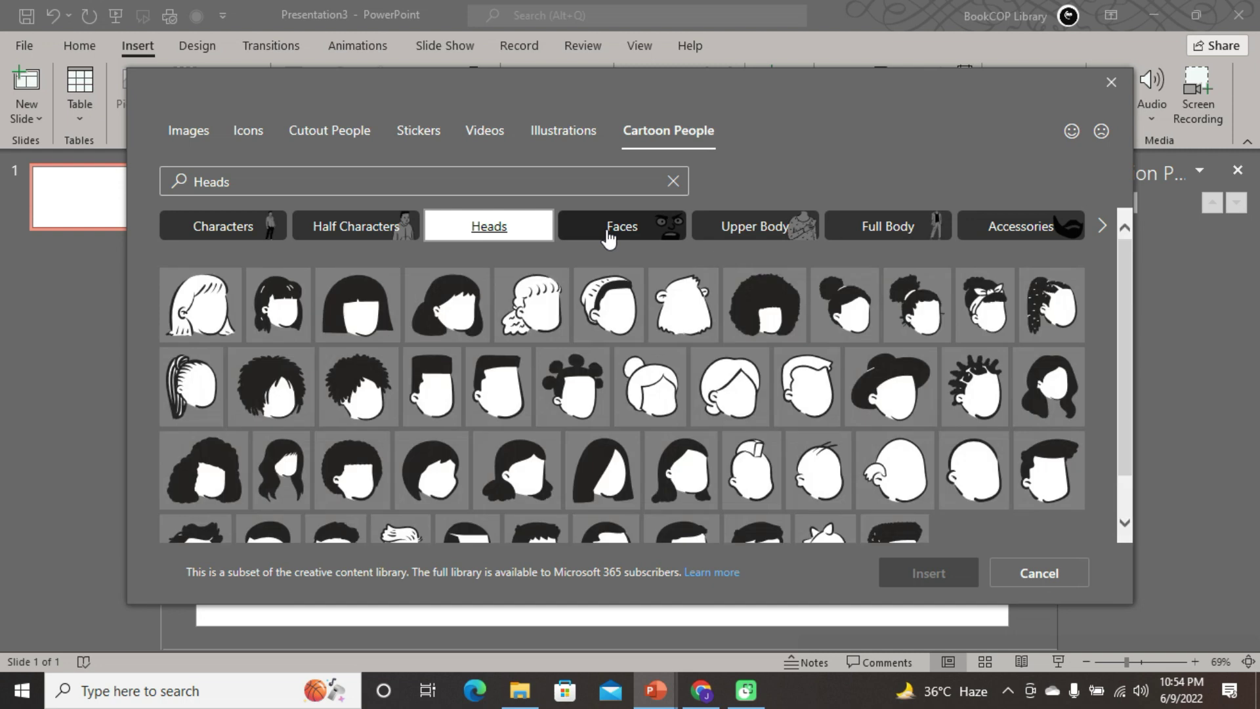
pyautogui.click(611, 236)
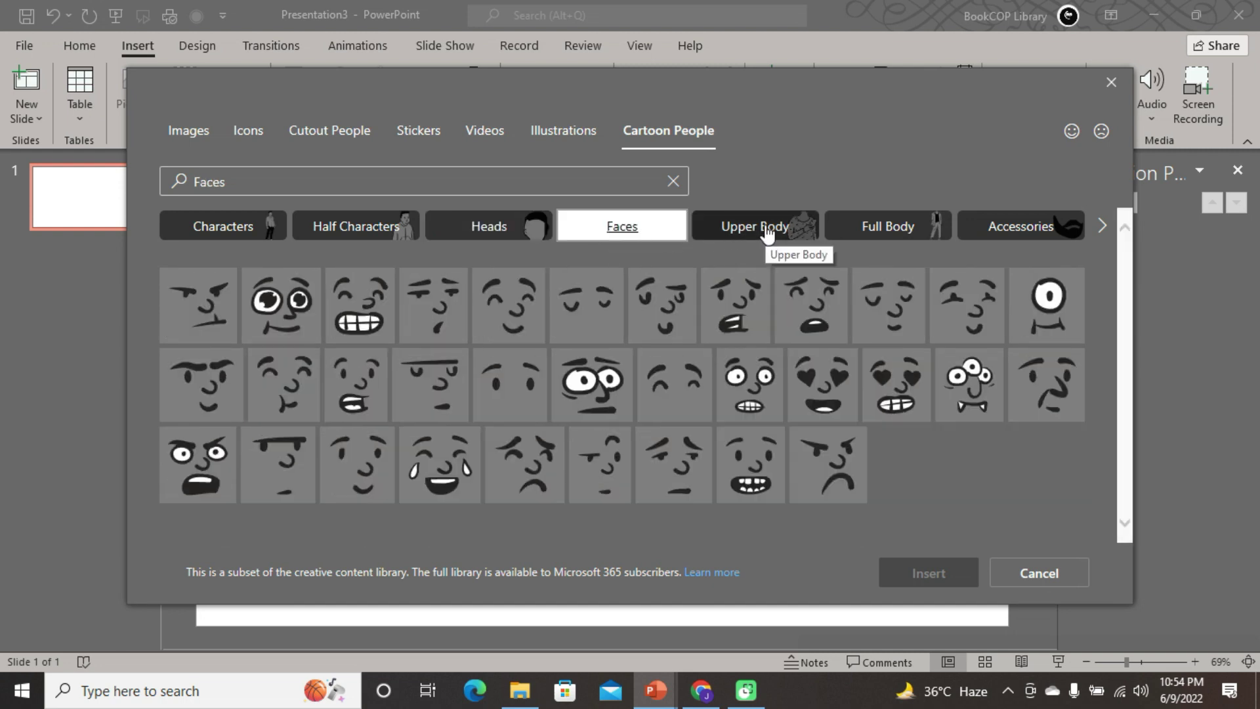
pyautogui.click(768, 233)
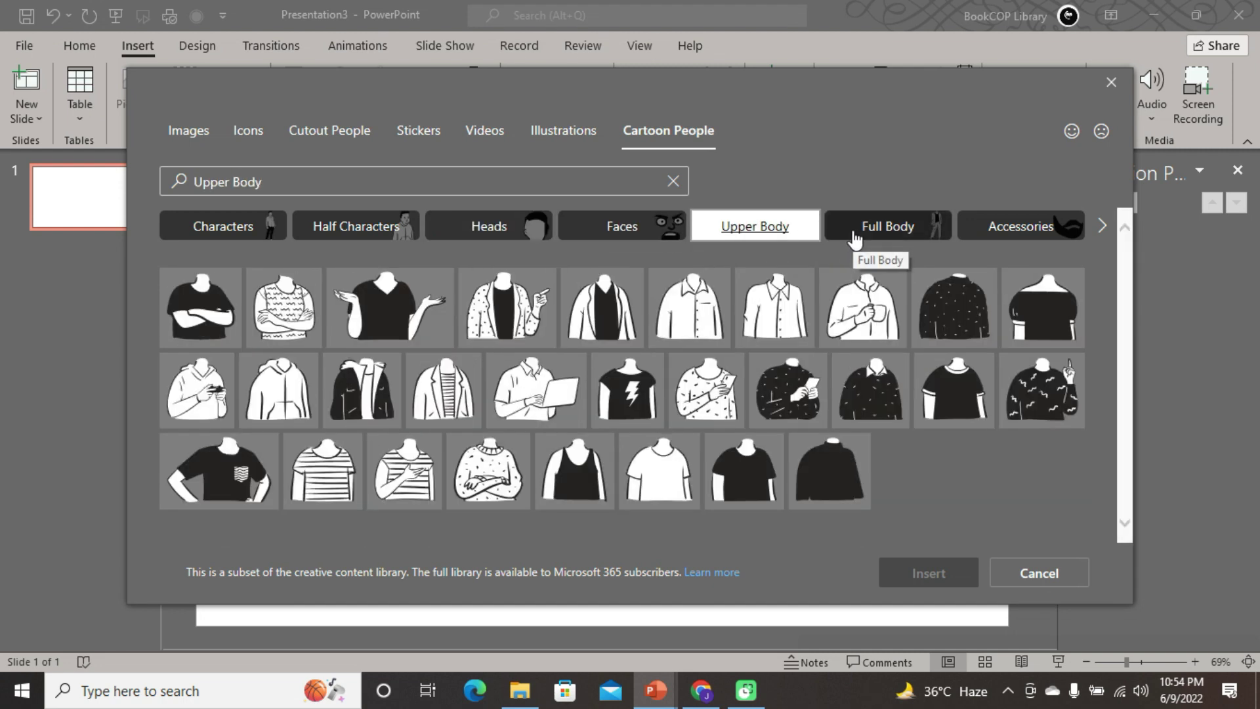
pyautogui.click(850, 235)
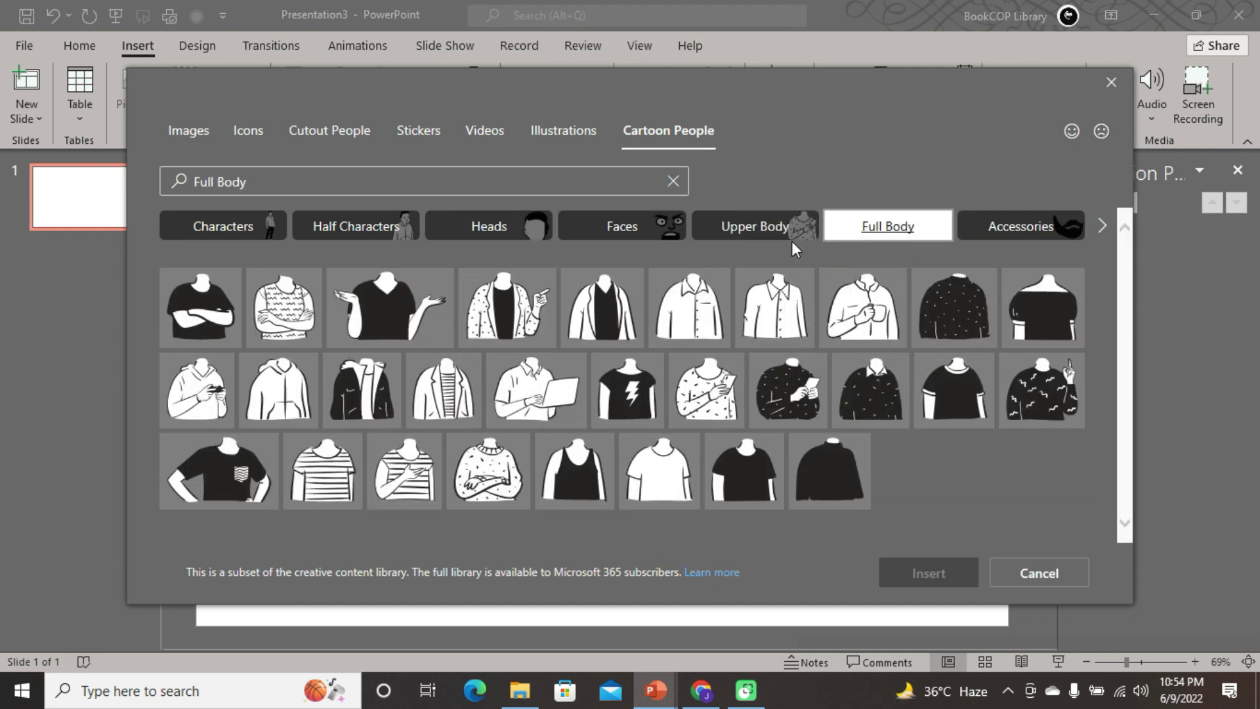
pyautogui.click(229, 232)
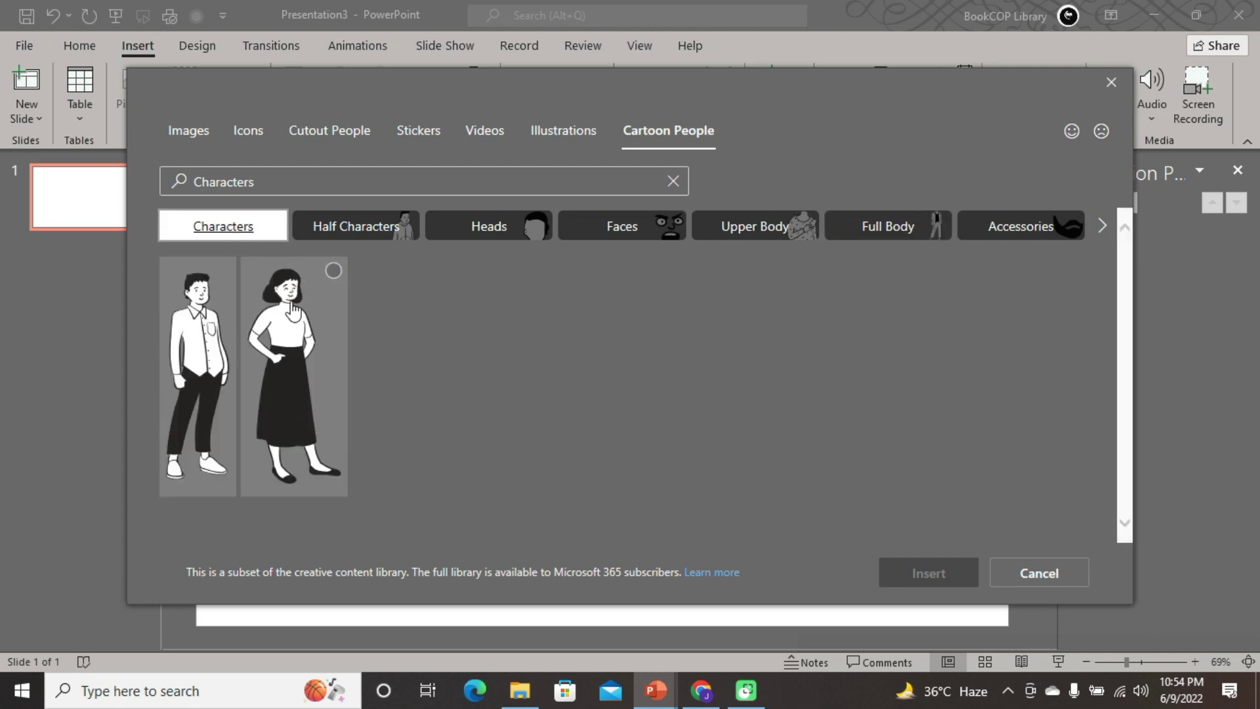
pyautogui.click(214, 344)
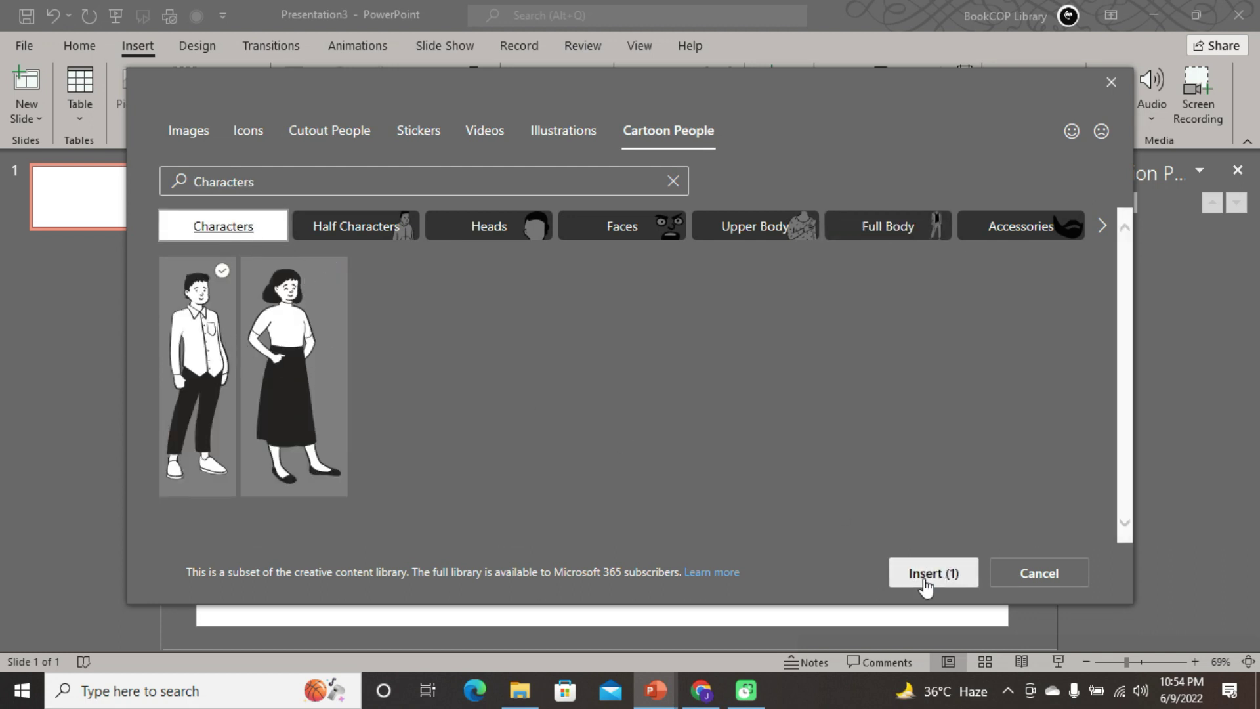
# - Insert the standing man and convert him to an Office drawing
pyautogui.click(928, 582)
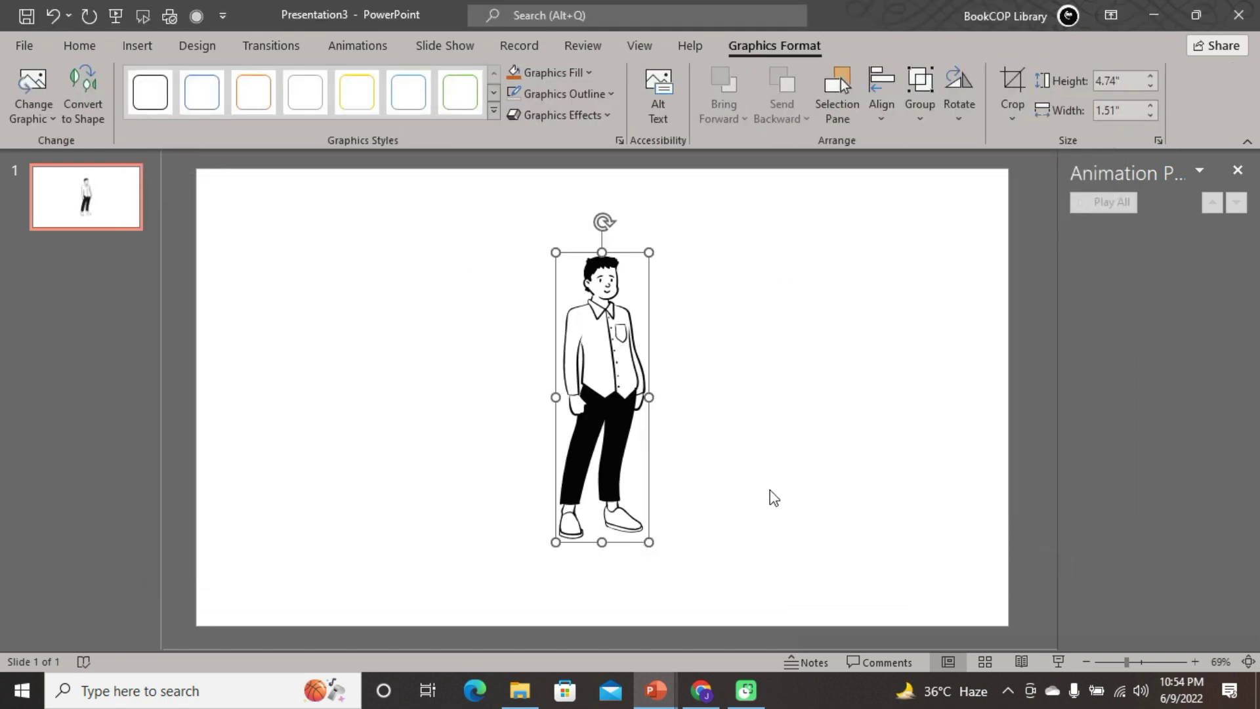
pyautogui.click(824, 335)
pyautogui.rightClick(613, 338)
pyautogui.moveTo(658, 435)
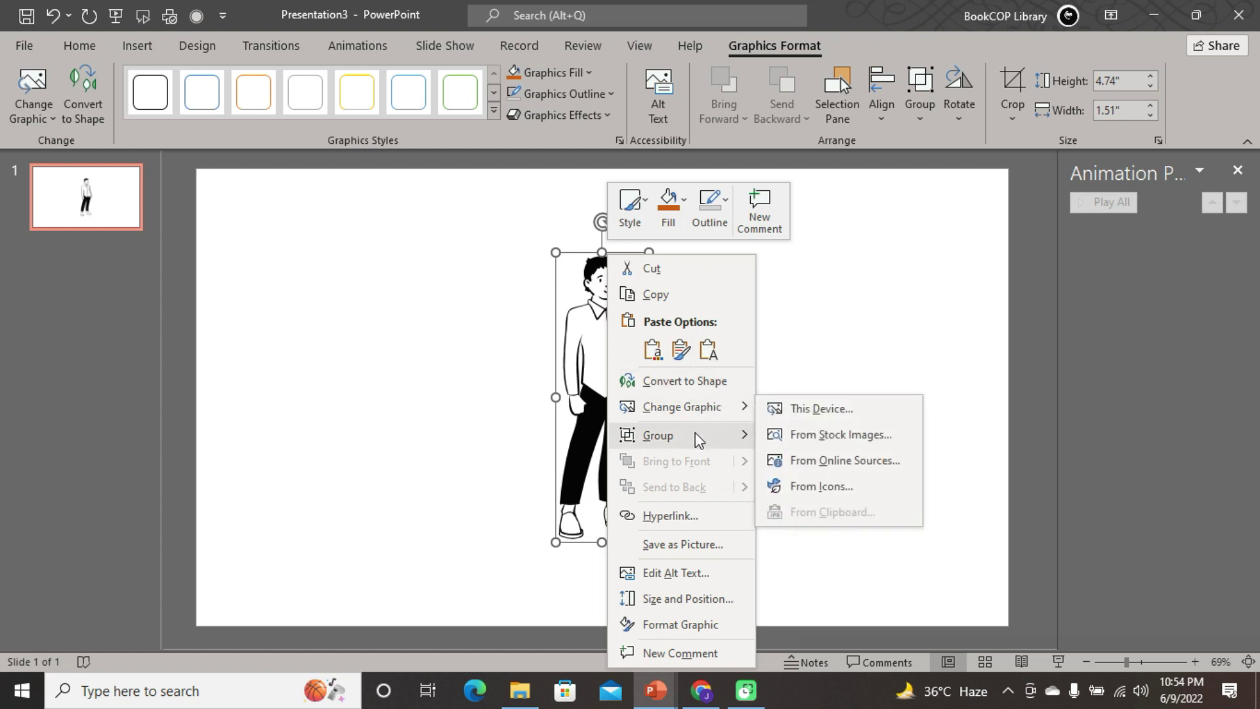
pyautogui.click(797, 495)
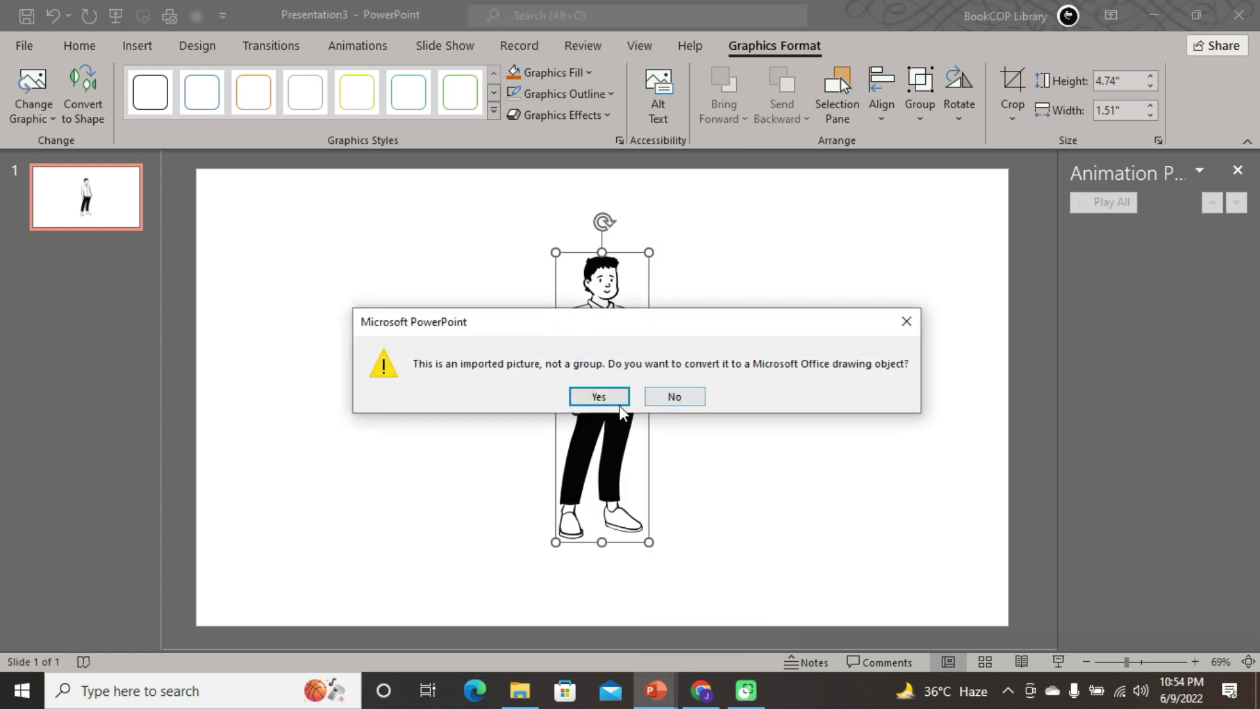
pyautogui.click(615, 398)
# - Ungroup the figure into separate shapes and select his body and shirt
pyautogui.rightClick(608, 347)
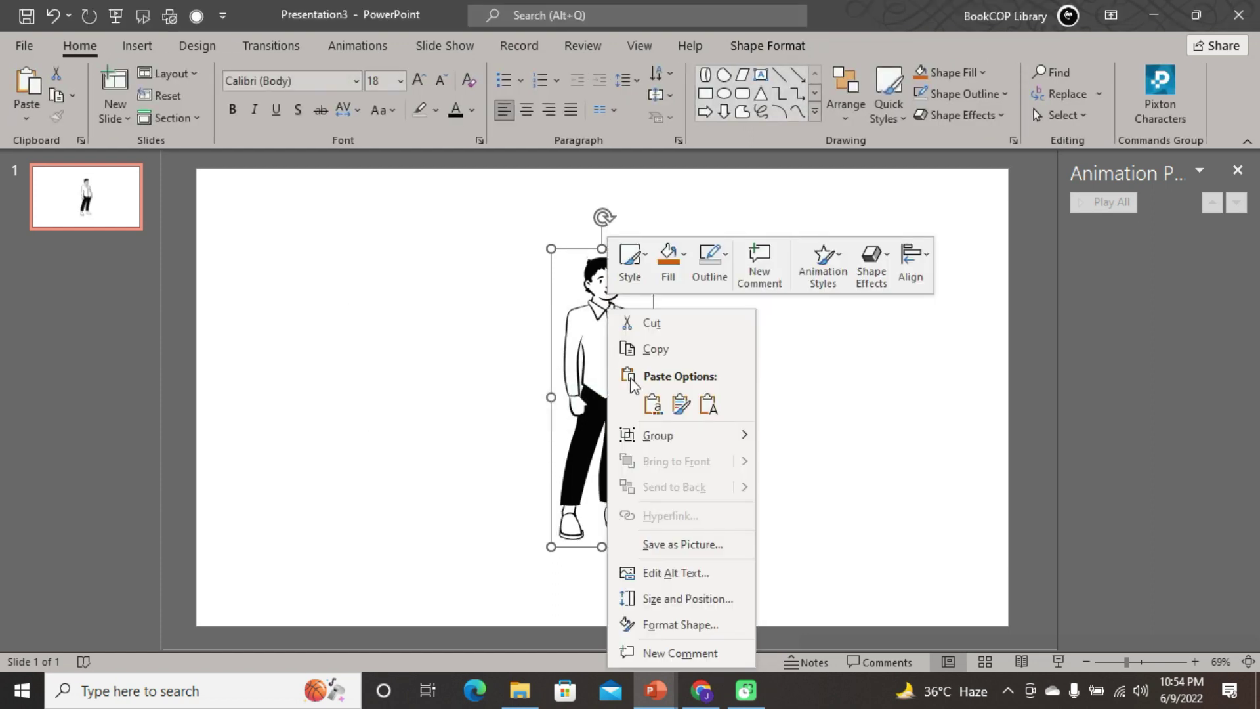
pyautogui.click(816, 489)
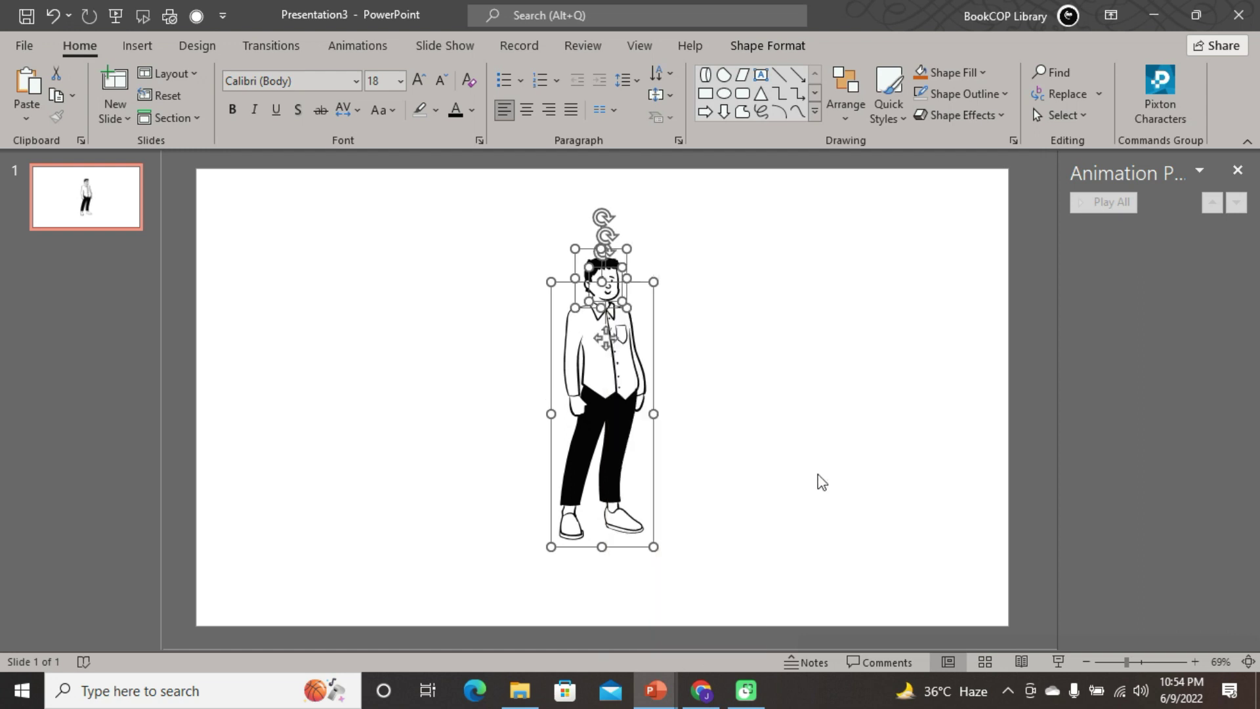
pyautogui.click(826, 368)
pyautogui.click(593, 348)
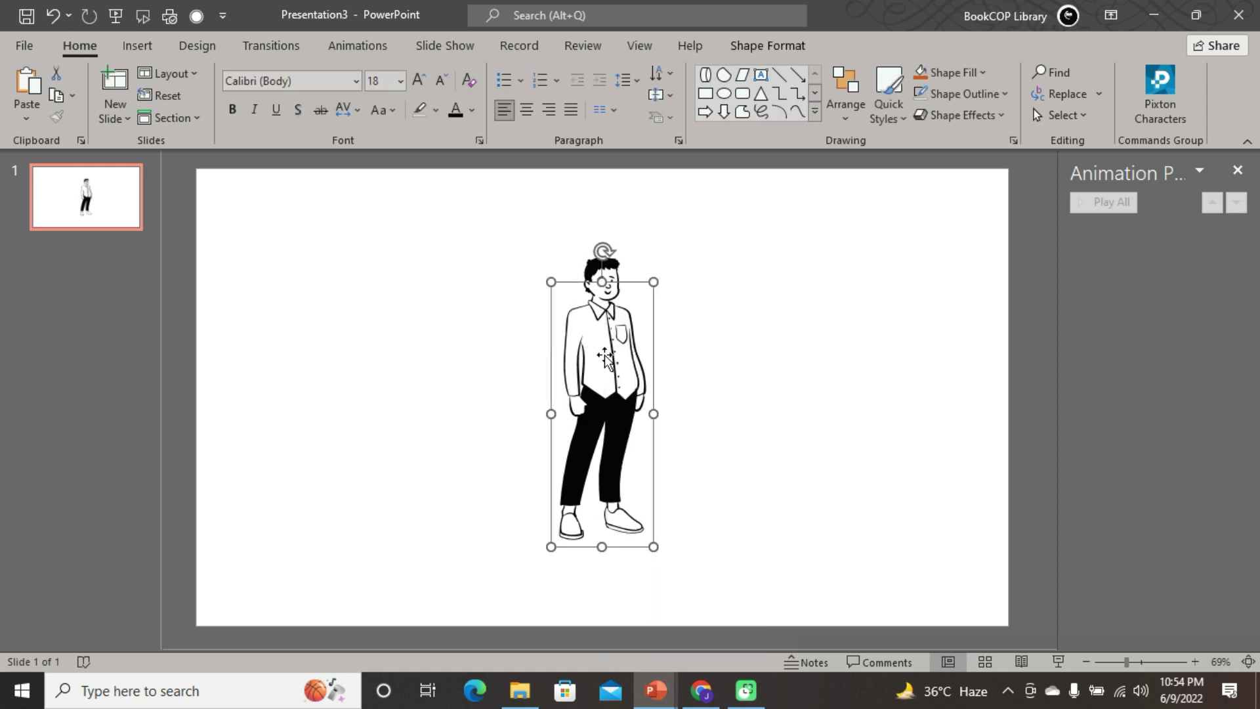
pyautogui.keyDown('shift'); pyautogui.click(607, 358); pyautogui.keyUp('shift')
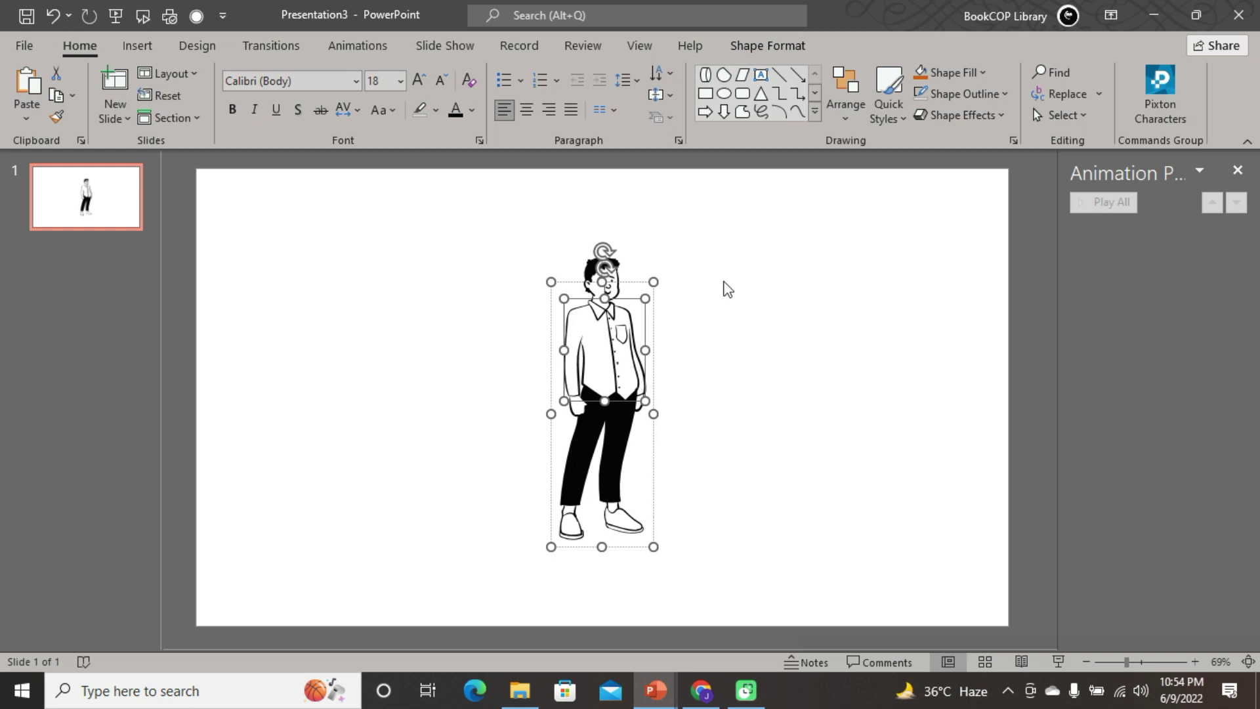
pyautogui.click(773, 46)
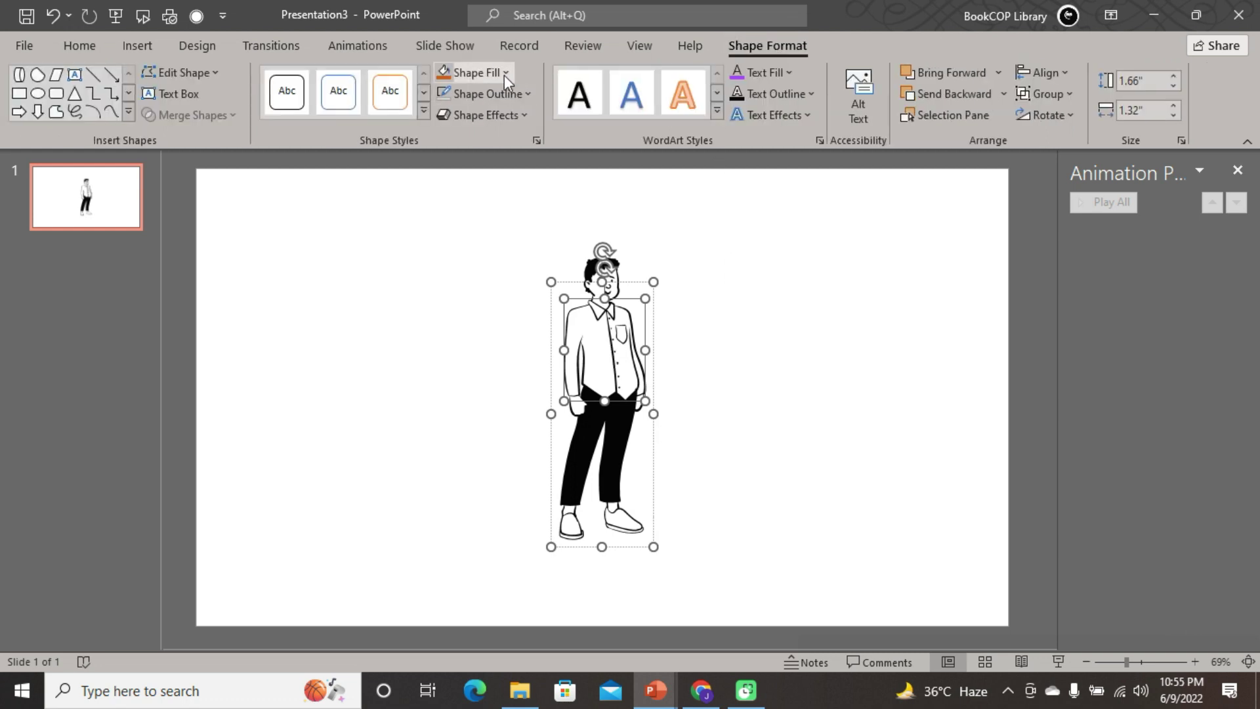
# - Fill the cartoon man's shirt red
pyautogui.click(505, 73)
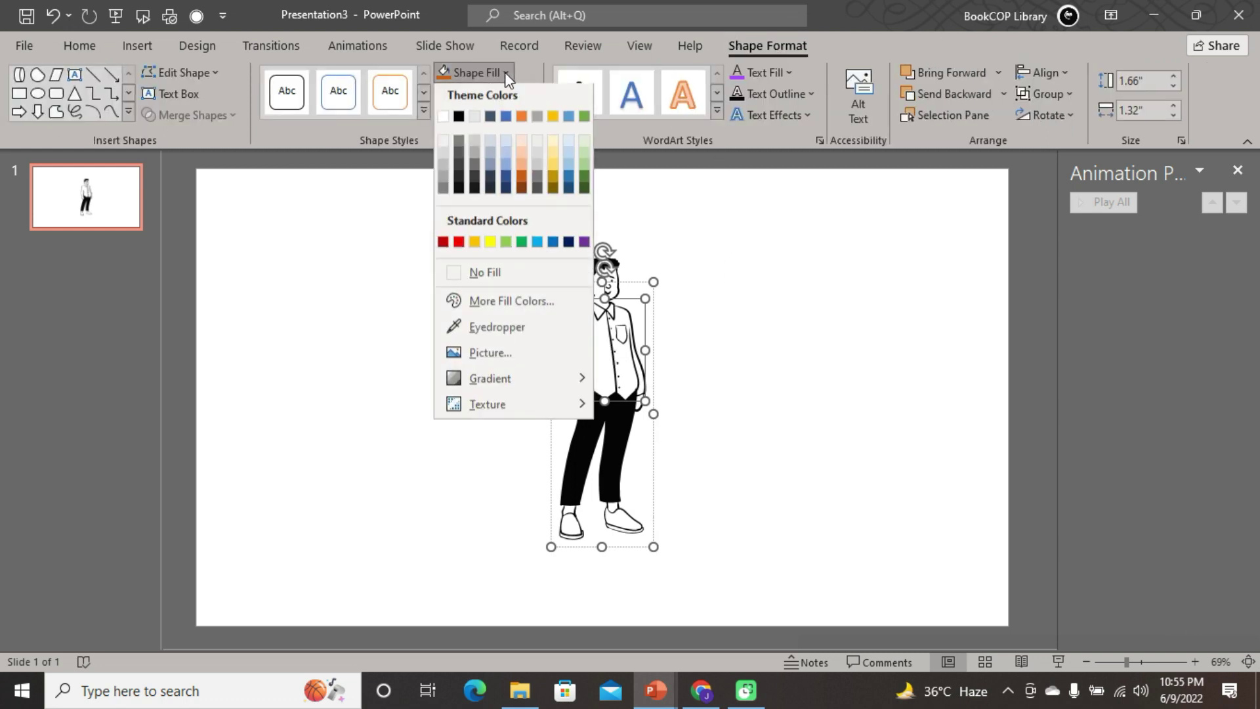
pyautogui.click(460, 245)
pyautogui.click(852, 375)
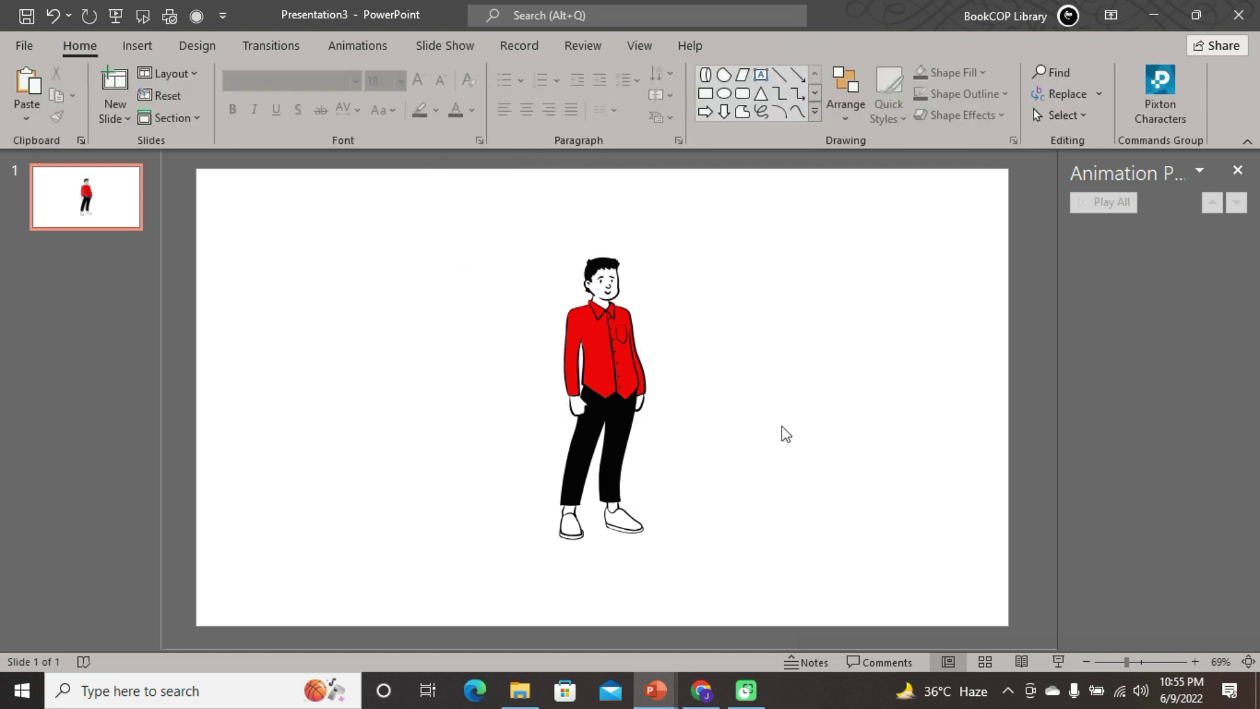
# - Fill the man's trousers and outline shapes green
pyautogui.click(624, 447)
pyautogui.keyDown('shift'); pyautogui.click(624, 447); pyautogui.keyUp('shift')
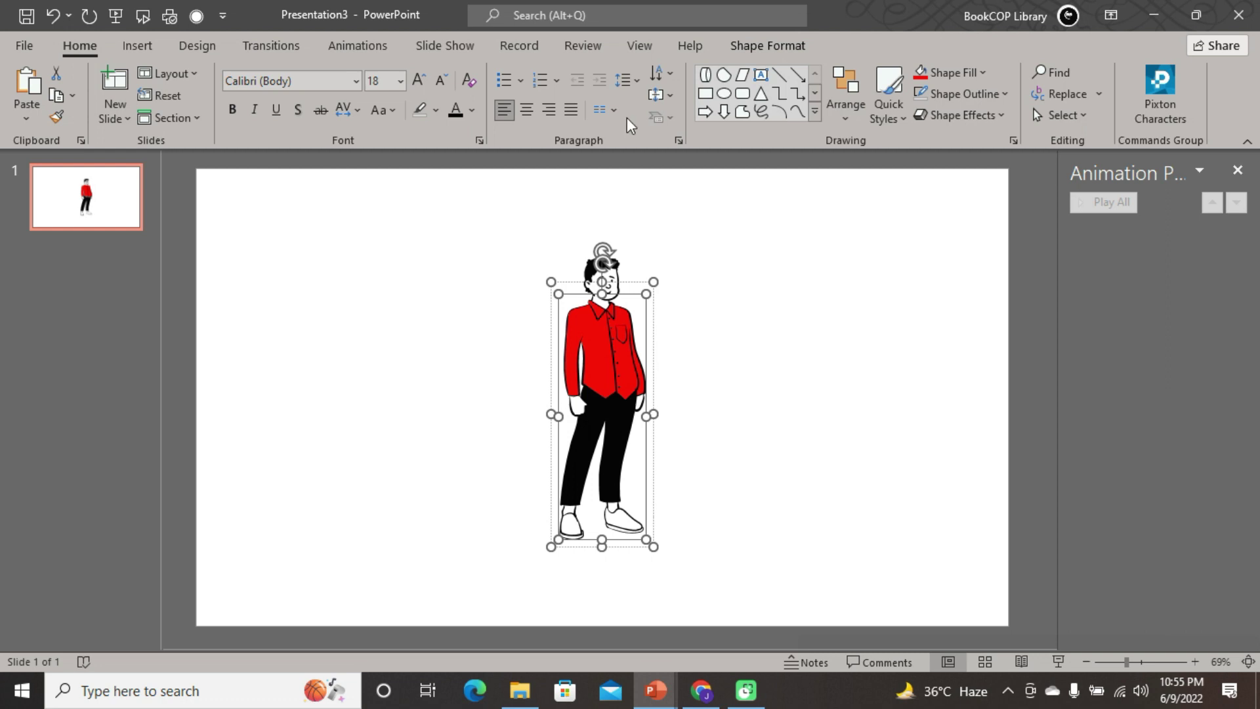
pyautogui.click(723, 48)
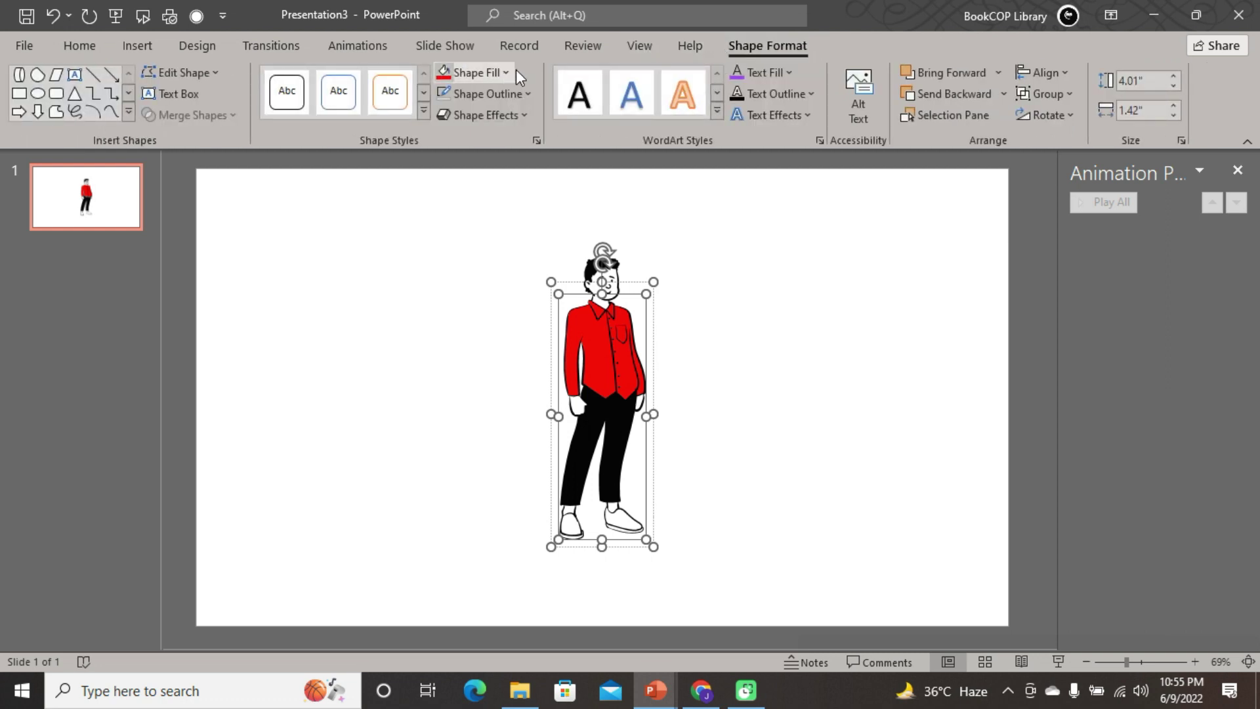
pyautogui.click(514, 72)
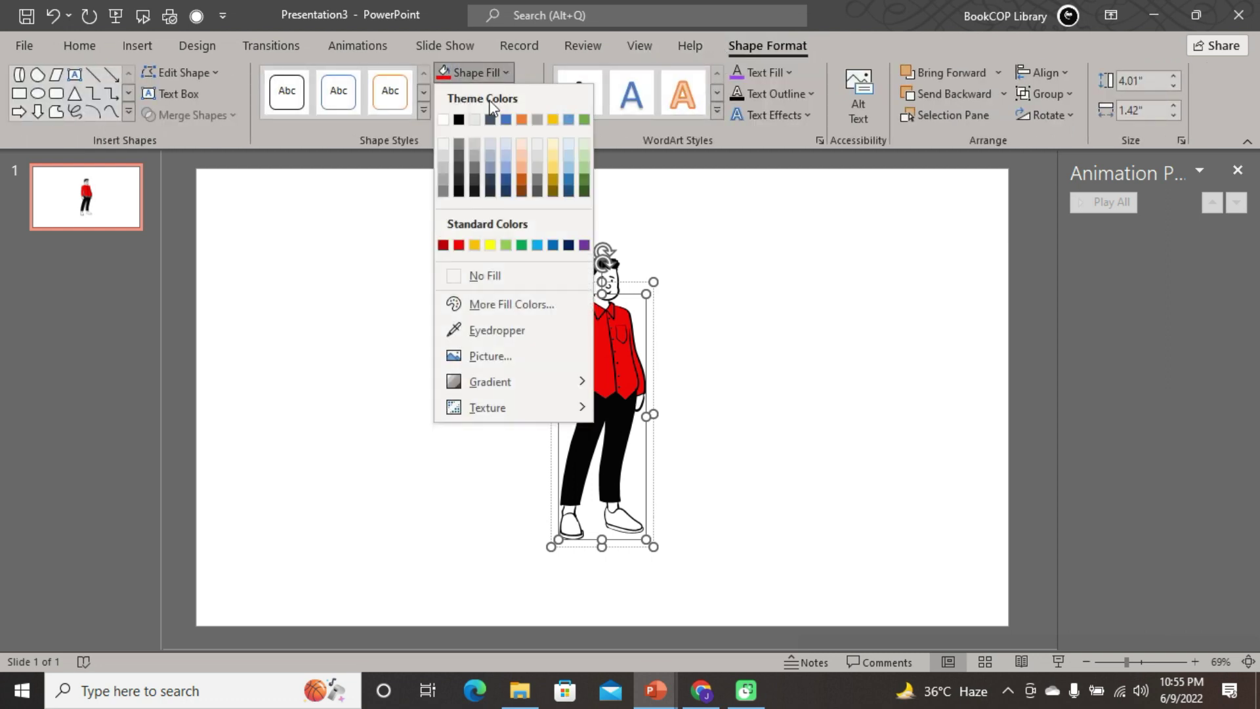
pyautogui.click(522, 247)
pyautogui.click(748, 293)
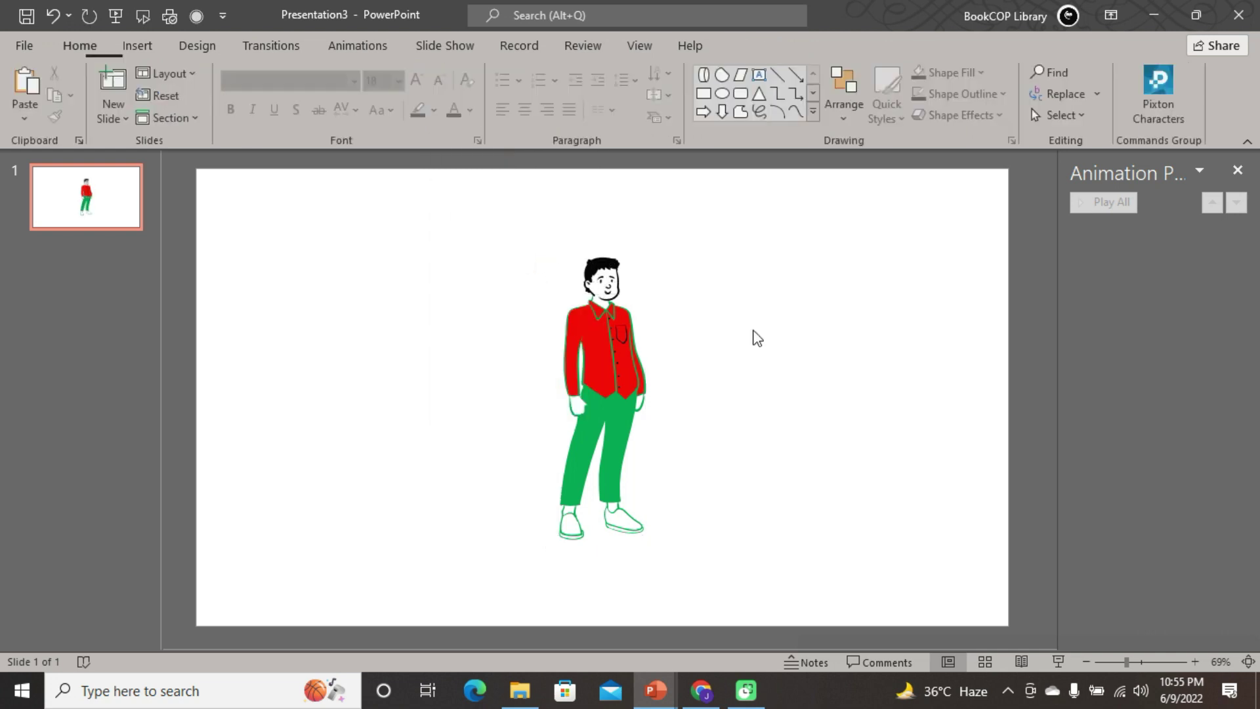
# - Fill the cartoon man's head orange
pyautogui.click(599, 281)
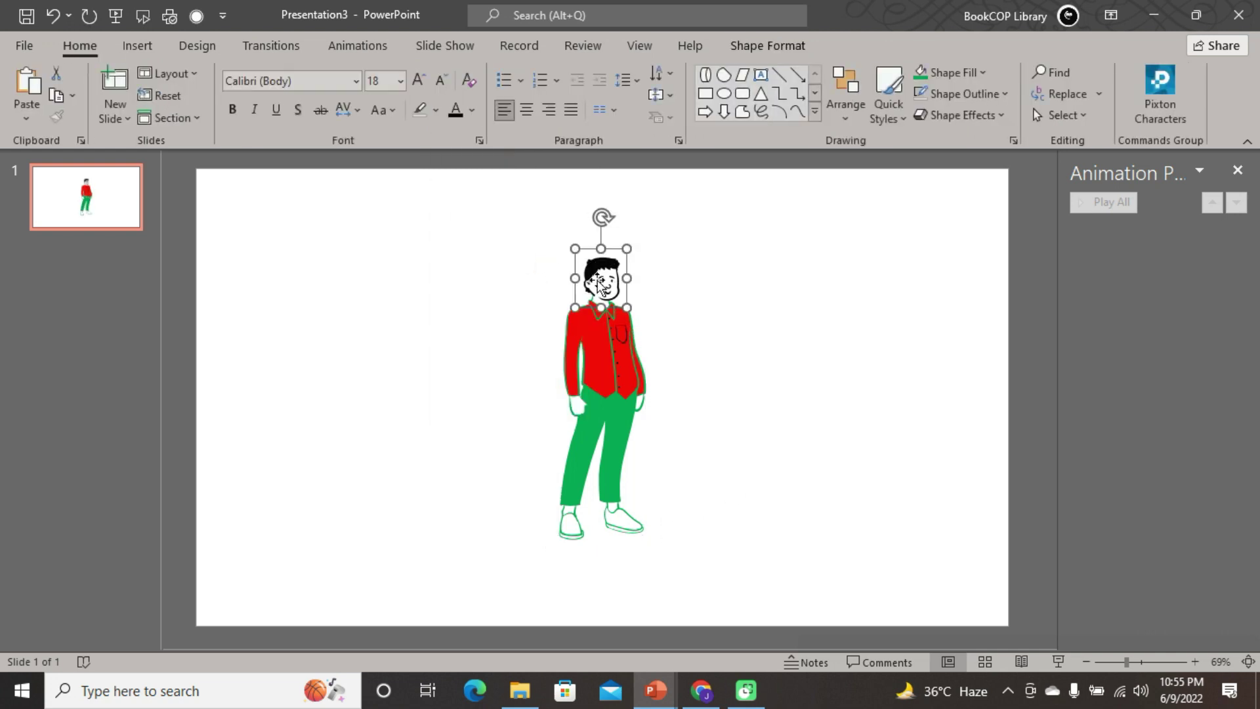
pyautogui.click(764, 46)
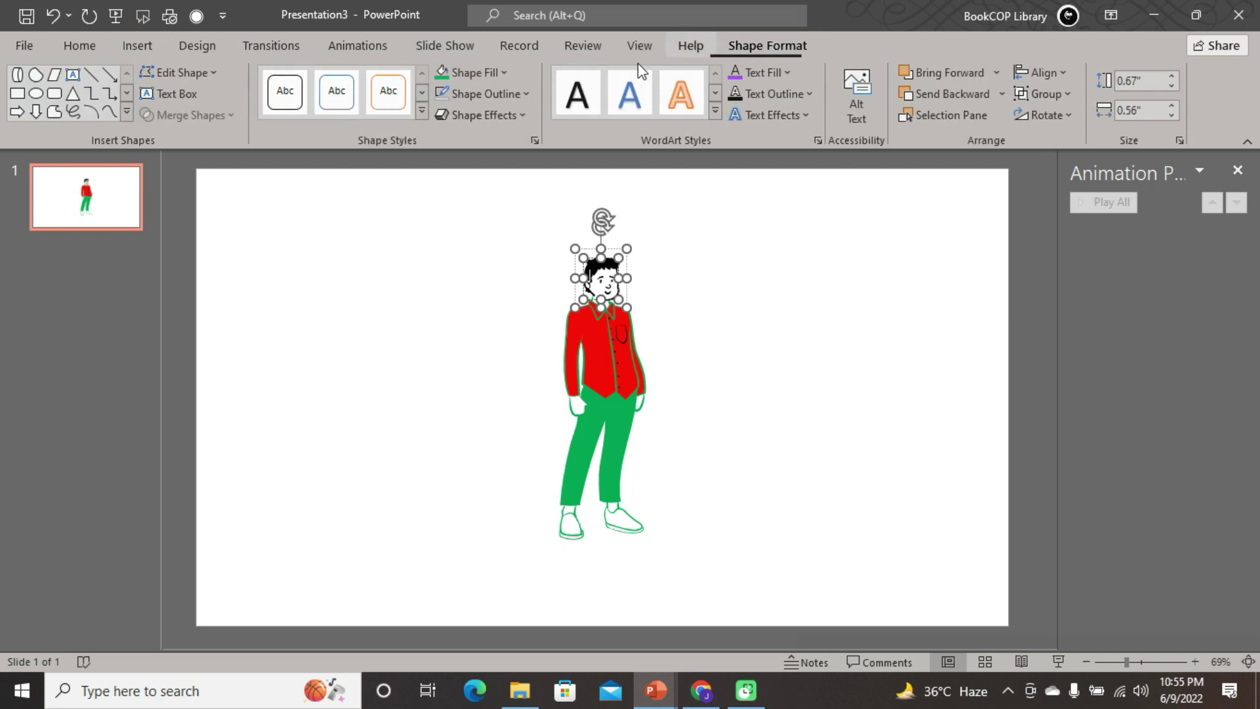
pyautogui.click(506, 73)
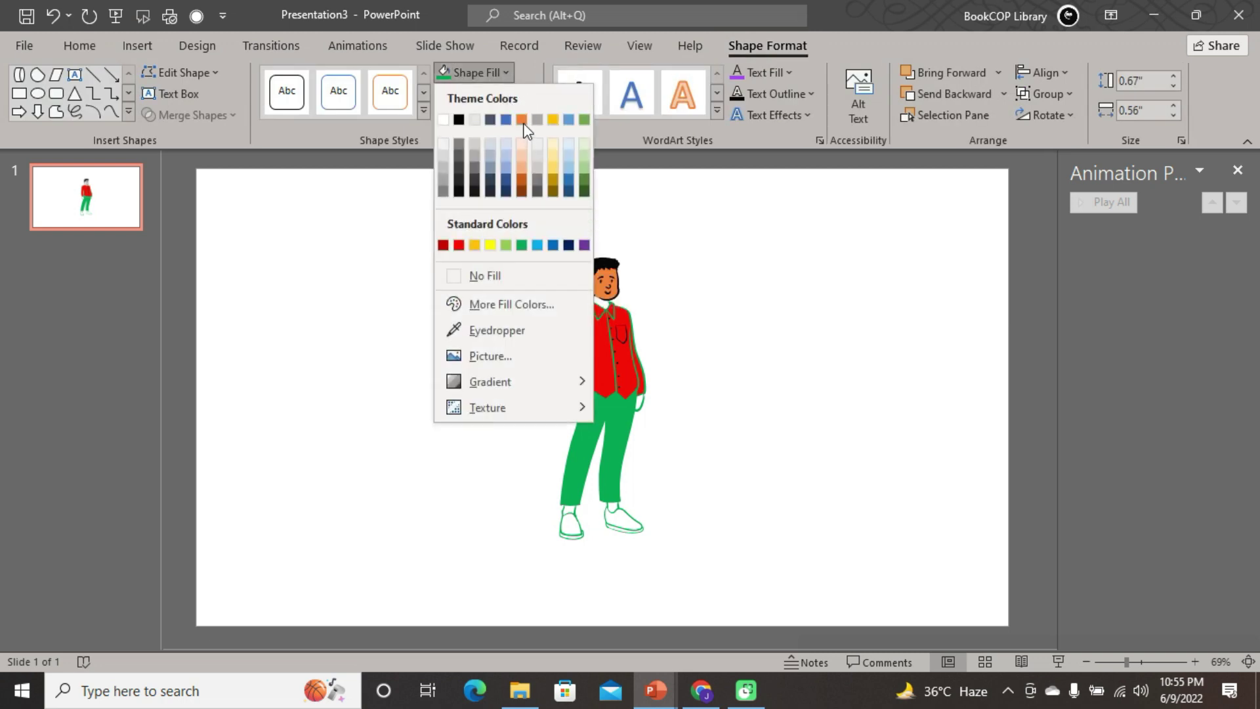
pyautogui.click(806, 255)
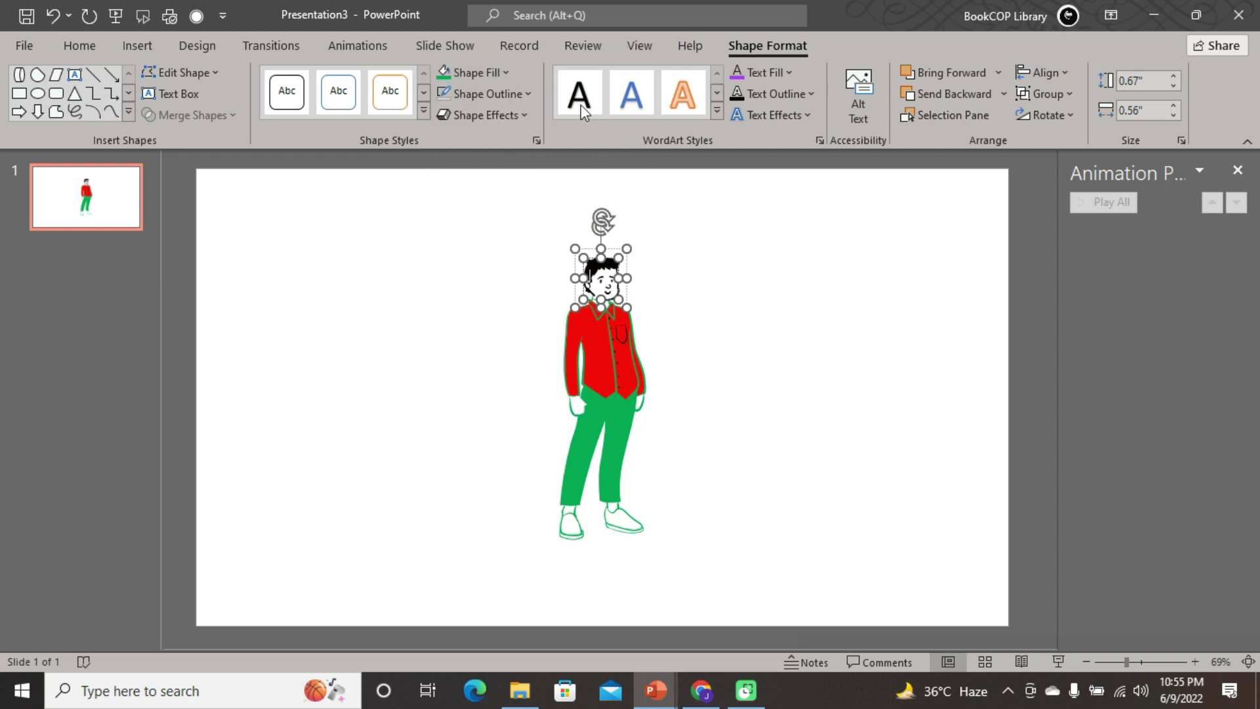
pyautogui.click(510, 74)
pyautogui.click(523, 118)
pyautogui.click(848, 273)
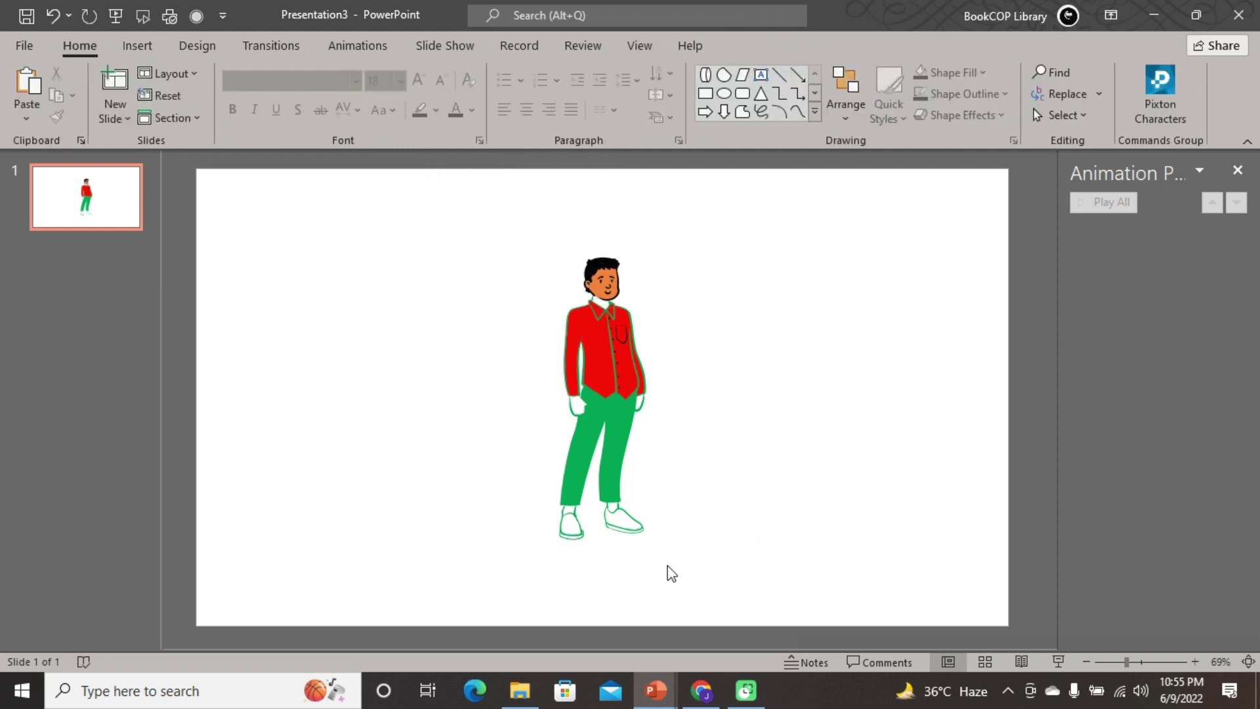
# - Fill the figure's shoes black and check the result
pyautogui.click(632, 523)
pyautogui.click(630, 523)
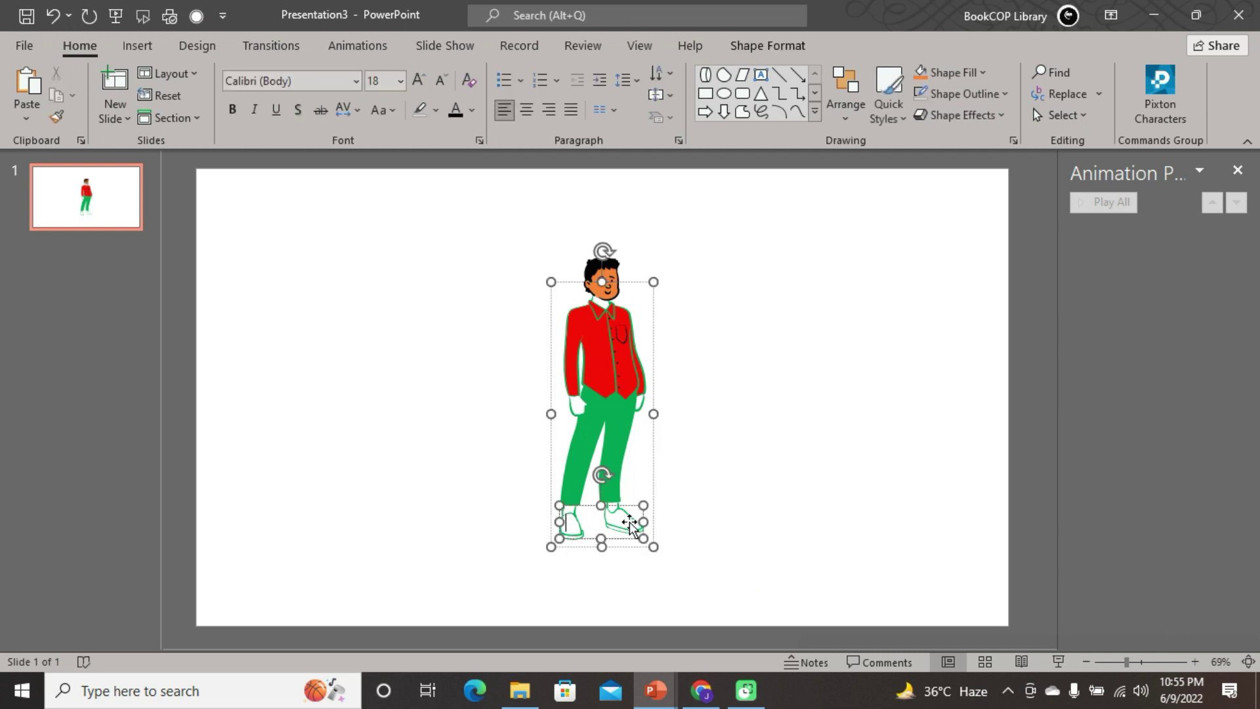
pyautogui.click(743, 50)
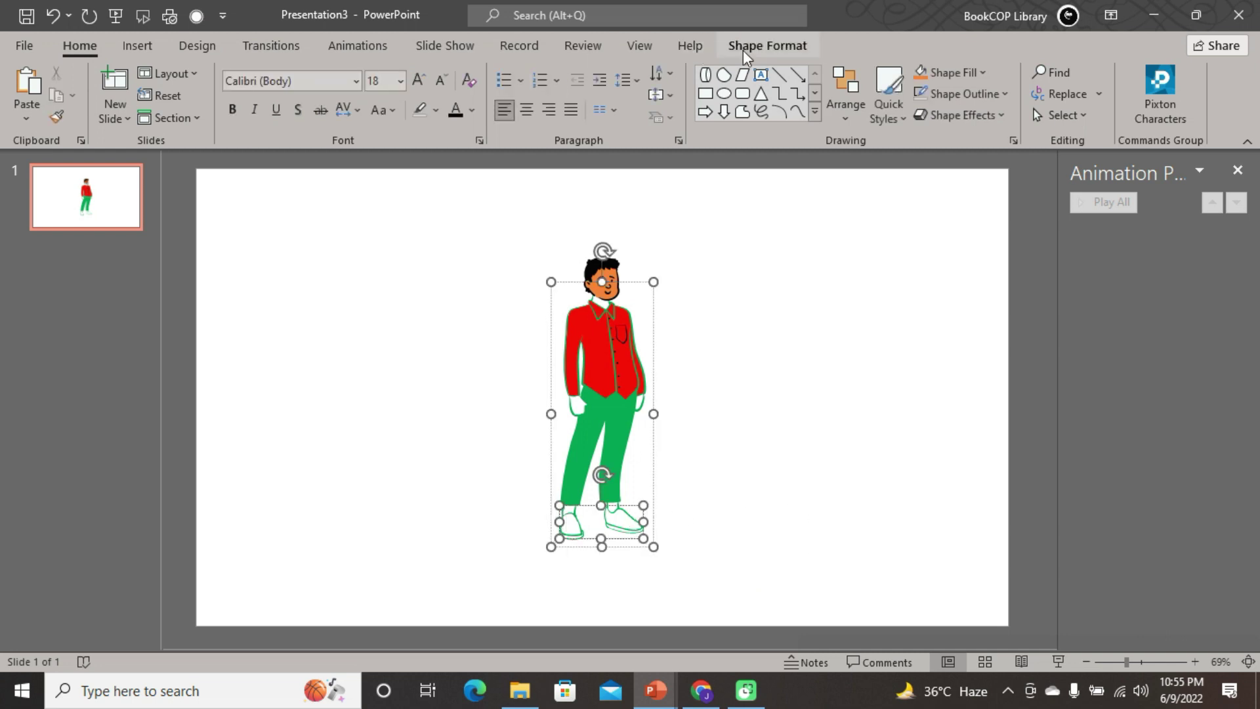
pyautogui.click(500, 71)
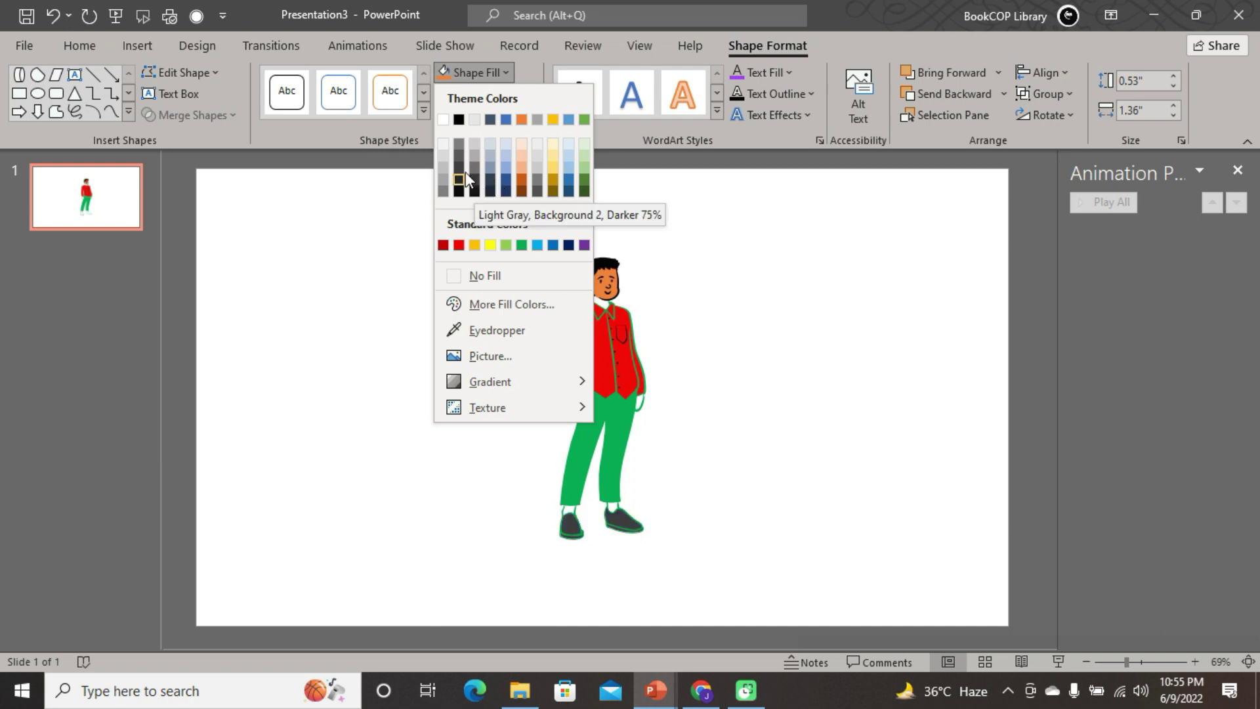
pyautogui.click(459, 121)
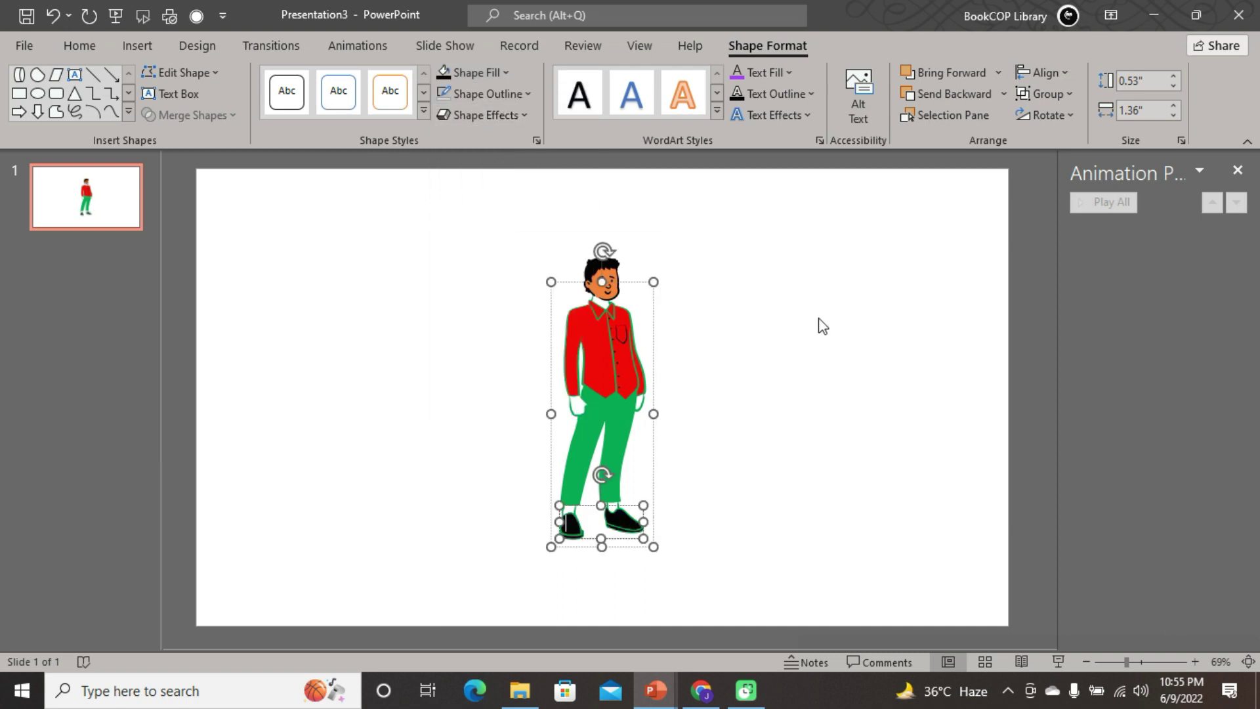
pyautogui.click(834, 365)
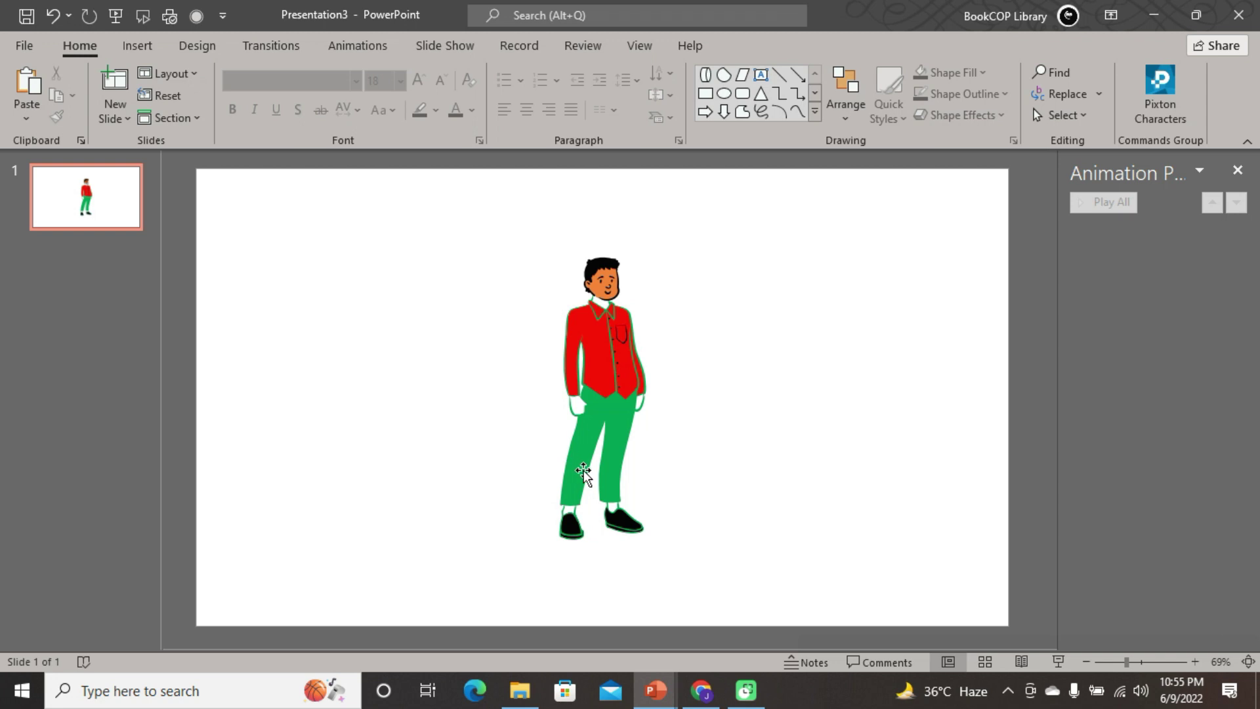
pyautogui.click(578, 407)
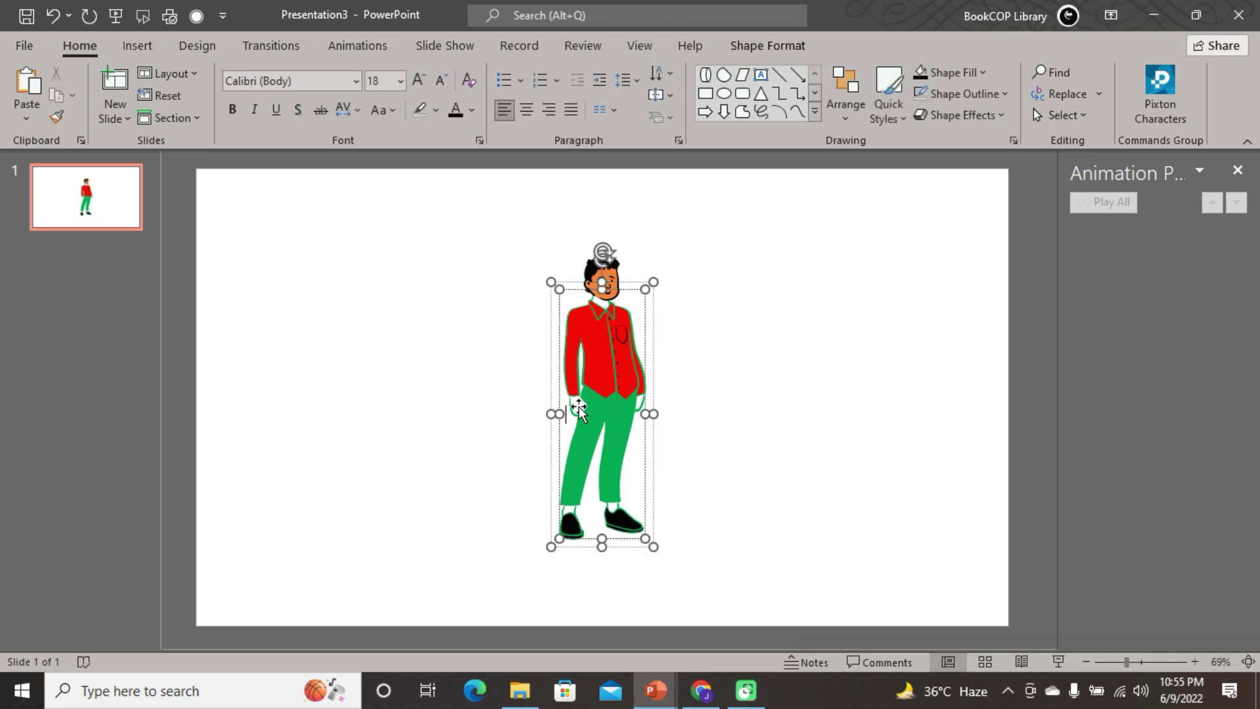
pyautogui.click(837, 417)
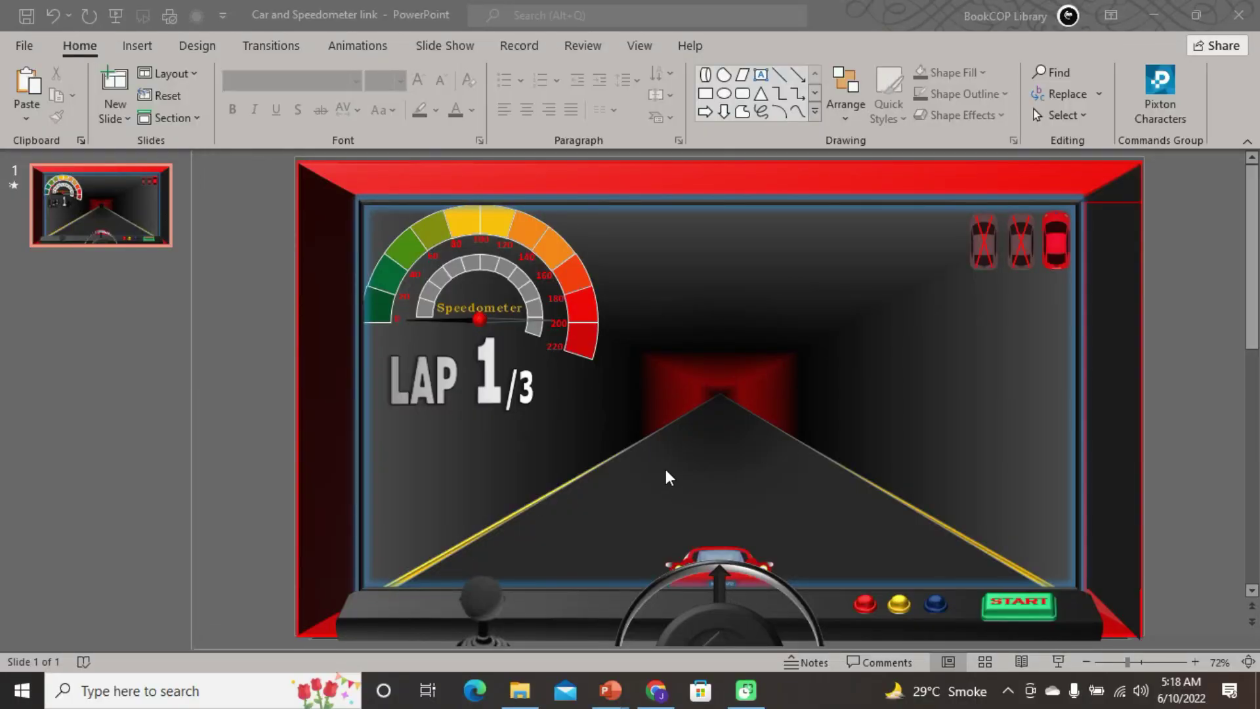
# - Give the red car a Lines motion path with direction Up
pyautogui.click(337, 42)
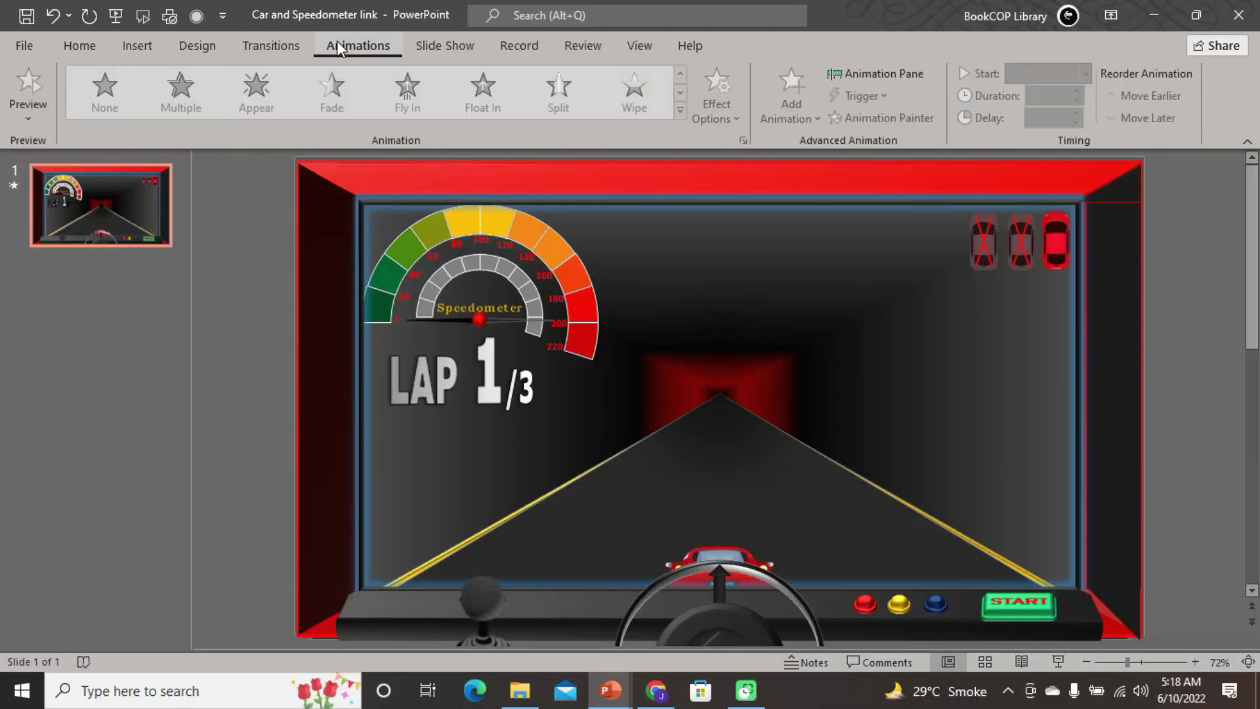
pyautogui.click(739, 552)
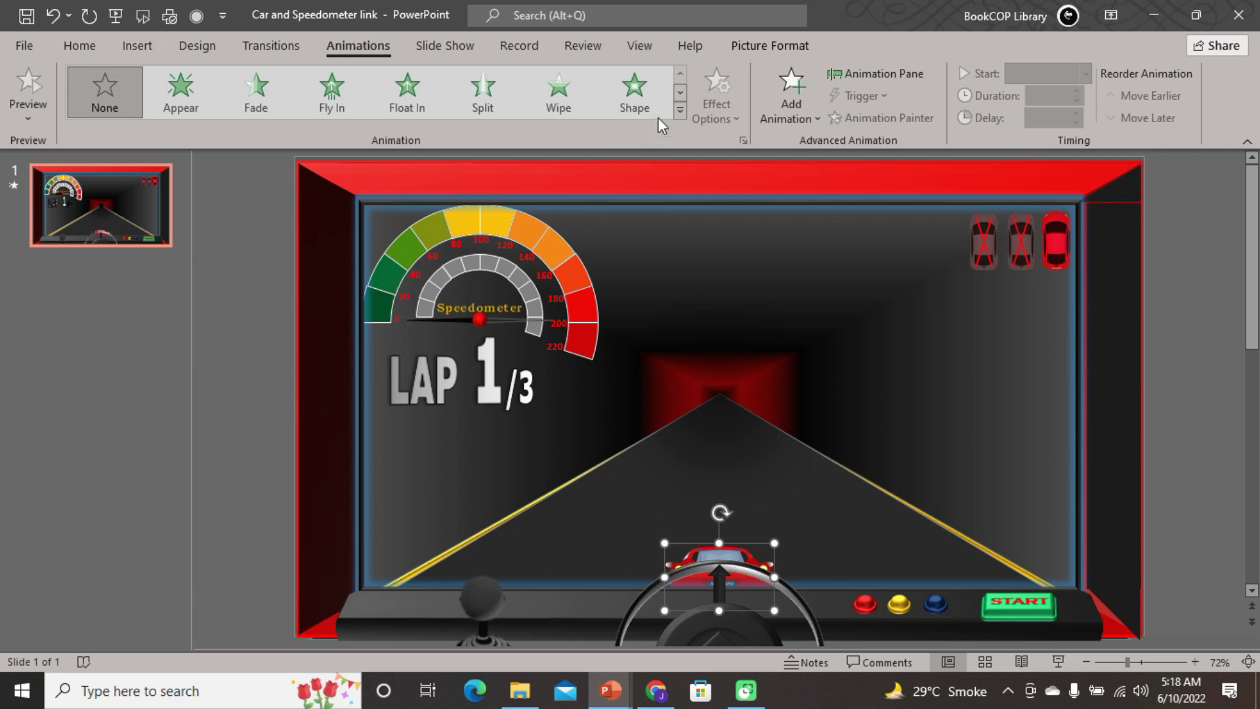
pyautogui.click(681, 113)
pyautogui.scroll(-5, 285, 386)
pyautogui.scroll(-1, 197, 407)
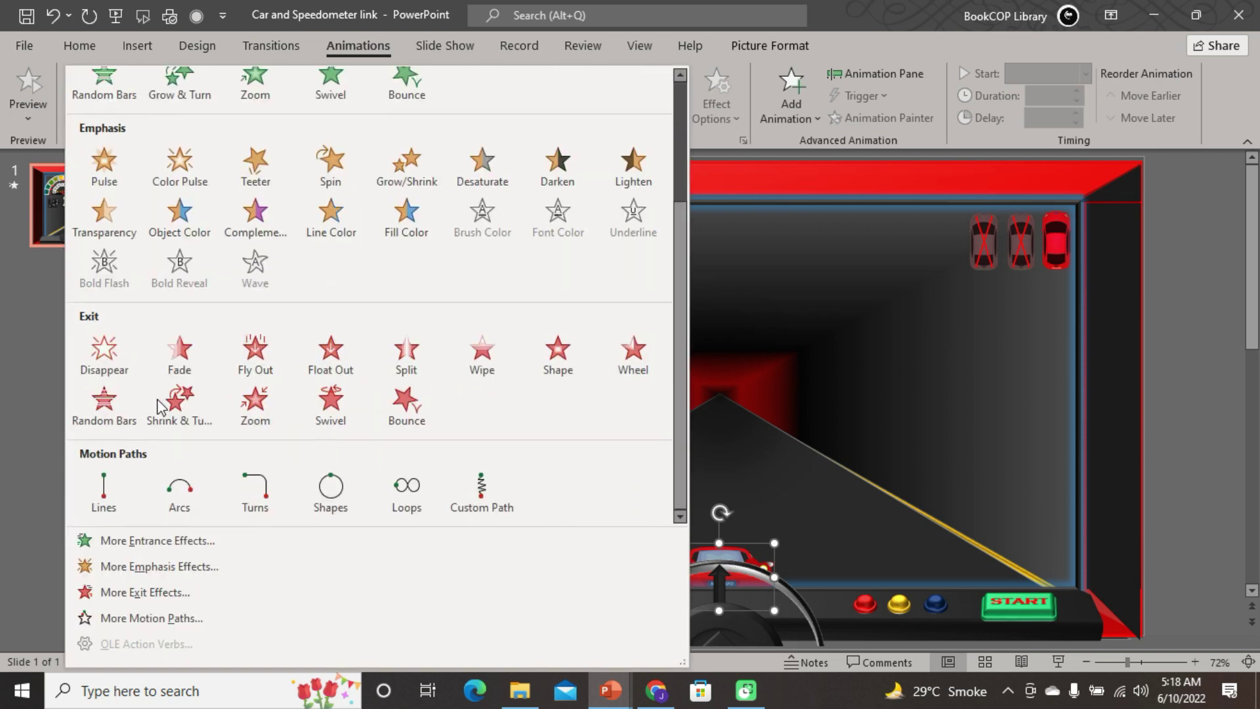
pyautogui.click(103, 483)
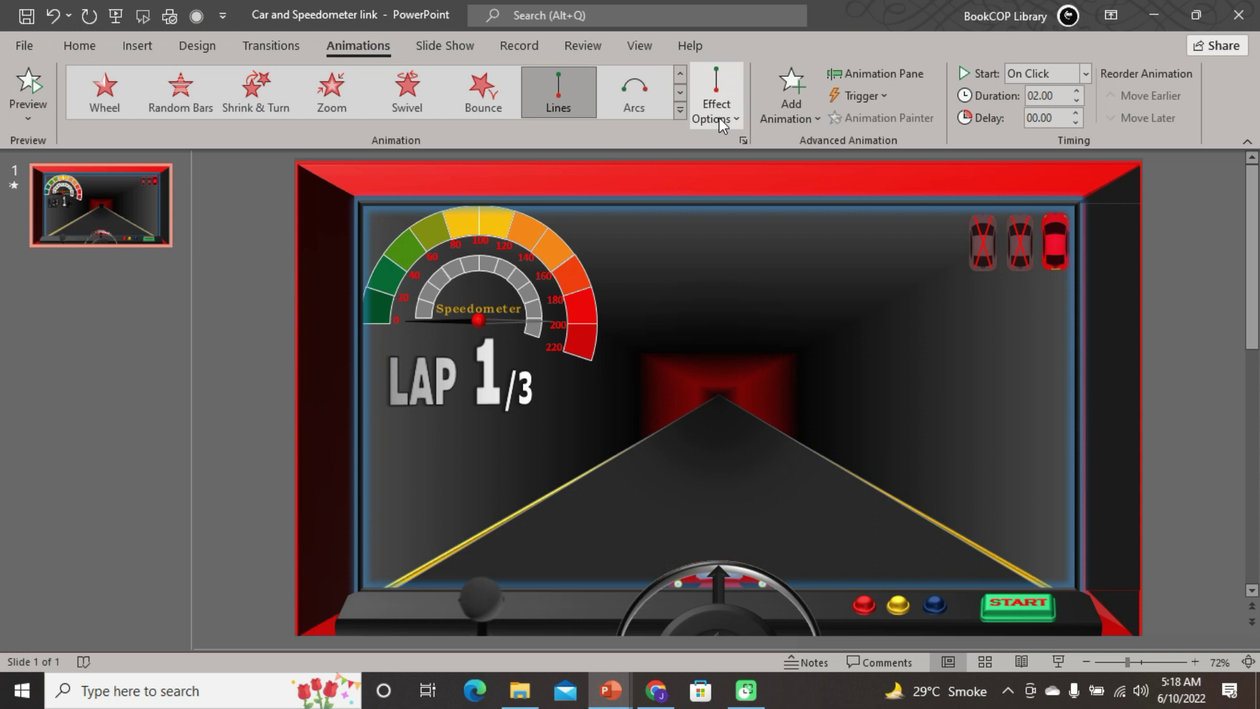
pyautogui.click(724, 116)
pyautogui.click(739, 313)
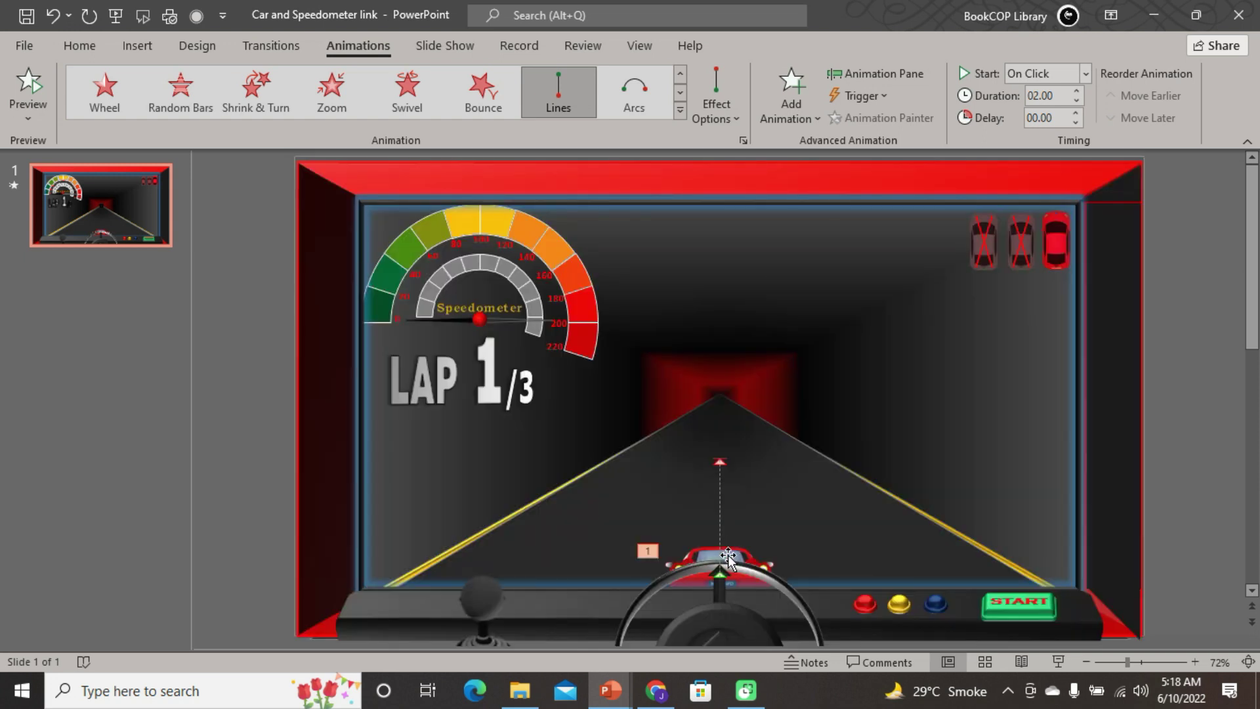
# - Shorten the motion path so it ends just above the car
pyautogui.click(722, 463)
pyautogui.moveTo(722, 464); pyautogui.dragTo(722, 497)
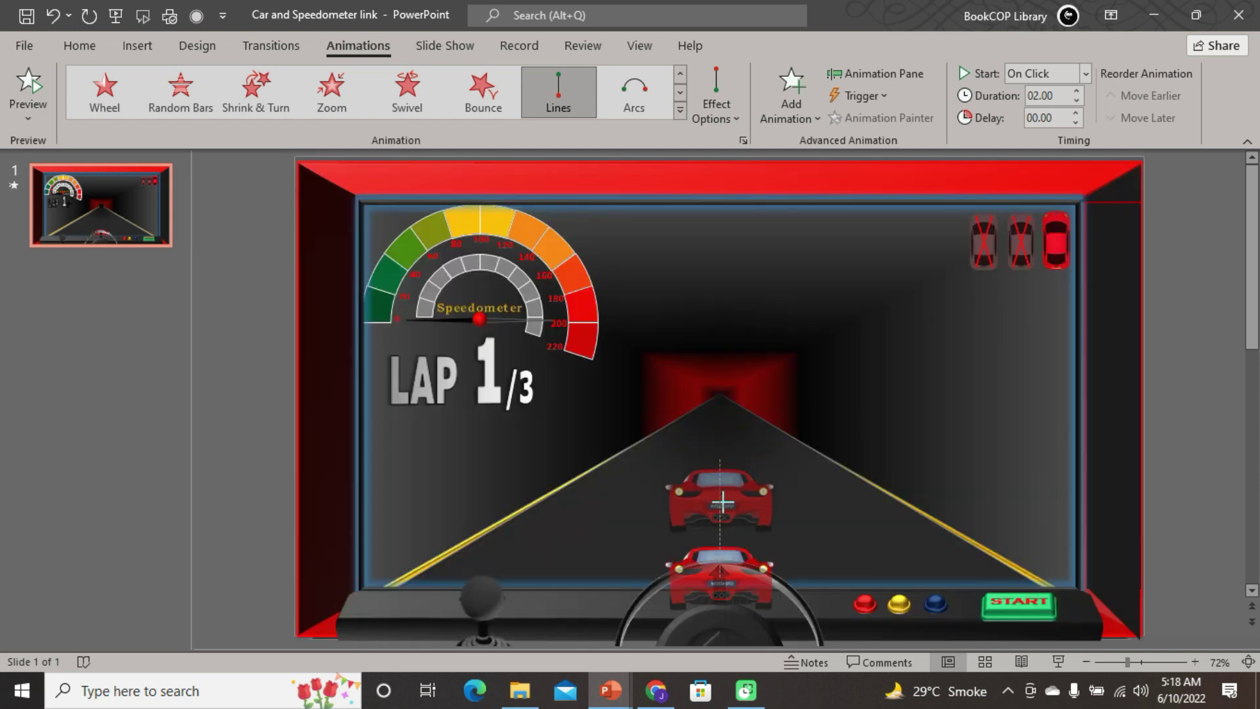
pyautogui.moveTo(723, 497); pyautogui.dragTo(721, 523)
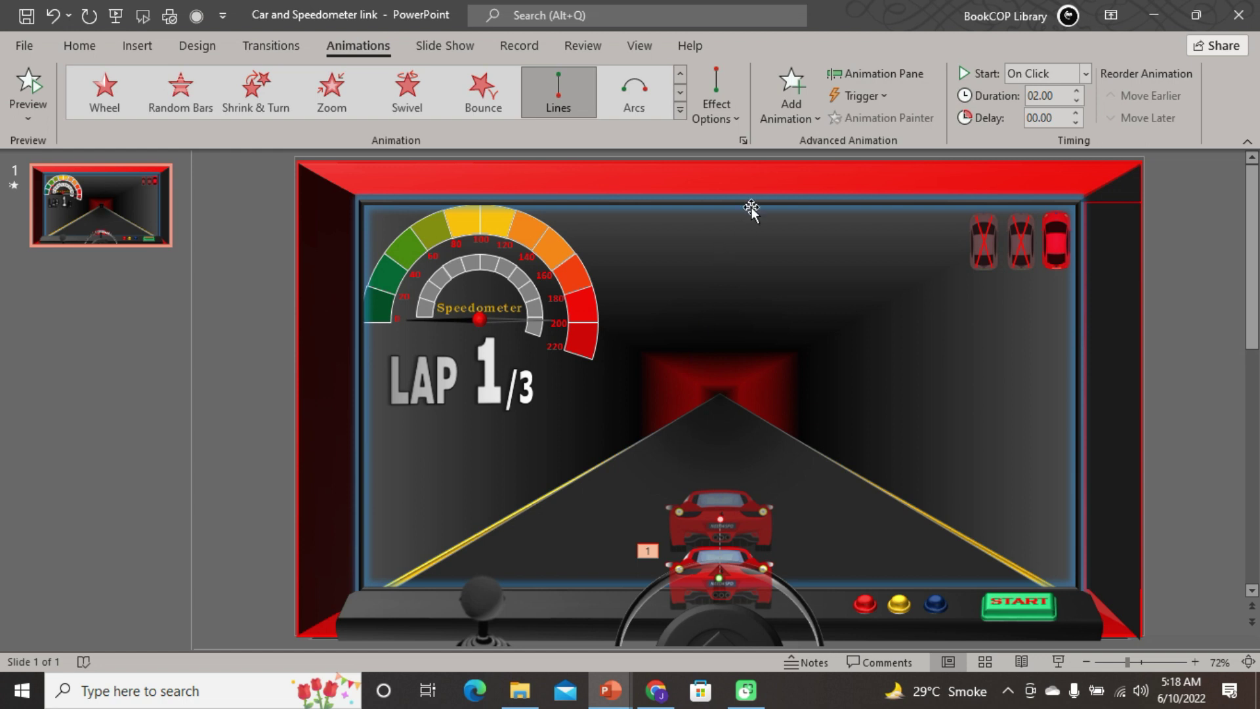
# - Set the car's motion to start With Previous with a 2-second duration
pyautogui.click(1085, 73)
pyautogui.click(1037, 115)
pyautogui.click(1042, 97)
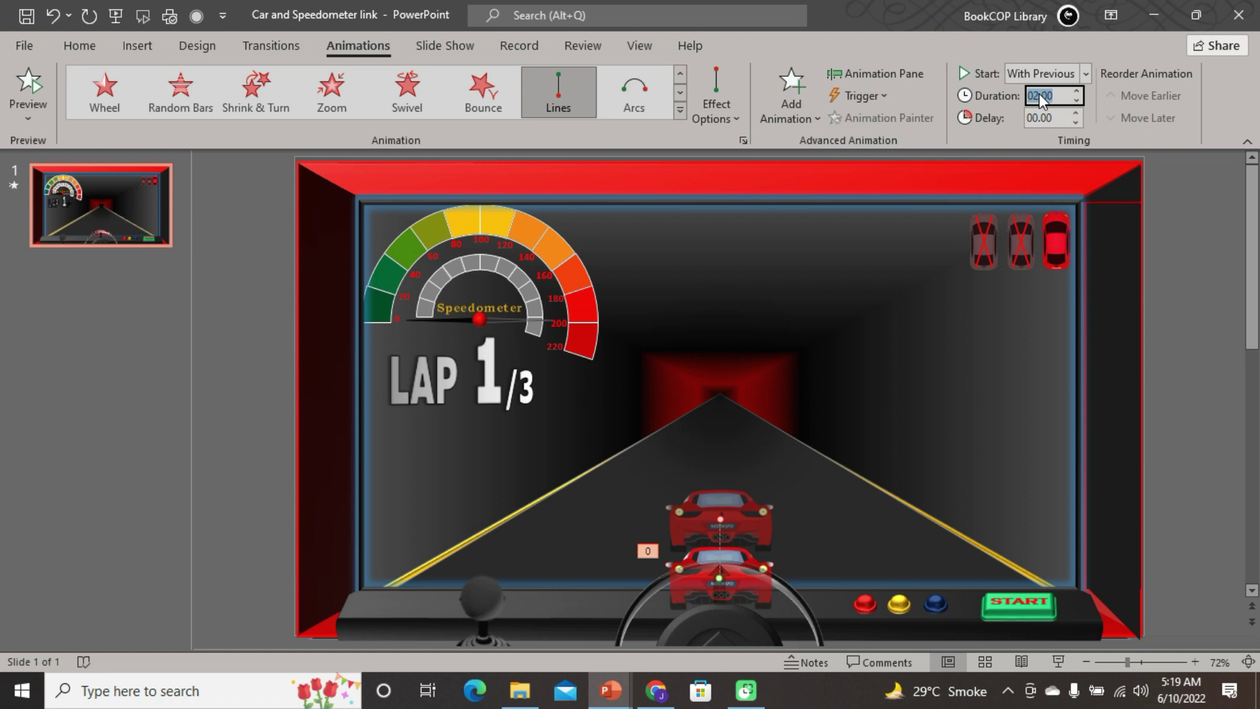
pyautogui.click(1163, 260)
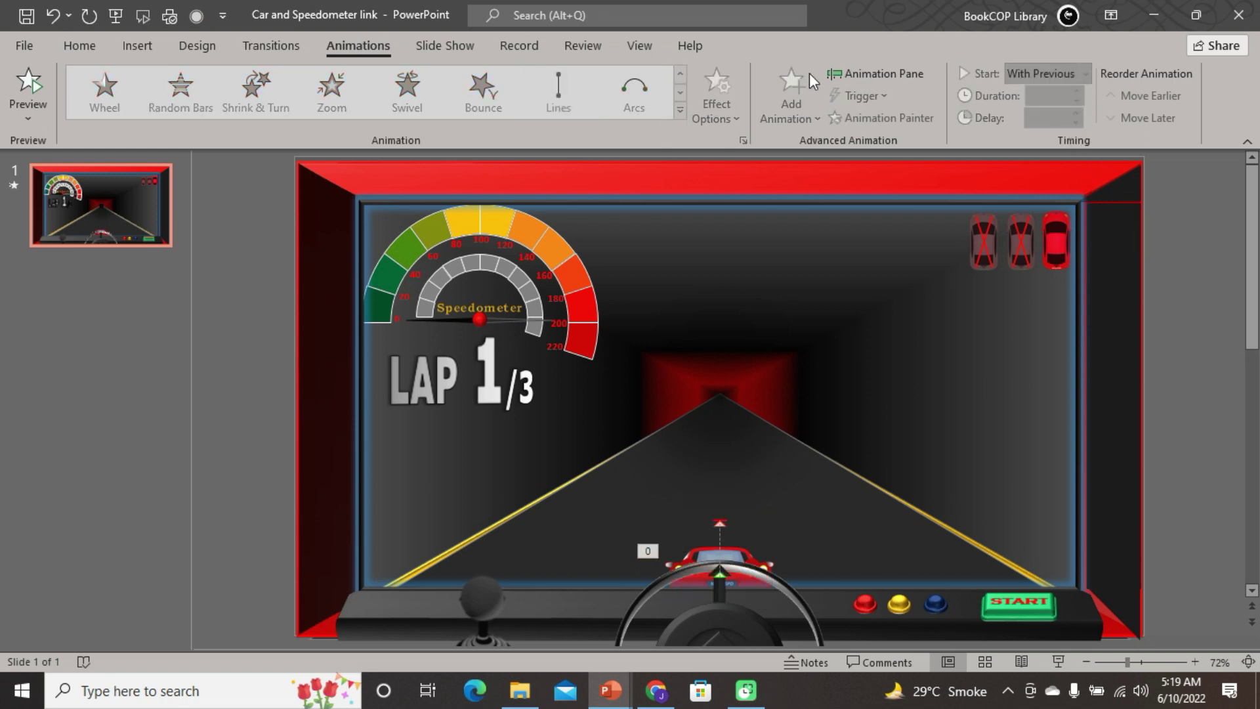
# - In the Animation Pane, give Picture 32's motion a 7-second delay
pyautogui.click(878, 74)
pyautogui.click(1106, 227)
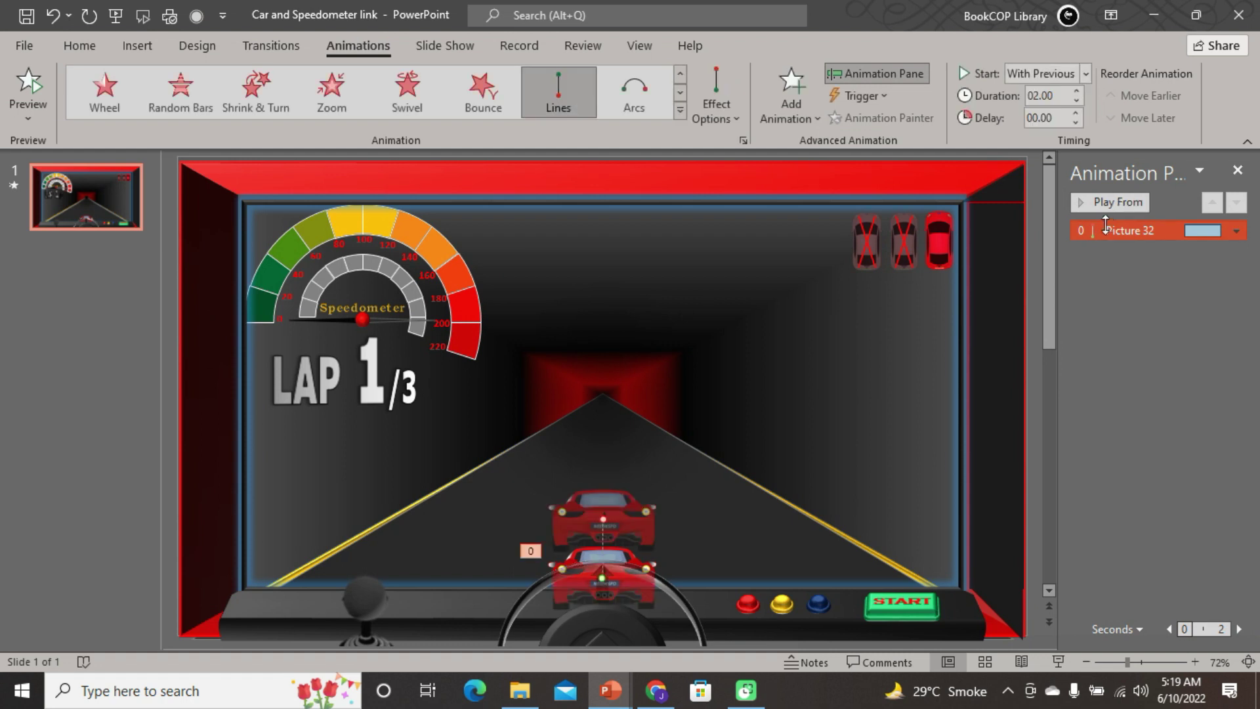
pyautogui.click(1050, 117)
pyautogui.write('7')
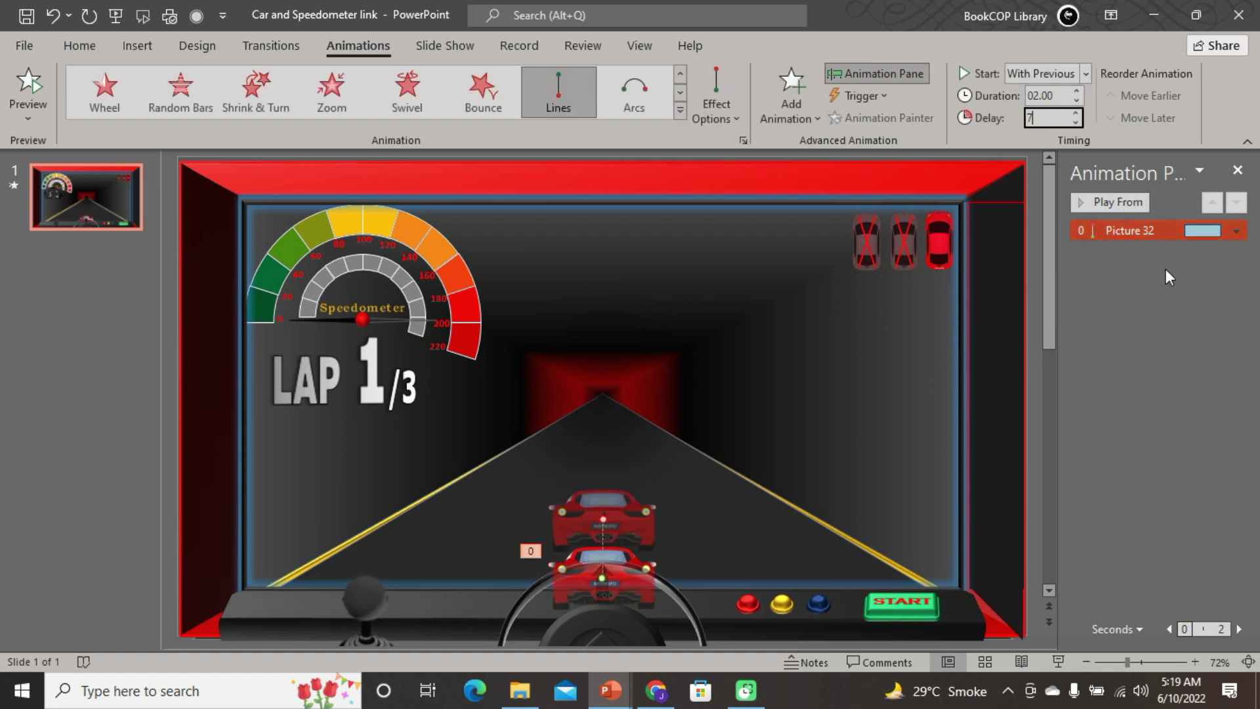
pyautogui.click(1164, 321)
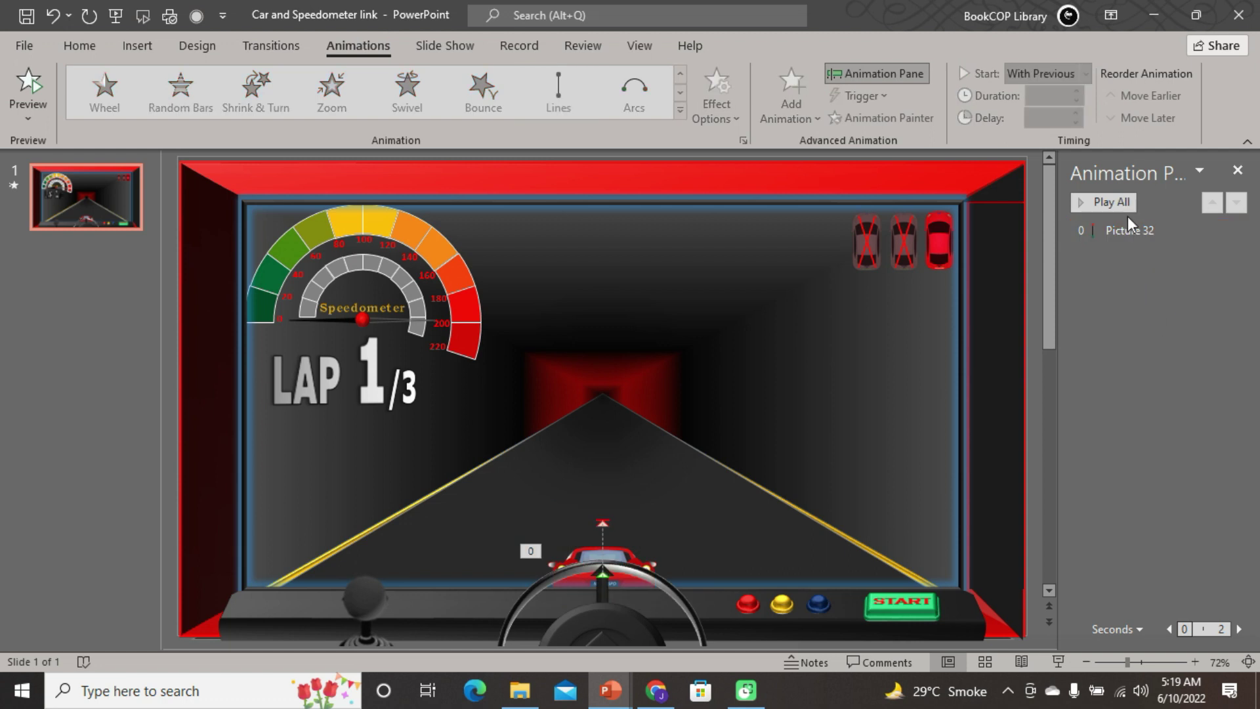
# - Make the car's Up path auto-reverse with smooth start and smooth end at 0 sec
pyautogui.click(1134, 239)
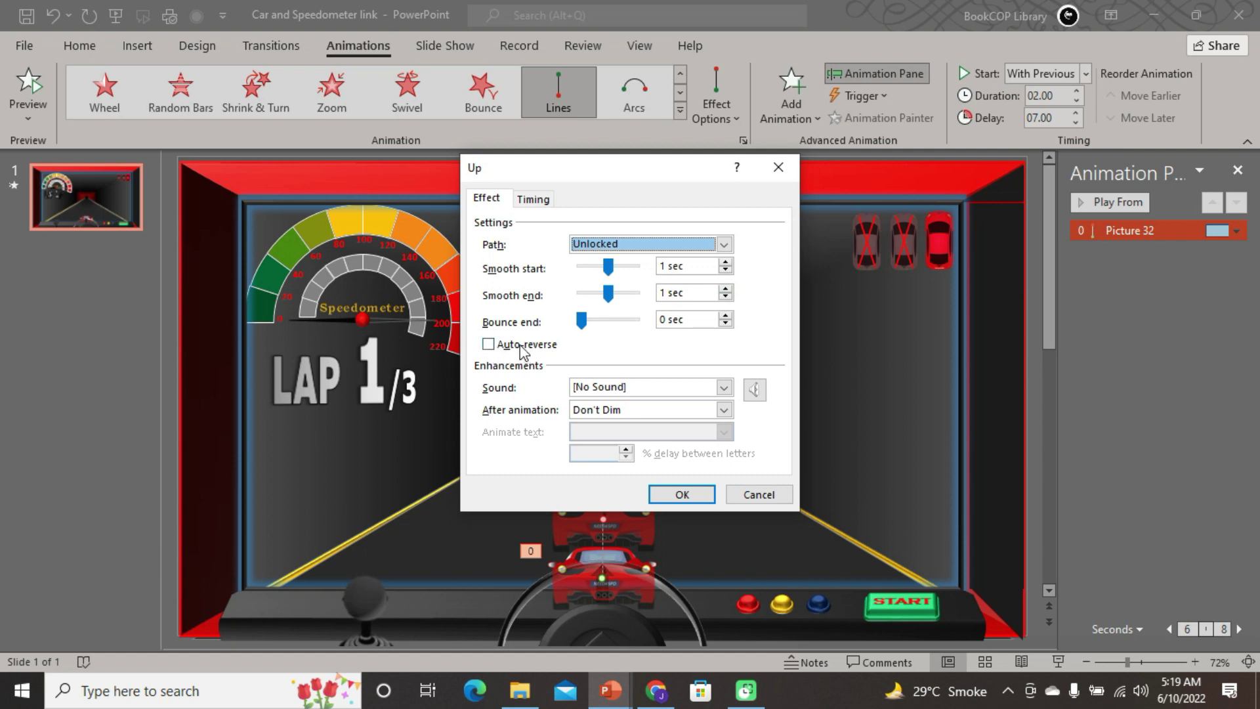
pyautogui.click(521, 348)
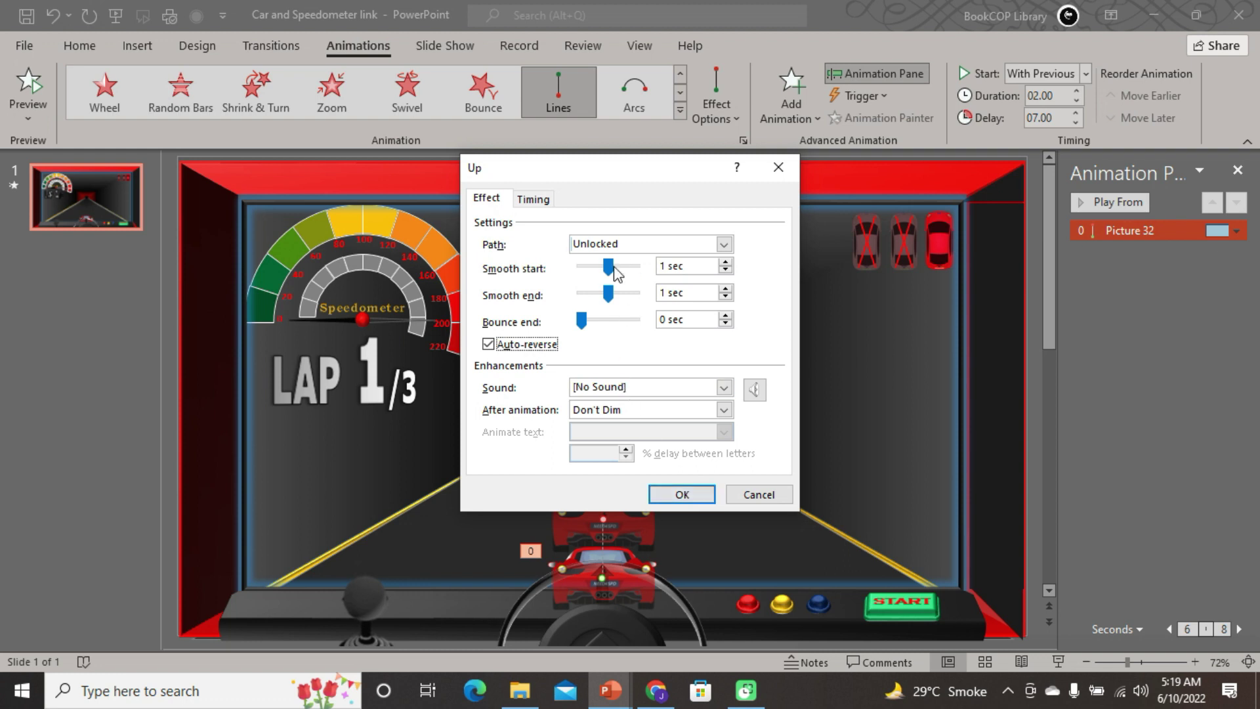
pyautogui.moveTo(607, 266)
pyautogui.mouseDown()
pyautogui.moveTo(582, 267)
pyautogui.moveTo(582, 293)
pyautogui.mouseUp()
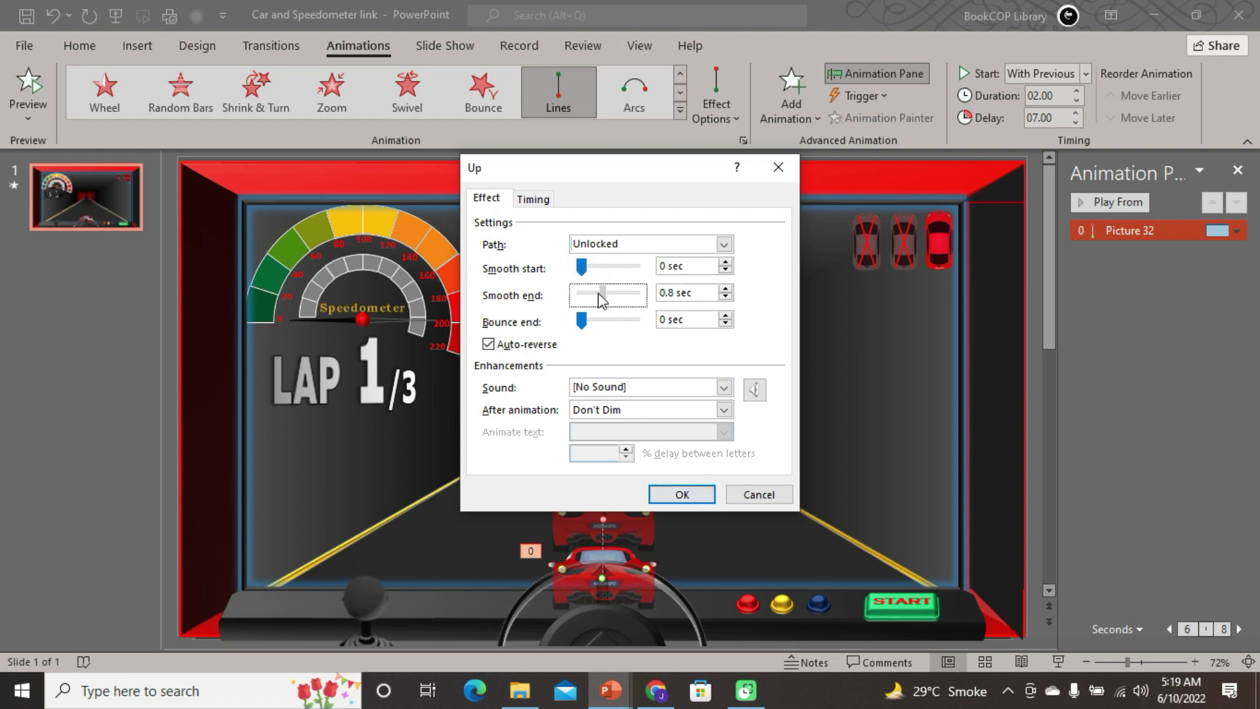
pyautogui.click(683, 495)
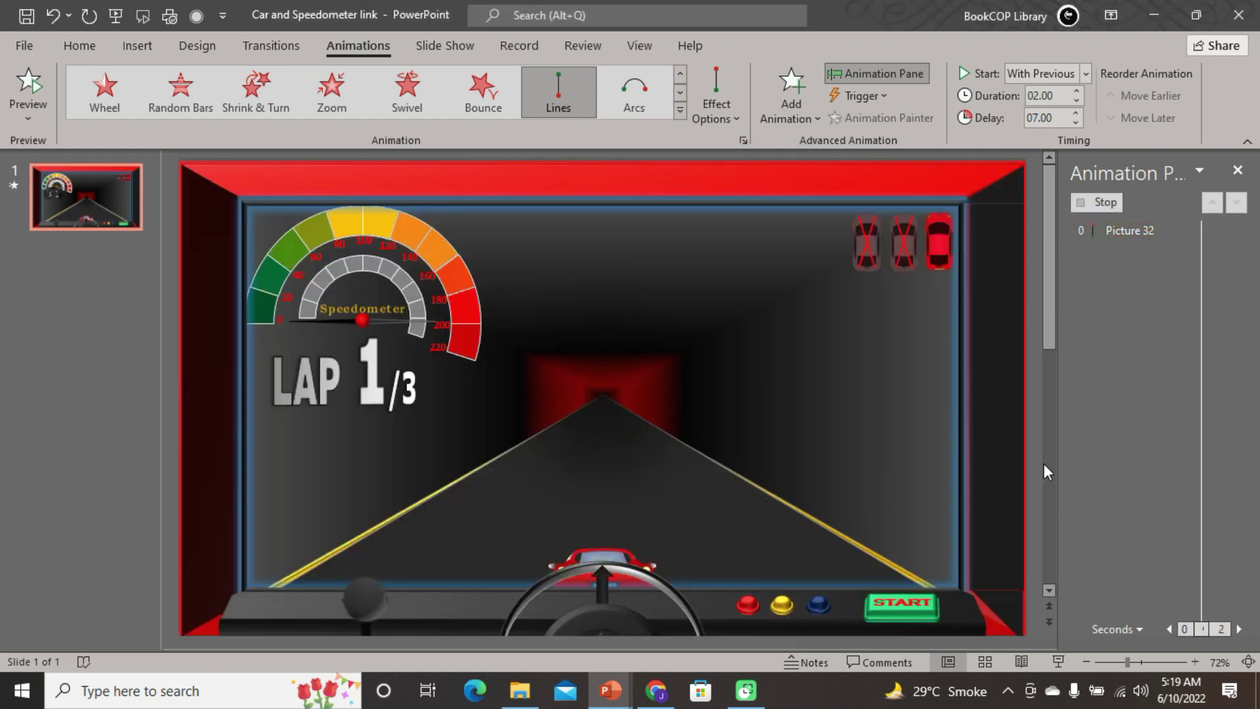
pyautogui.click(1116, 444)
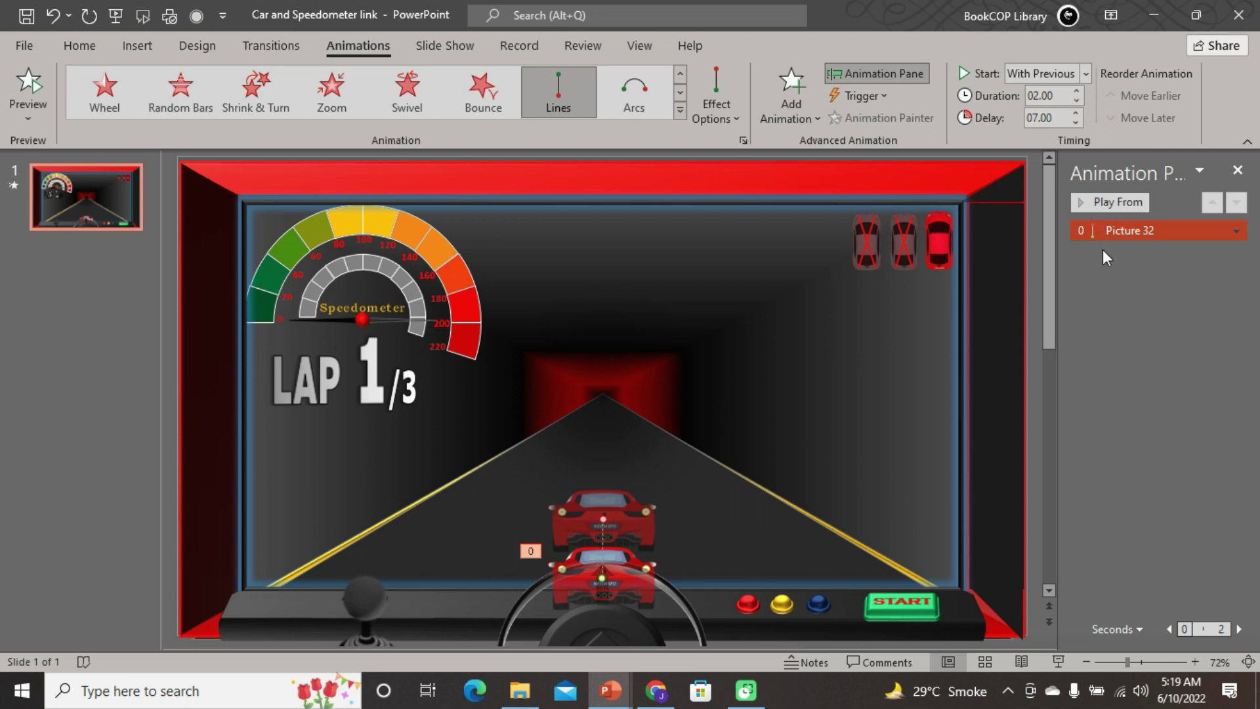
# - Give the speedometer needle a Spin animation that starts With Previous
pyautogui.click(321, 322)
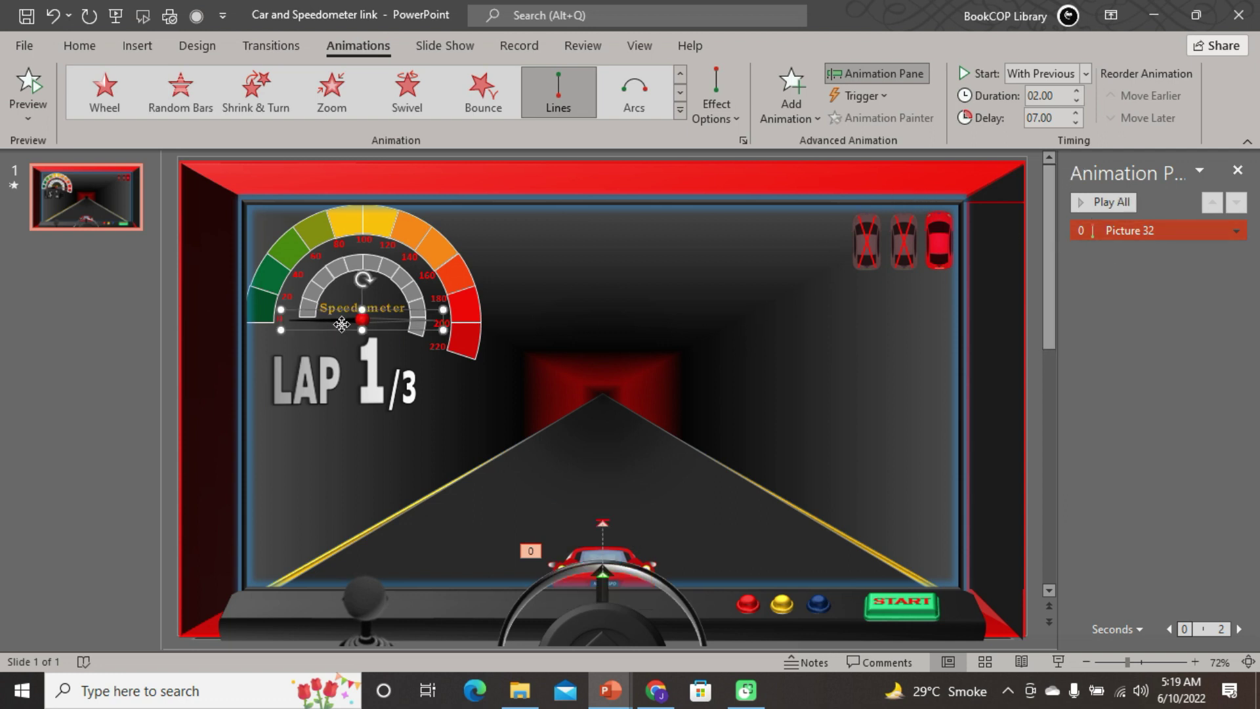
pyautogui.click(680, 111)
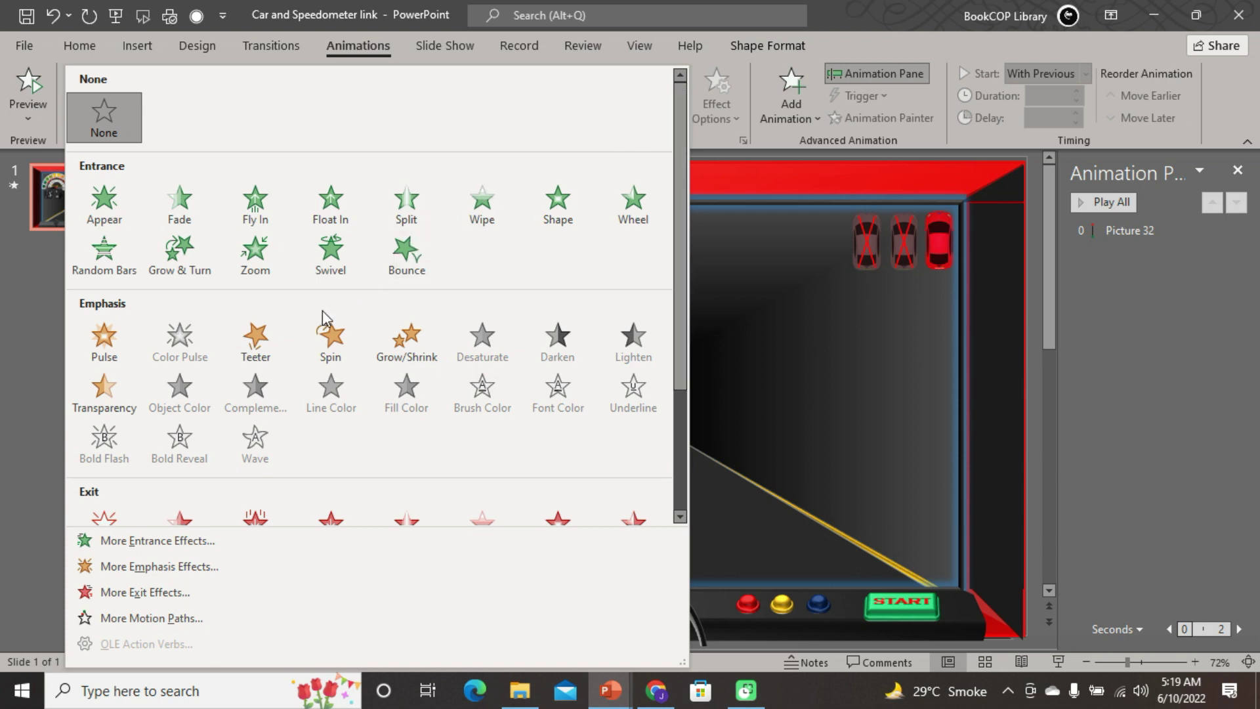
pyautogui.click(329, 340)
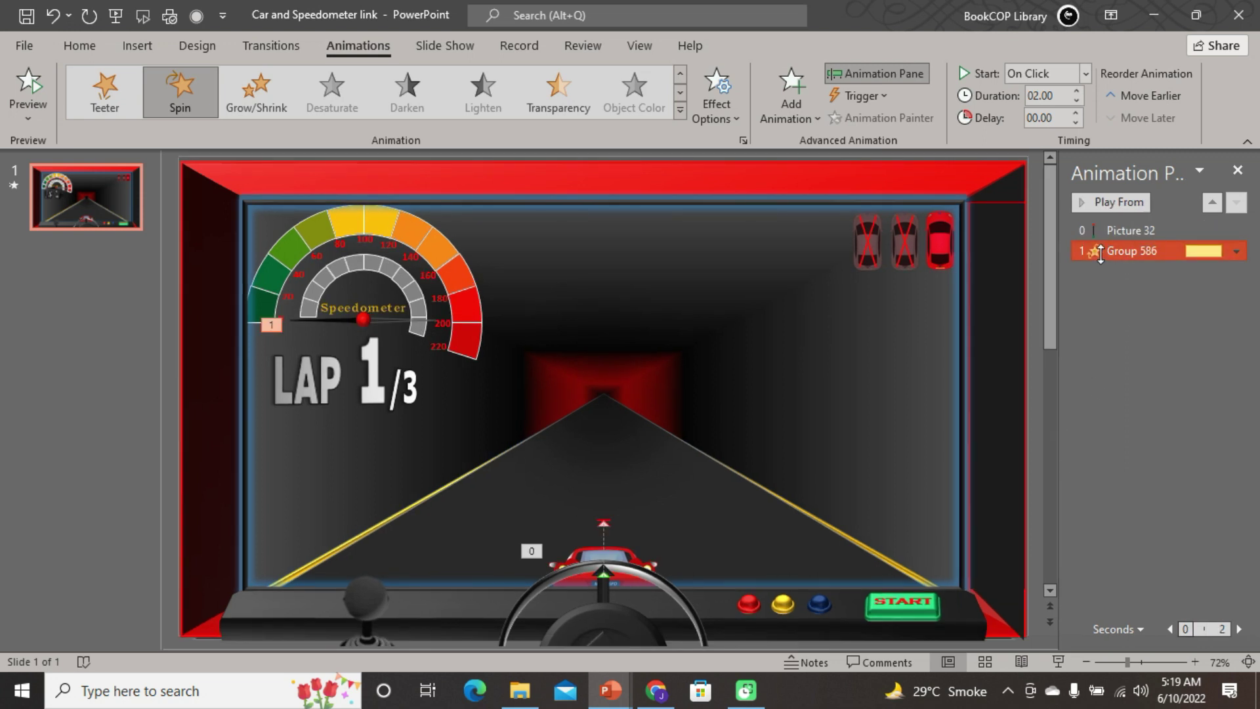
pyautogui.click(1085, 73)
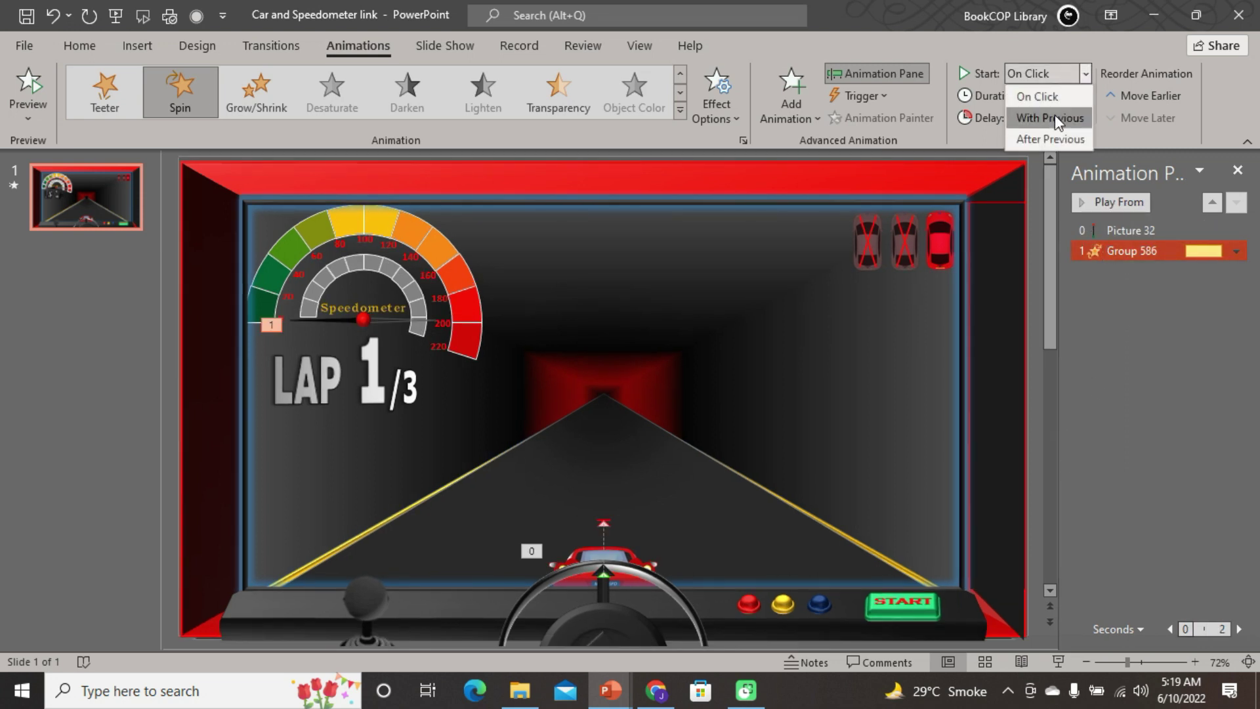
pyautogui.click(1051, 118)
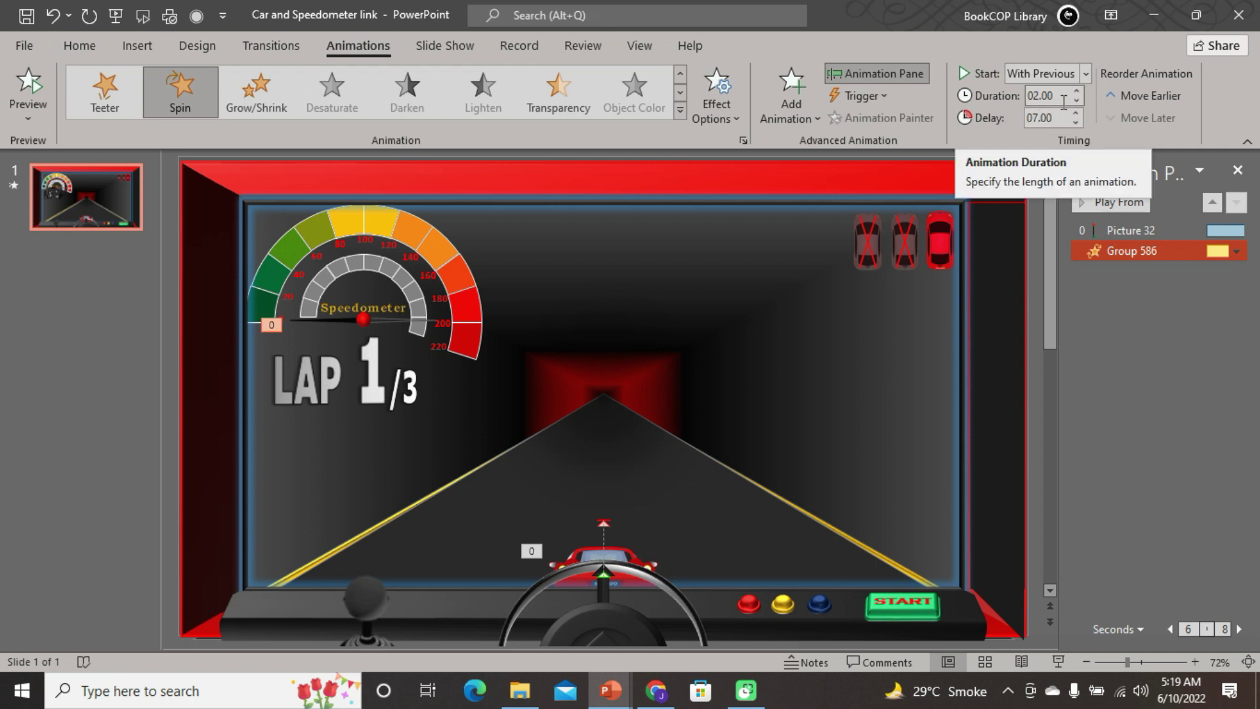
# - Change the needle's spin amount to Quarter Spin, 90° clockwise
pyautogui.doubleClick(1156, 252)
pyautogui.click(724, 244)
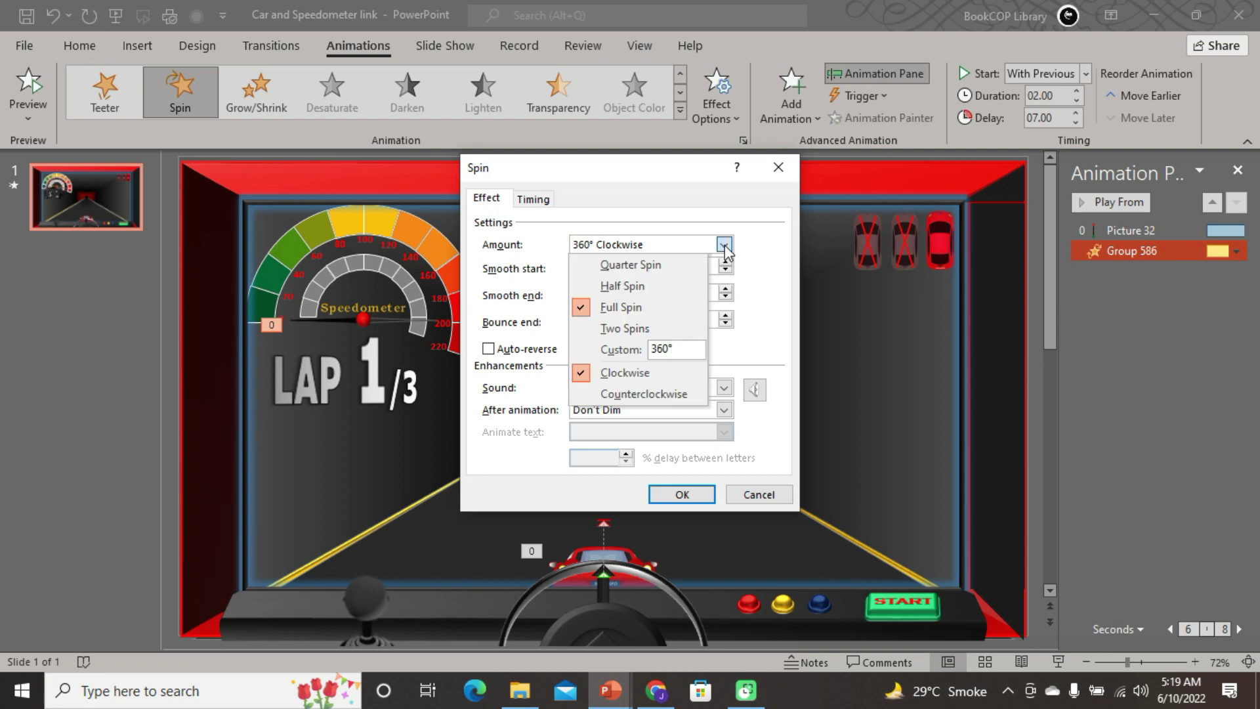
pyautogui.click(663, 266)
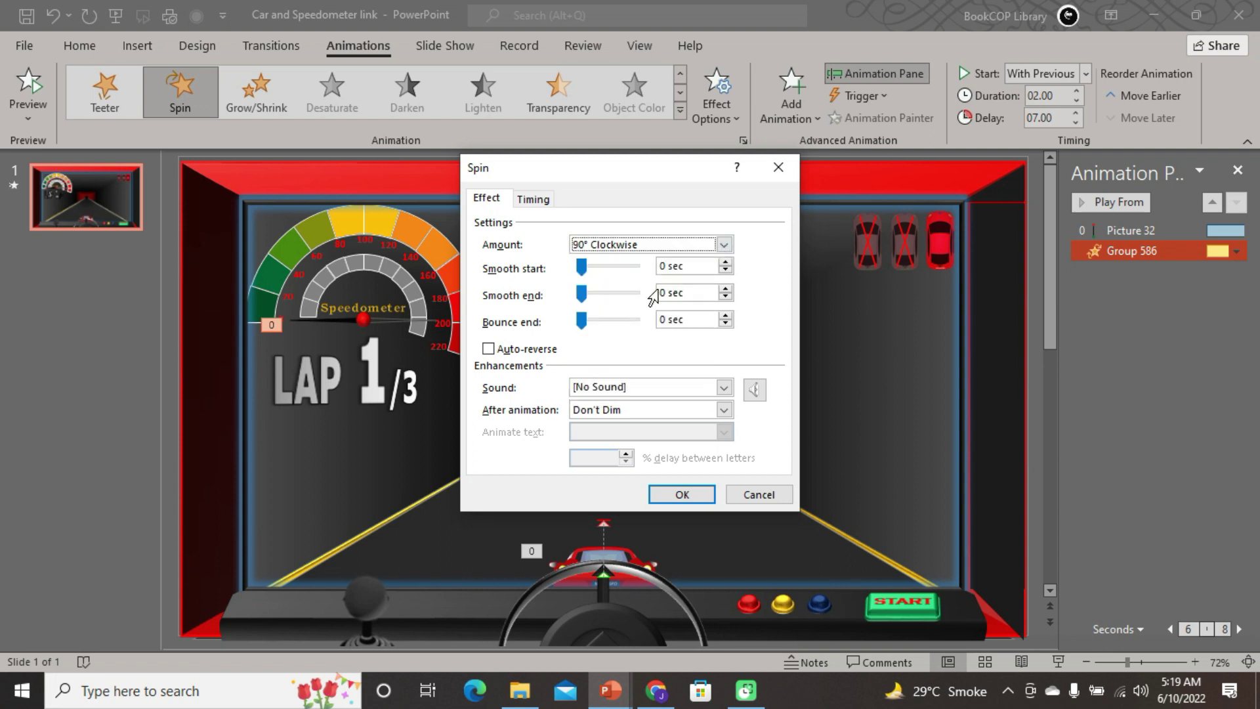
pyautogui.click(689, 499)
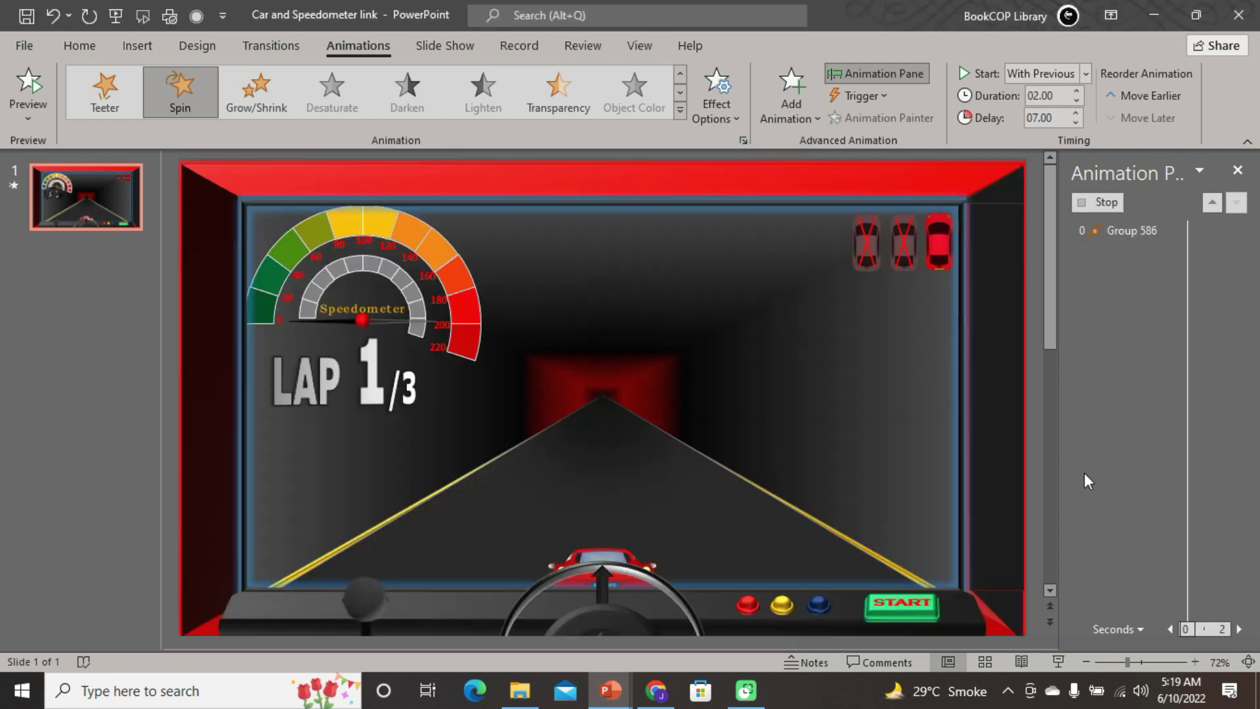
pyautogui.click(325, 328)
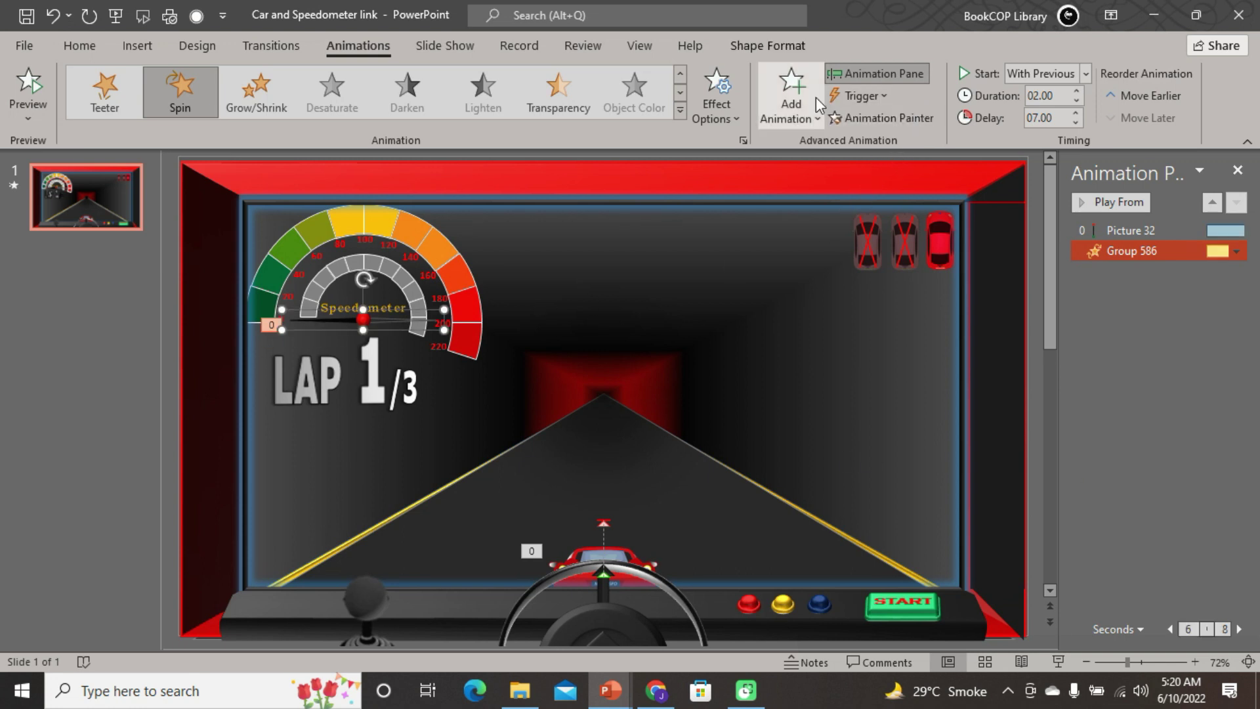
# - Add a Teeter emphasis to the needle, starting With Previous
pyautogui.click(804, 102)
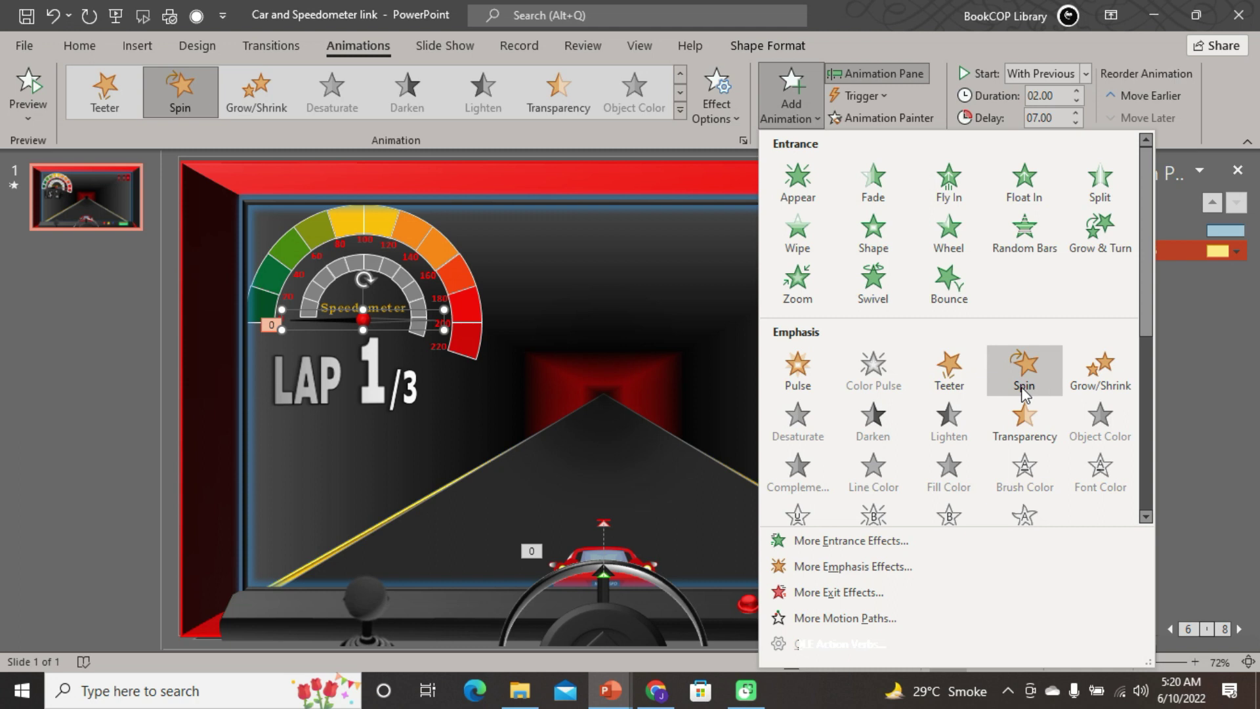
pyautogui.click(955, 371)
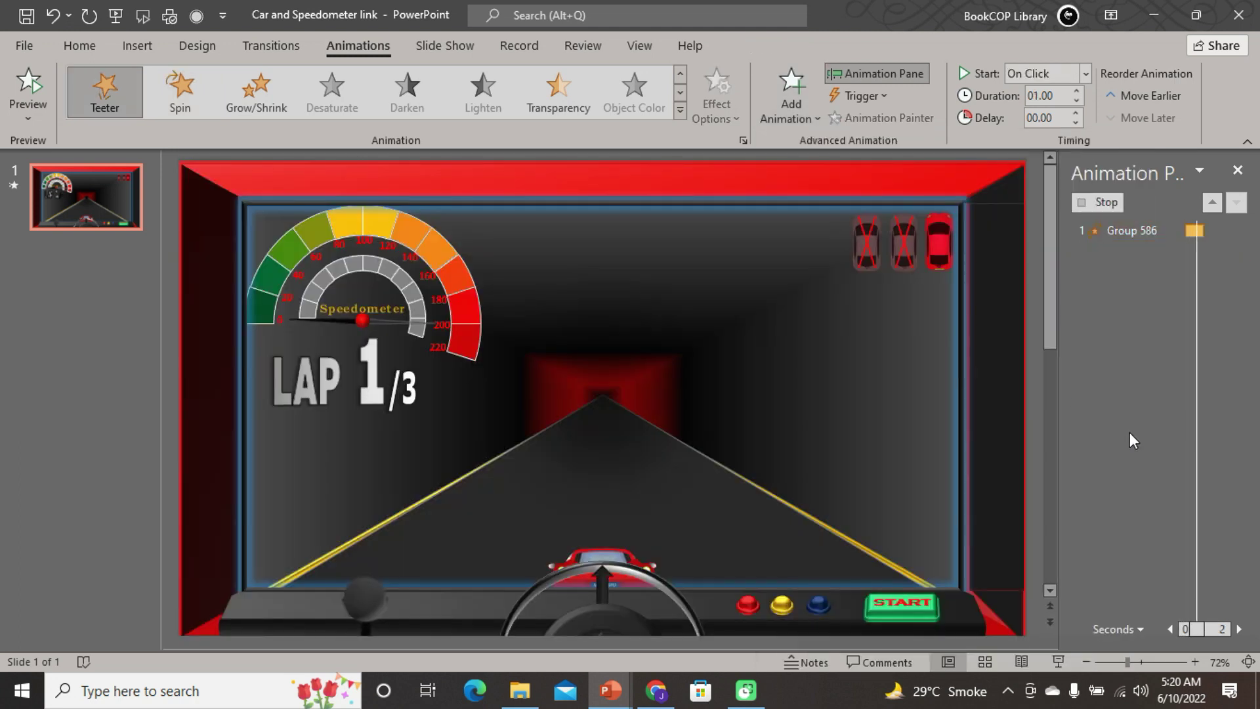
pyautogui.click(1086, 73)
pyautogui.click(1059, 118)
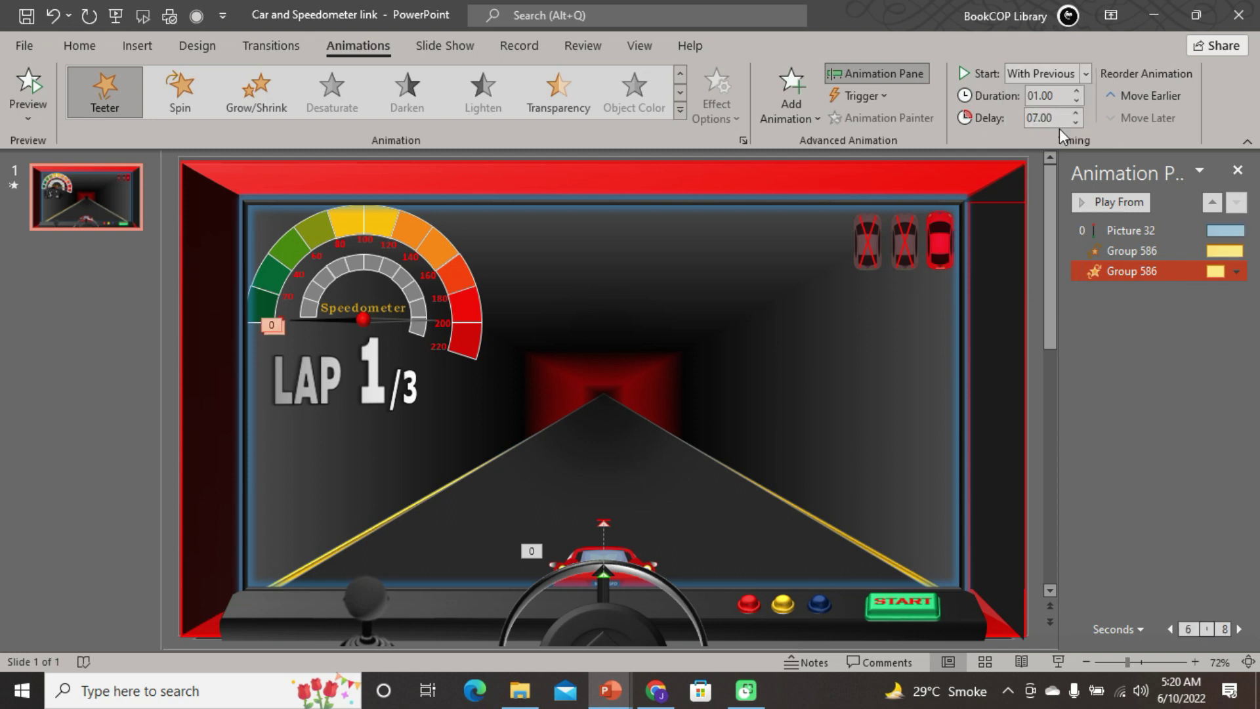
# - Set the Teeter duration to 00.01 and its delay to 00.00
pyautogui.doubleClick(1056, 96)
pyautogui.click(1124, 408)
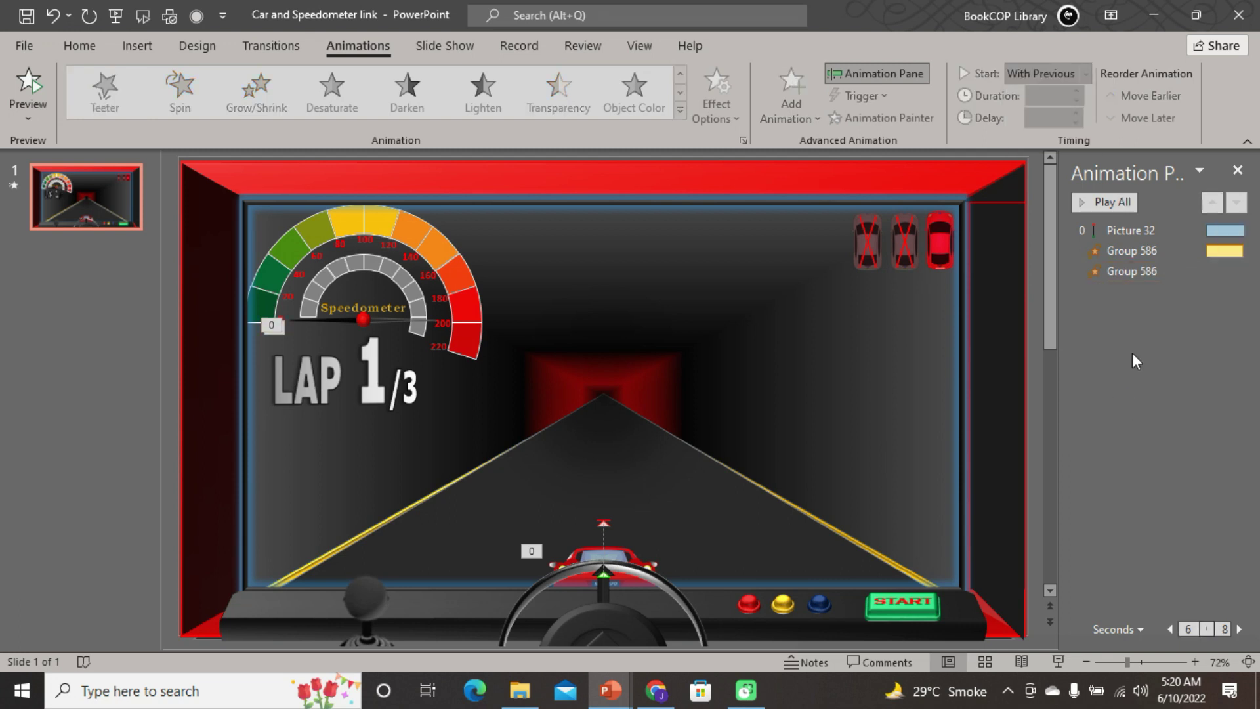
pyautogui.click(1132, 271)
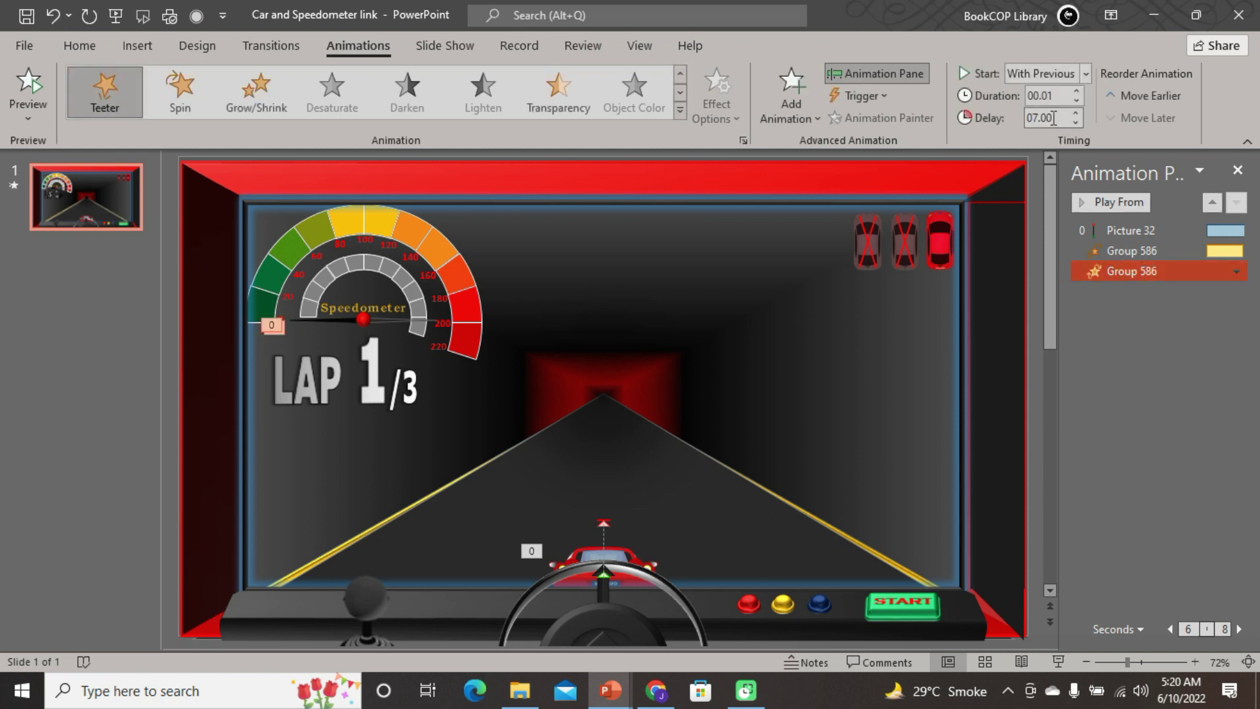
pyautogui.doubleClick(1052, 118)
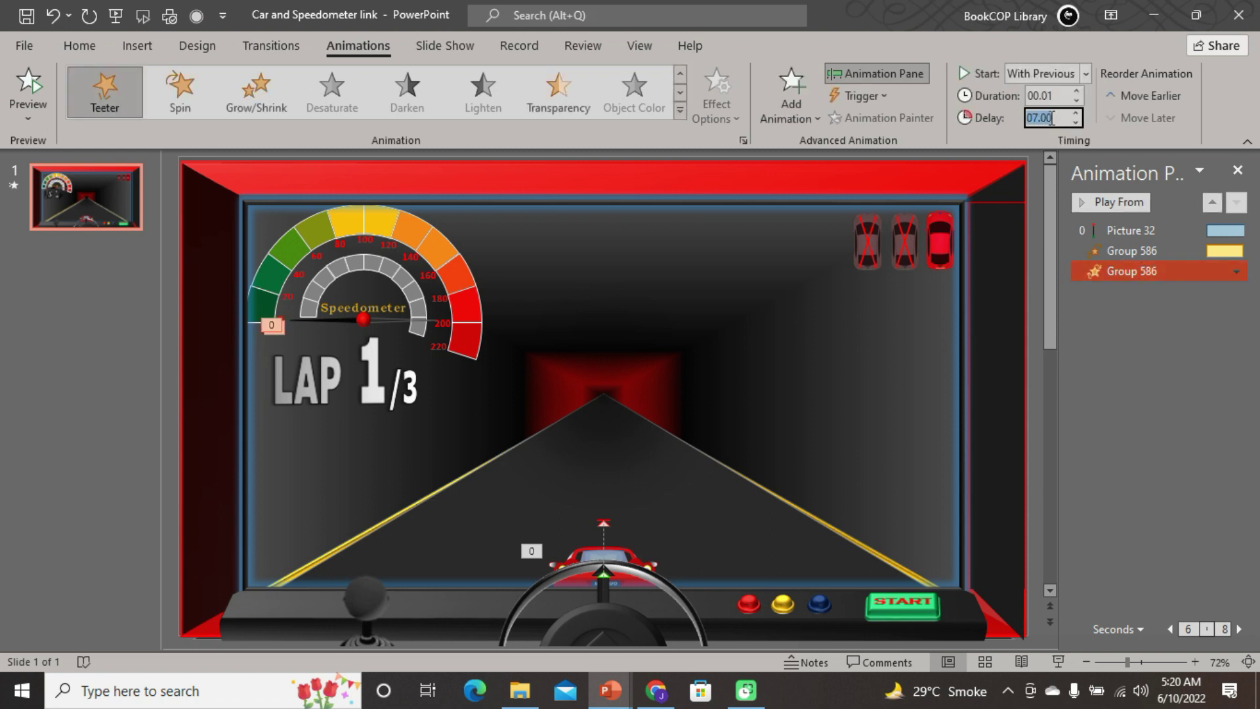
pyautogui.click(1179, 386)
pyautogui.click(1128, 271)
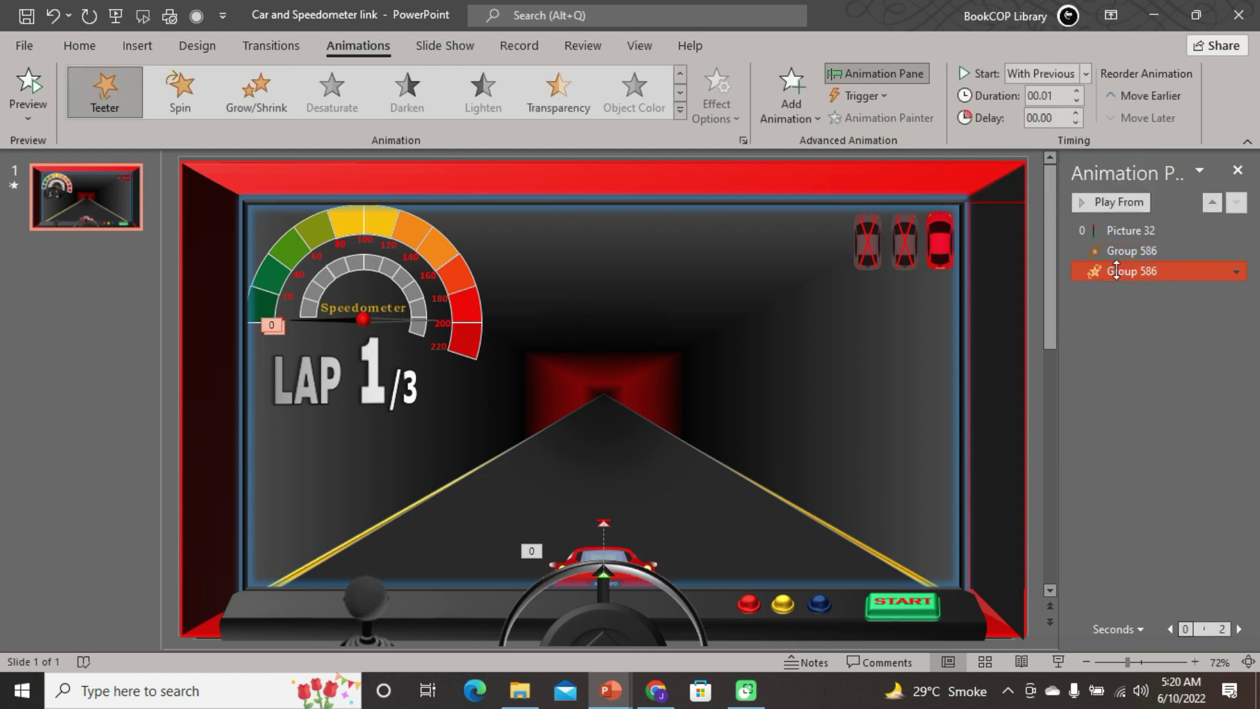
# - Make the Teeter repeat Until End of Slide
pyautogui.doubleClick(1116, 276)
pyautogui.click(543, 239)
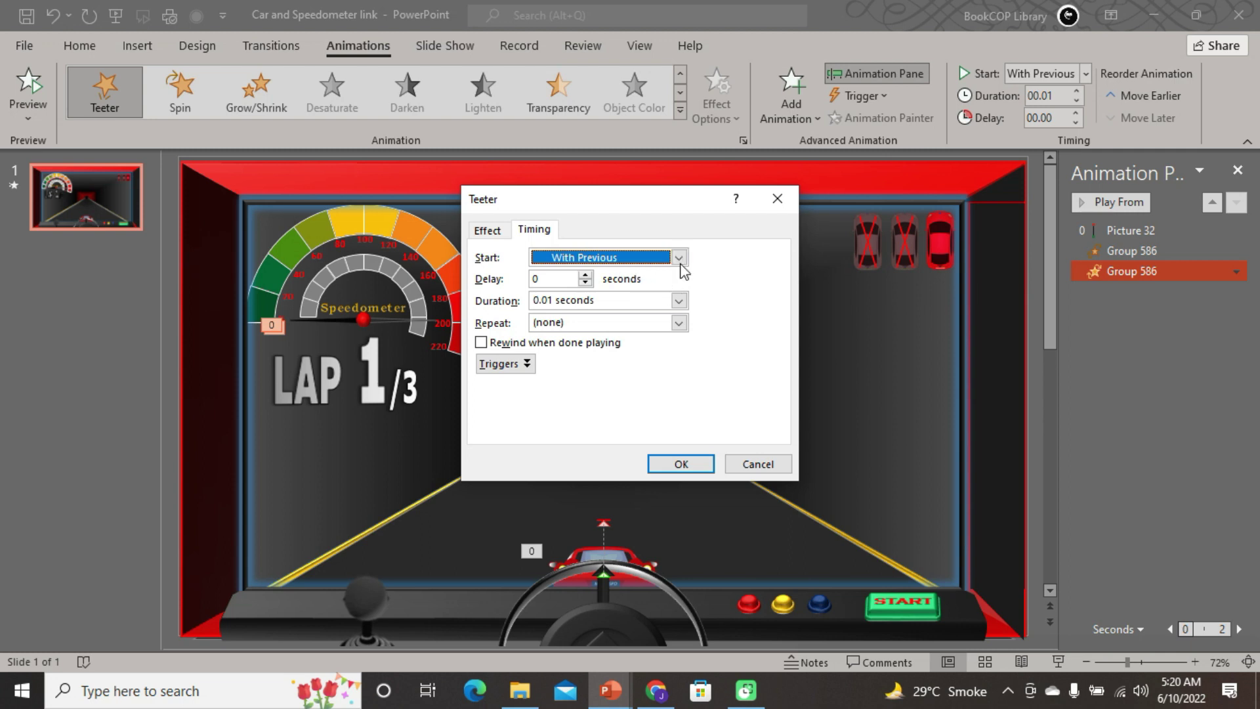
pyautogui.click(679, 323)
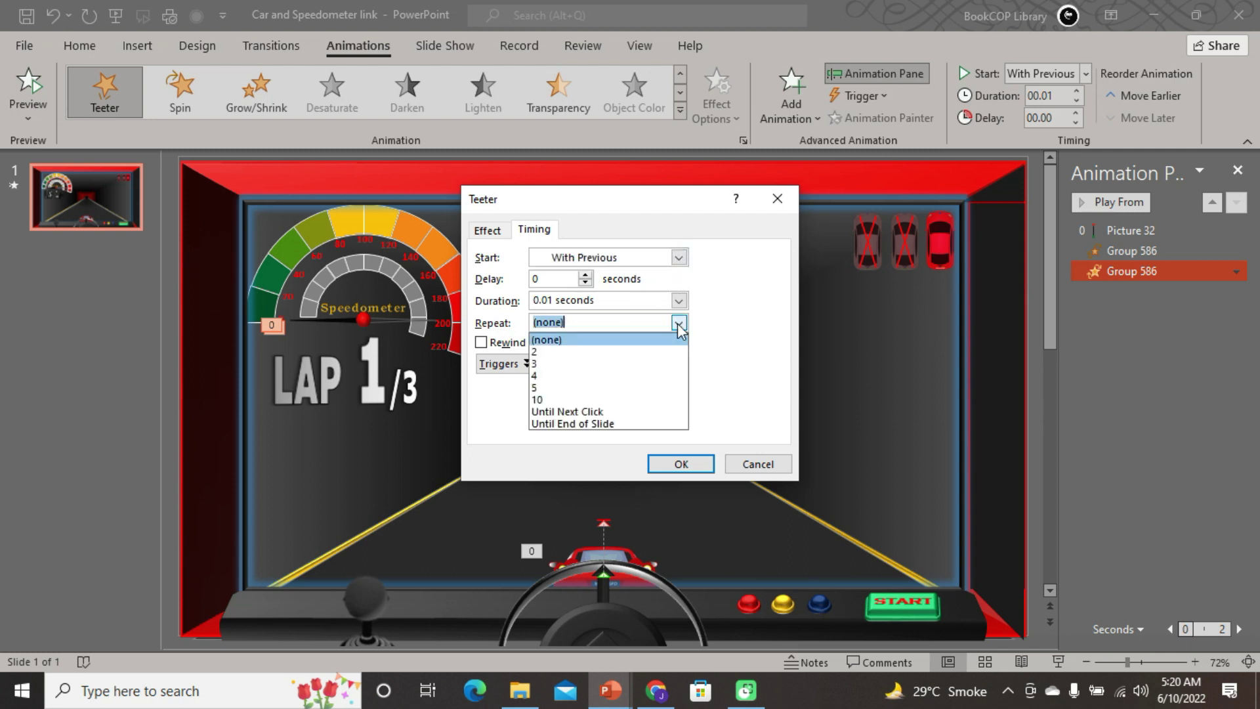
pyautogui.click(605, 424)
pyautogui.click(676, 461)
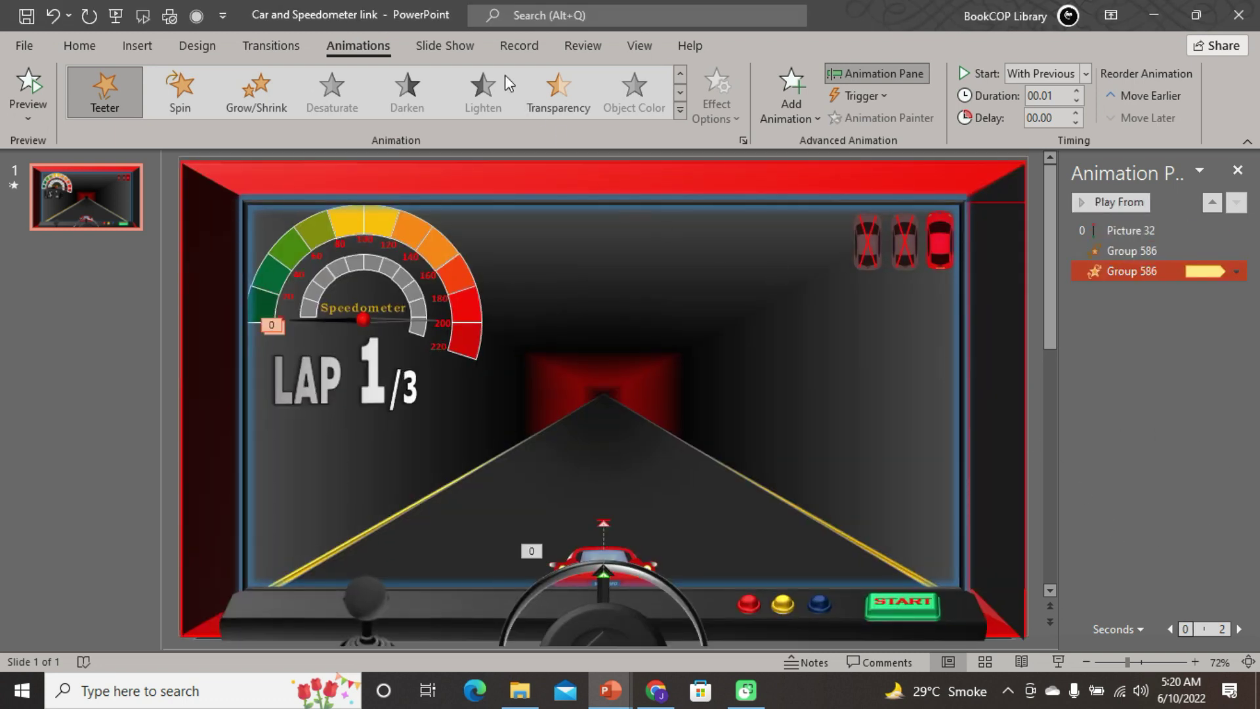
# - Play the racing slide From Current Slide to watch the car and needle, then exit to editing
pyautogui.click(436, 44)
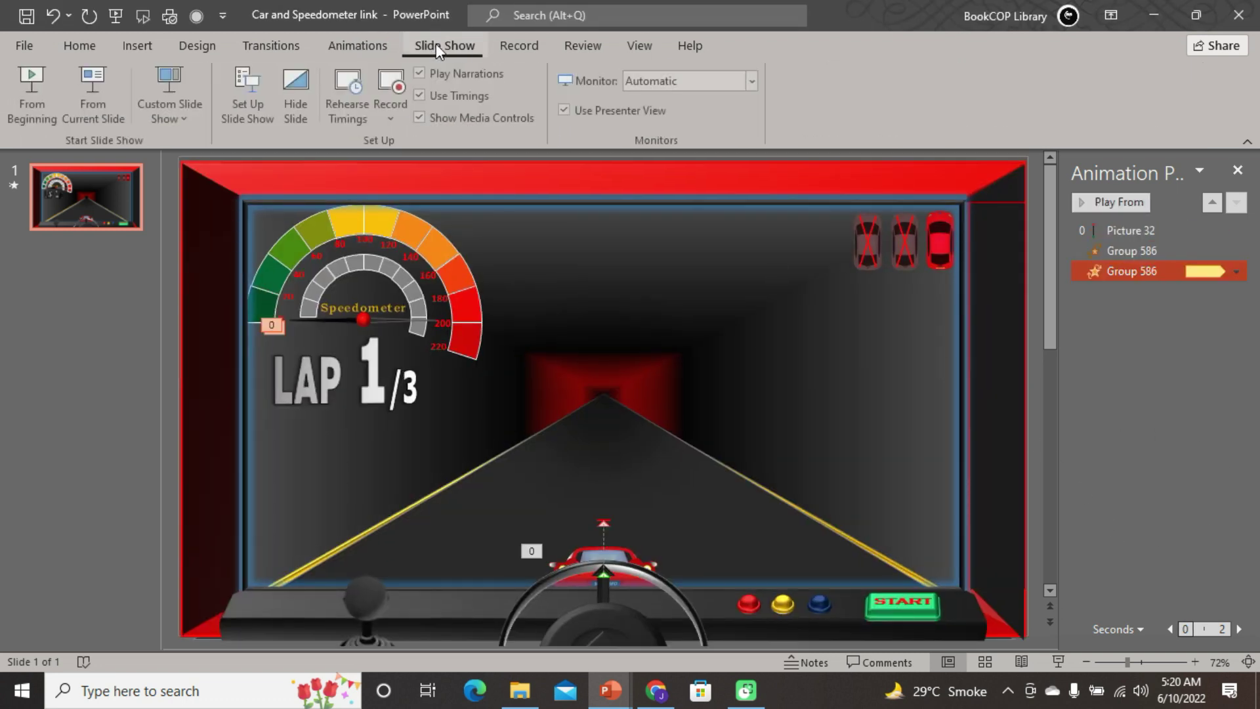
pyautogui.click(89, 91)
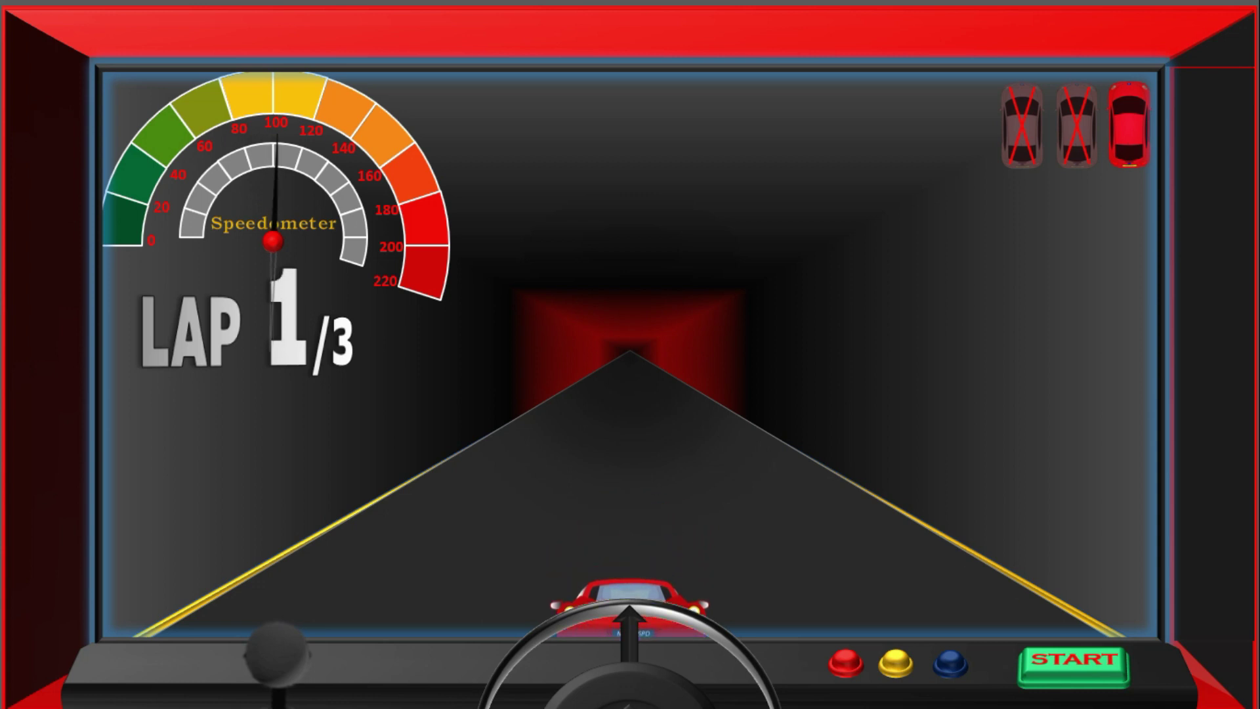
pyautogui.press('Right')
pyautogui.click(699, 296)
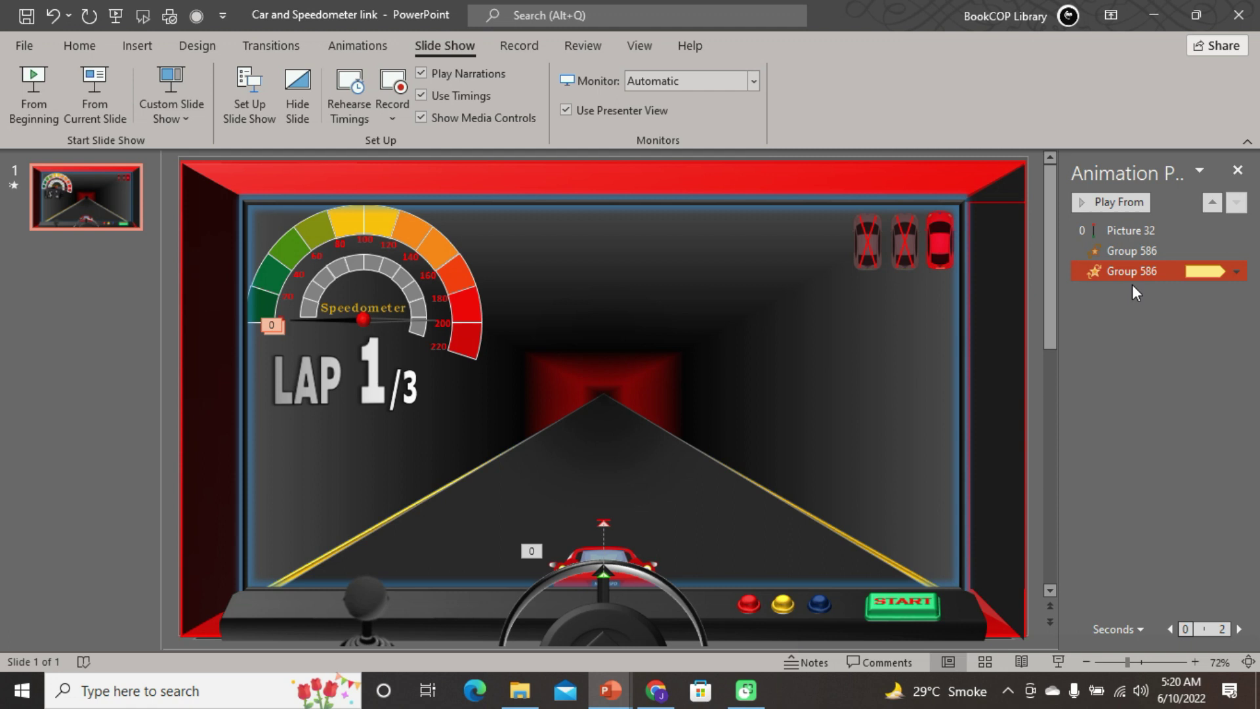
# - Give the car's Up motion path a 1 sec smooth start and 1 sec smooth end
pyautogui.click(1131, 231)
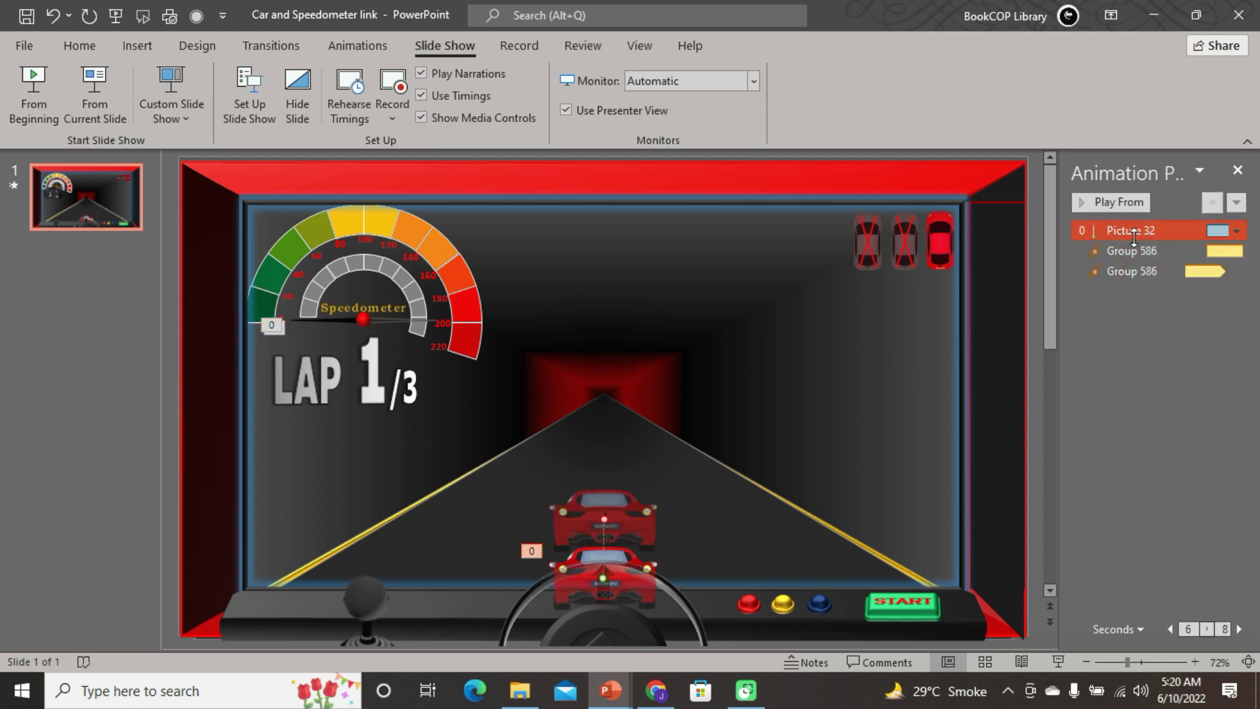
pyautogui.keyDown('ctrl'); pyautogui.click(1139, 250); pyautogui.keyUp('ctrl')
pyautogui.click(1140, 231)
pyautogui.doubleClick(1139, 231)
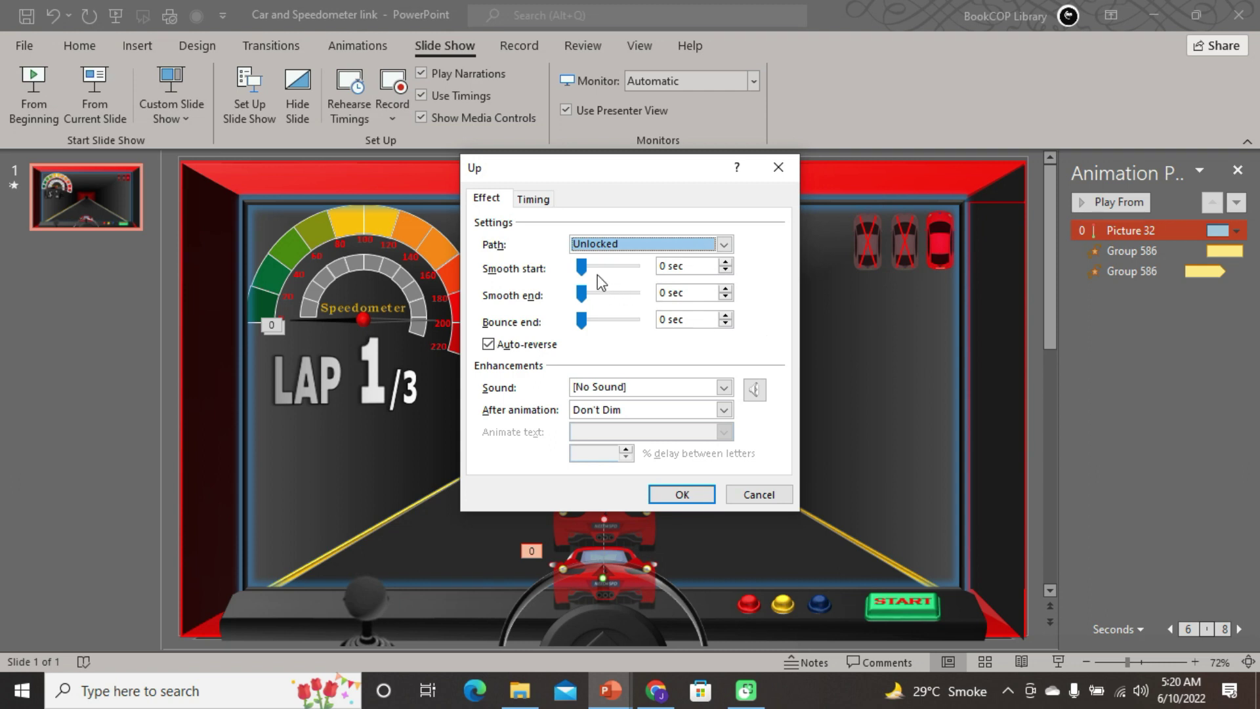
pyautogui.moveTo(584, 273); pyautogui.dragTo(609, 265)
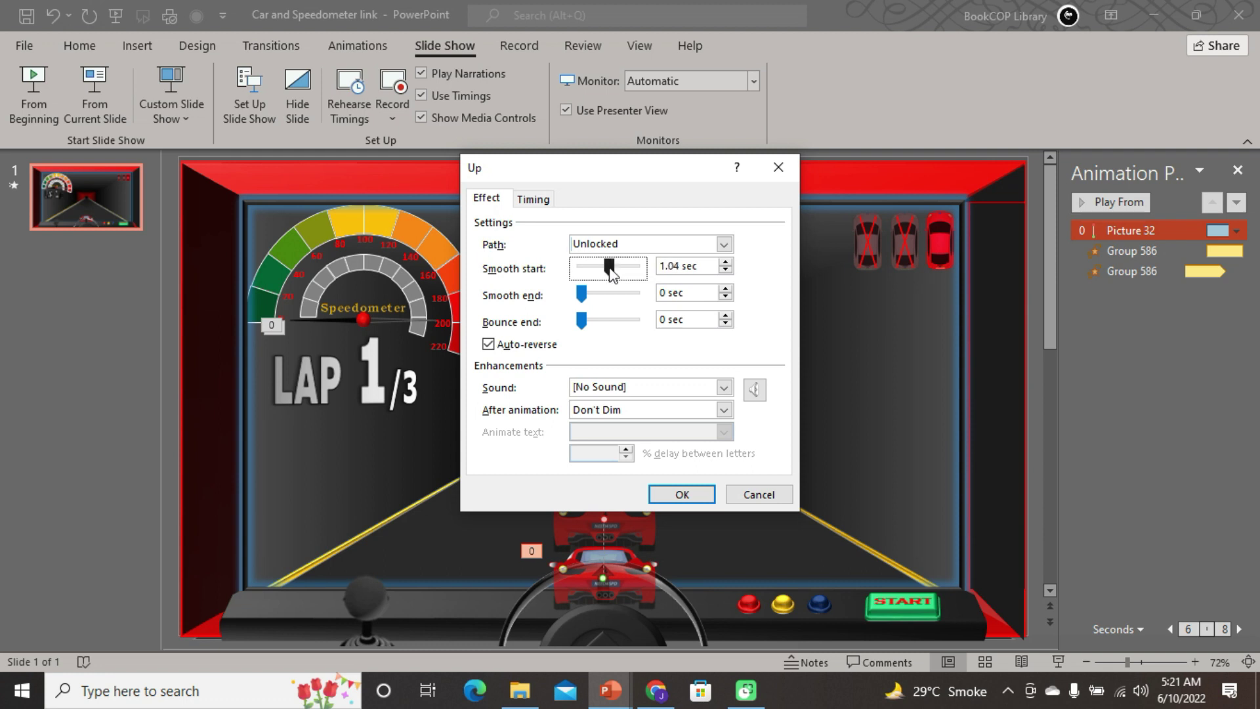
pyautogui.moveTo(591, 296); pyautogui.dragTo(607, 299)
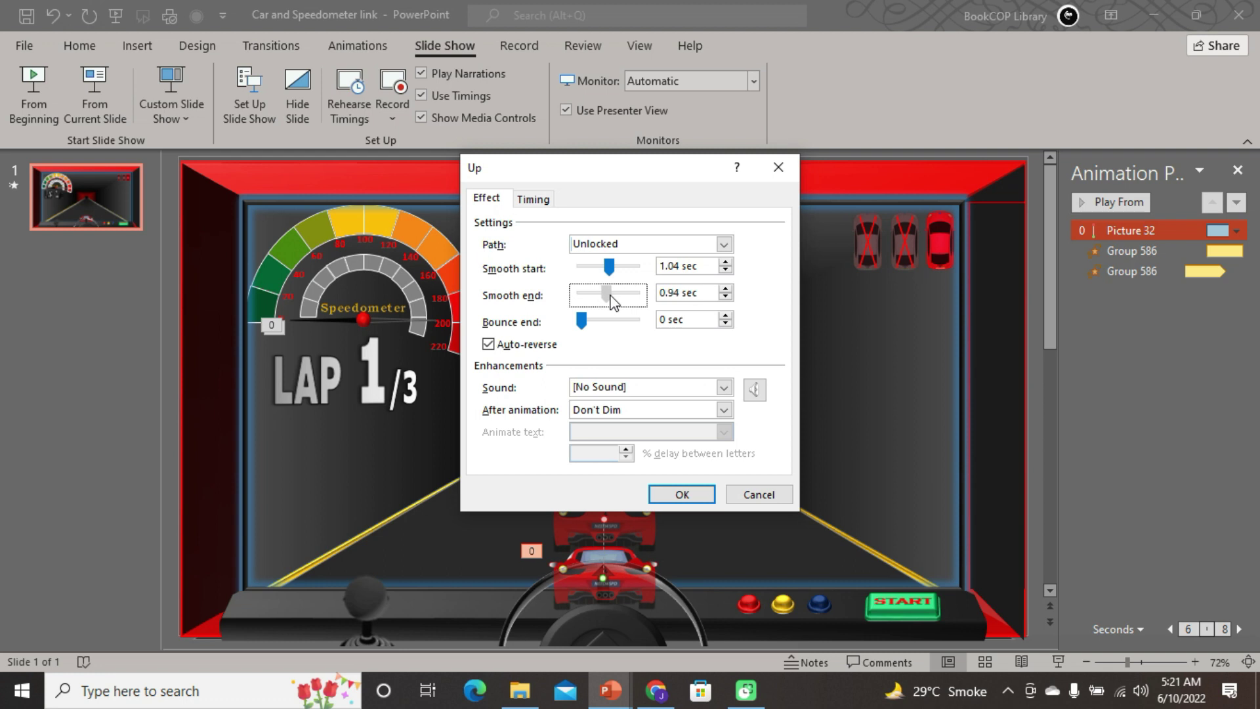
pyautogui.moveTo(611, 294); pyautogui.dragTo(610, 294)
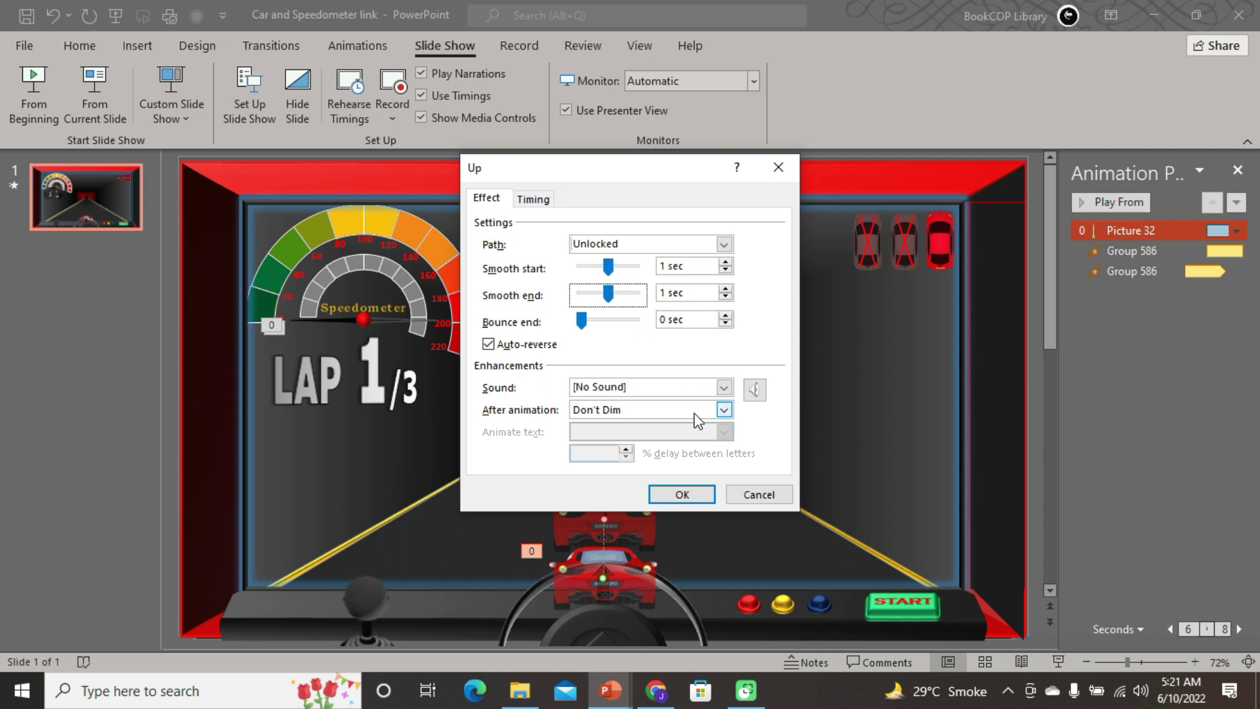
pyautogui.click(701, 496)
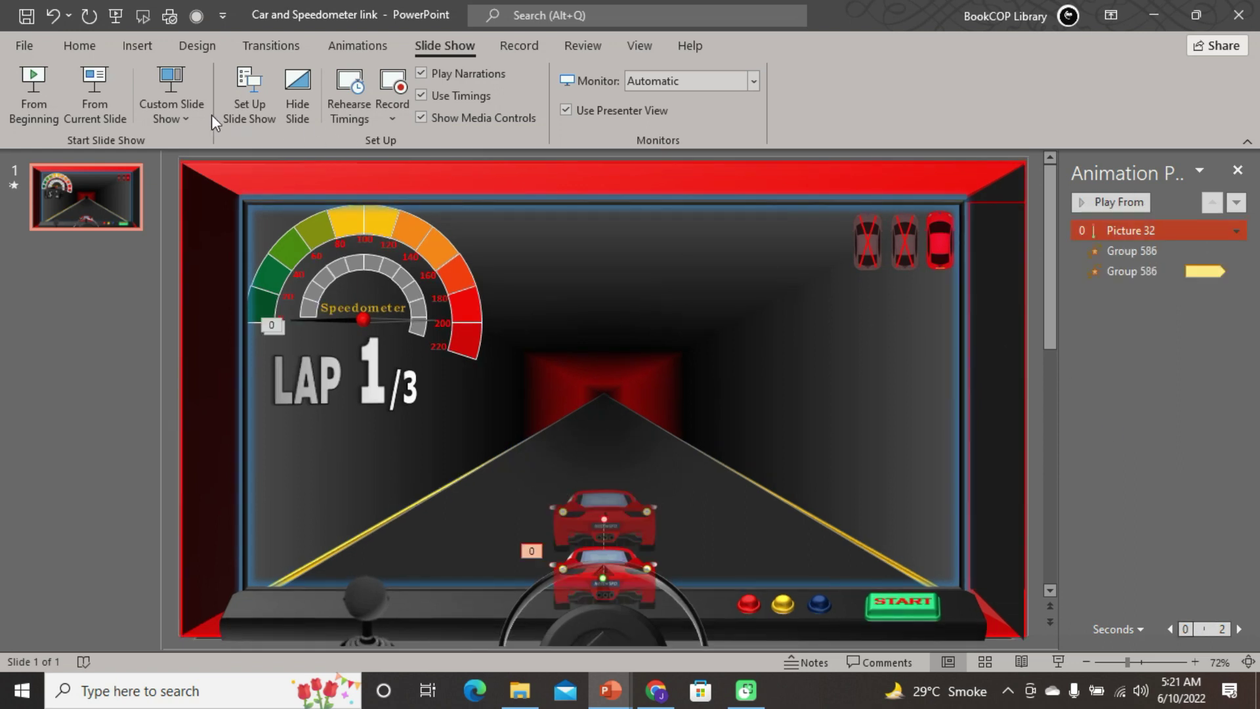
pyautogui.click(98, 98)
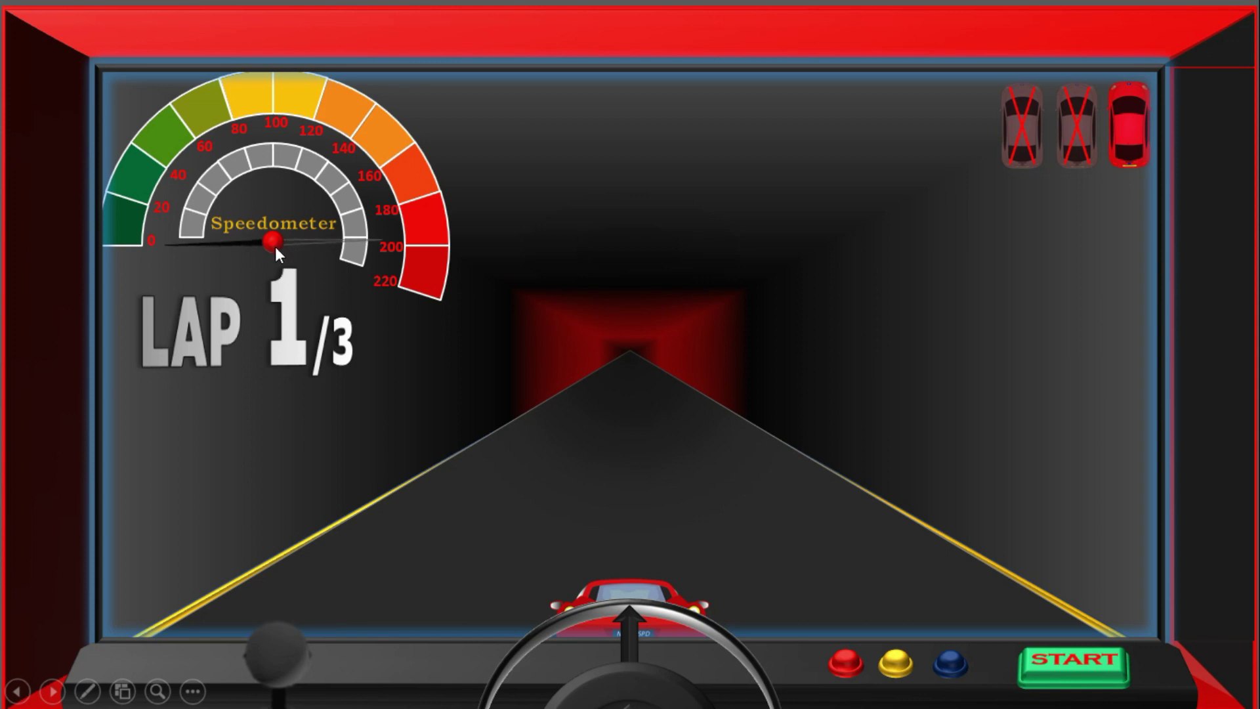
pyautogui.click(286, 294)
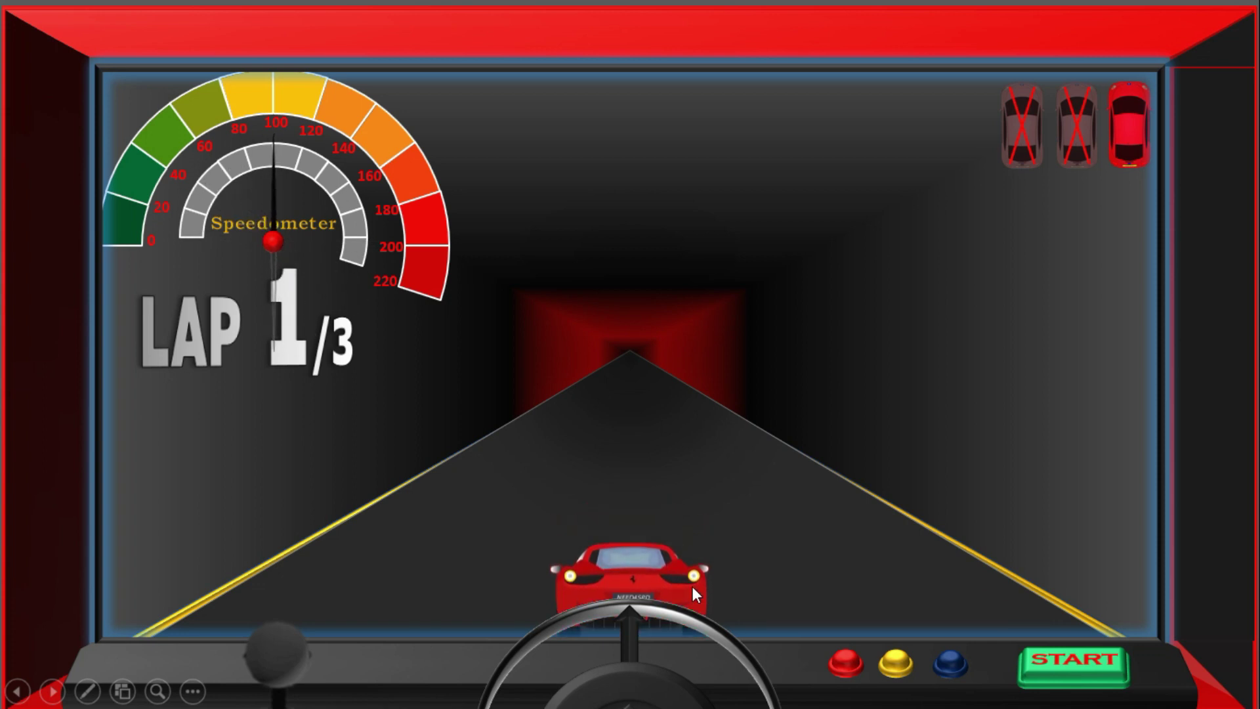
pyautogui.press('Escape')
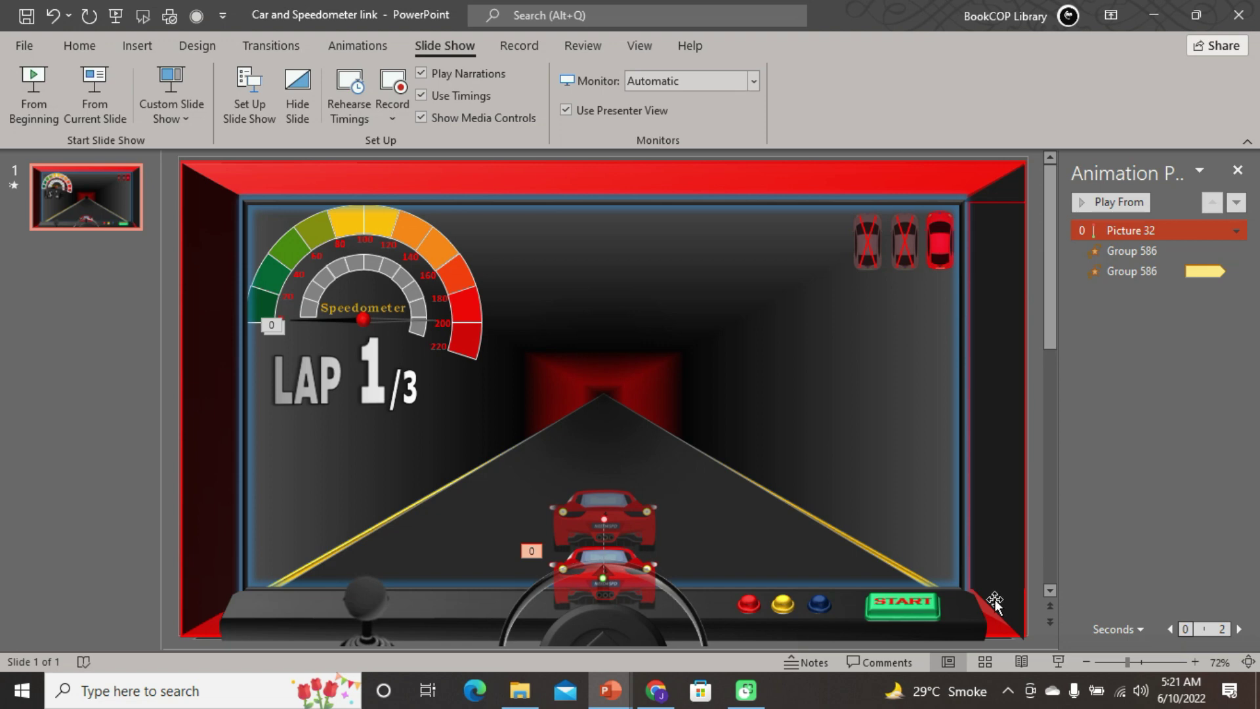